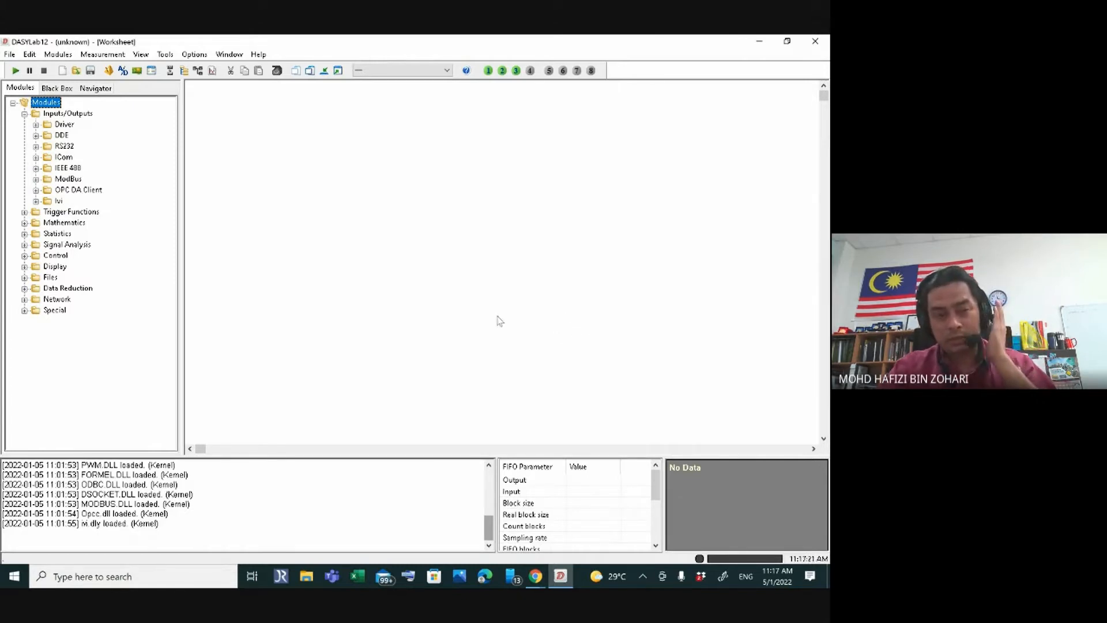
# - Place an Analog Input driver module on the empty worksheet
pyautogui.click(36, 125)
pyautogui.click(37, 126)
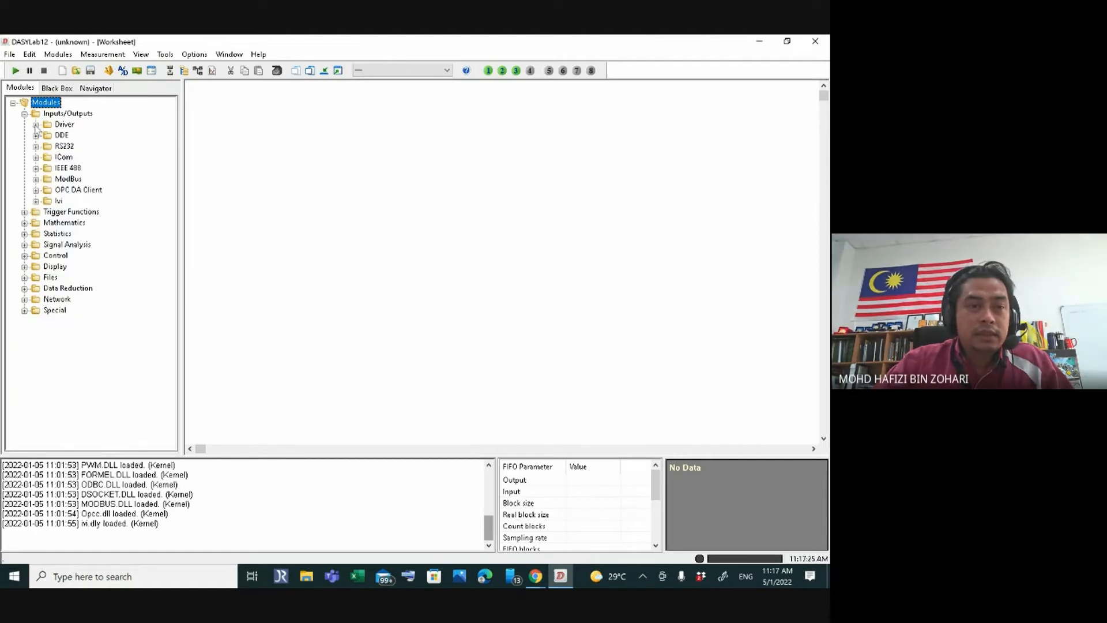
pyautogui.click(36, 124)
pyautogui.click(78, 136)
pyautogui.moveTo(78, 136); pyautogui.dragTo(312, 181)
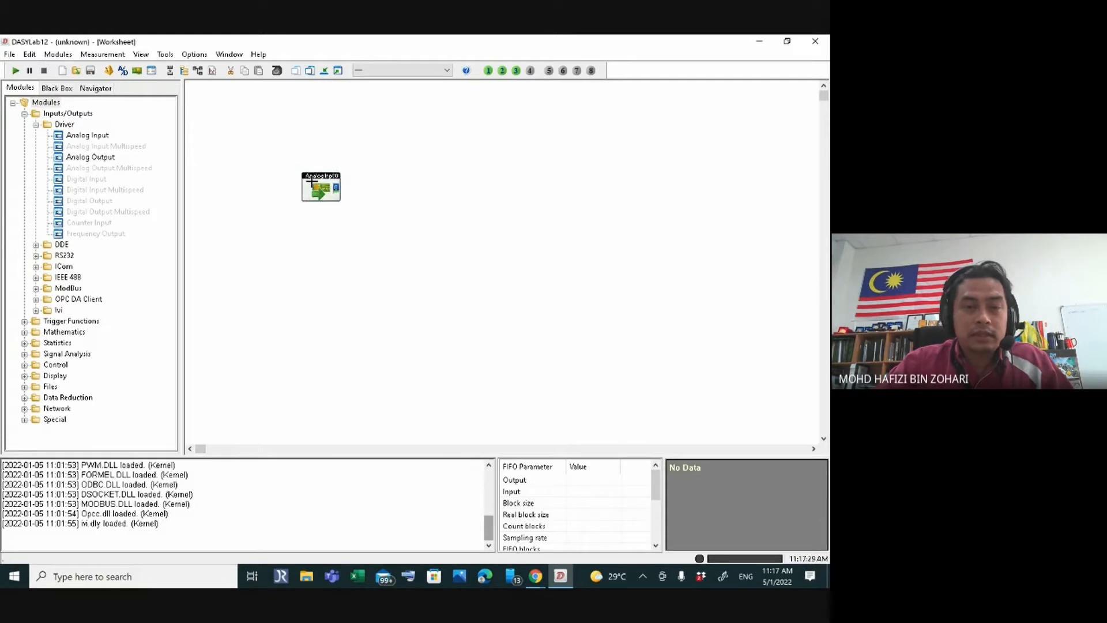
# - Rename the Analog Input module as Mic
pyautogui.doubleClick(312, 182)
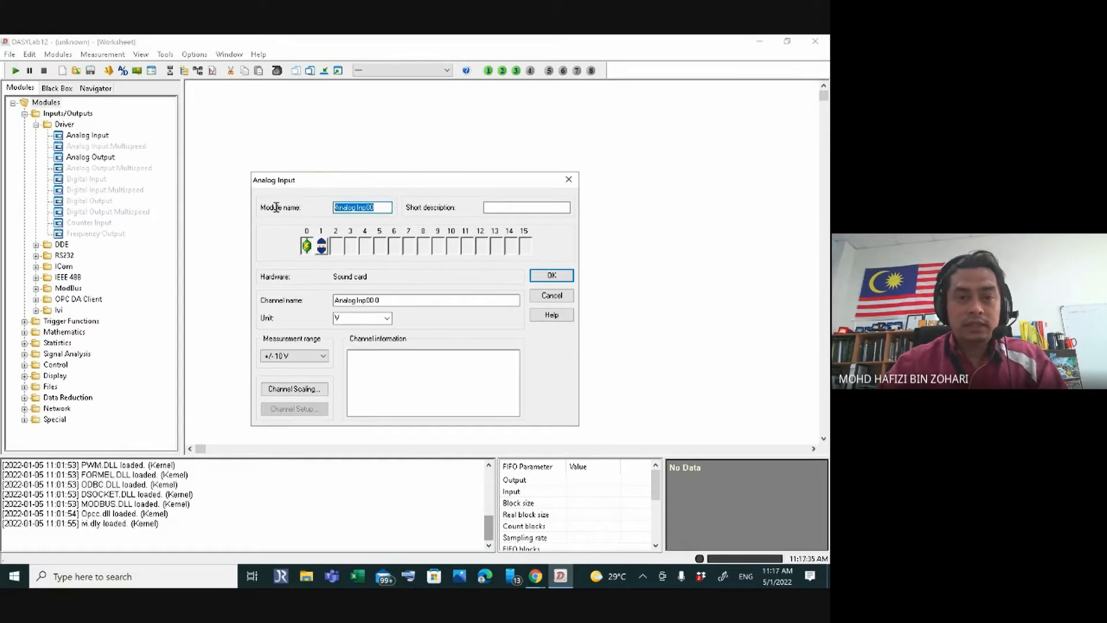
pyautogui.write('Mic')
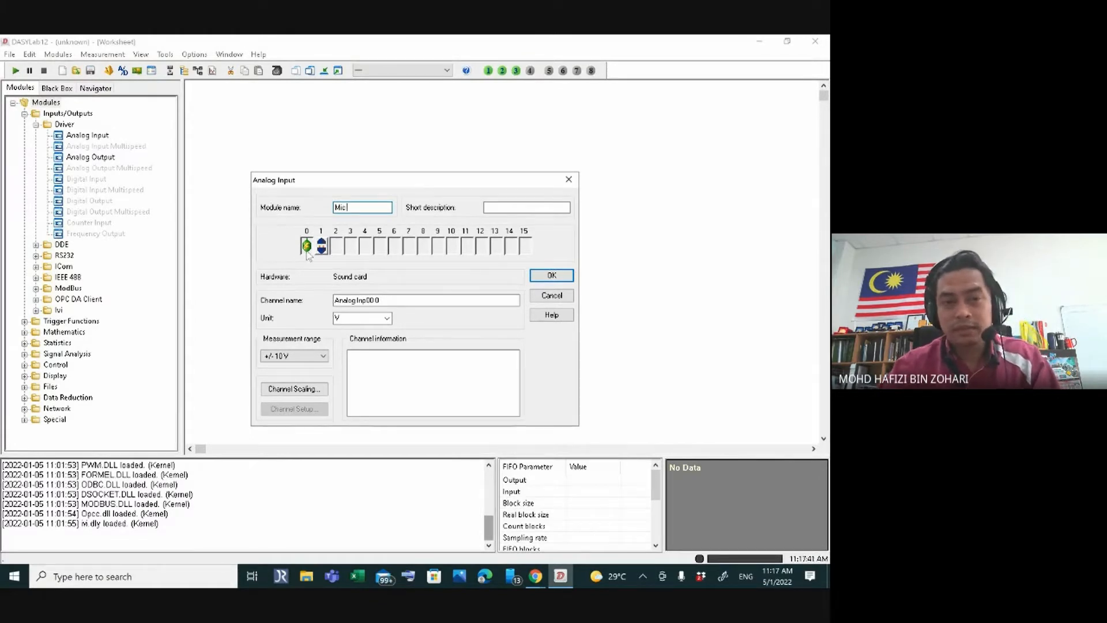
pyautogui.click(553, 276)
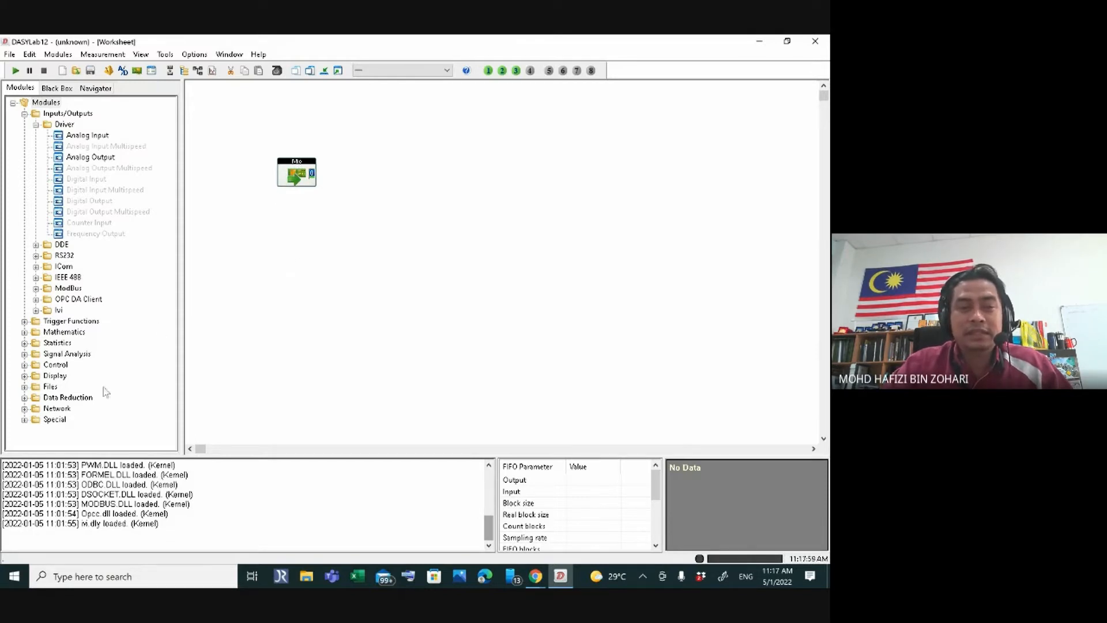
# - Add a Write Data module, connect the Mic output to its input and align both modules along the worksheet's upper edge
pyautogui.click(25, 387)
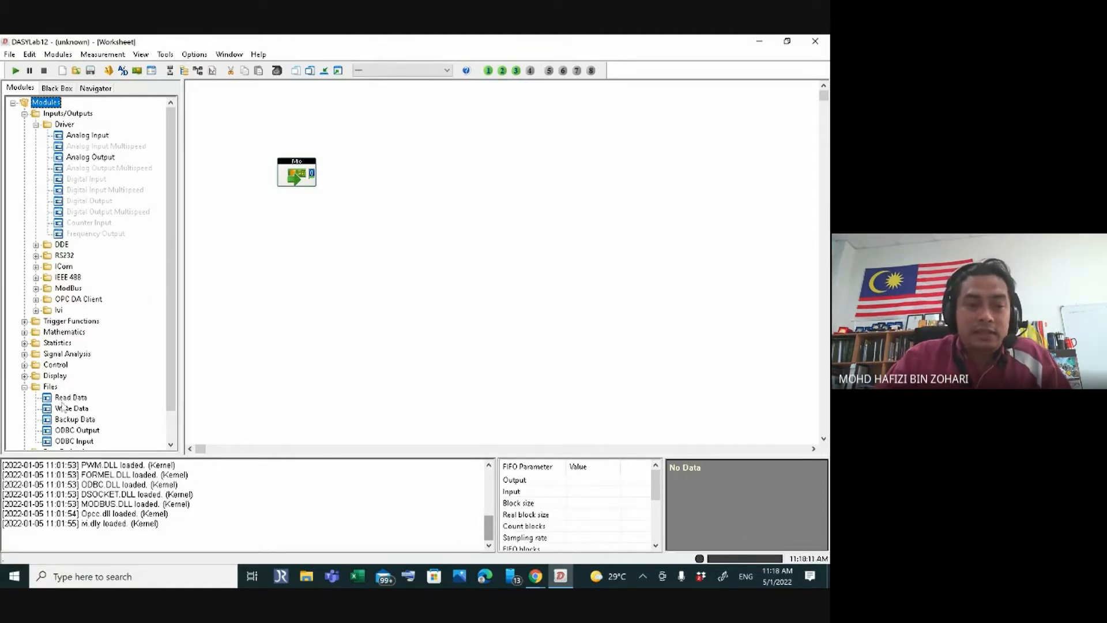
pyautogui.moveTo(69, 408); pyautogui.dragTo(463, 176)
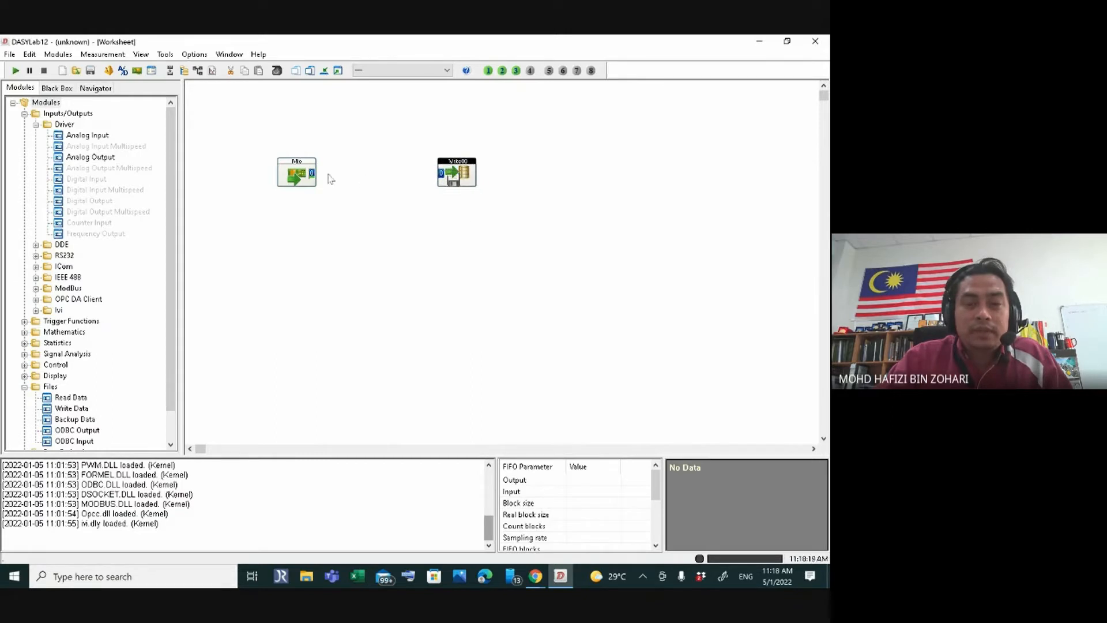
pyautogui.moveTo(312, 173)
pyautogui.mouseDown()
pyautogui.moveTo(453, 170)
pyautogui.moveTo(421, 107)
pyautogui.moveTo(288, 169)
pyautogui.moveTo(251, 139)
pyautogui.moveTo(250, 116)
pyautogui.moveTo(229, 99)
pyautogui.mouseUp()
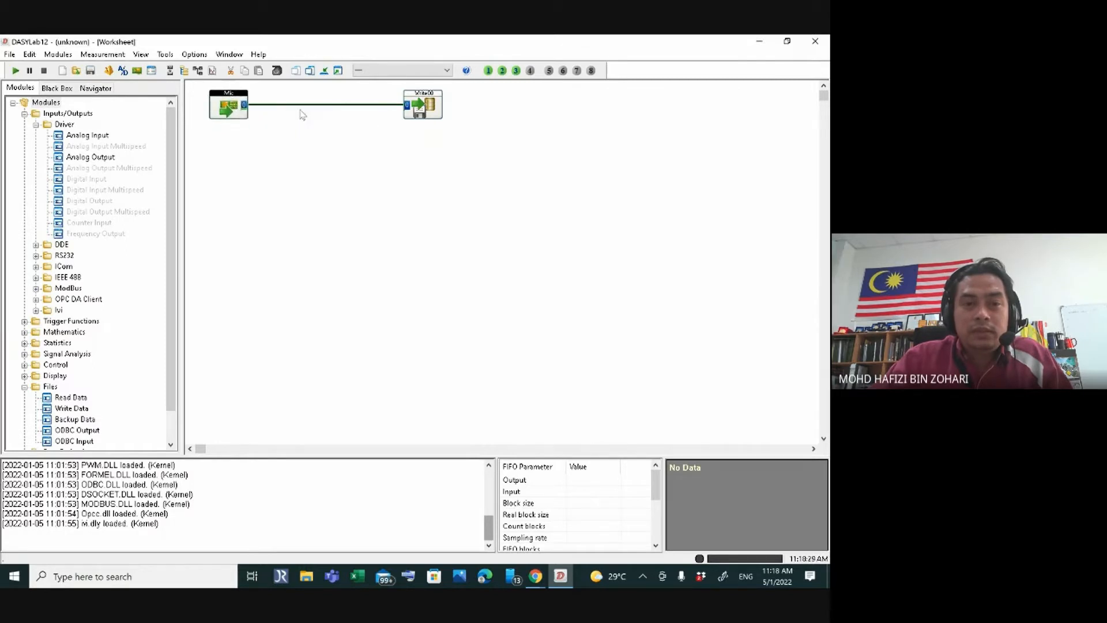
# - Add a Y/t Chart below the Write Data module and branch the Mic signal line to its input
pyautogui.click(25, 376)
pyautogui.moveTo(71, 343); pyautogui.dragTo(412, 139)
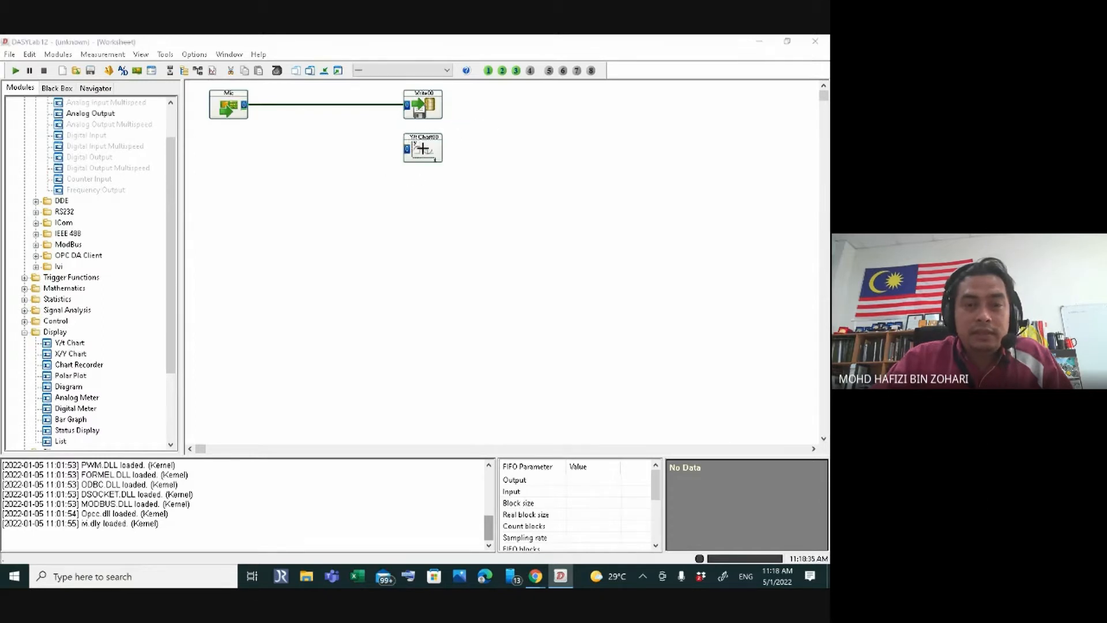
pyautogui.moveTo(378, 106); pyautogui.dragTo(407, 143)
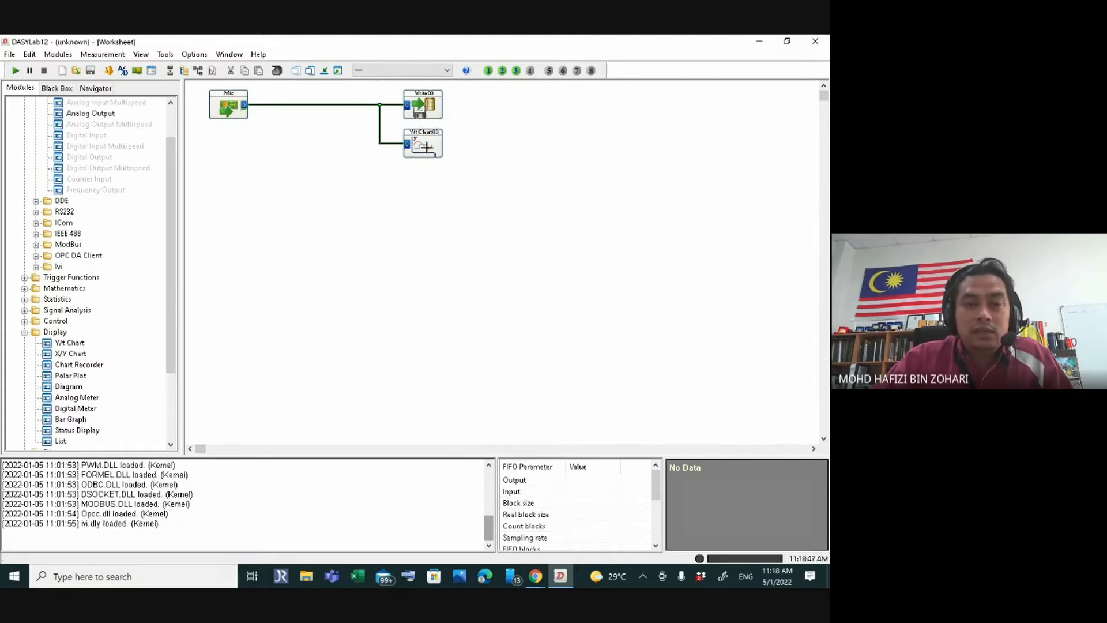
# - Rename the Y/t Chart module as Raw signal and enable auto scaling
pyautogui.doubleClick(427, 147)
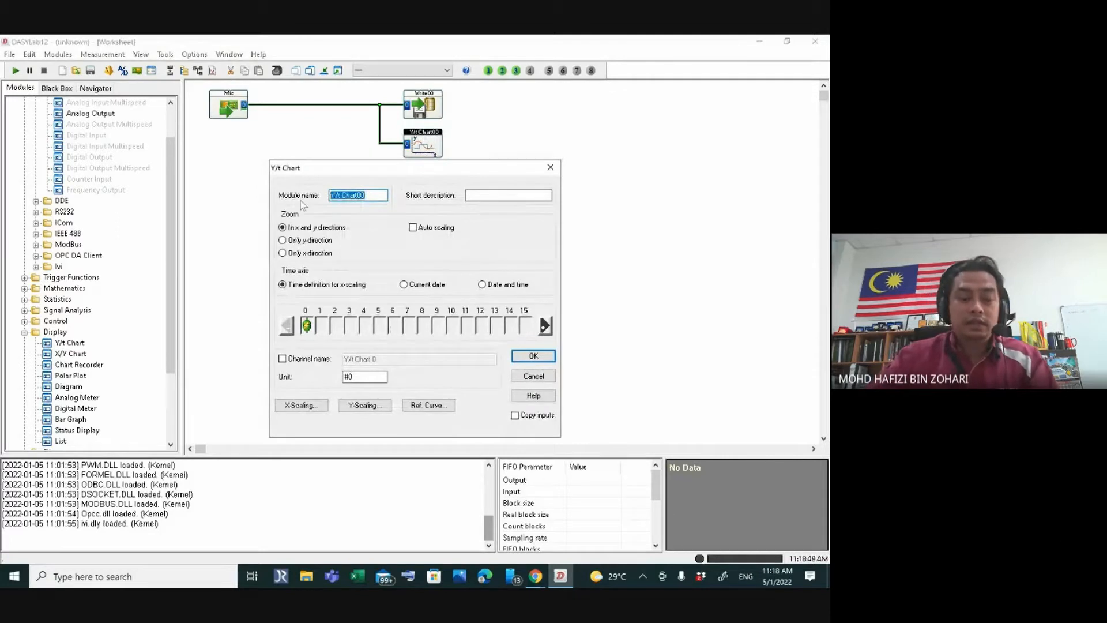
pyautogui.write('Raw s')
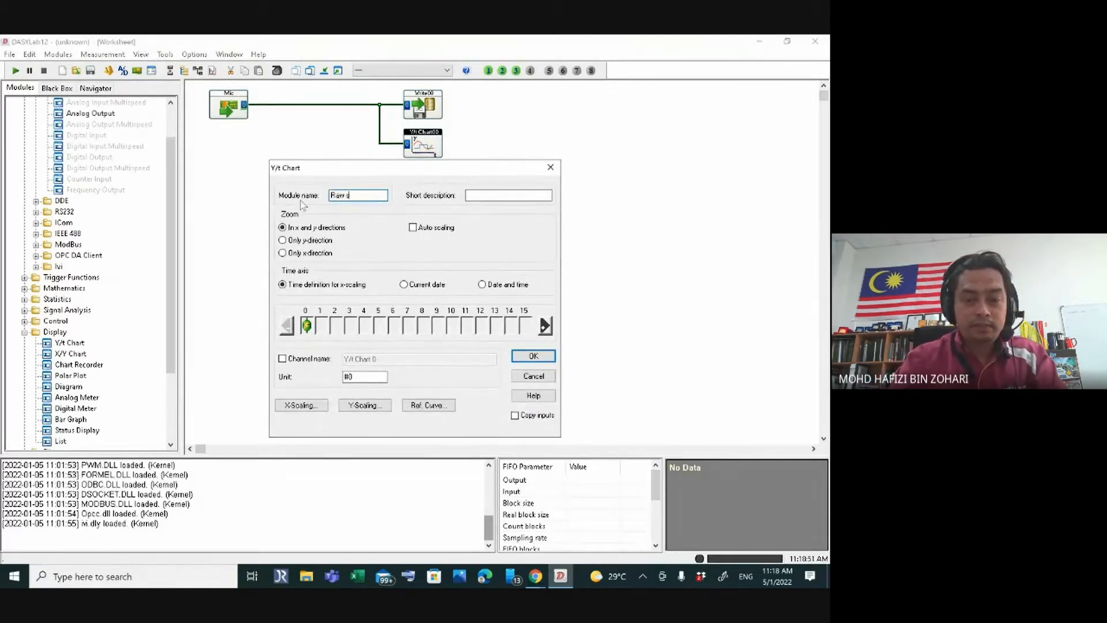
pyautogui.write('ignal')
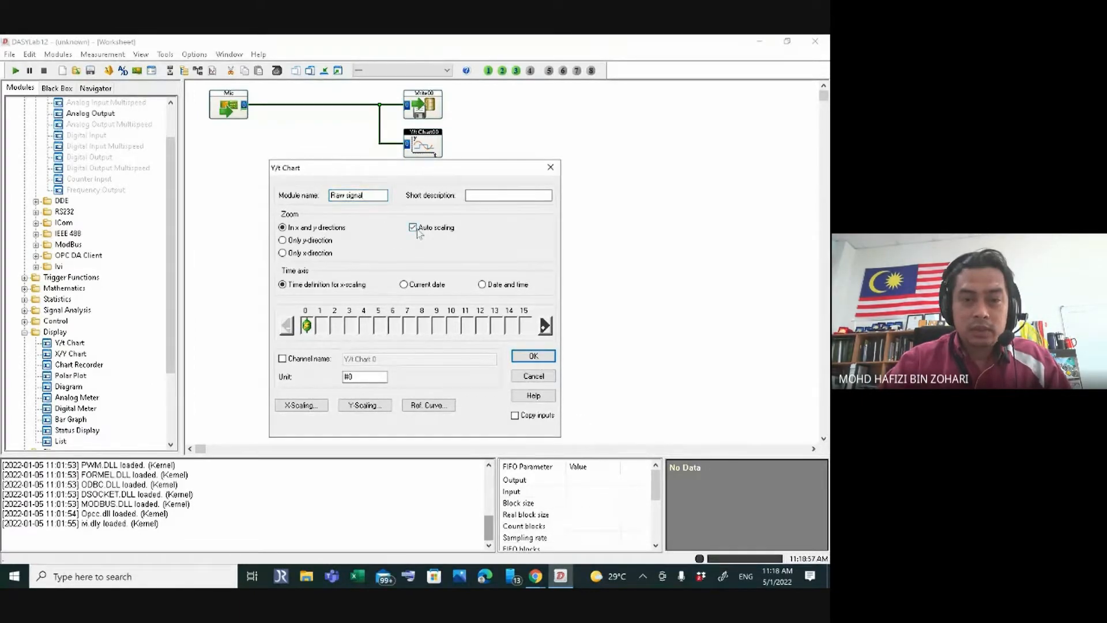
pyautogui.click(534, 356)
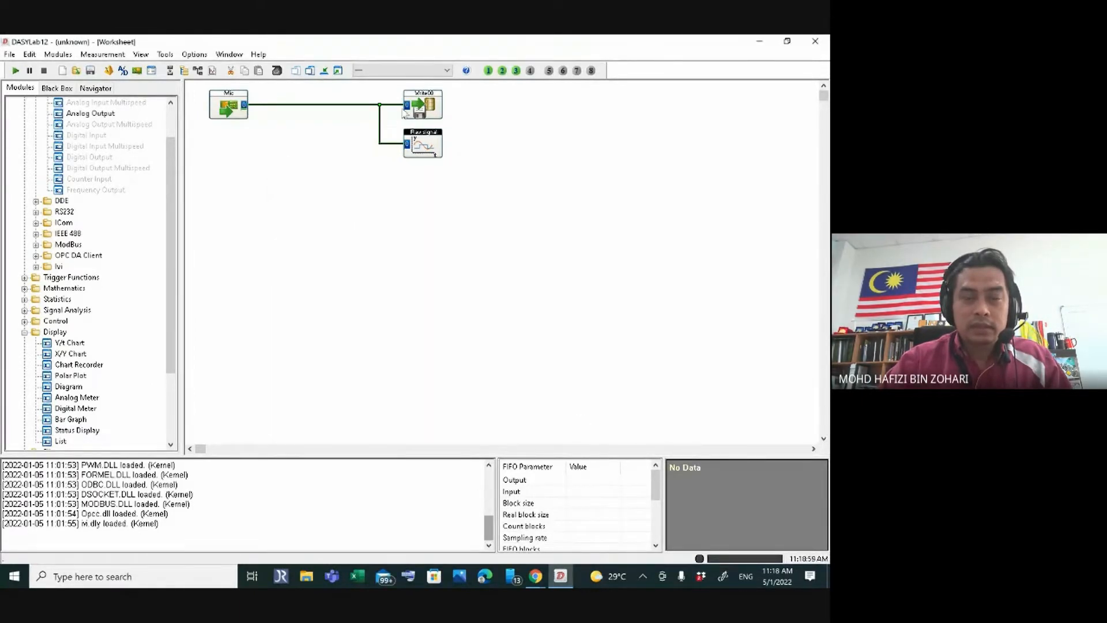
# - Rename the Write Data module as SAVE RAW
pyautogui.doubleClick(417, 106)
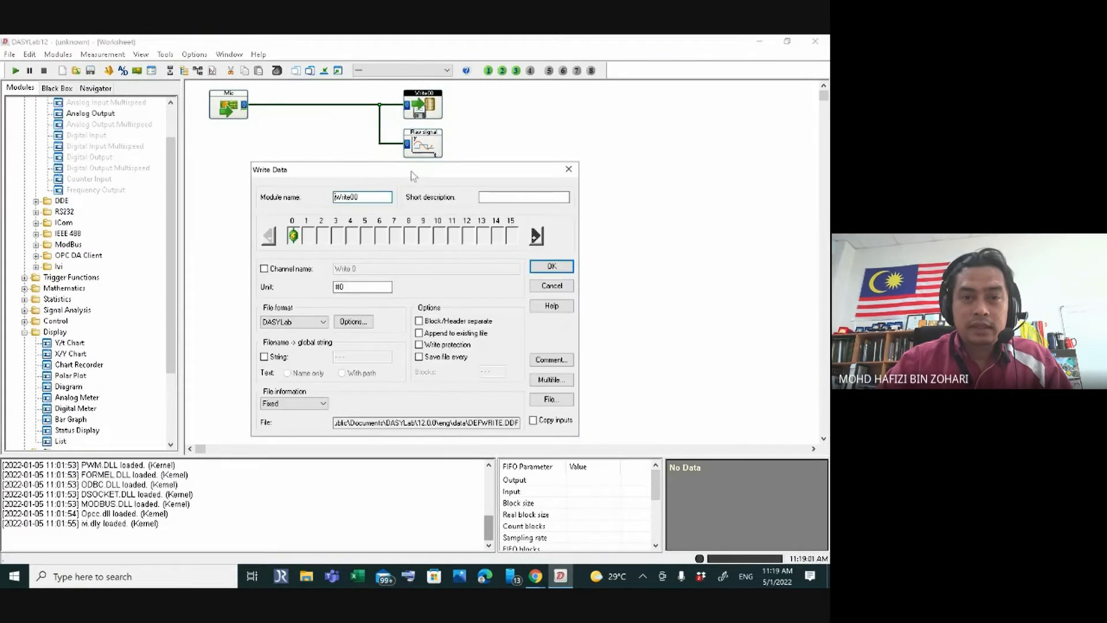
pyautogui.write('SAVE')
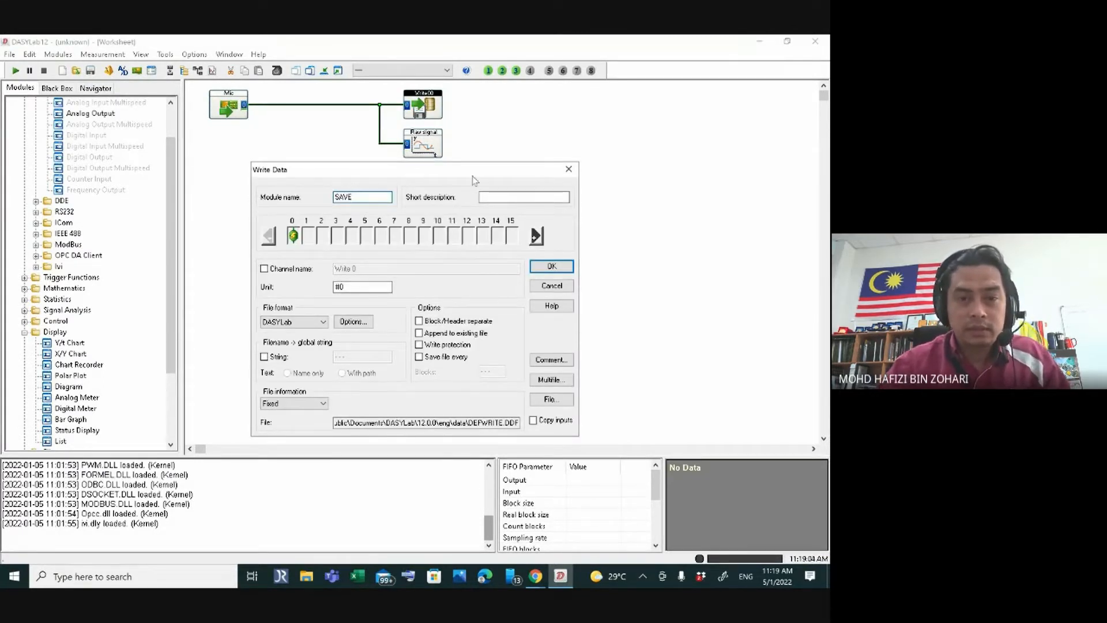
pyautogui.click(552, 266)
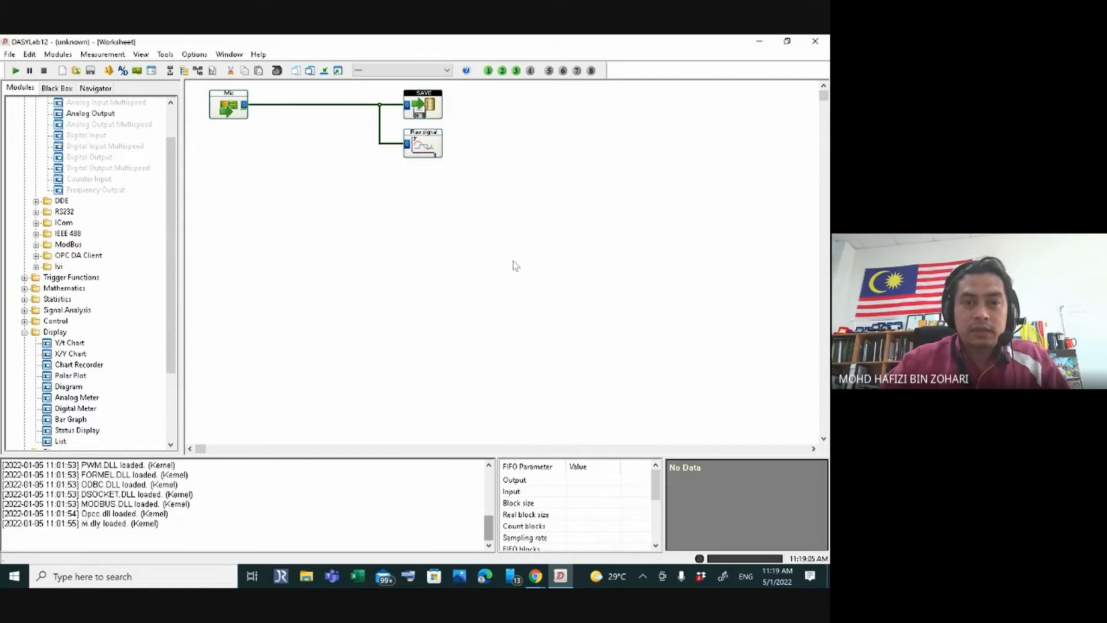
pyautogui.doubleClick(414, 108)
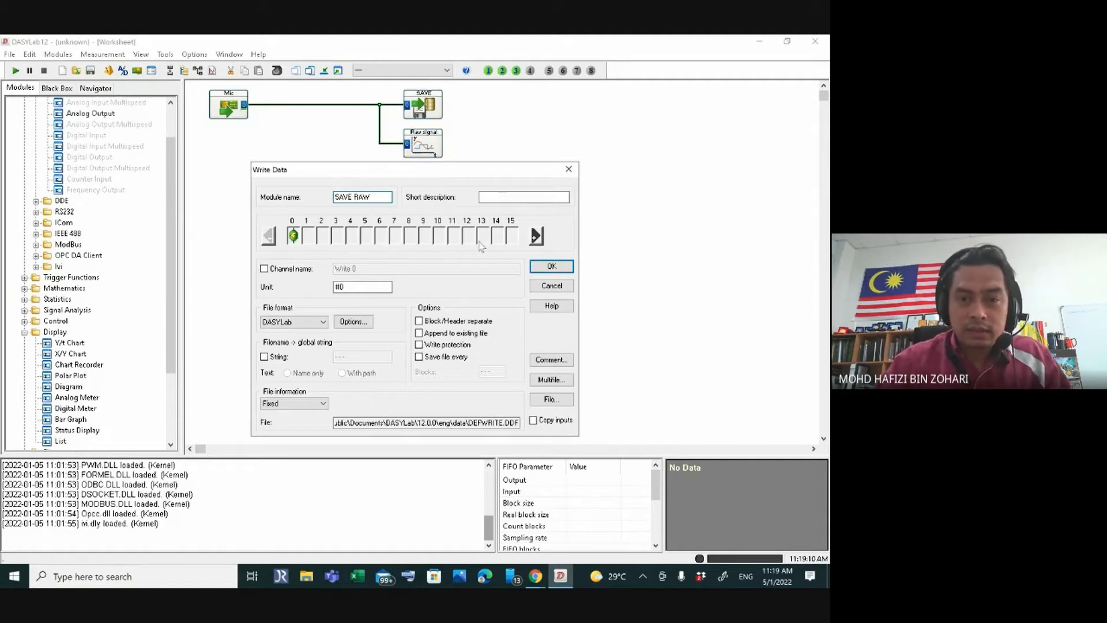
pyautogui.click(552, 266)
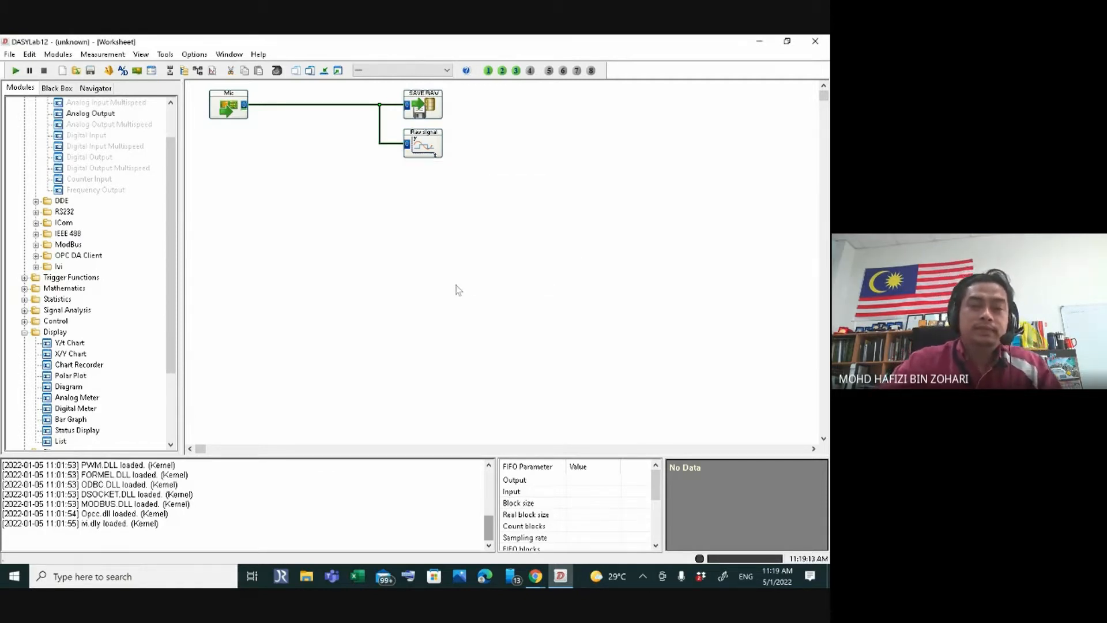
# - Start choosing the SAVE RAW output file and browse to the Laboratory folder inside Dropbox's BTD 2142 Mechanical Measurement folder
pyautogui.doubleClick(417, 110)
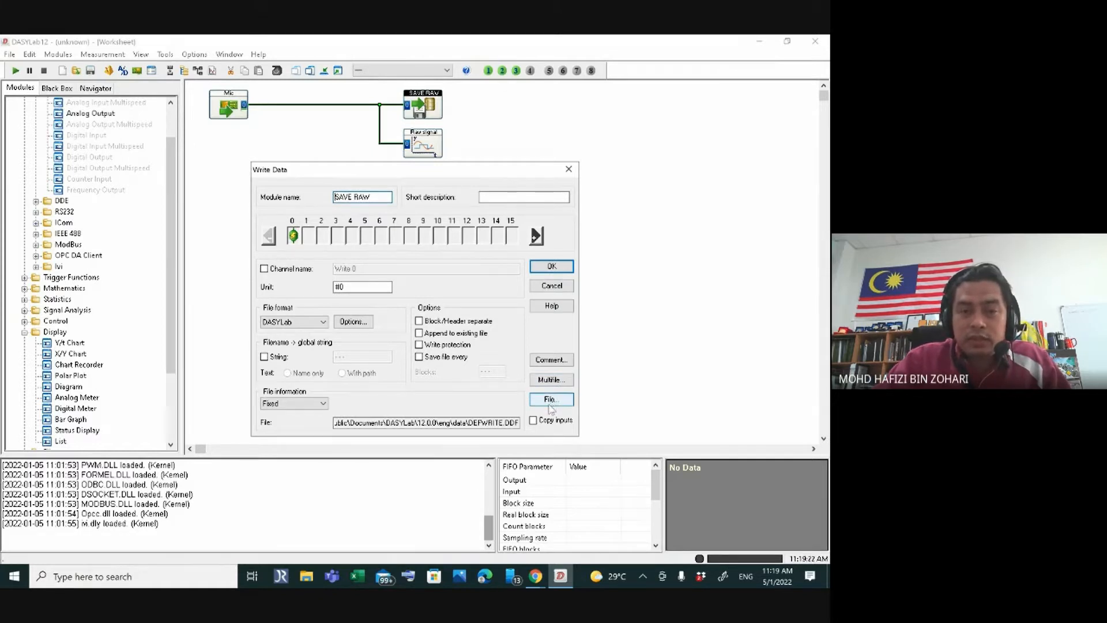
pyautogui.click(549, 401)
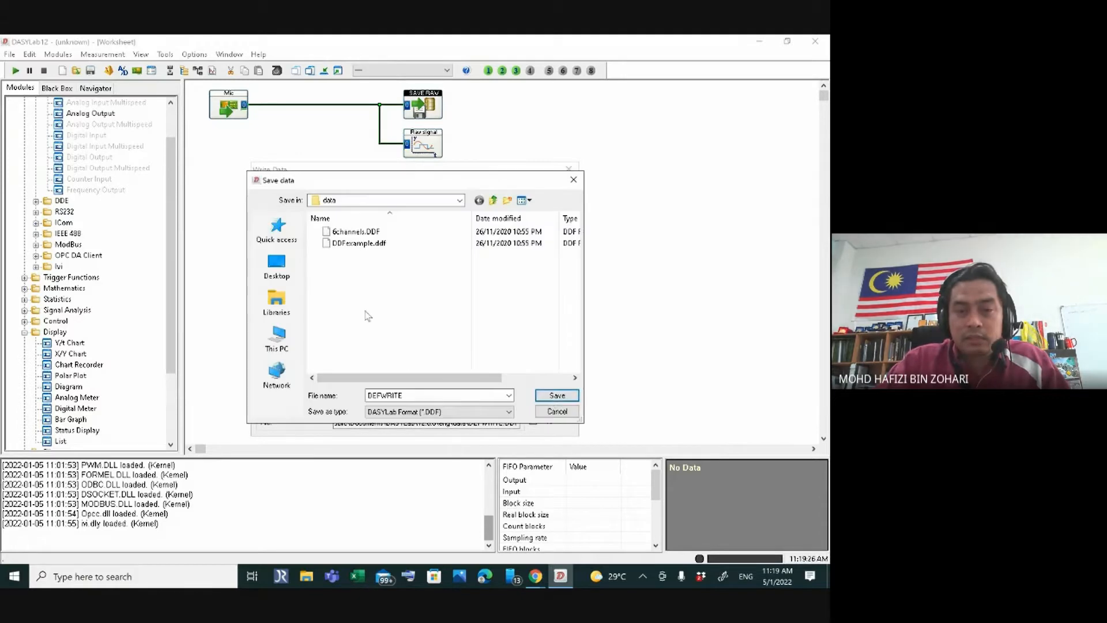
pyautogui.click(460, 201)
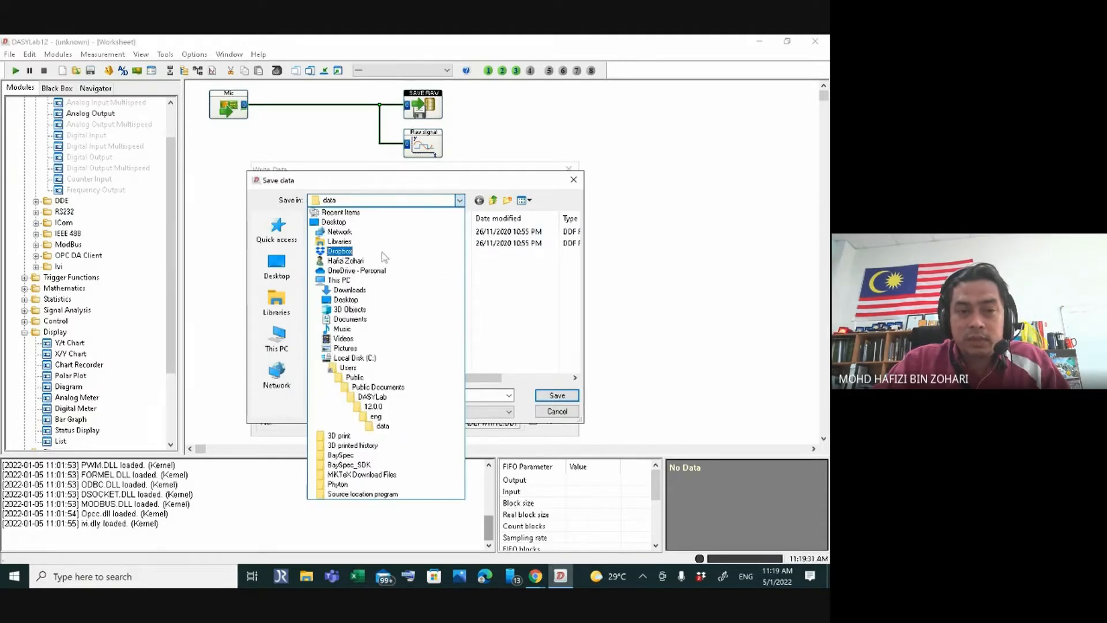
pyautogui.click(382, 251)
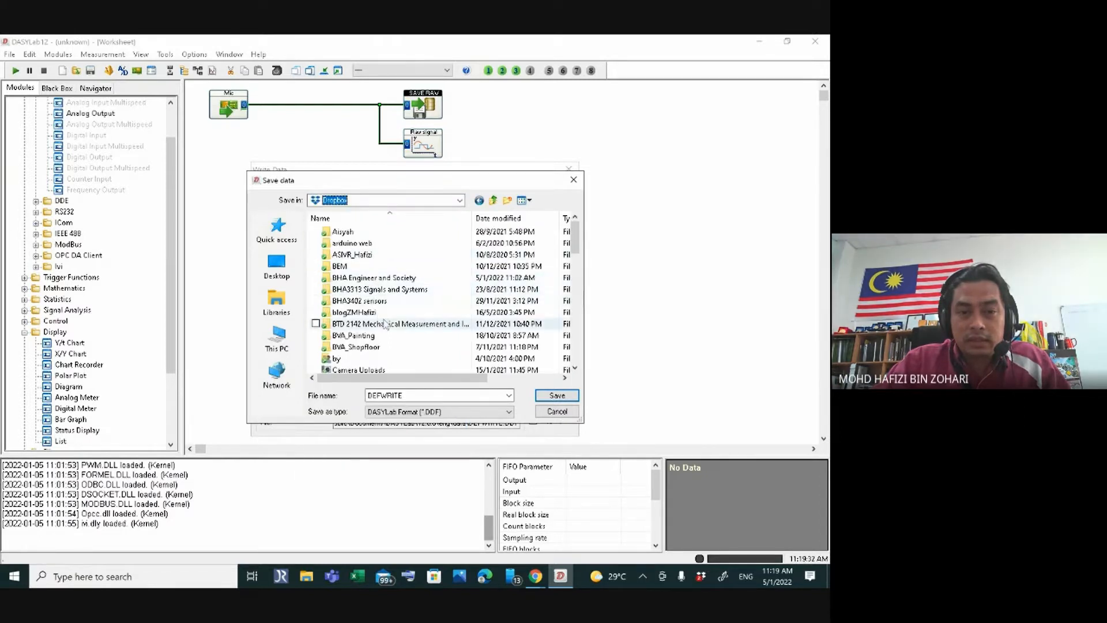
pyautogui.doubleClick(386, 324)
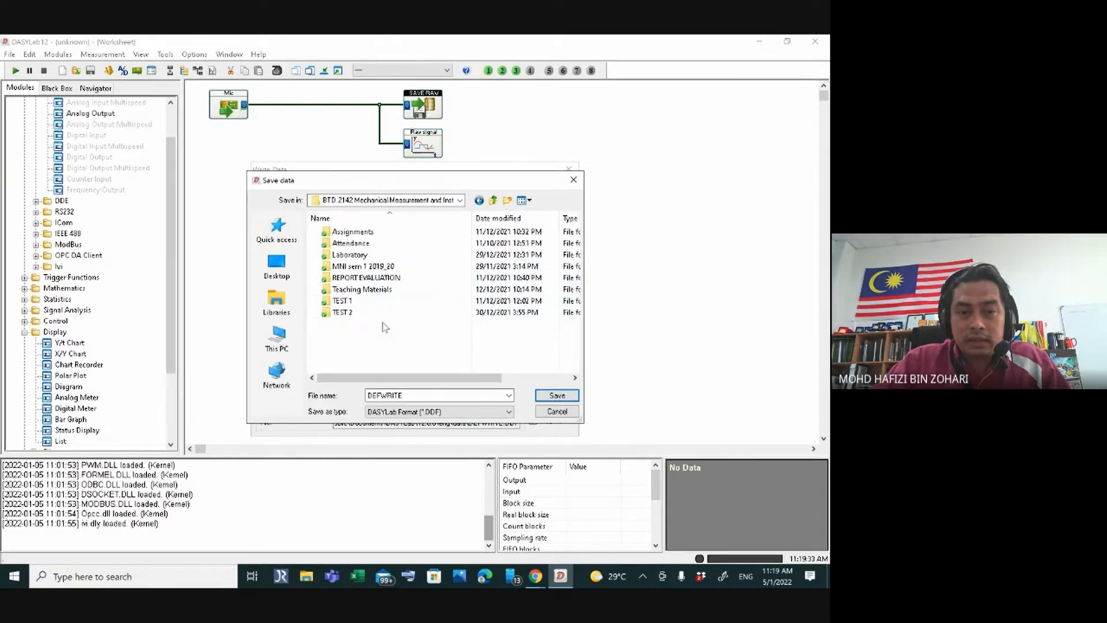
pyautogui.doubleClick(366, 257)
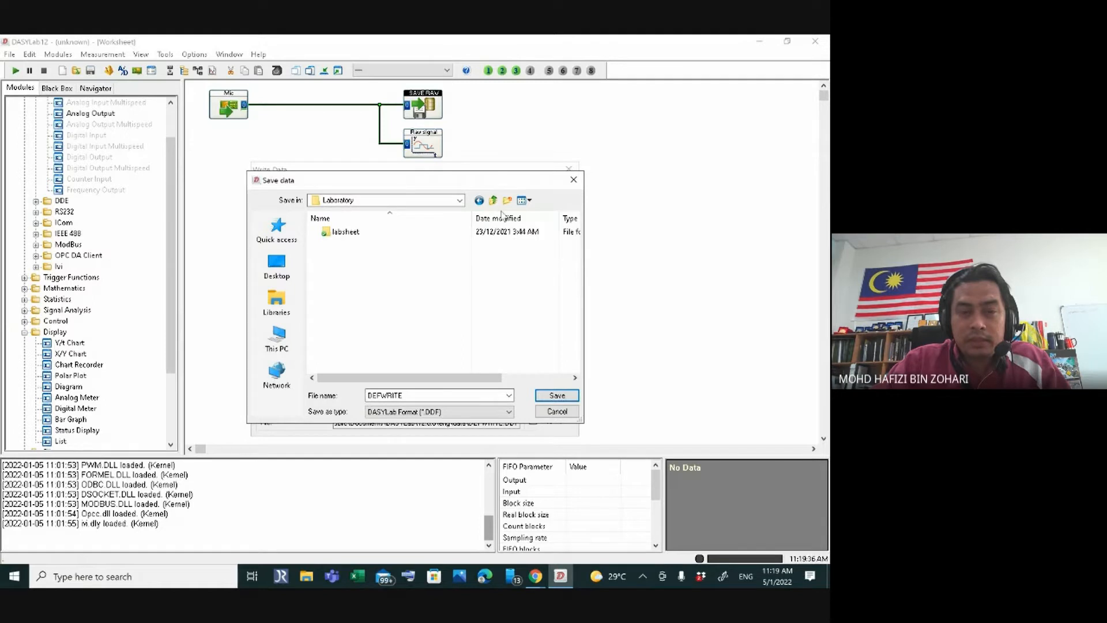
pyautogui.doubleClick(410, 393)
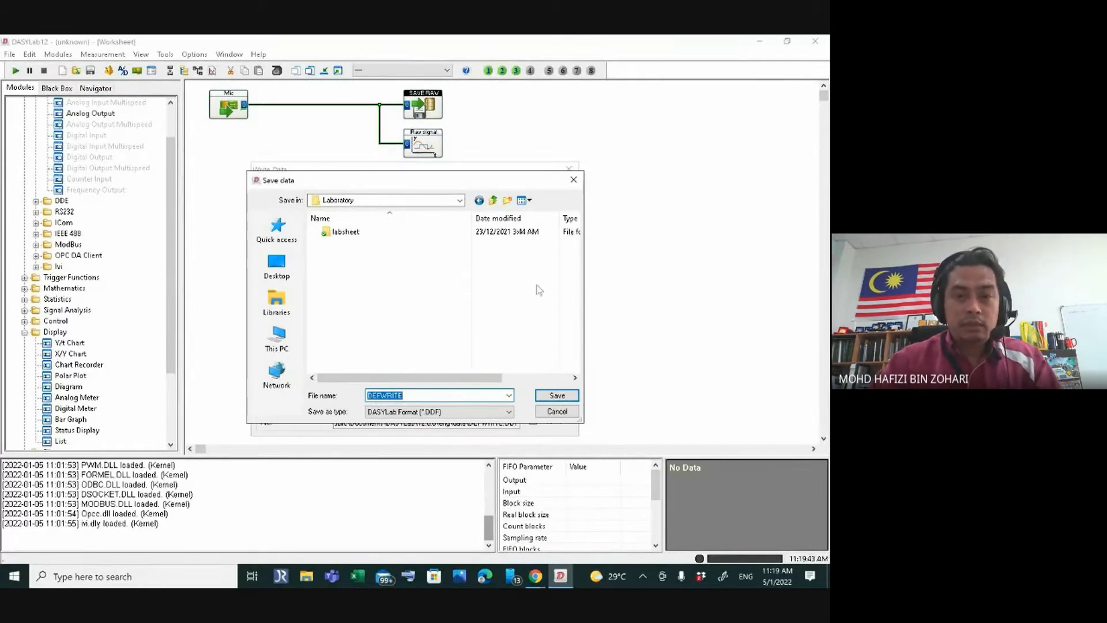
pyautogui.click(494, 201)
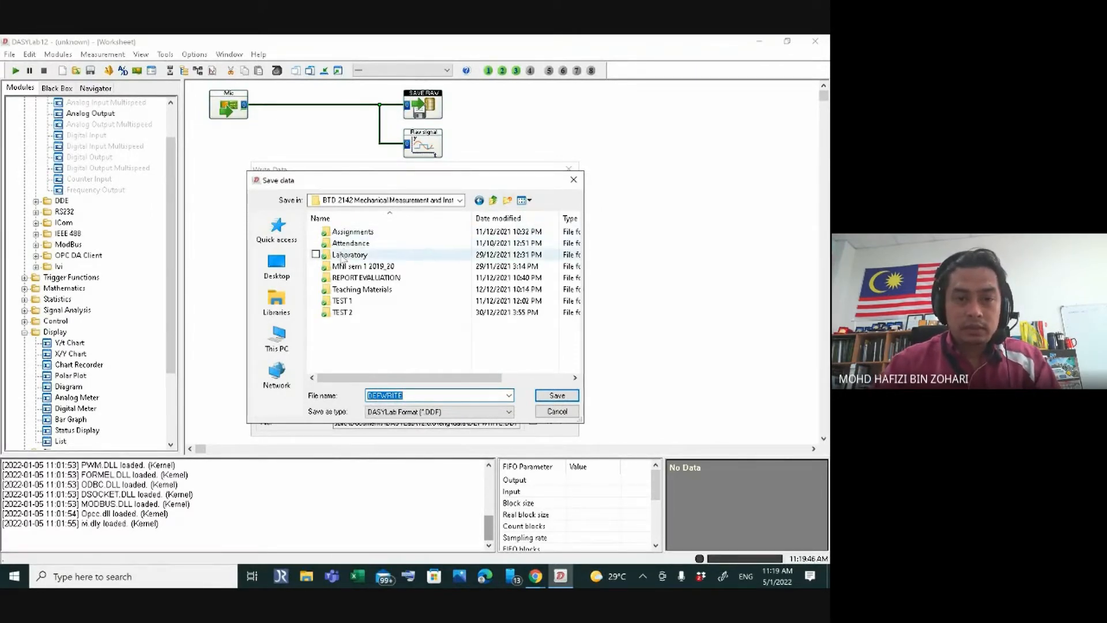
pyautogui.doubleClick(346, 255)
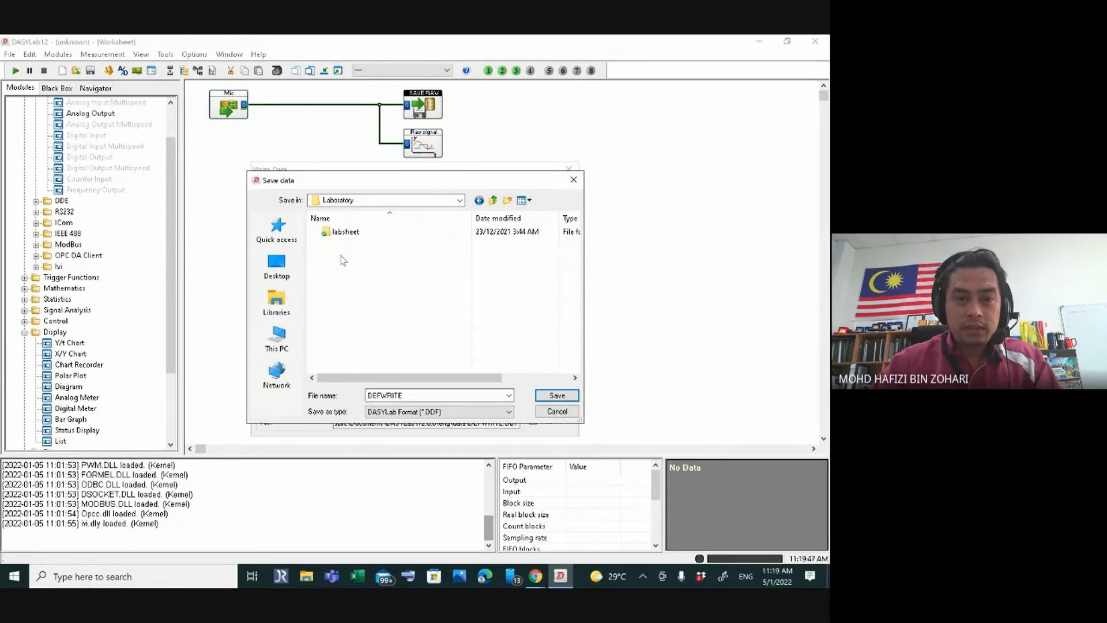
# - Create a new folder named Trigger inside the Laboratory folder
pyautogui.click(508, 200)
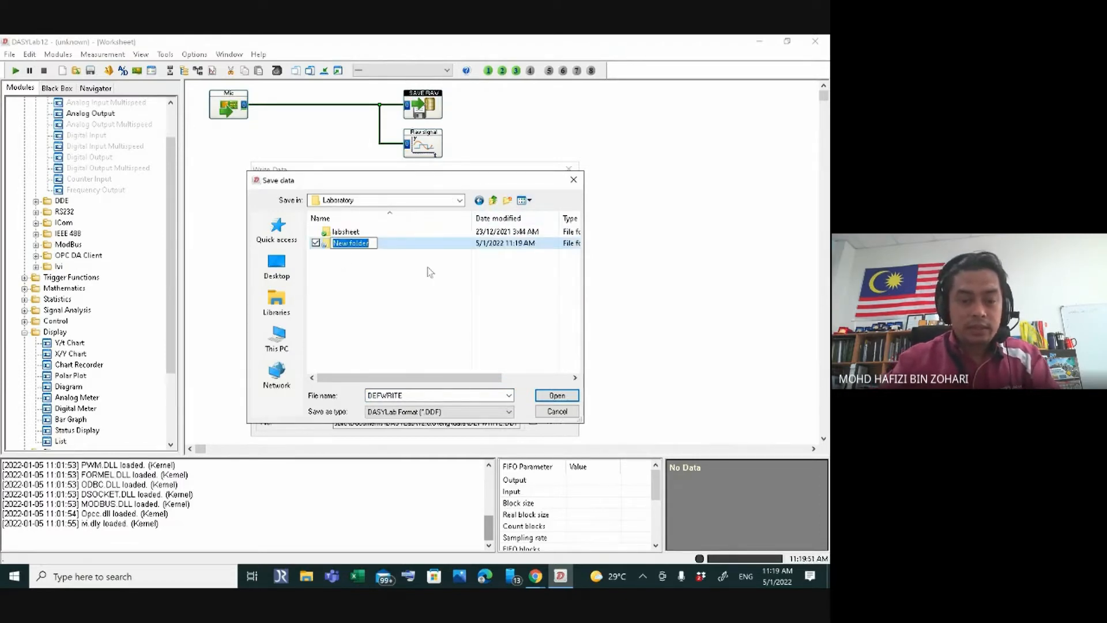
pyautogui.write('TRo')
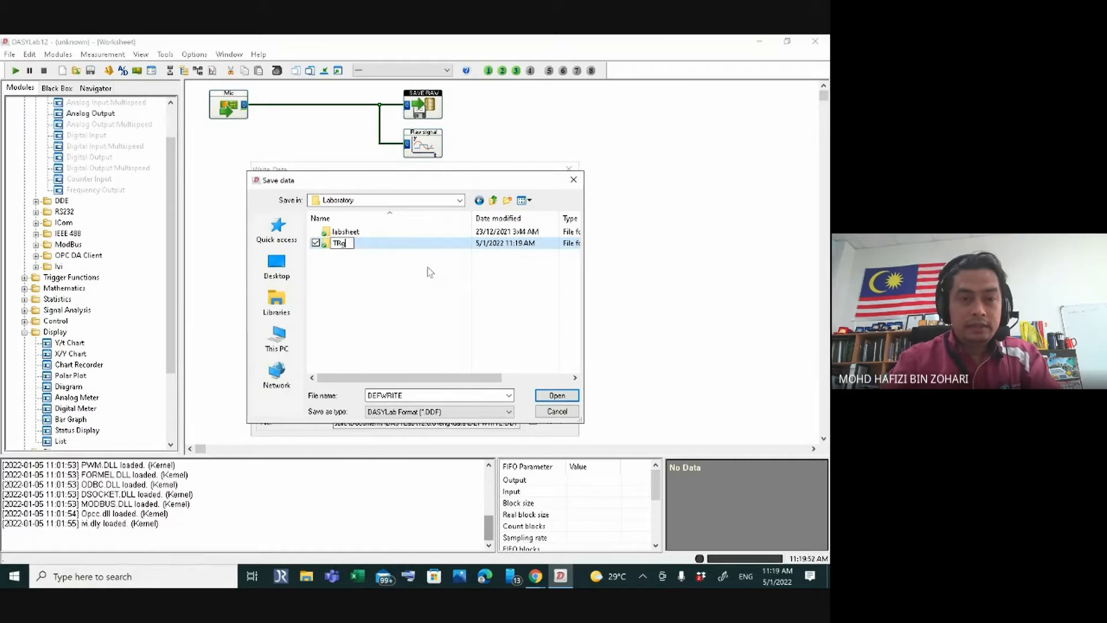
pyautogui.write('gger')
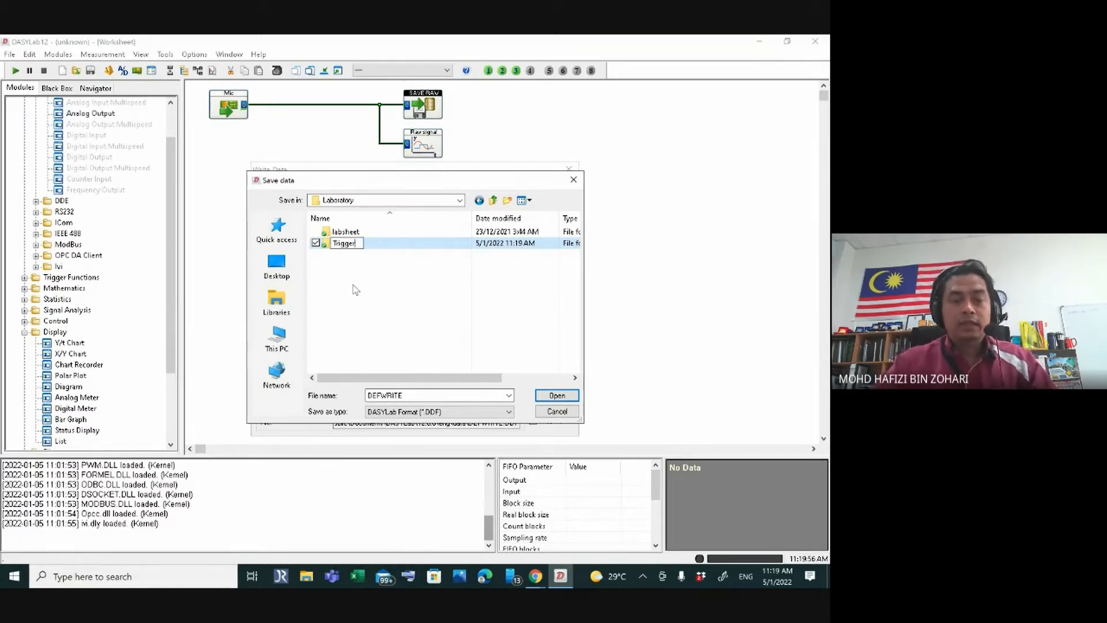
pyautogui.press('Return')
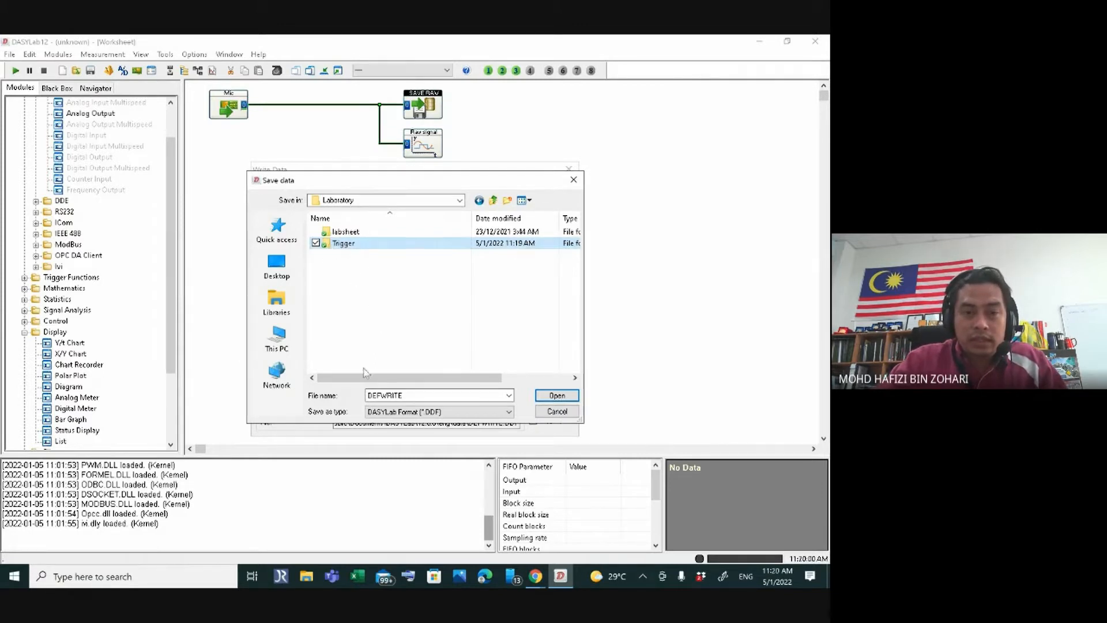
# - Save the SAVE RAW output file as TRIGGER in DASYLab format inside the Trigger folder
pyautogui.doubleClick(342, 245)
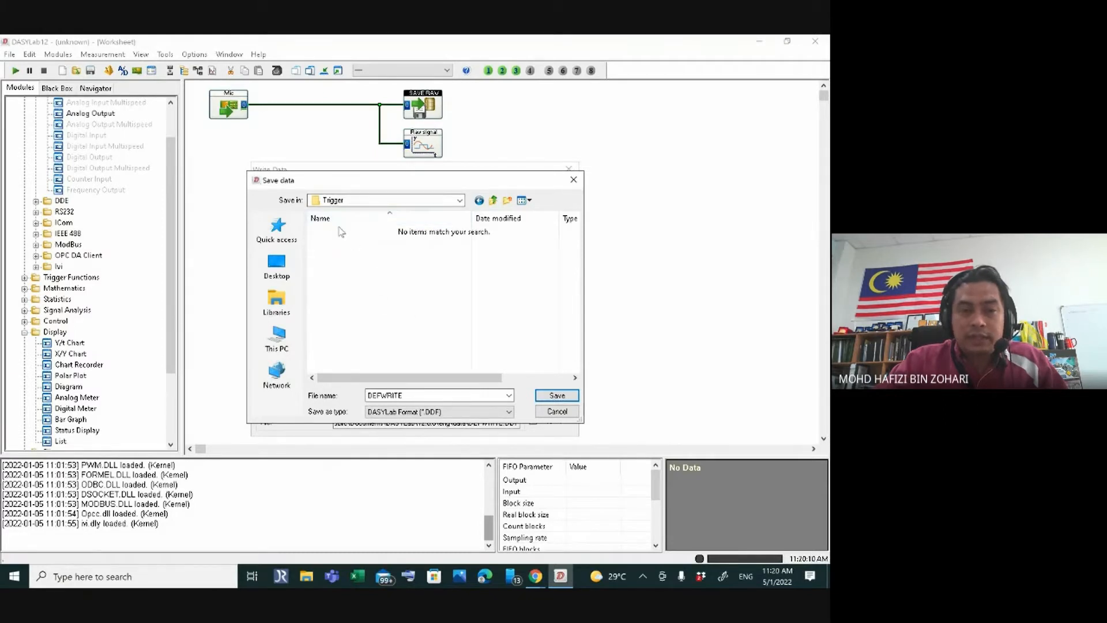
pyautogui.doubleClick(413, 395)
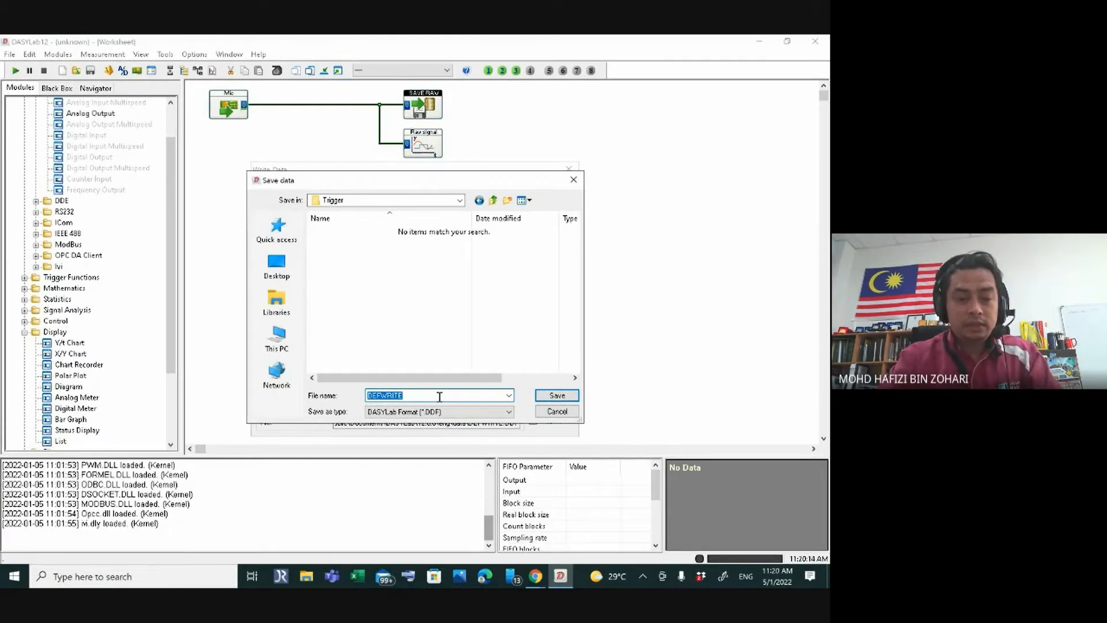
pyautogui.write('TRIGGER')
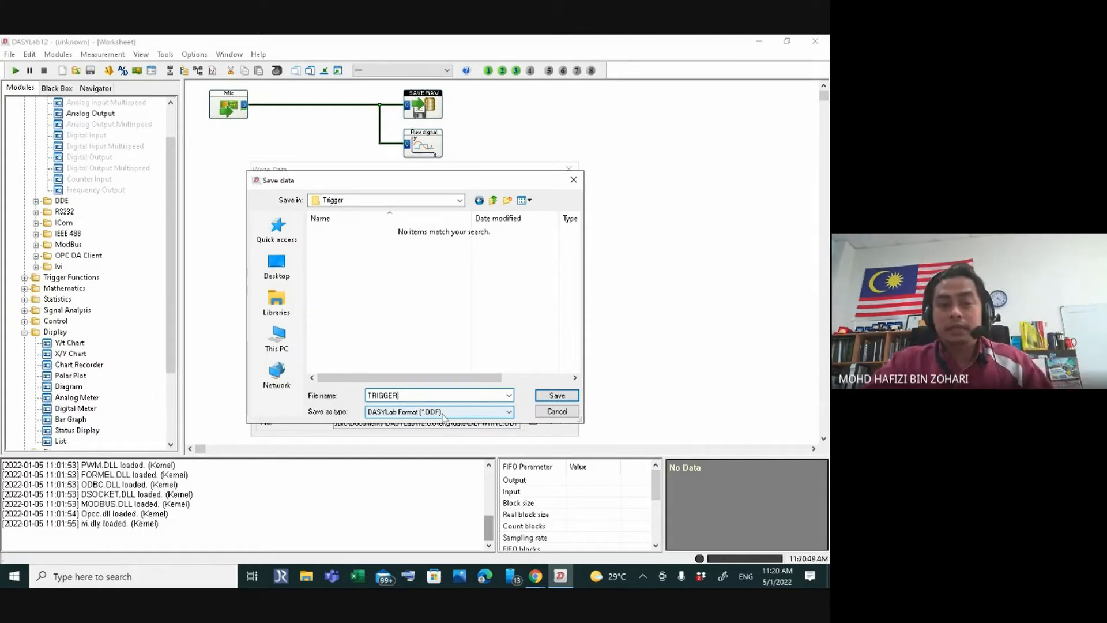
pyautogui.click(556, 401)
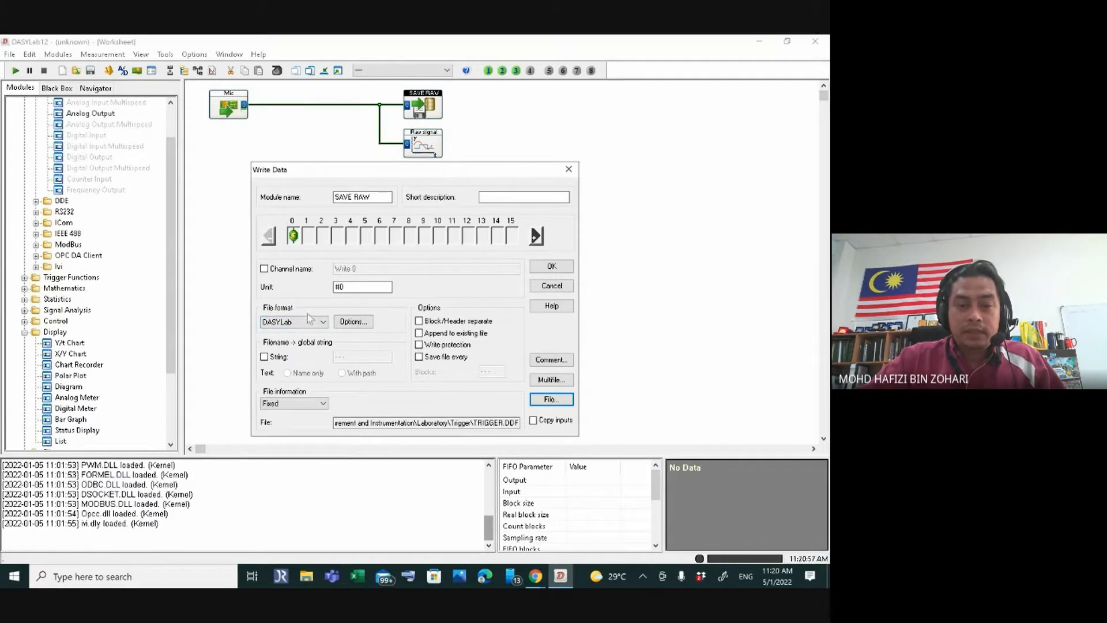
# - Check which save types are offered for the TRIGGER output file, keeping DASYLab Format (*.DDF)
pyautogui.click(551, 400)
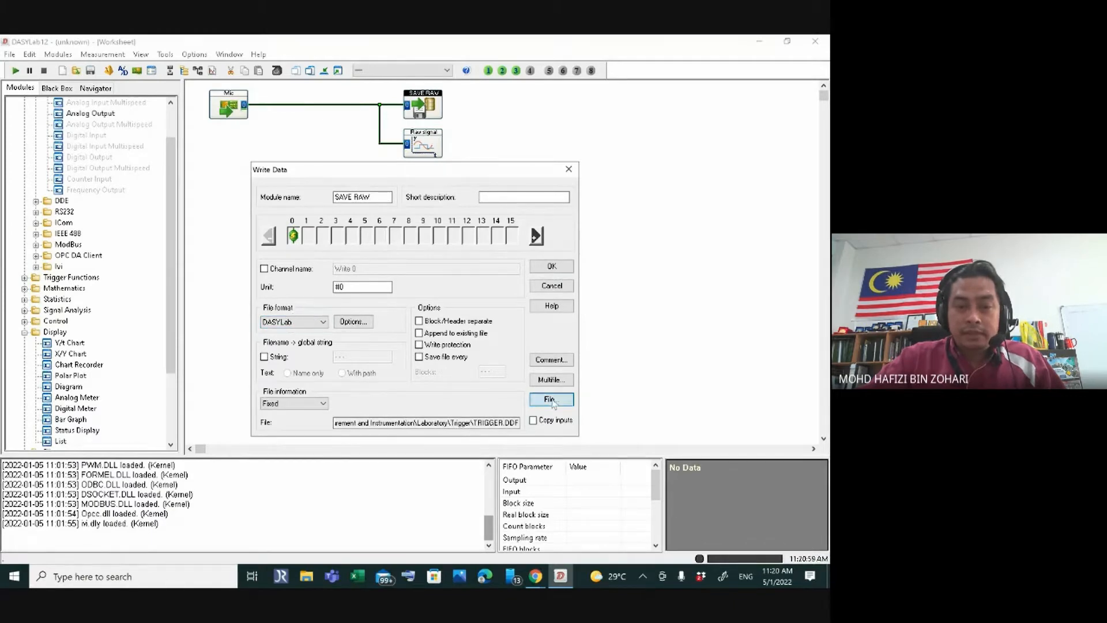
pyautogui.click(429, 413)
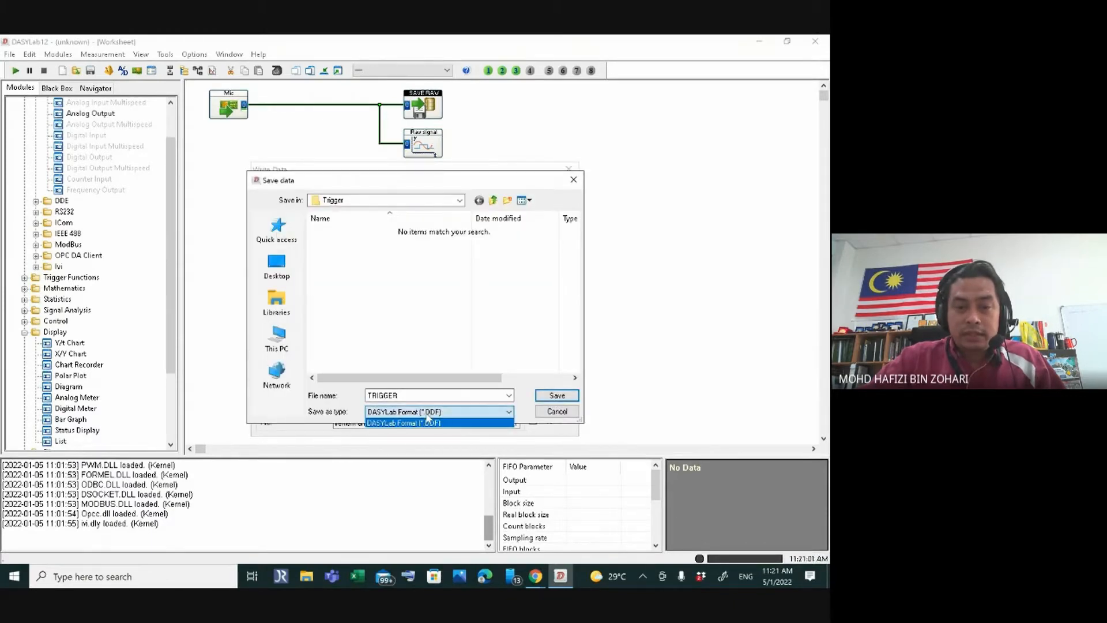
pyautogui.click(430, 422)
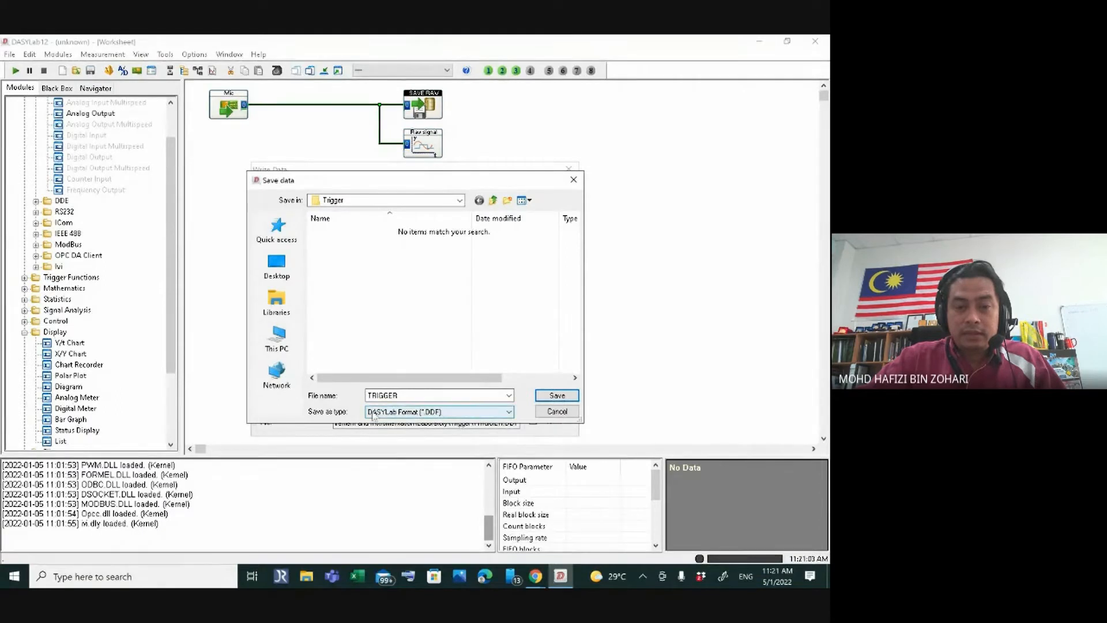
pyautogui.click(552, 398)
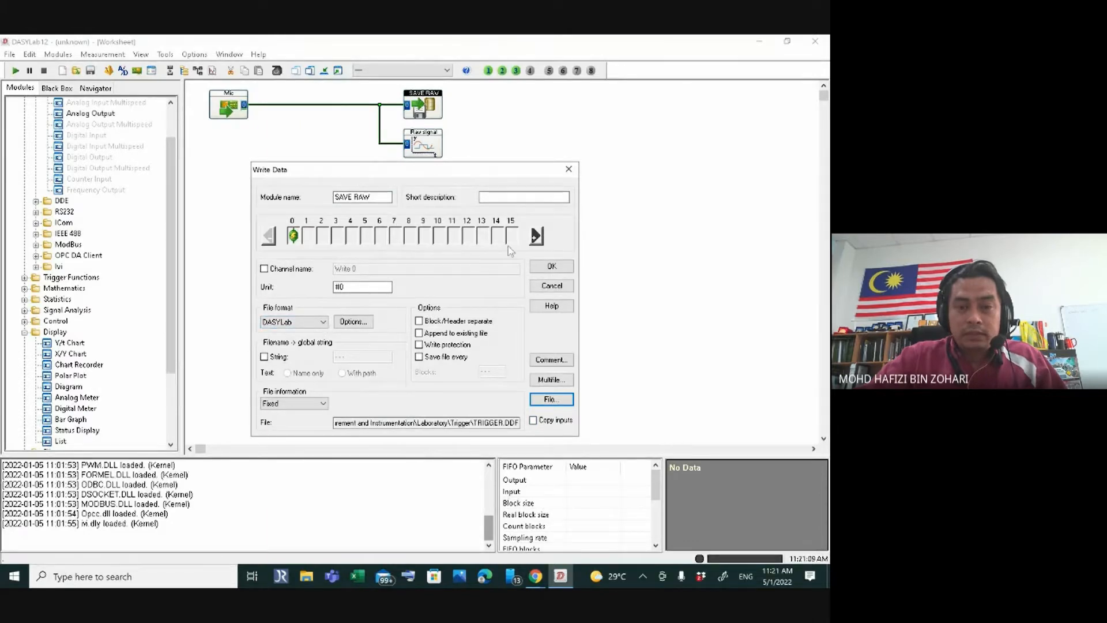
# - Add a second input channel to the SAVE RAW module, select channel 1 and set the file format to ASCII
pyautogui.click(537, 236)
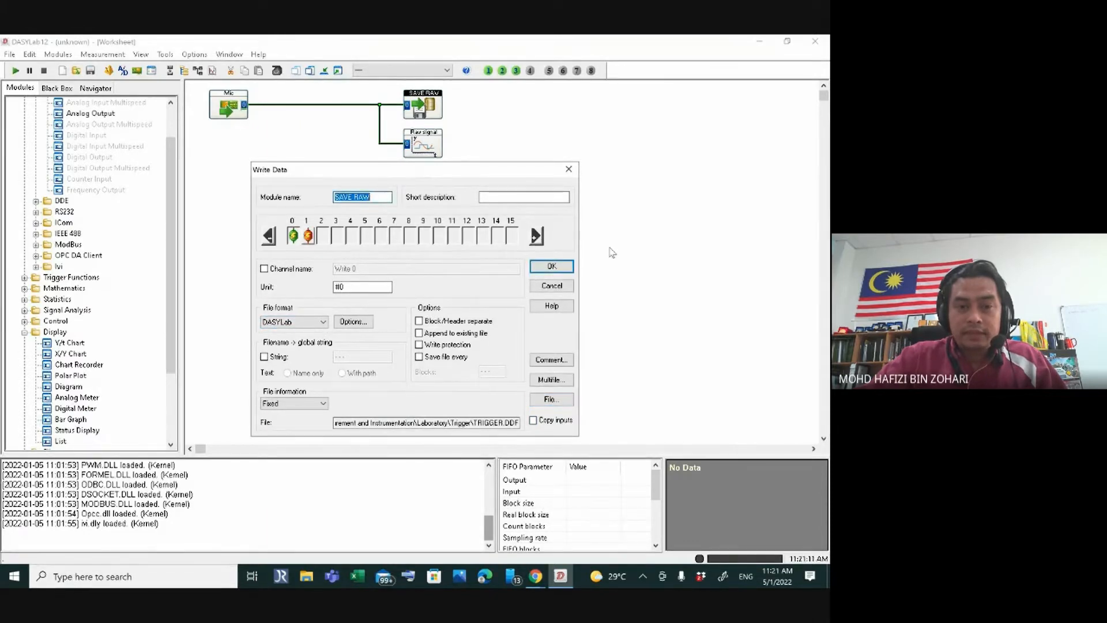
pyautogui.click(308, 236)
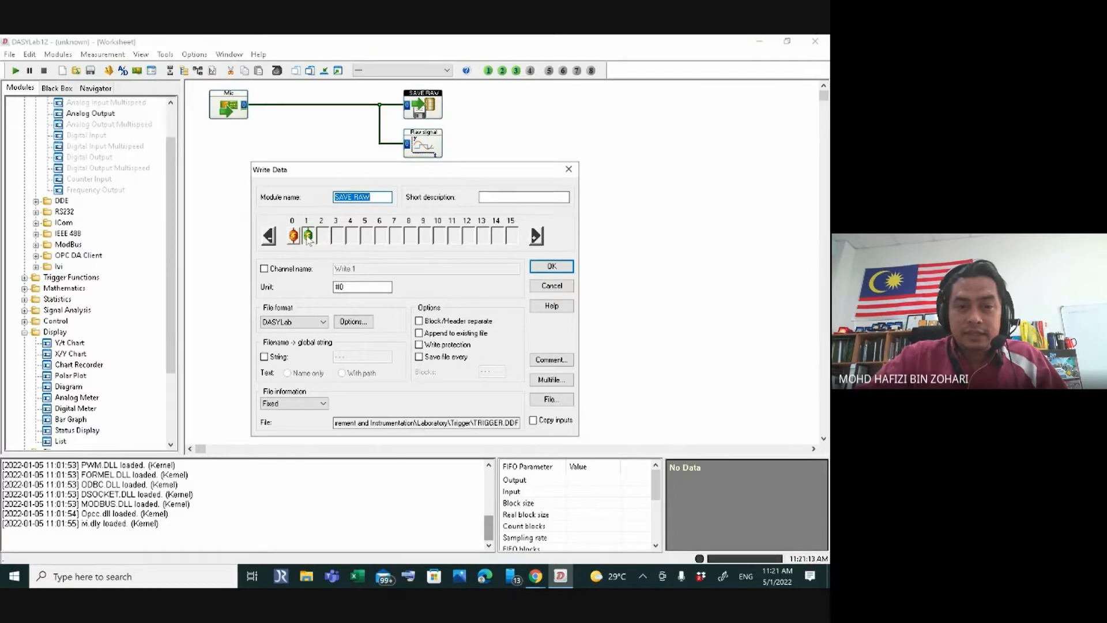
pyautogui.click(310, 323)
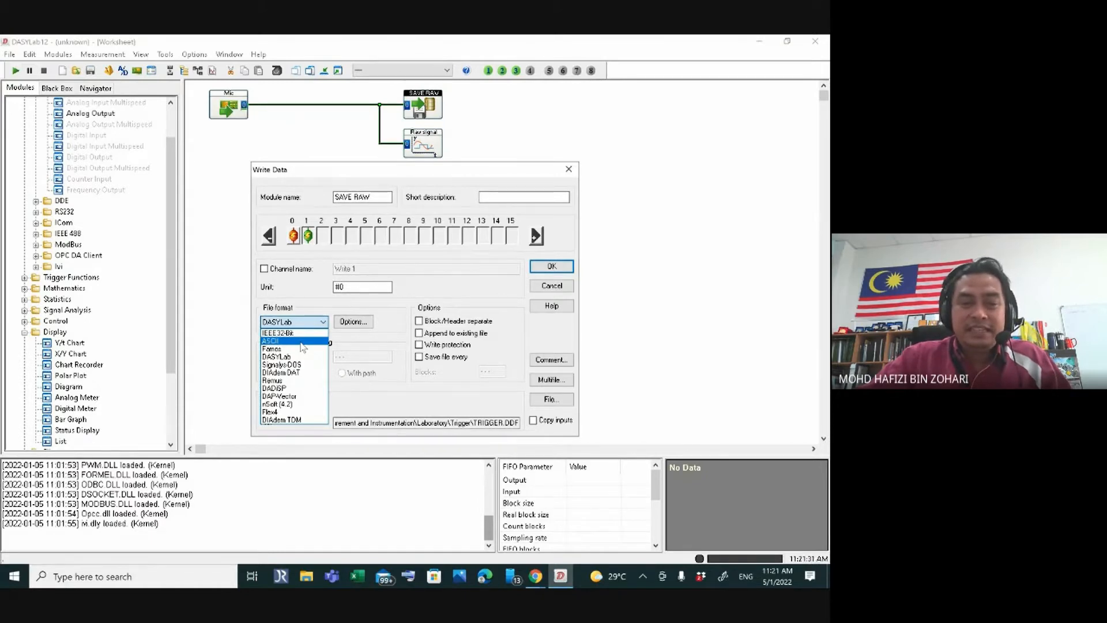
pyautogui.click(302, 341)
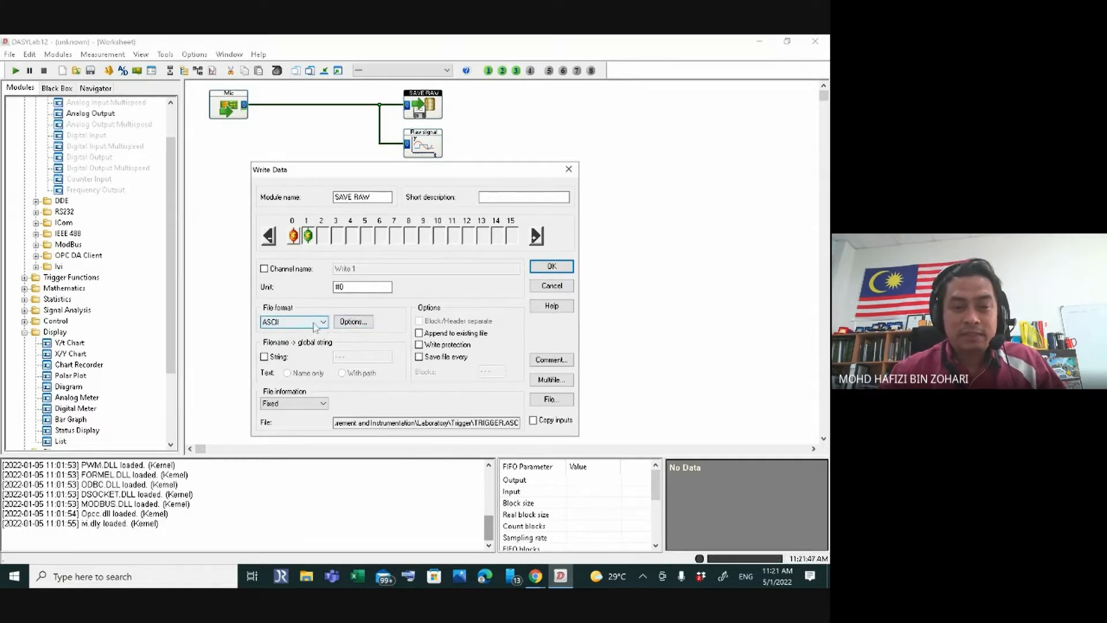
# - Switch the file format back to DASYLab and view its format options without changing them
pyautogui.click(320, 323)
pyautogui.click(314, 358)
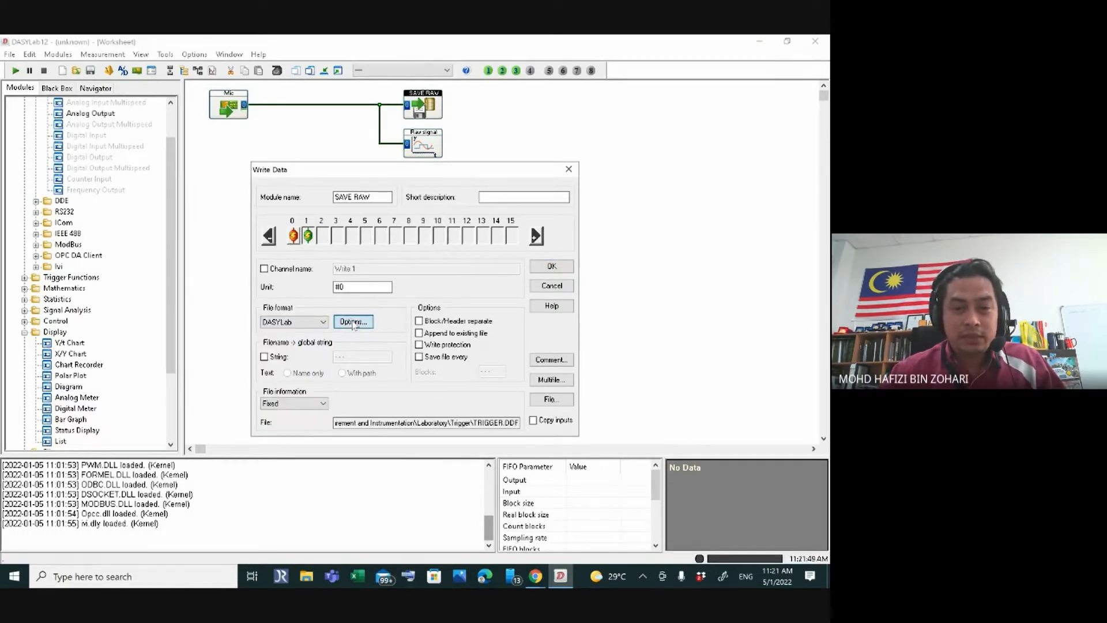
pyautogui.click(353, 323)
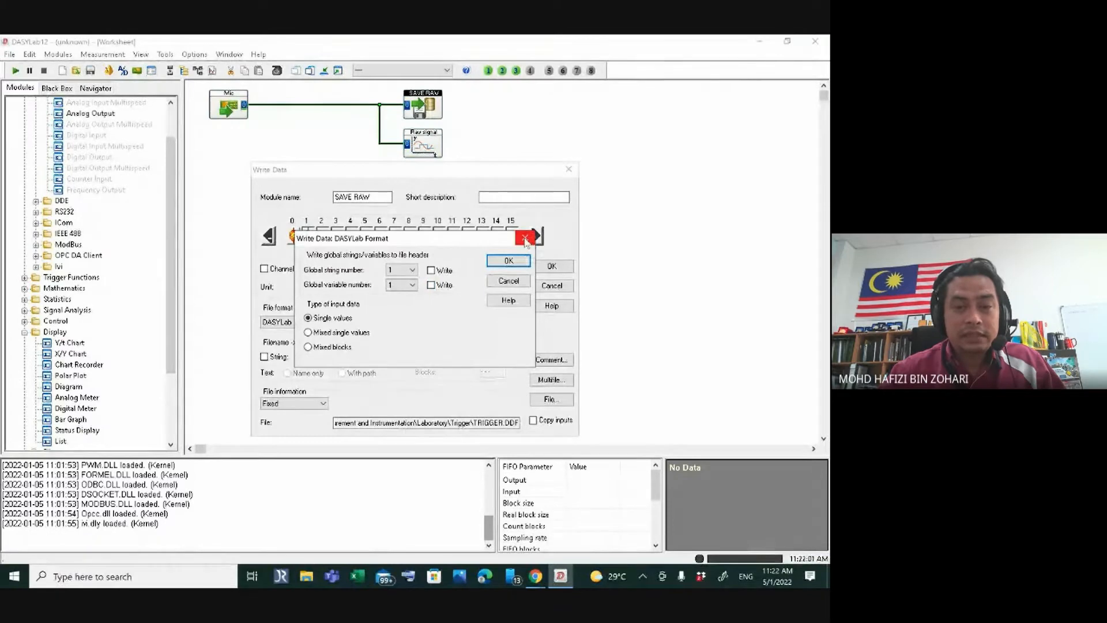
pyautogui.click(525, 239)
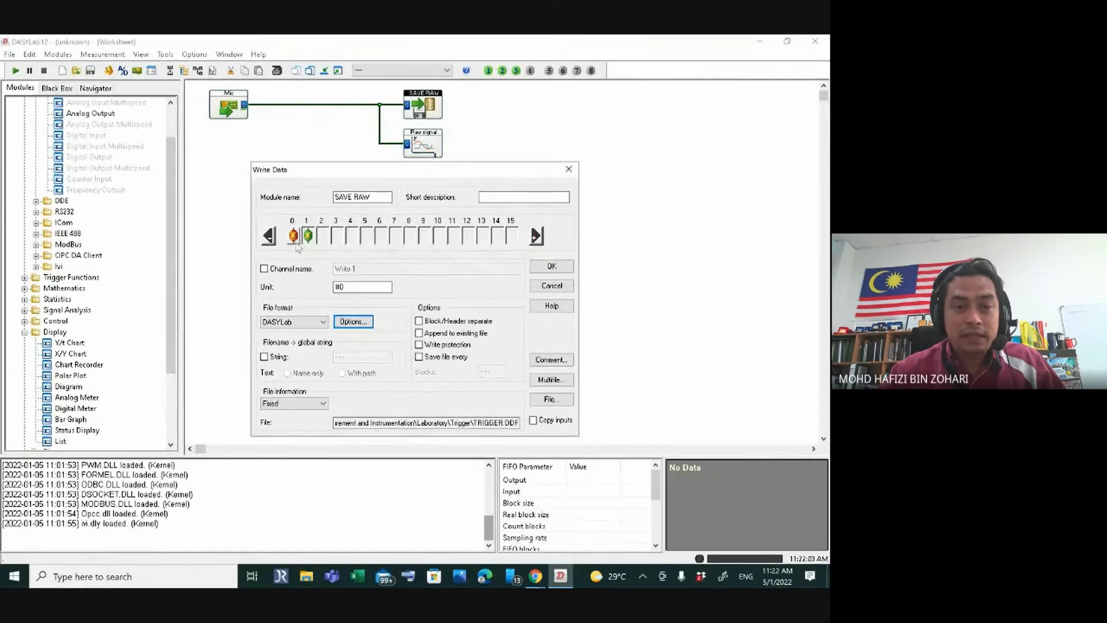
# - With channel 1 selected, set the file format to ASCII and name the channel Excel
pyautogui.click(309, 237)
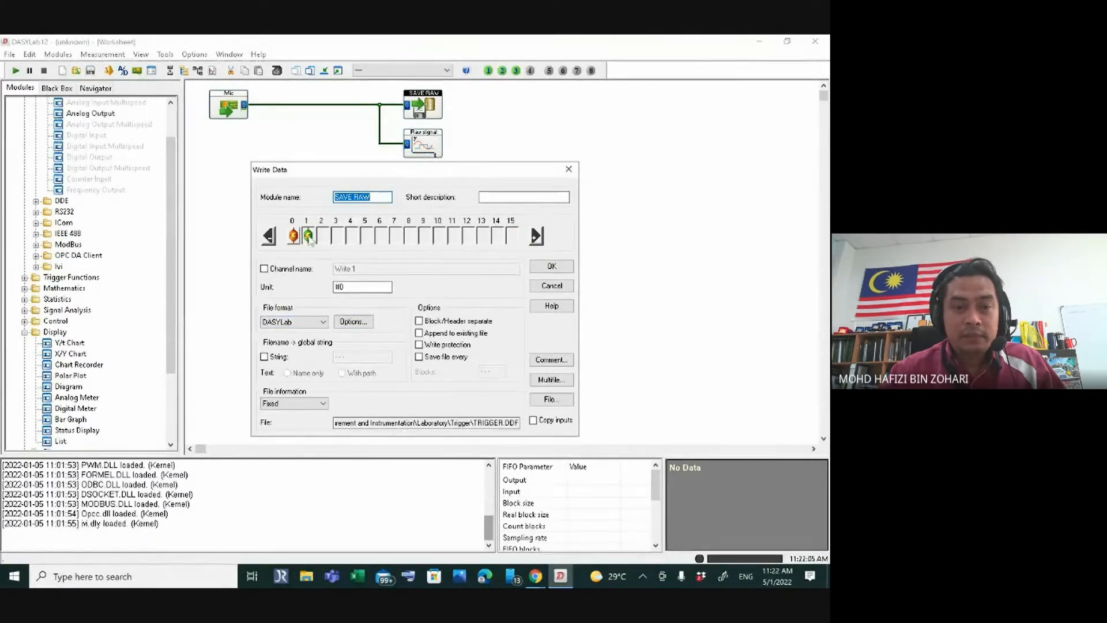
pyautogui.click(321, 320)
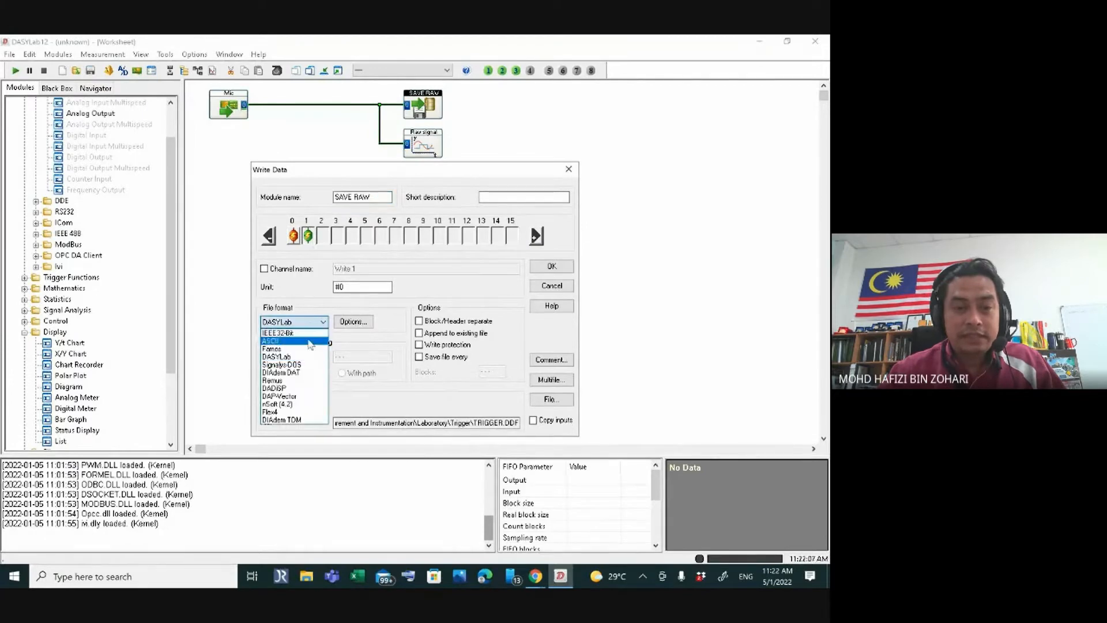
pyautogui.click(310, 345)
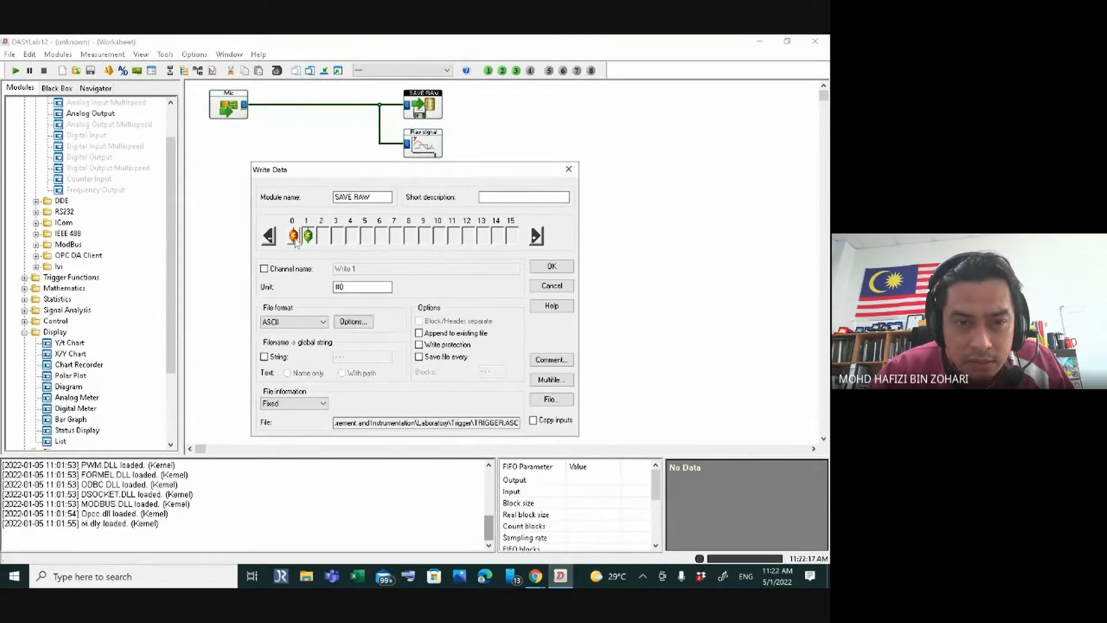
pyautogui.click(265, 269)
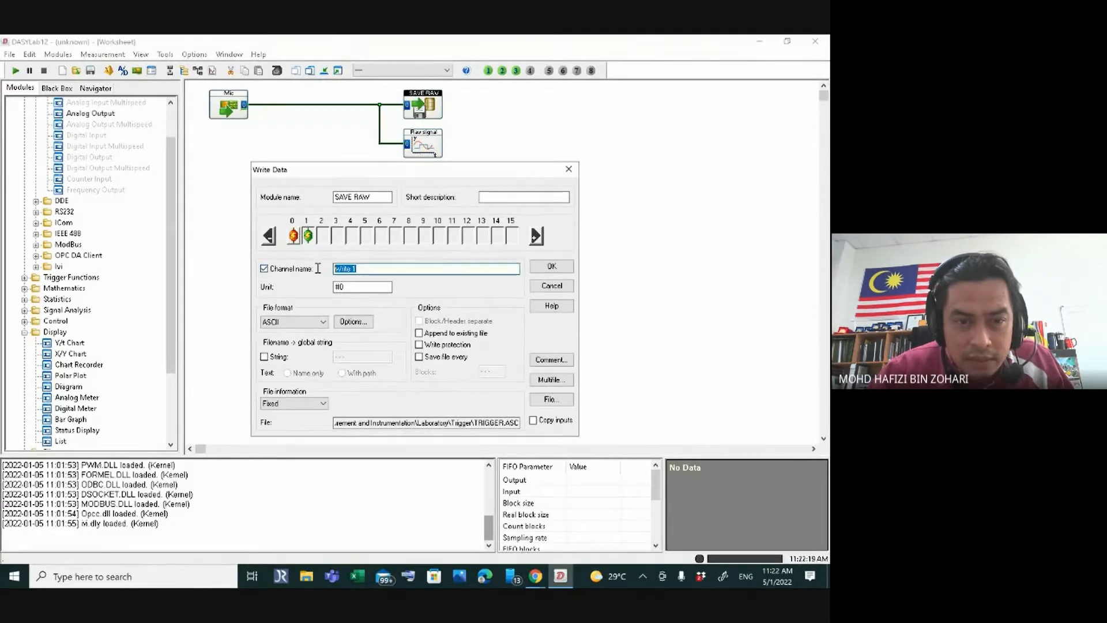
pyautogui.write('Ex')
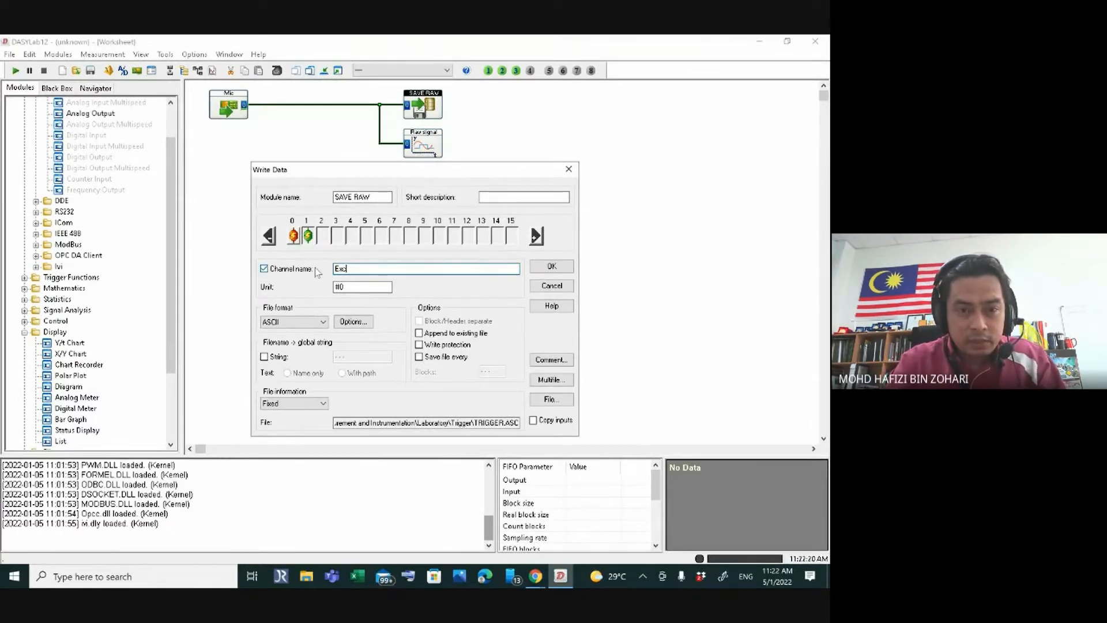
pyautogui.write('cel')
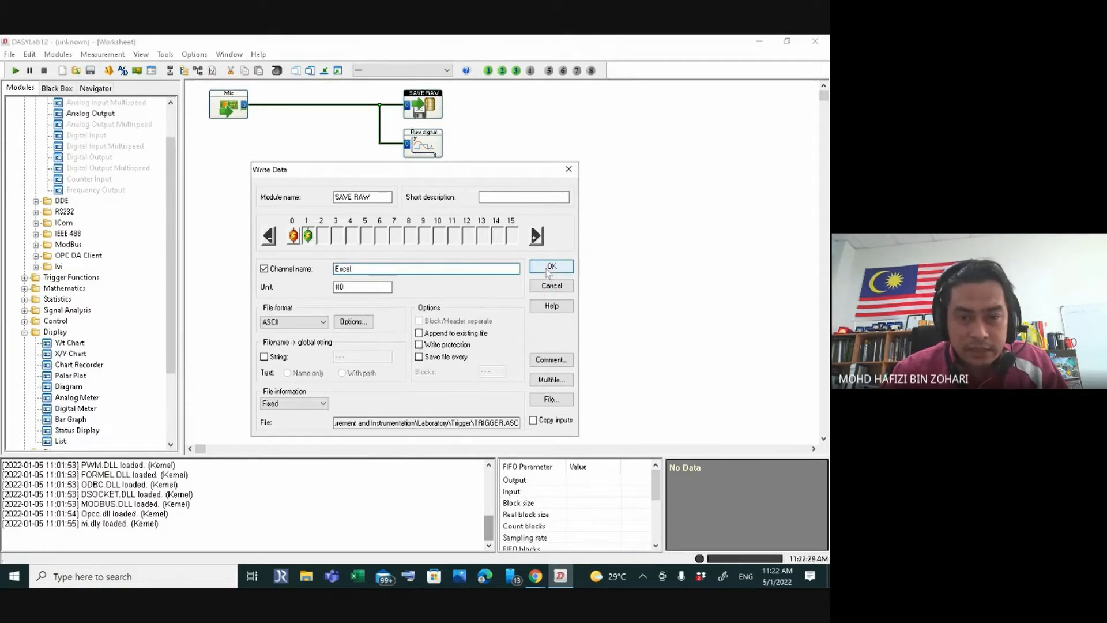
# - Name channel 0 of the SAVE RAW module DASYLAB and set the file format to DASYLab
pyautogui.click(294, 236)
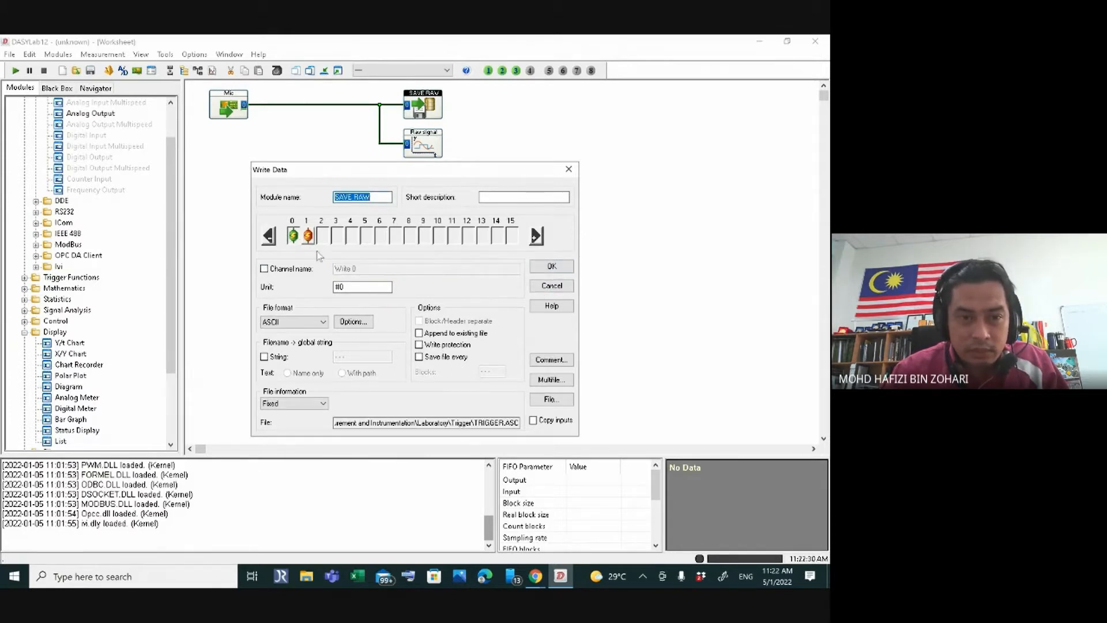
pyautogui.click(287, 273)
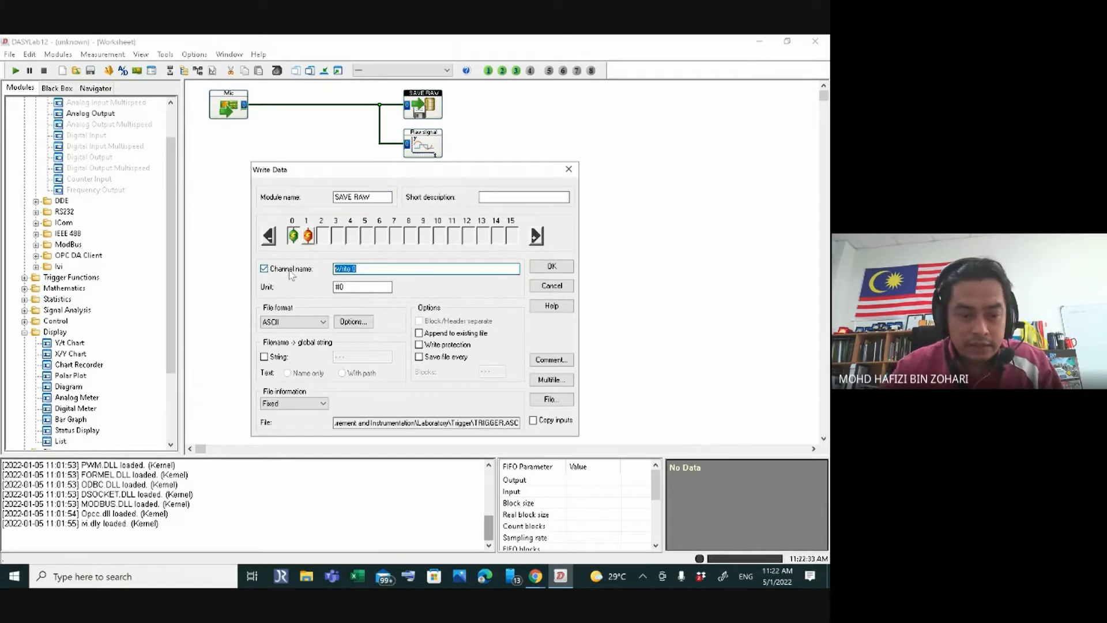
pyautogui.write('DASYLAB')
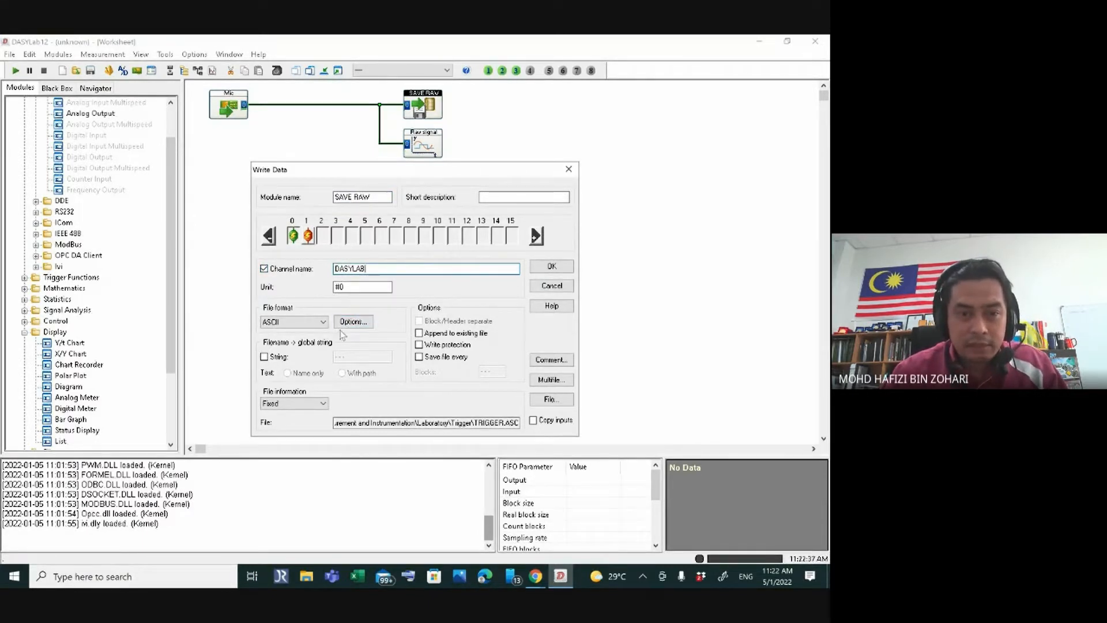
pyautogui.click(292, 238)
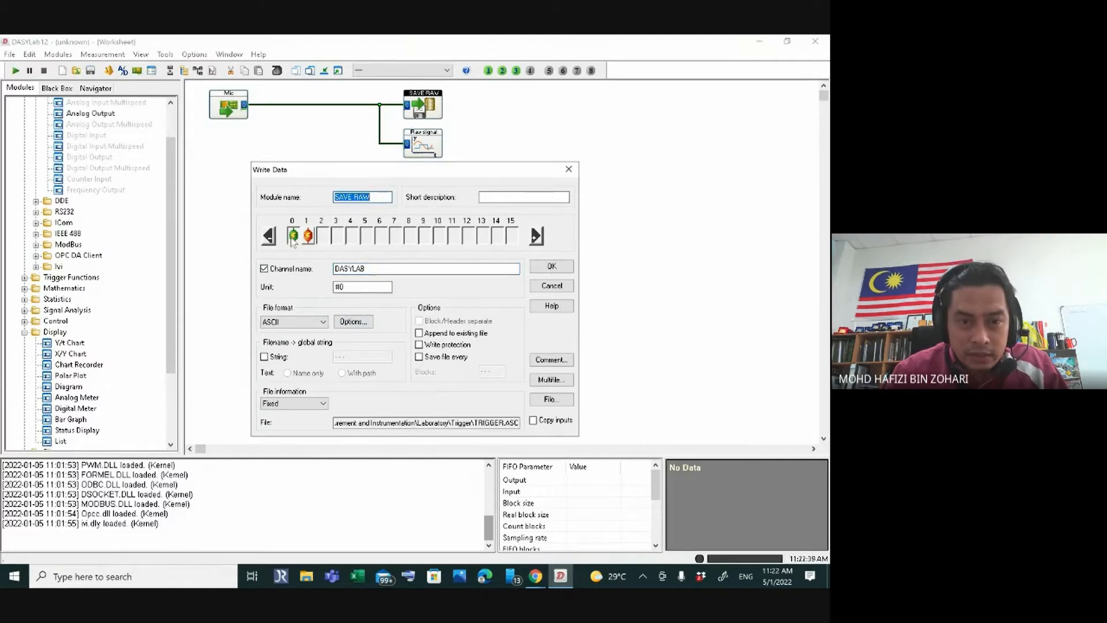
pyautogui.click(301, 321)
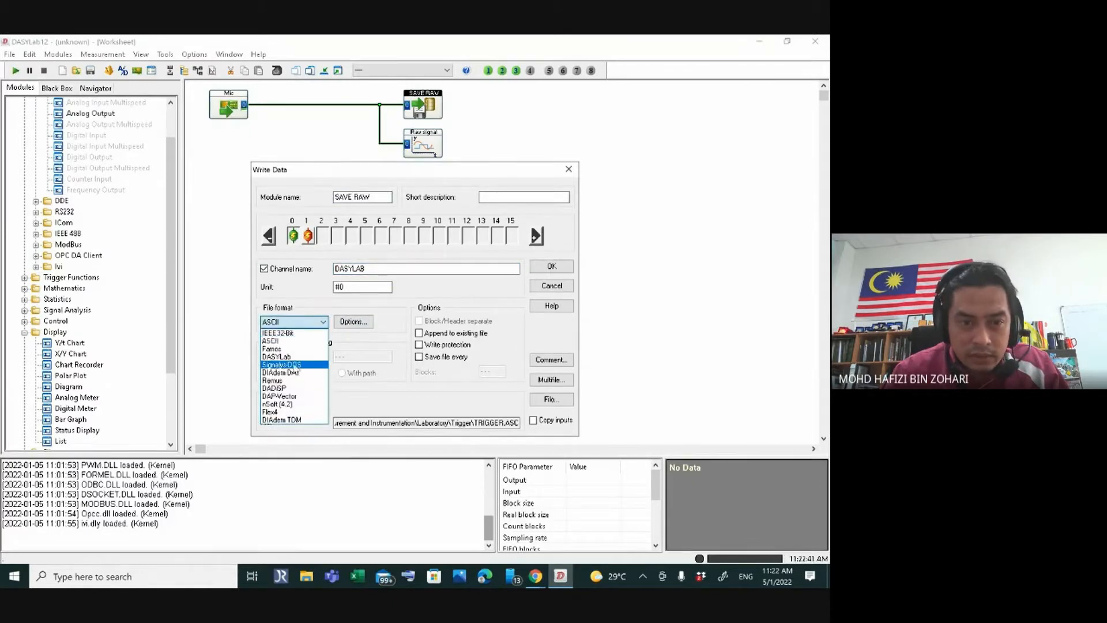
pyautogui.click(288, 356)
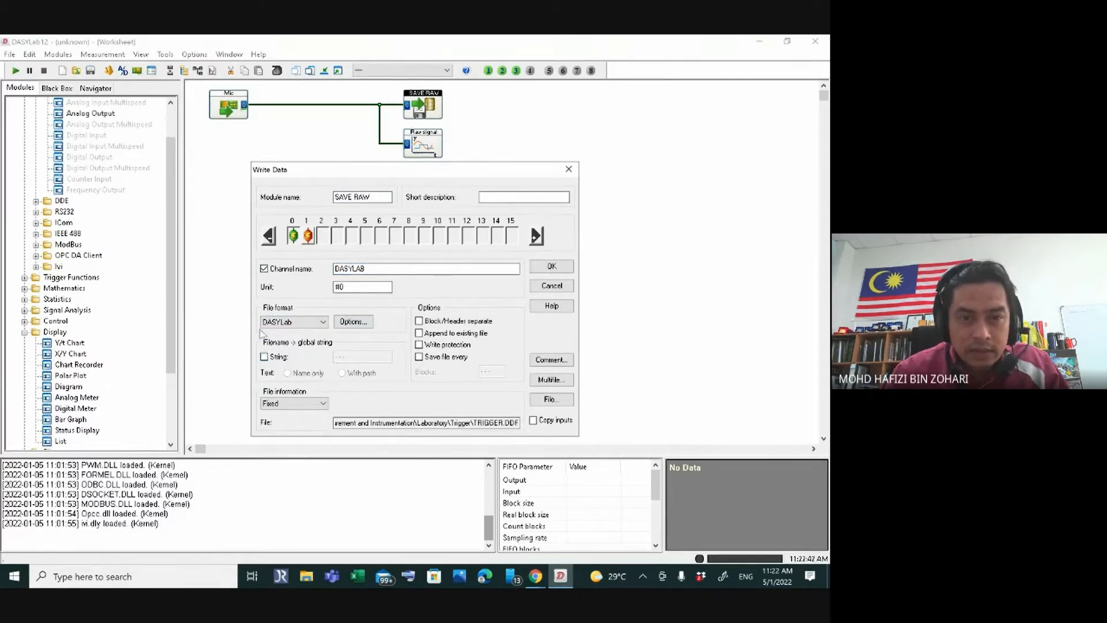
# - Try to give the Excel channel its own ASCII file format and compare the settings of channels 0 and 1
pyautogui.click(309, 236)
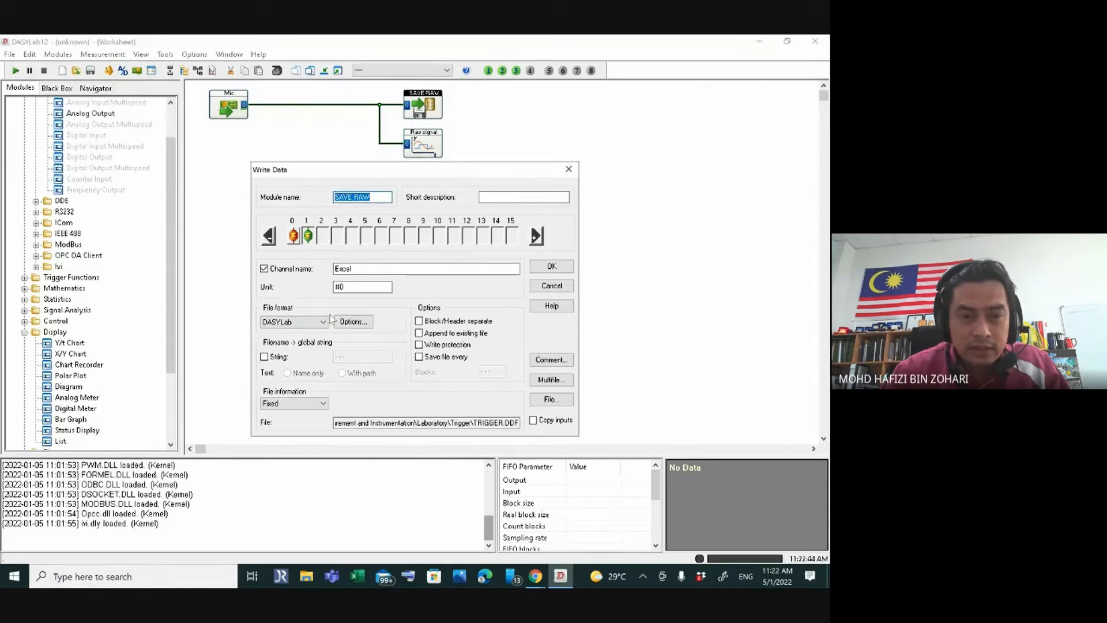
pyautogui.click(306, 322)
pyautogui.click(305, 340)
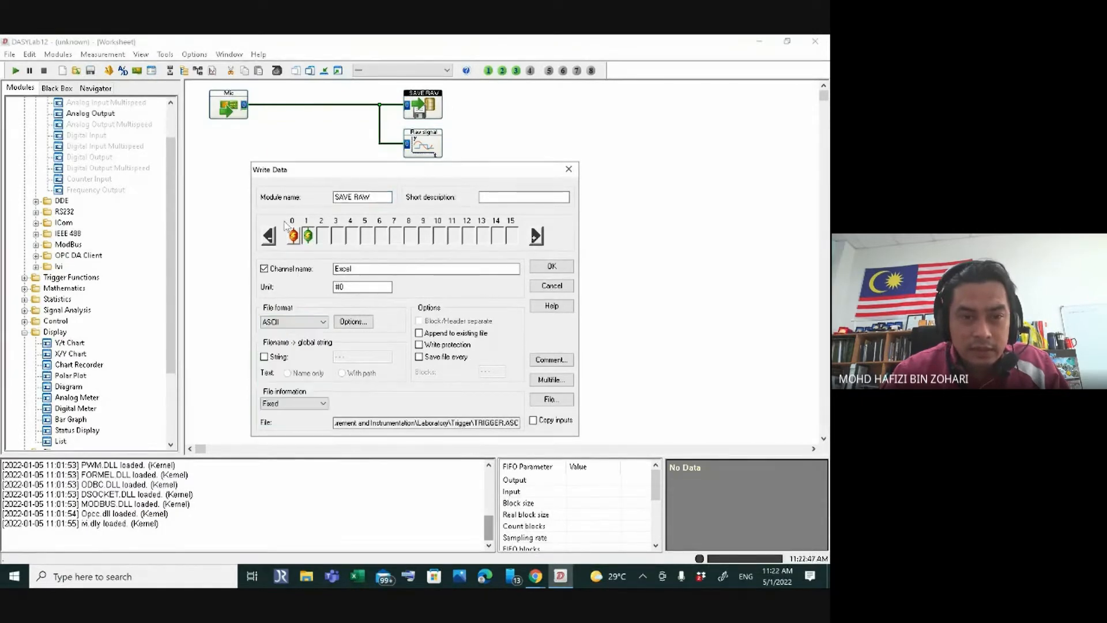
pyautogui.click(293, 236)
pyautogui.click(310, 236)
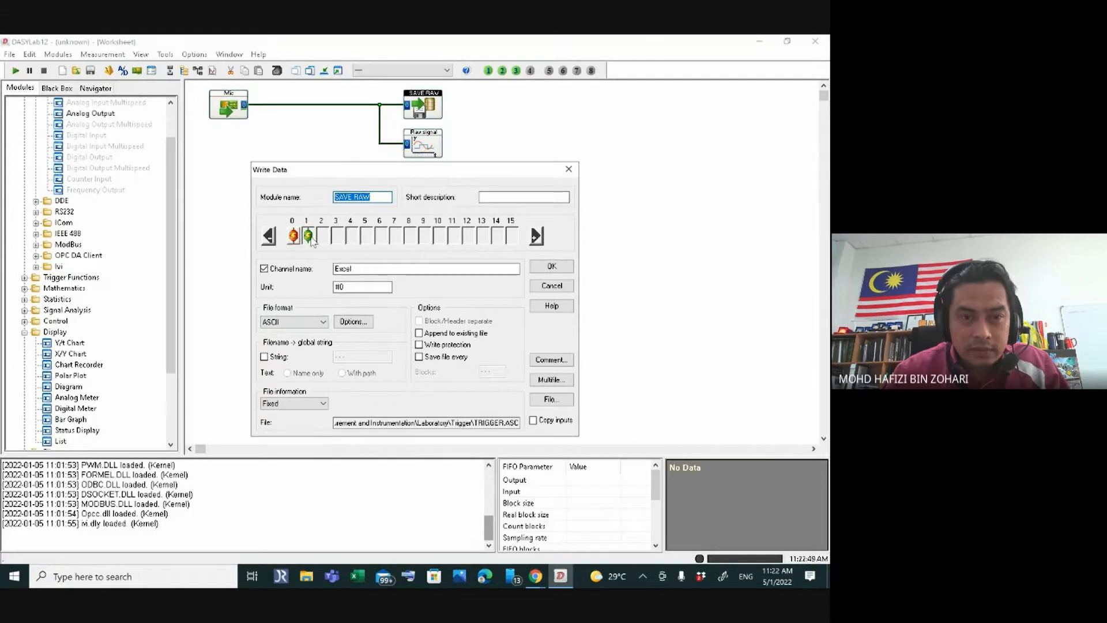
pyautogui.click(293, 235)
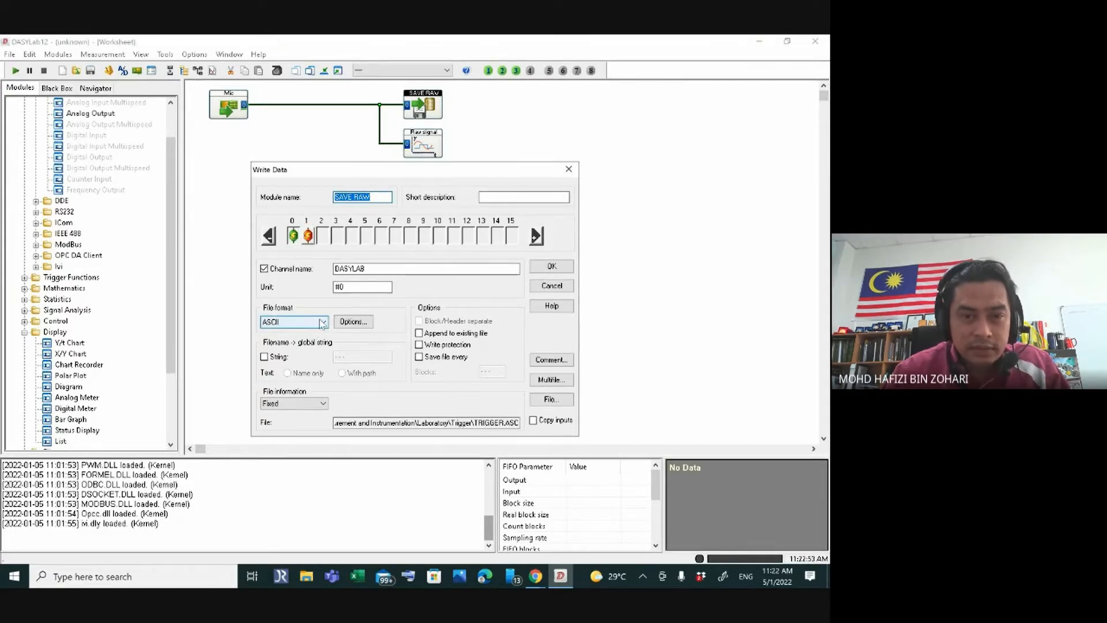
# - Set the file format to DASYLab with channel 0 selected and apply the SAVE RAW settings
pyautogui.click(323, 322)
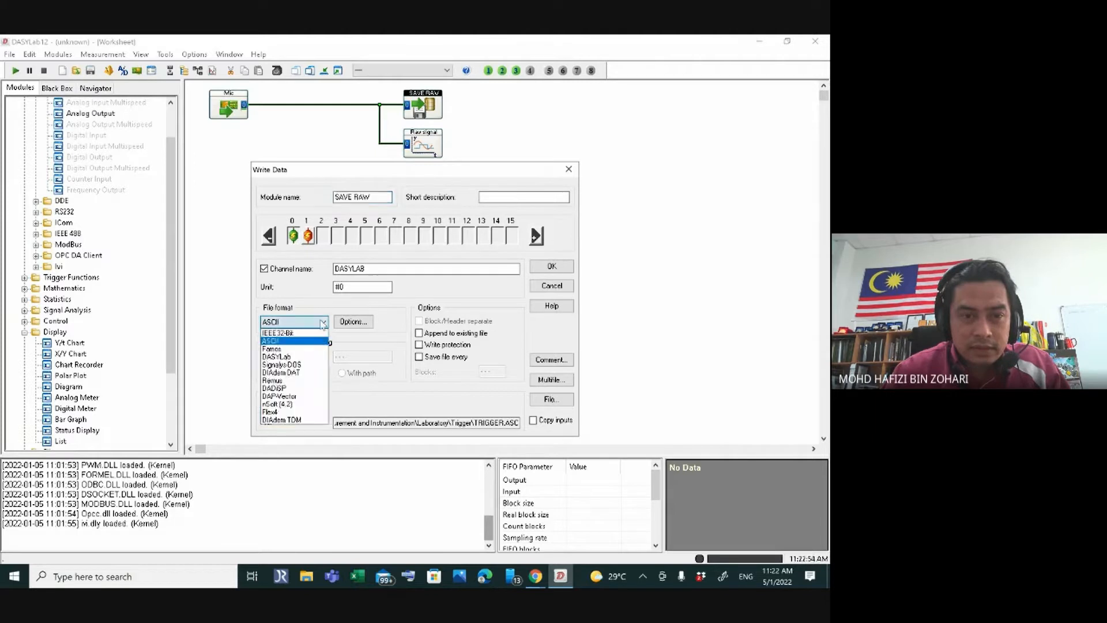
pyautogui.click(303, 357)
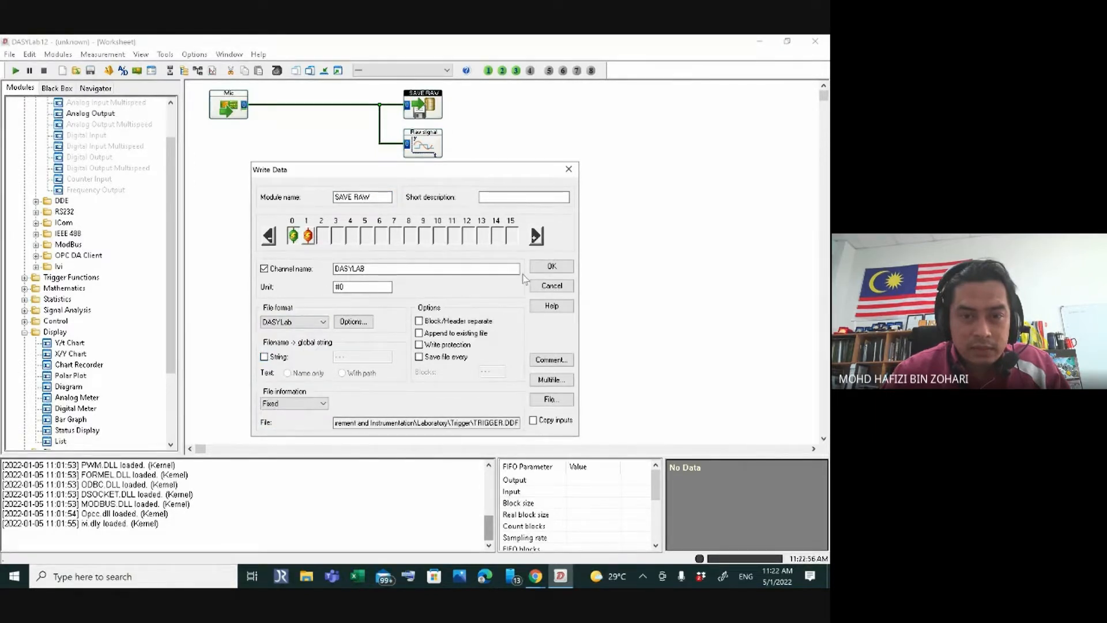
pyautogui.click(552, 266)
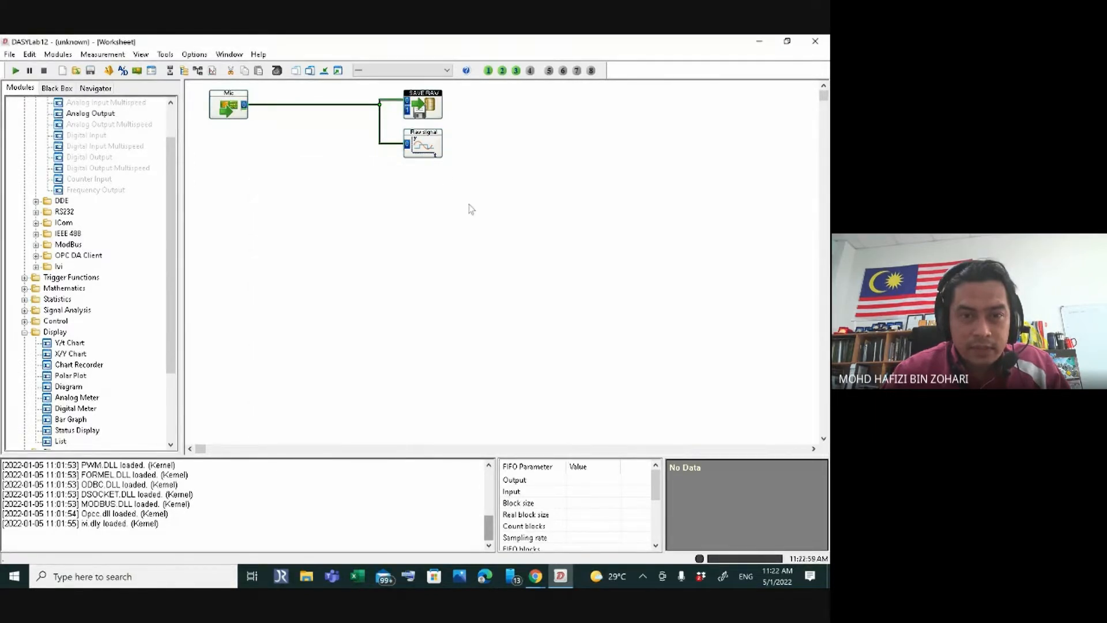
# - Remove the Excel channel 1 from the SAVE RAW module, keeping only channel 0, and apply the settings
pyautogui.doubleClick(424, 107)
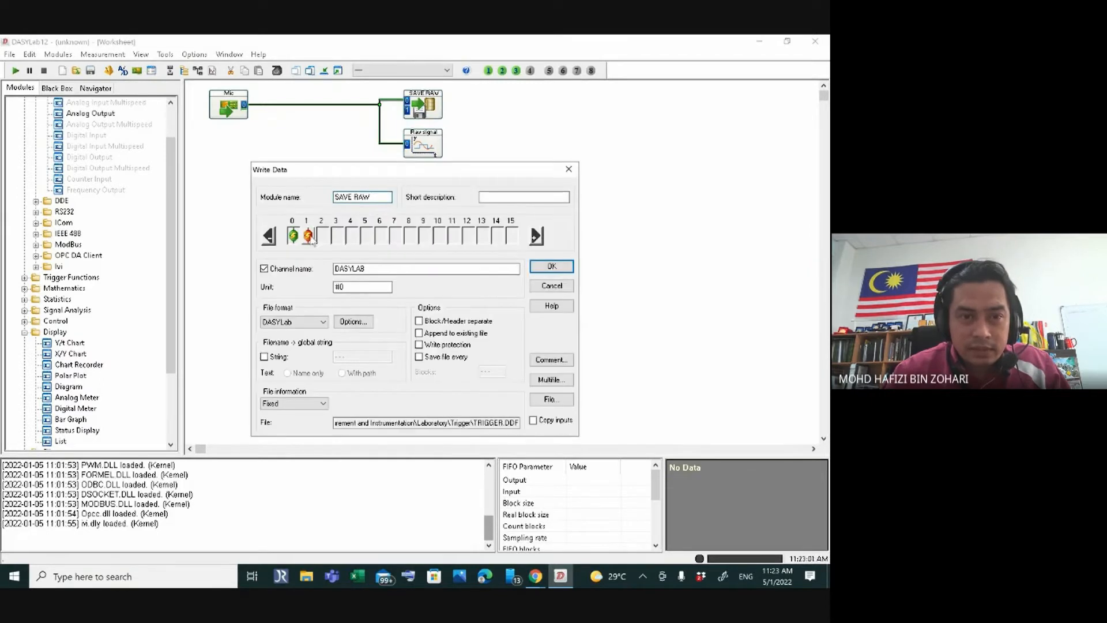
pyautogui.click(294, 235)
pyautogui.click(307, 237)
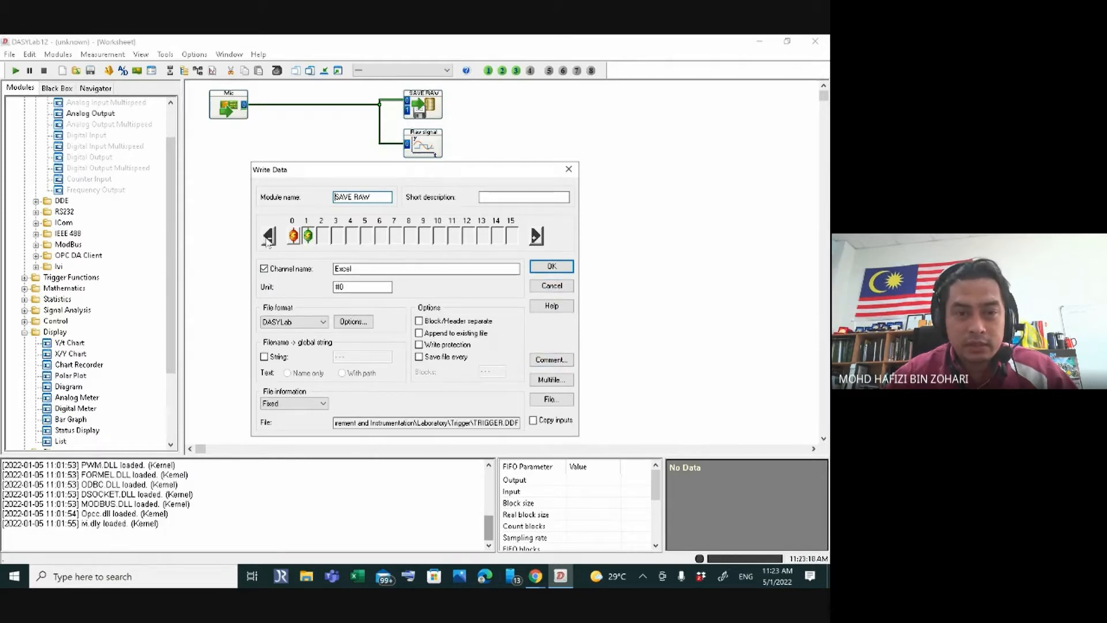
pyautogui.click(269, 237)
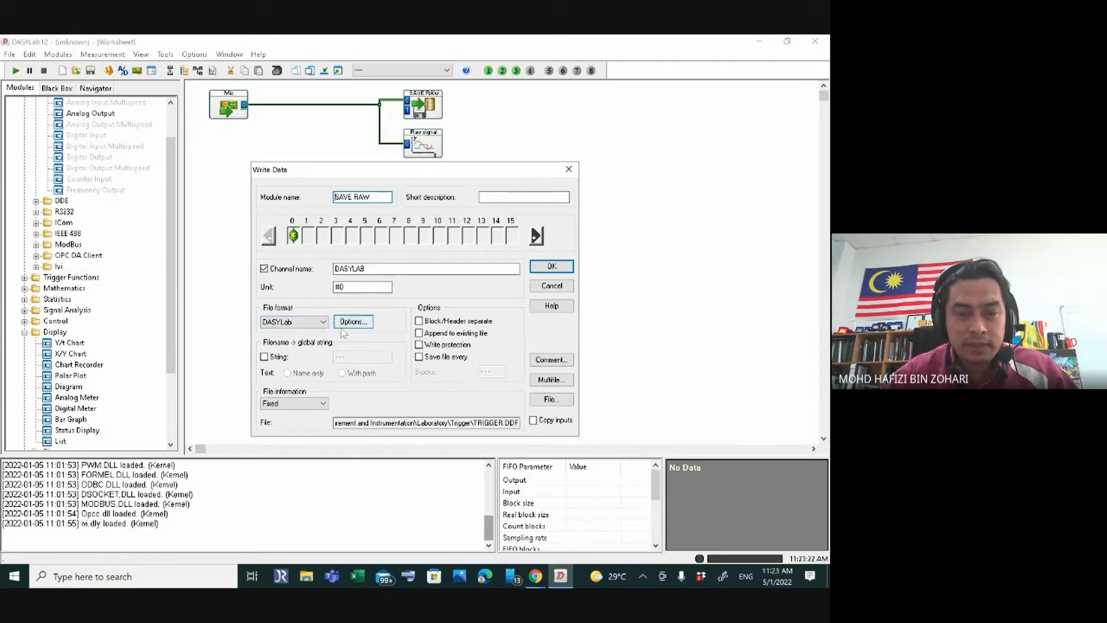
pyautogui.click(548, 267)
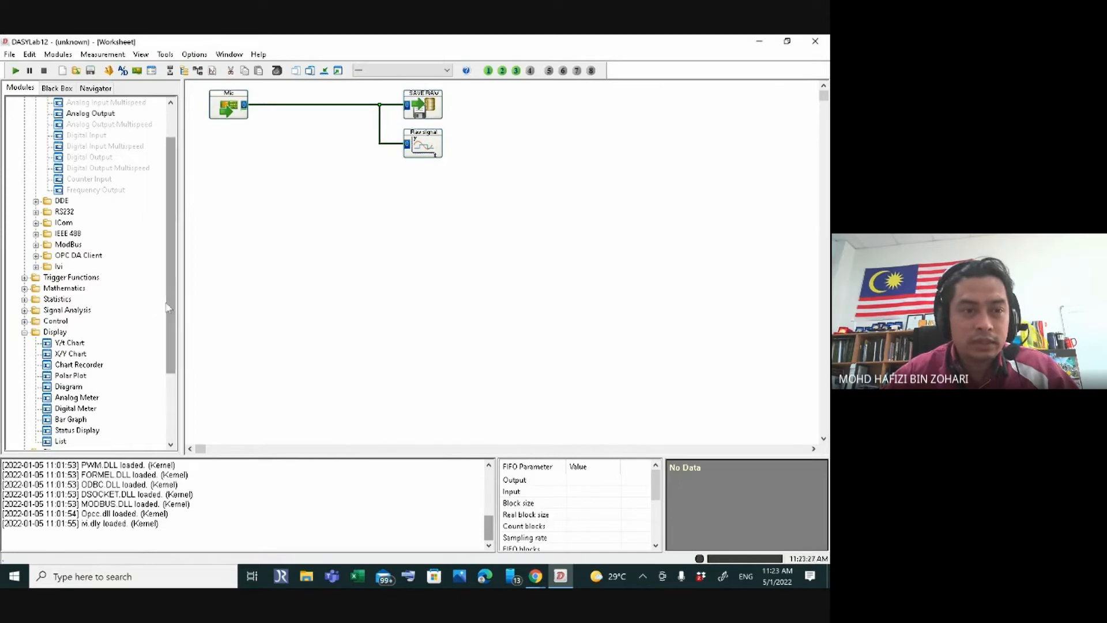
# - Add a second Write Data module between SAVE RAW and the Raw signal chart, wire it to the Mic line and open its settings
pyautogui.scroll(2, 181, 310)
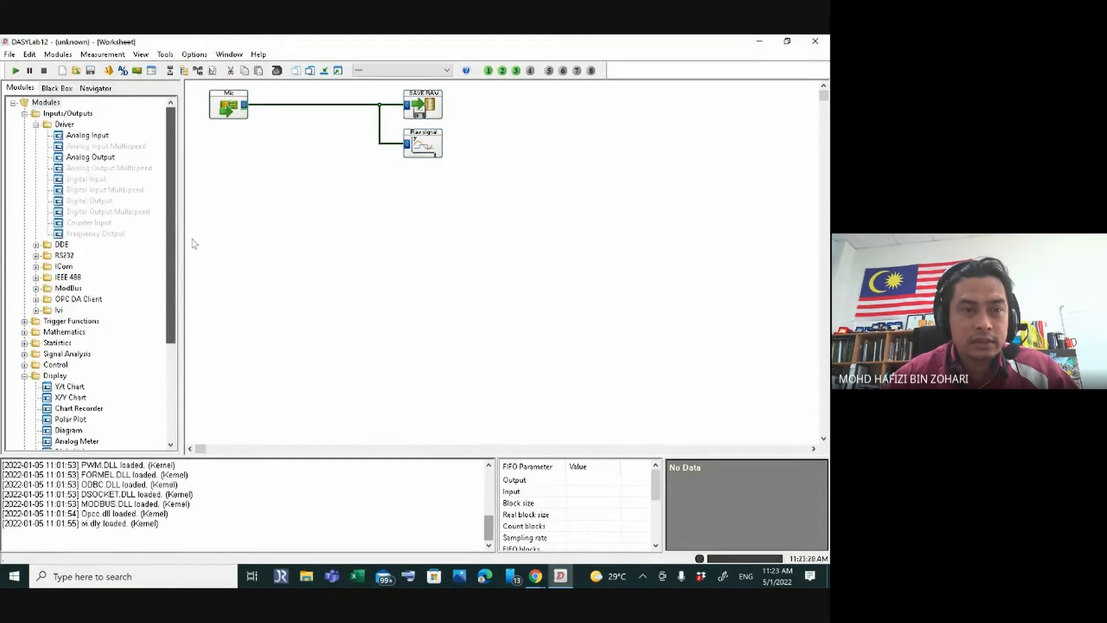
pyautogui.scroll(-4, 192, 266)
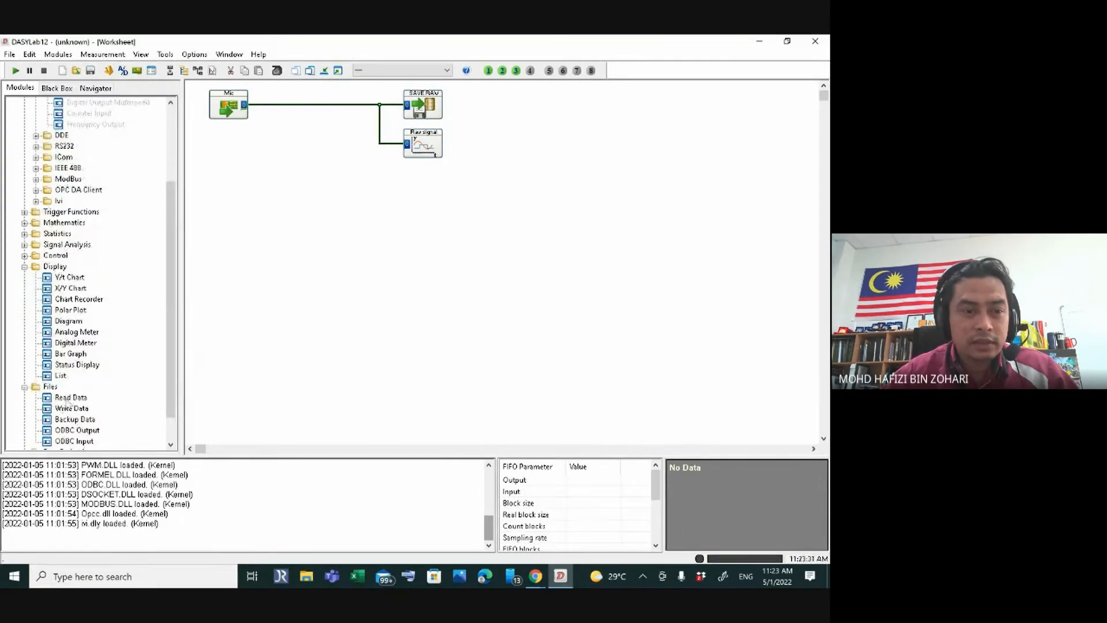
pyautogui.moveTo(70, 409); pyautogui.dragTo(482, 100)
pyautogui.moveTo(417, 149); pyautogui.dragTo(417, 203)
pyautogui.moveTo(480, 102); pyautogui.dragTo(422, 141)
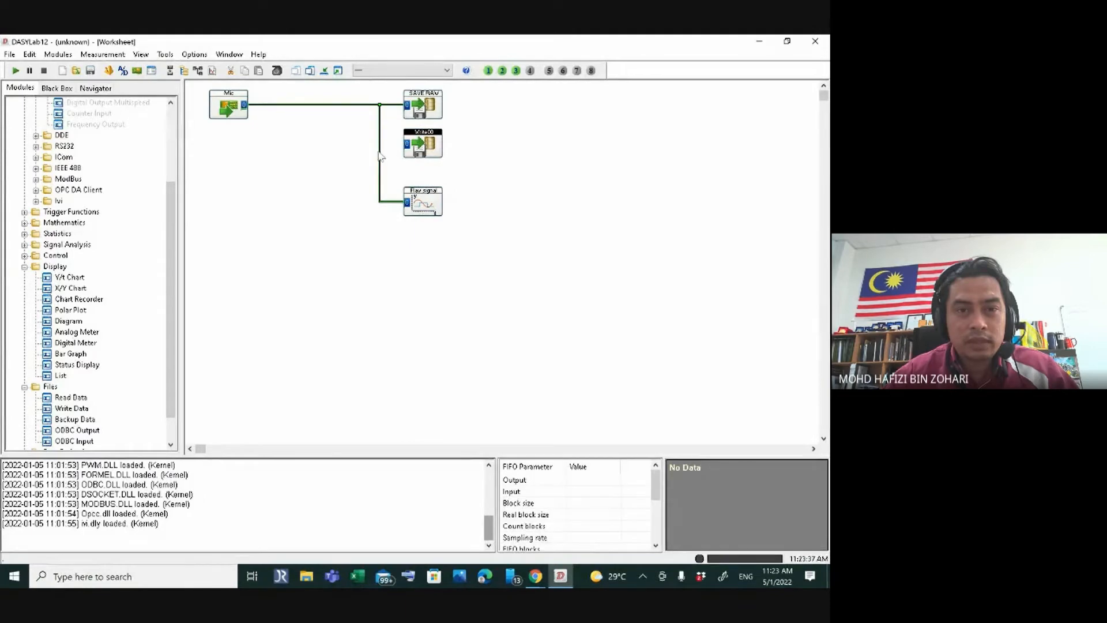
pyautogui.click(381, 149)
pyautogui.click(407, 145)
pyautogui.moveTo(424, 146); pyautogui.dragTo(424, 151)
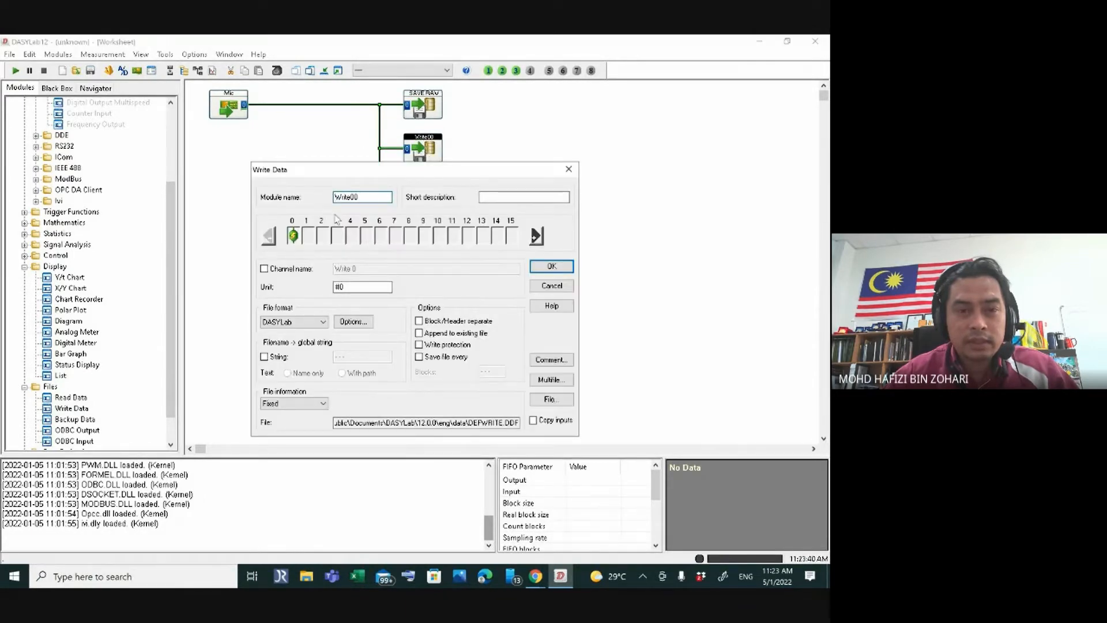
# - Name the new Write Data module SAVE EXCEL and set its file format to ASCII
pyautogui.doubleClick(375, 197)
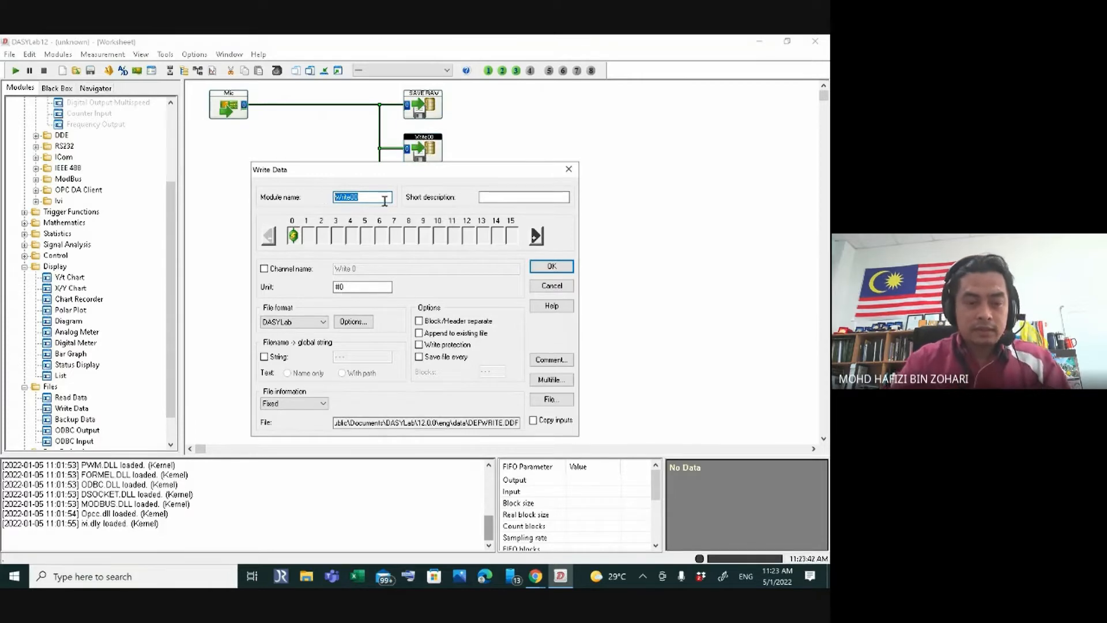
pyautogui.write('SVAE')
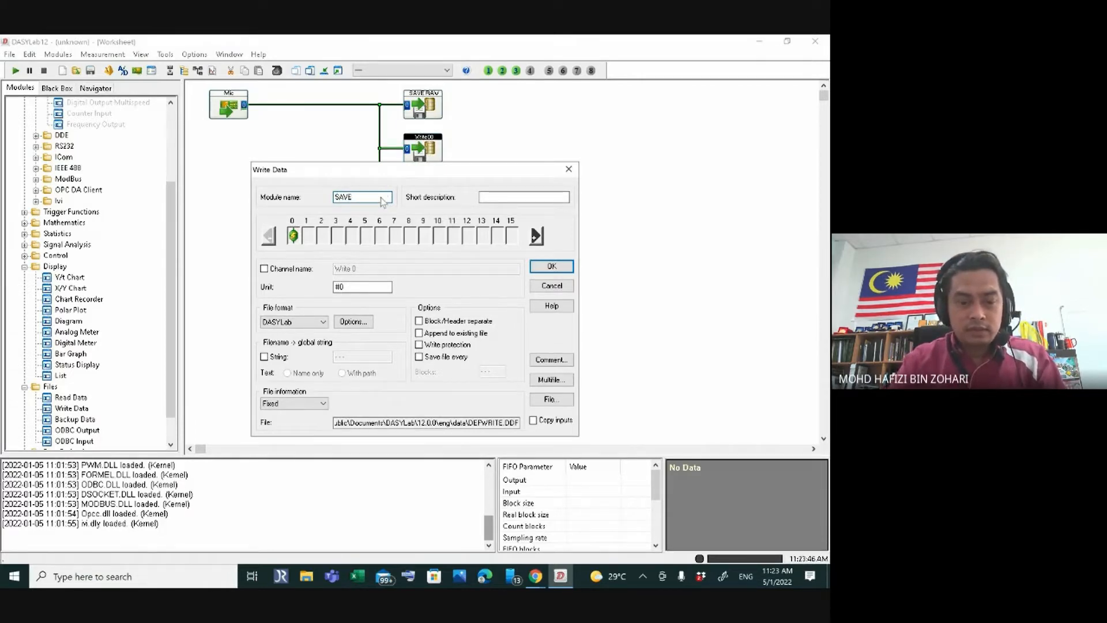
pyautogui.write(' EXCEL')
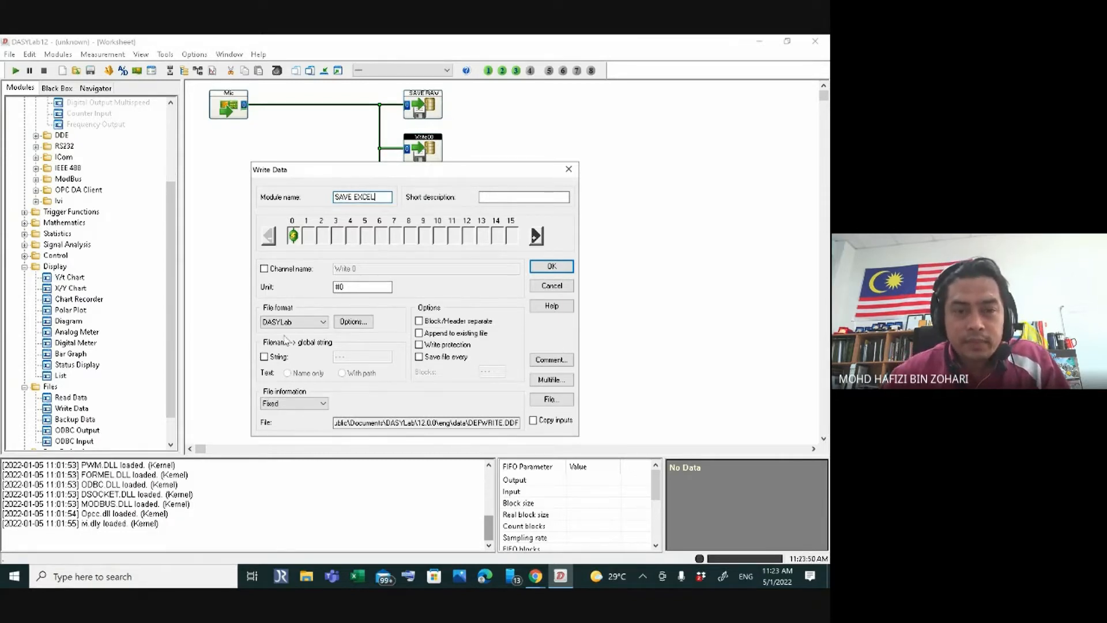
pyautogui.click(275, 323)
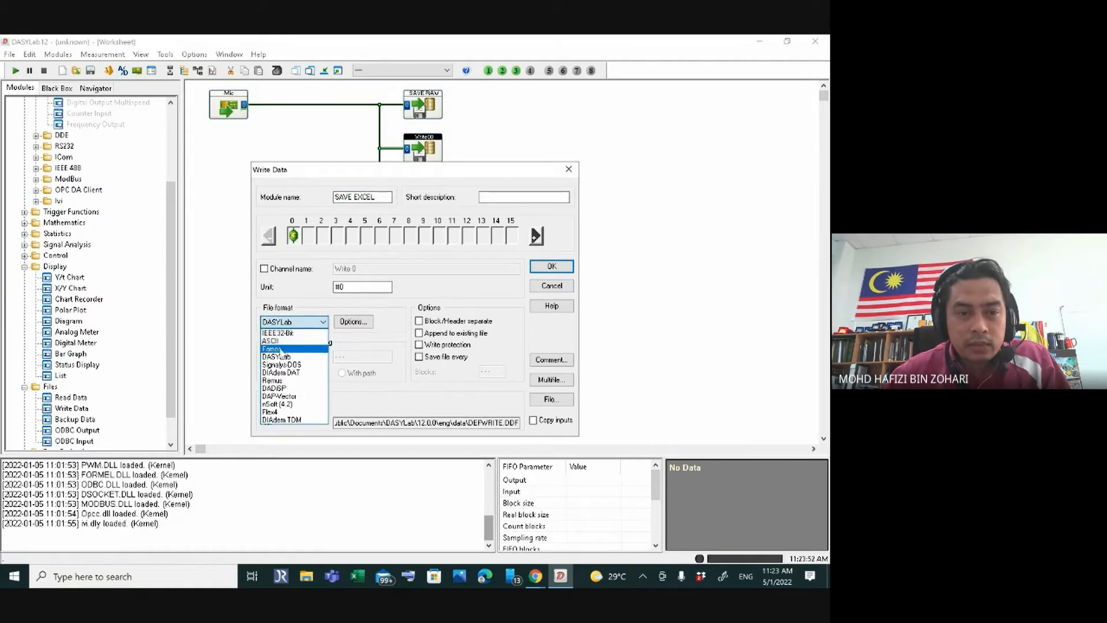
pyautogui.click(272, 341)
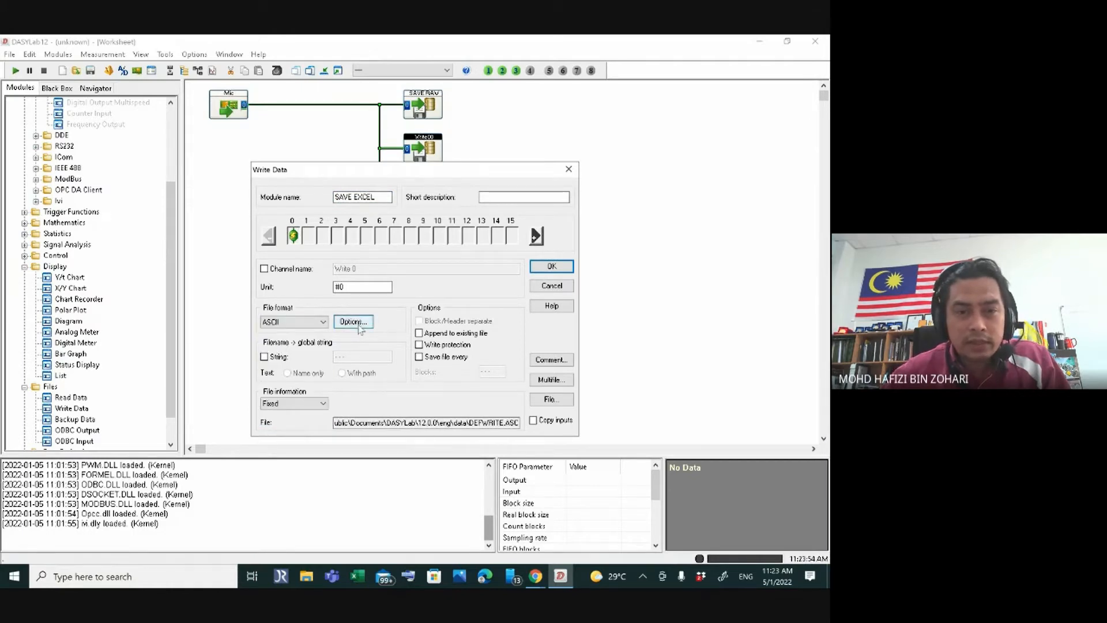
# - In the ASCII format options of SAVE EXCEL, set the number of decimals for channel 0 to 4
pyautogui.click(357, 323)
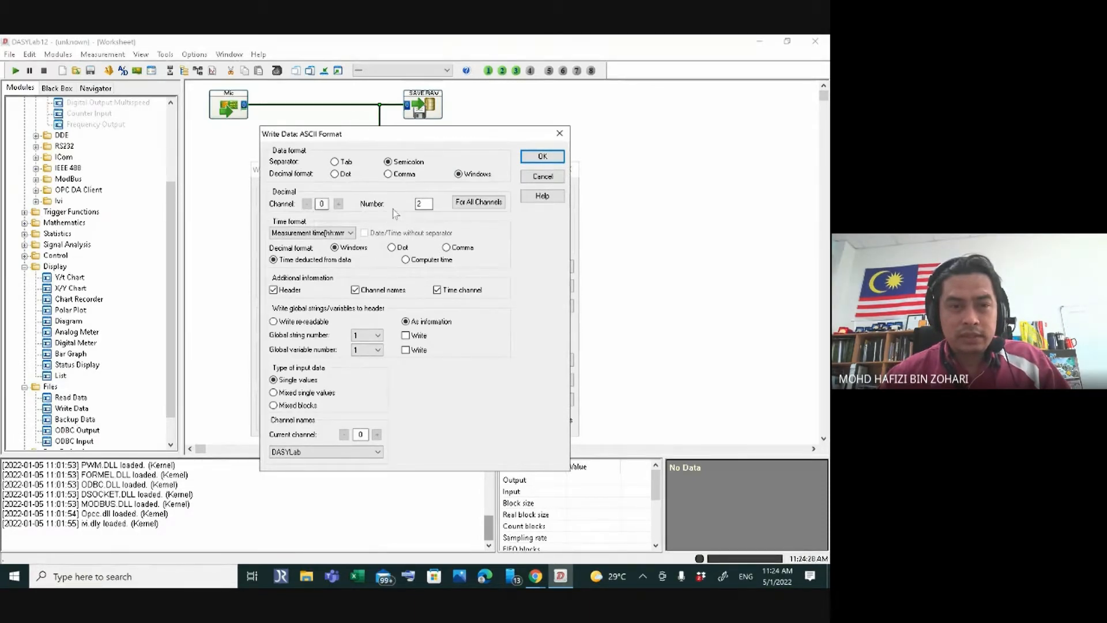
pyautogui.doubleClick(424, 203)
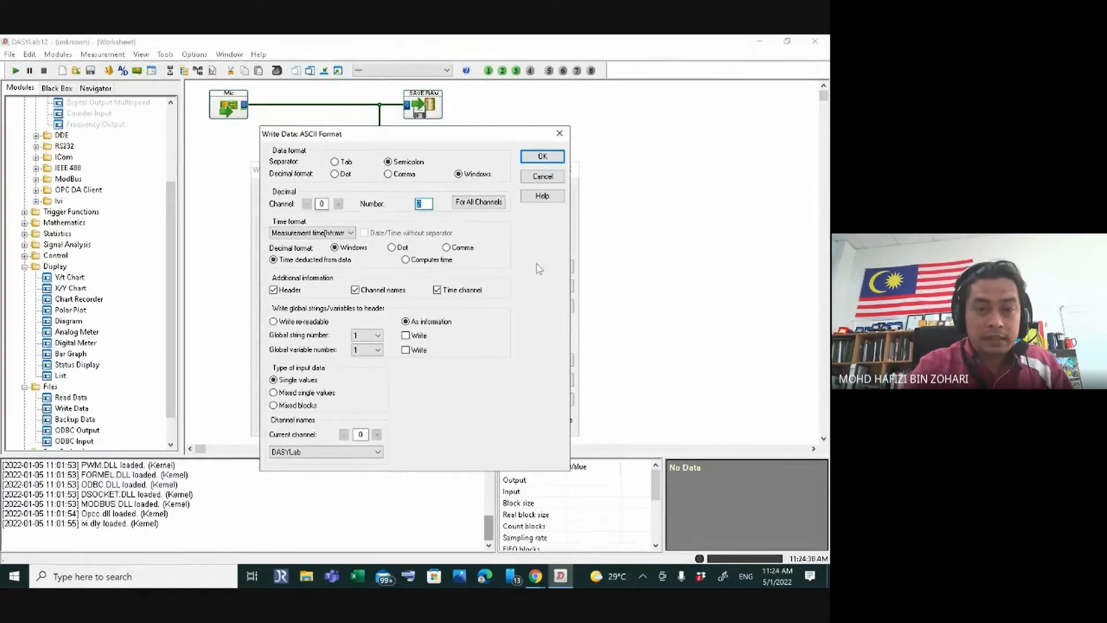
pyautogui.write('4')
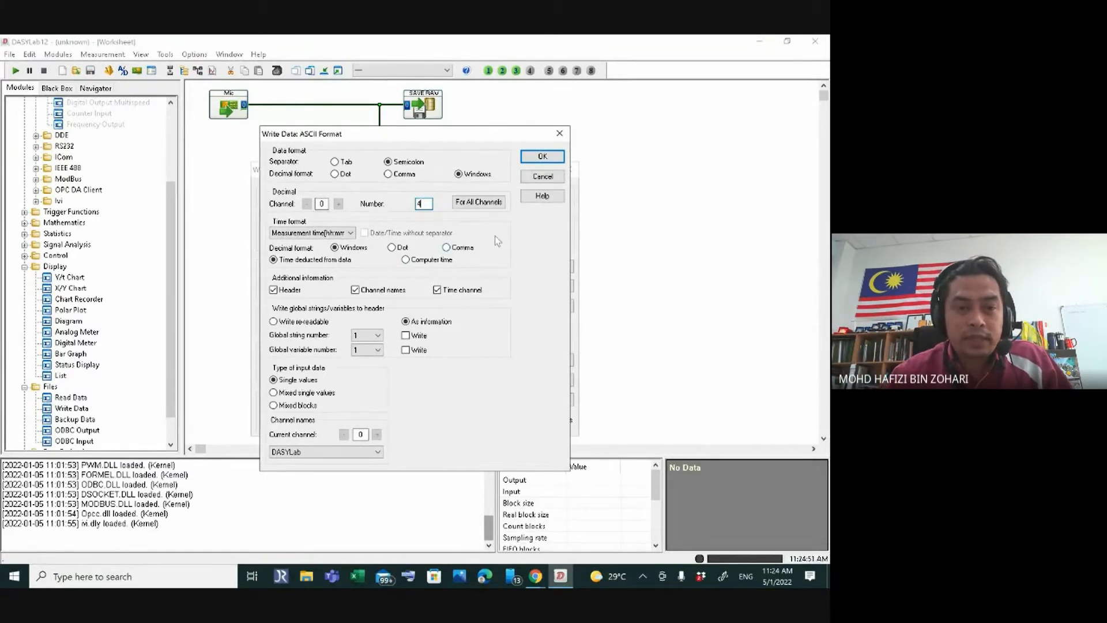
# - Set the ASCII time format to Date+measurement time[s], enable Date/Time without separator and apply the format options
pyautogui.click(304, 236)
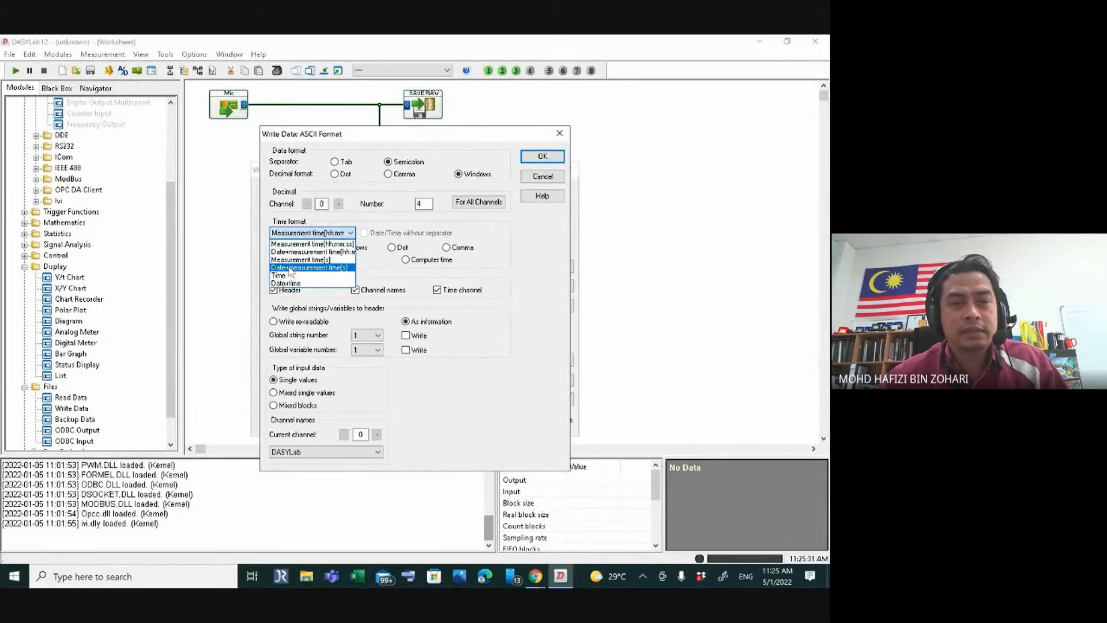
pyautogui.click(291, 269)
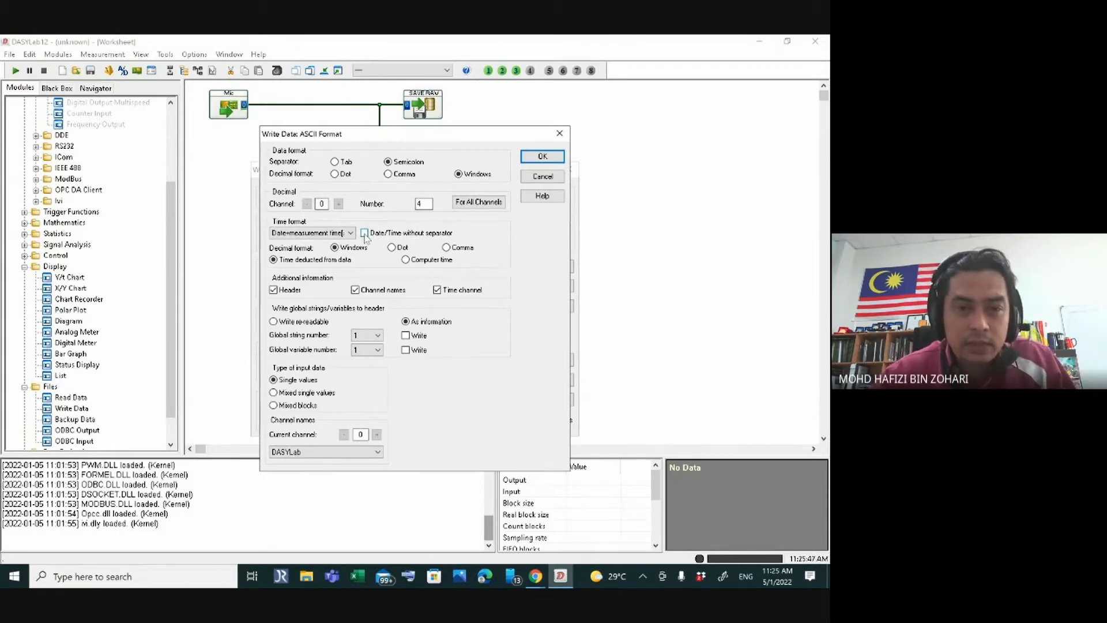
pyautogui.click(365, 233)
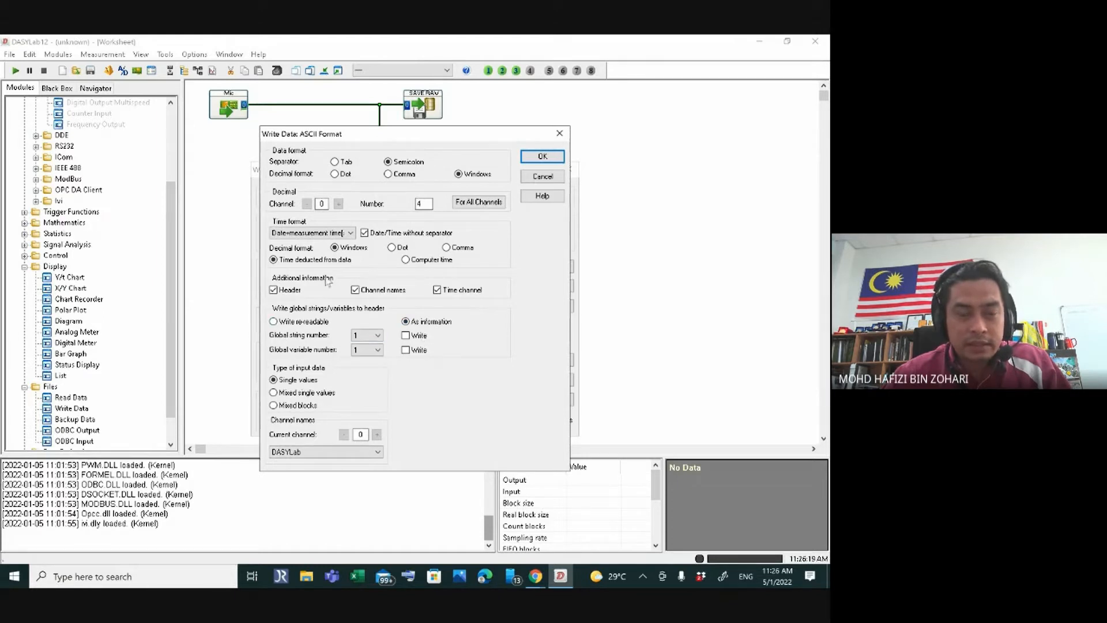
pyautogui.click(301, 452)
pyautogui.click(300, 454)
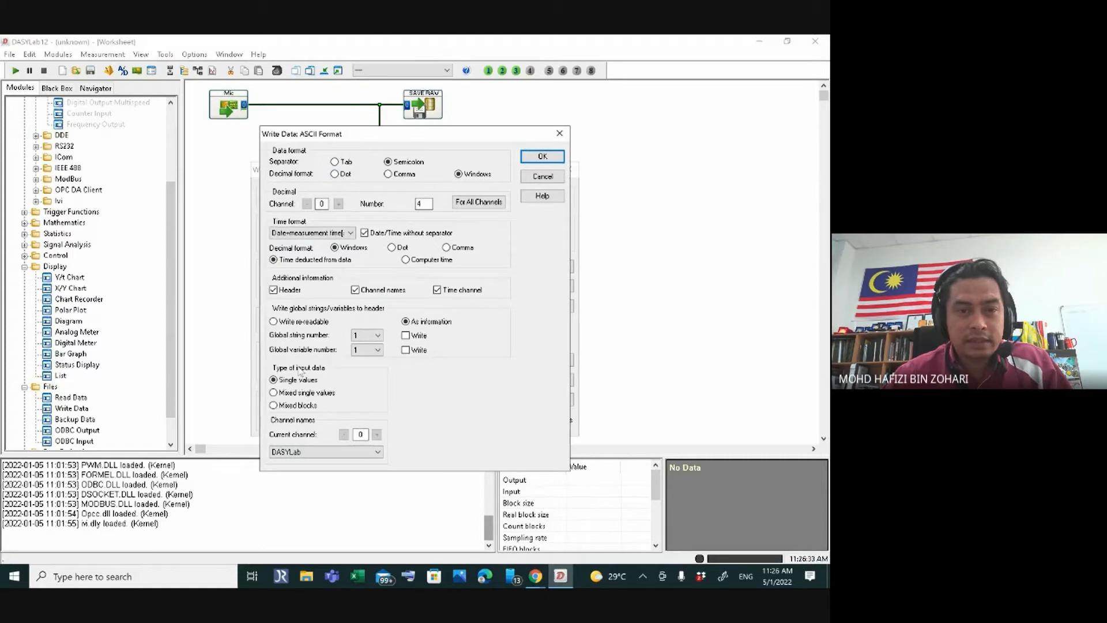
pyautogui.click(542, 157)
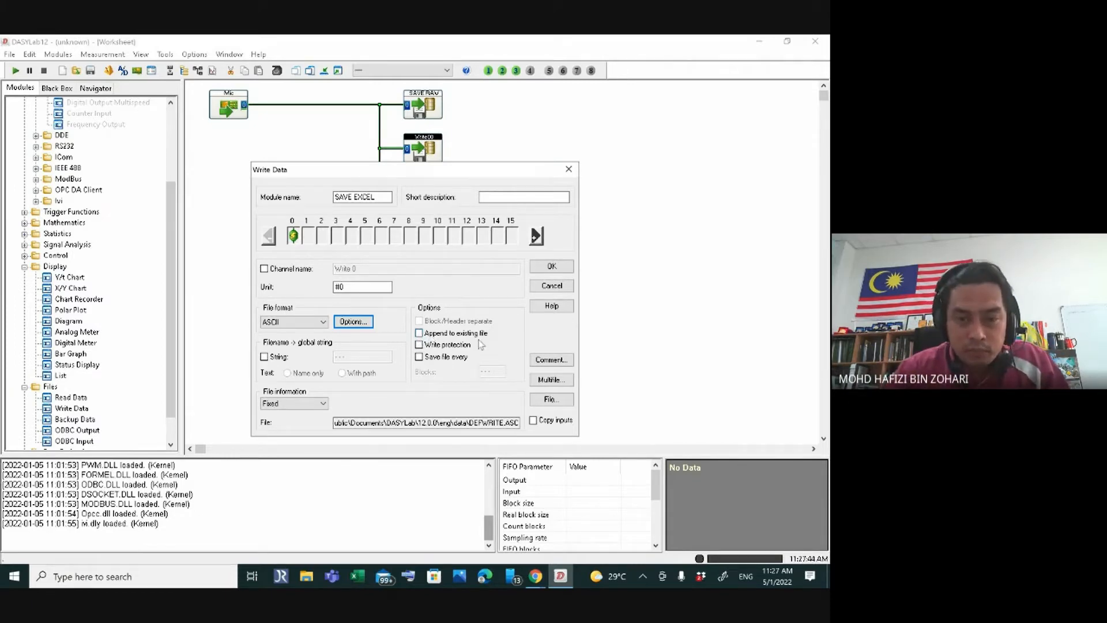
# - Enable appending to the existing file for SAVE EXCEL and check its multifile settings
pyautogui.click(432, 339)
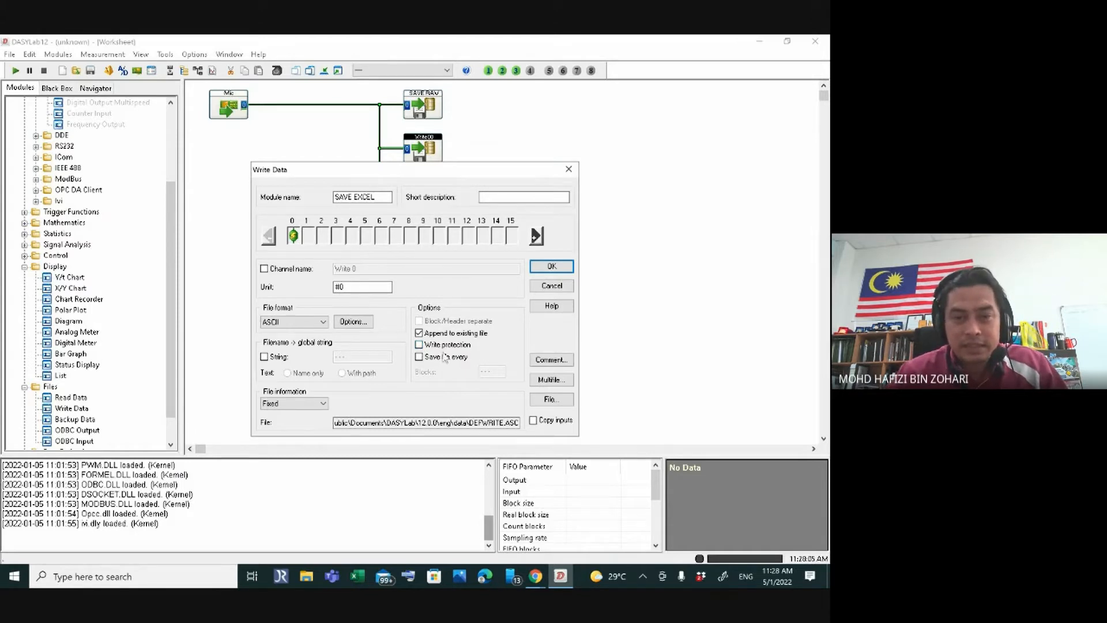
pyautogui.click(548, 381)
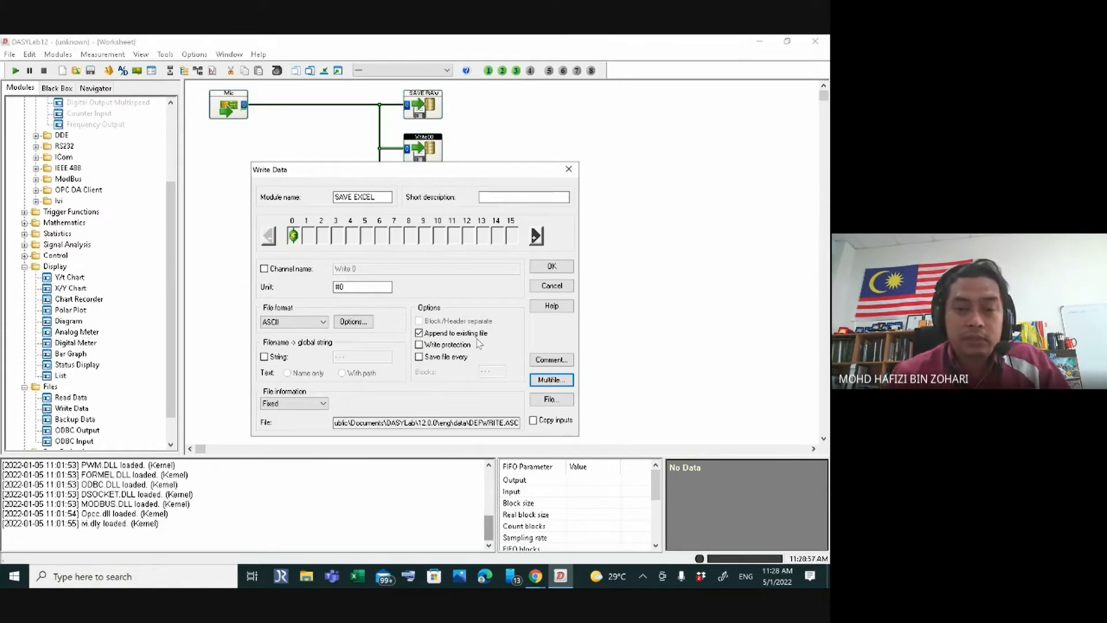
# - Try the periodic file saving option with an interval of 1 block
pyautogui.click(420, 357)
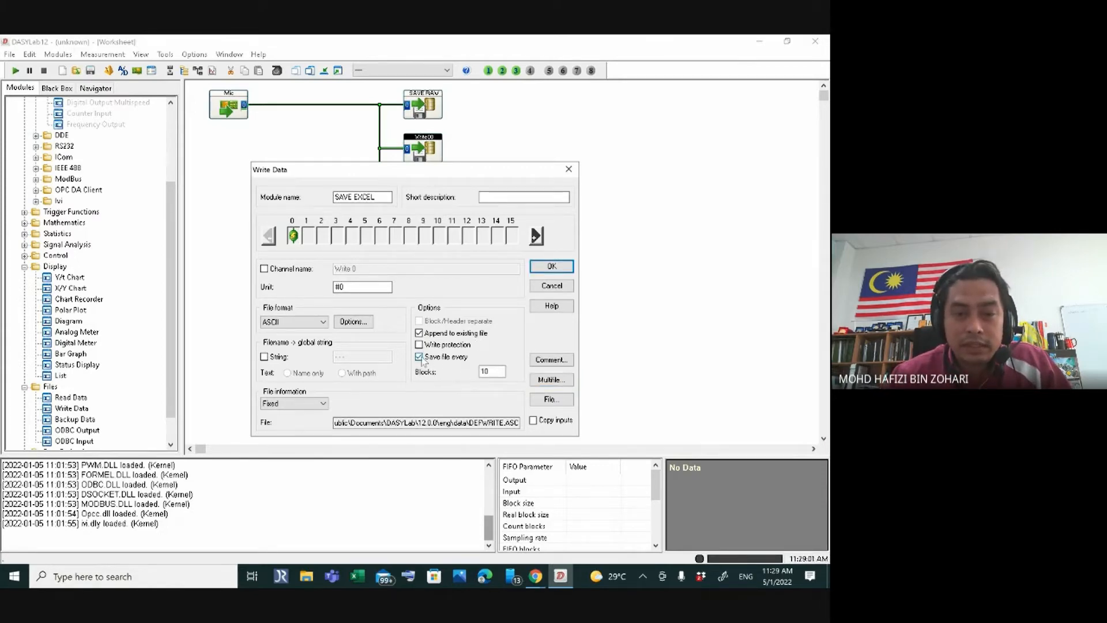
pyautogui.doubleClick(492, 372)
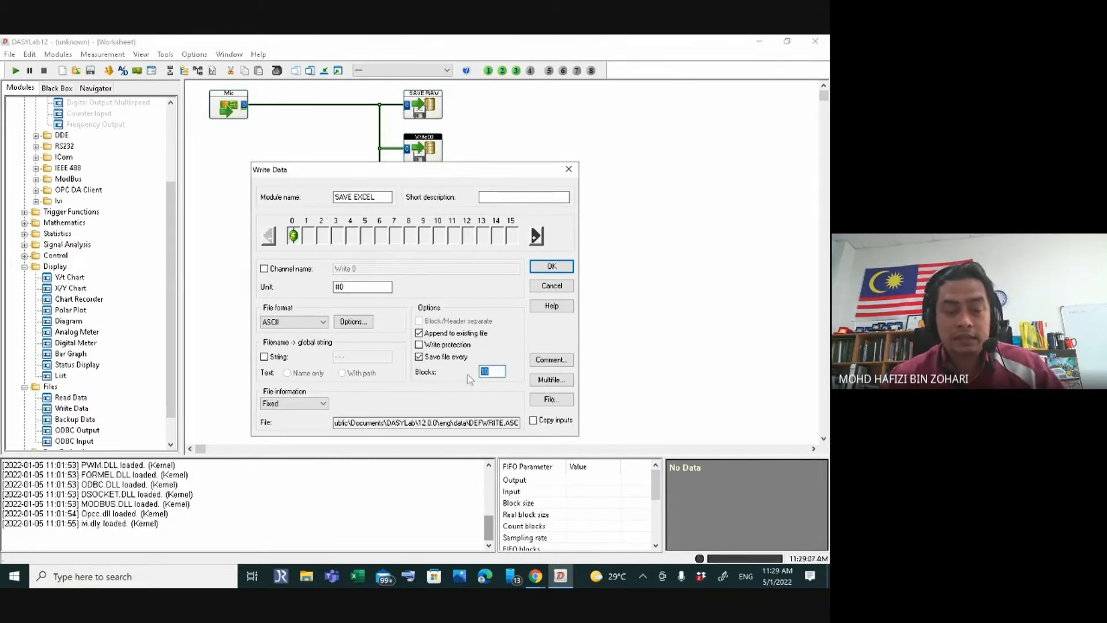
pyautogui.write('1')
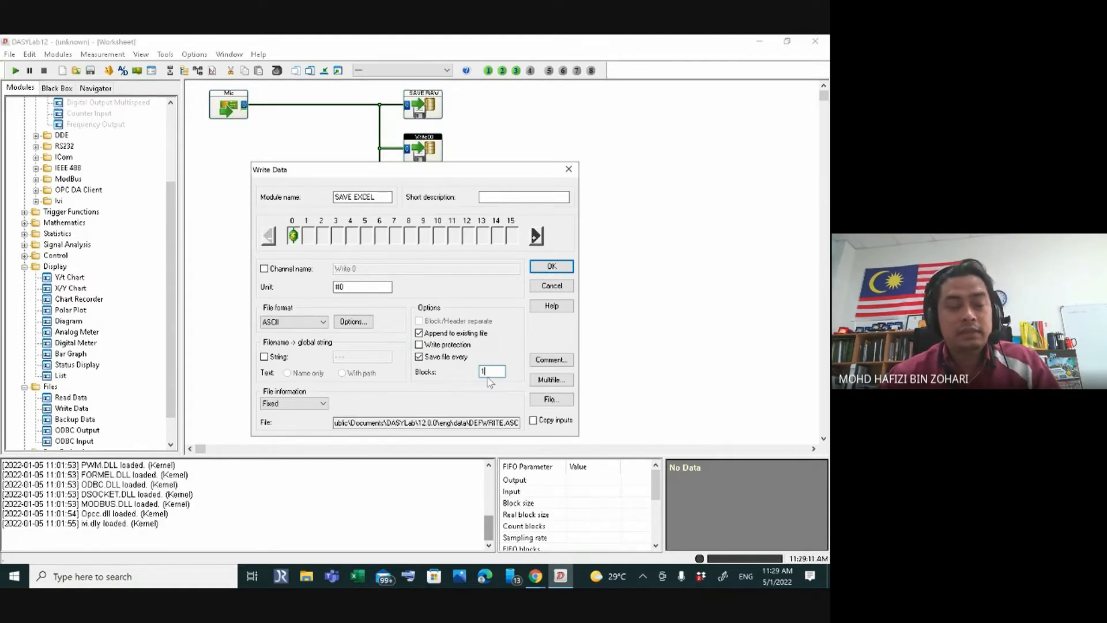
pyautogui.click(419, 356)
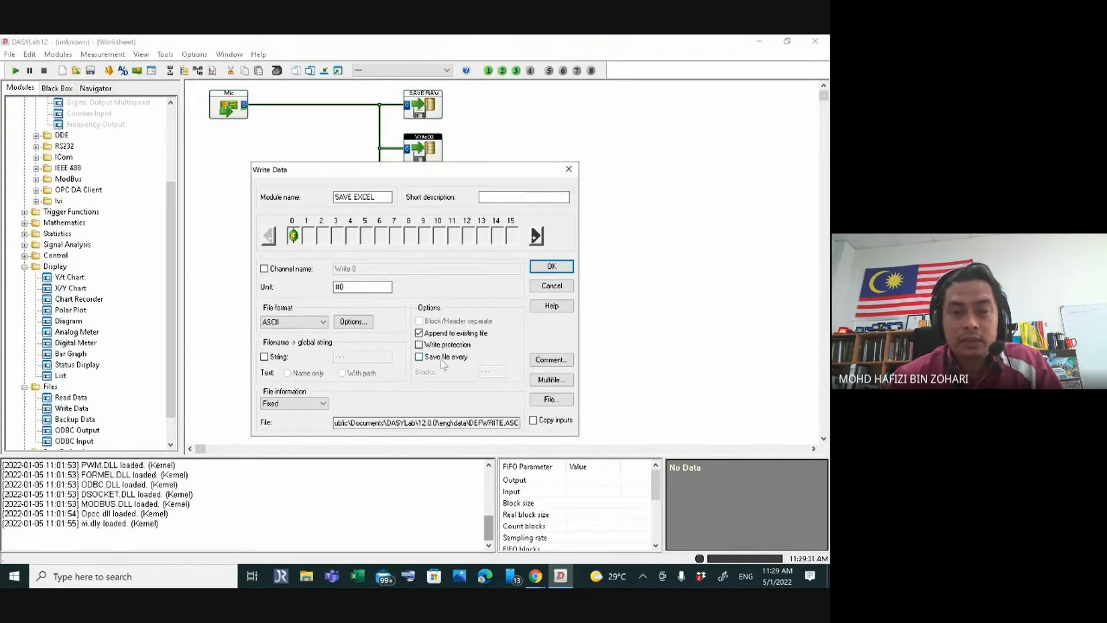
# - Enable multifile saving for SAVE EXCEL, set the first file number to 1 and turn on the last number limit of 99
pyautogui.click(551, 383)
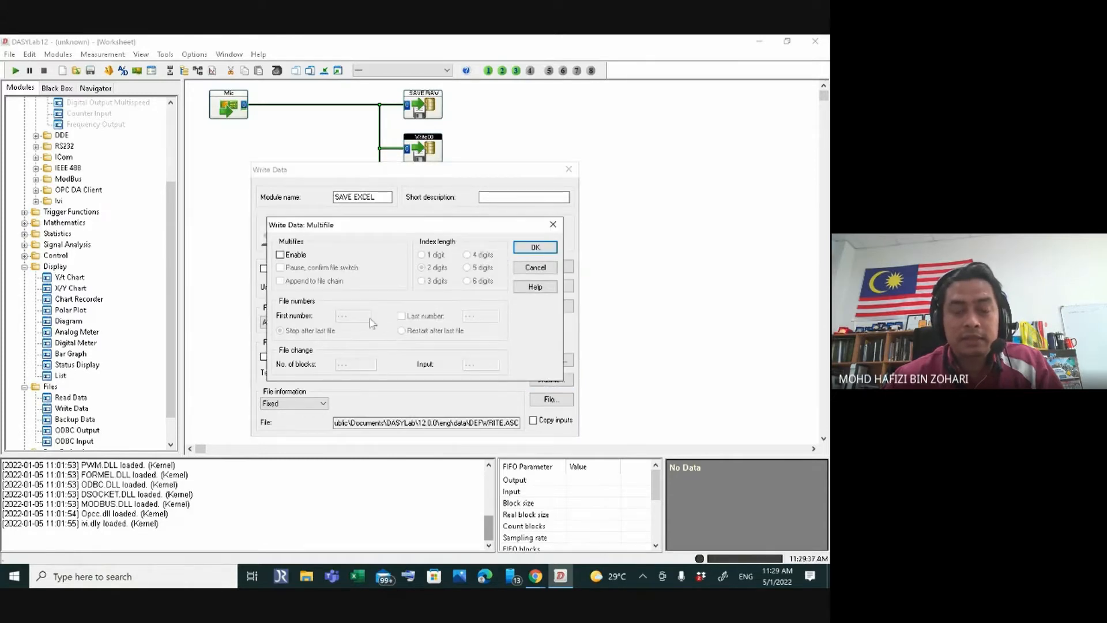
pyautogui.click(280, 255)
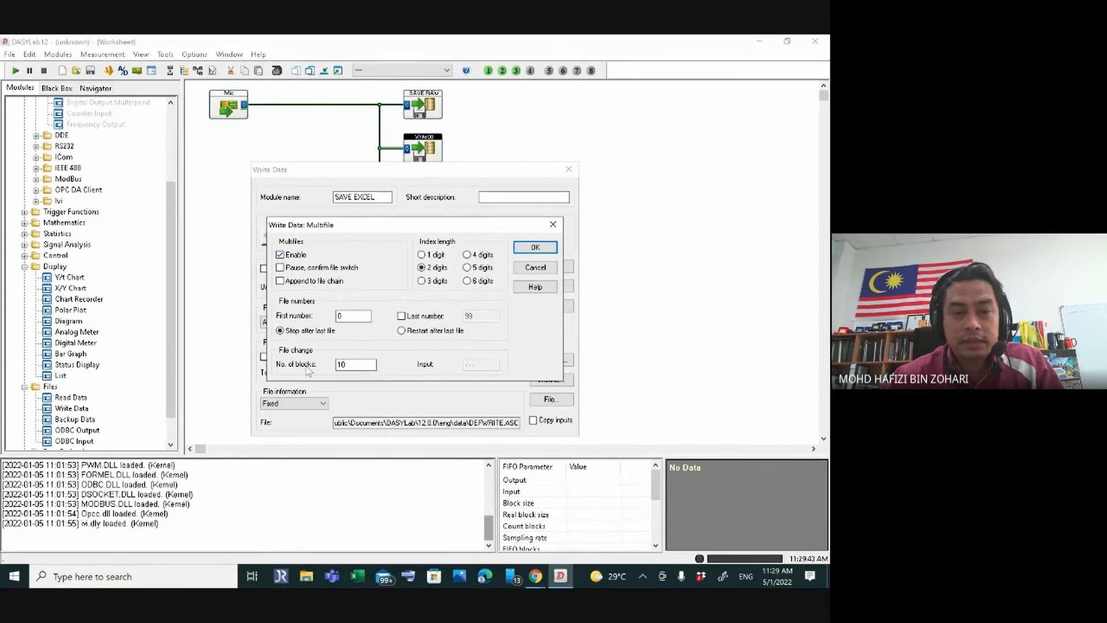
pyautogui.doubleClick(334, 364)
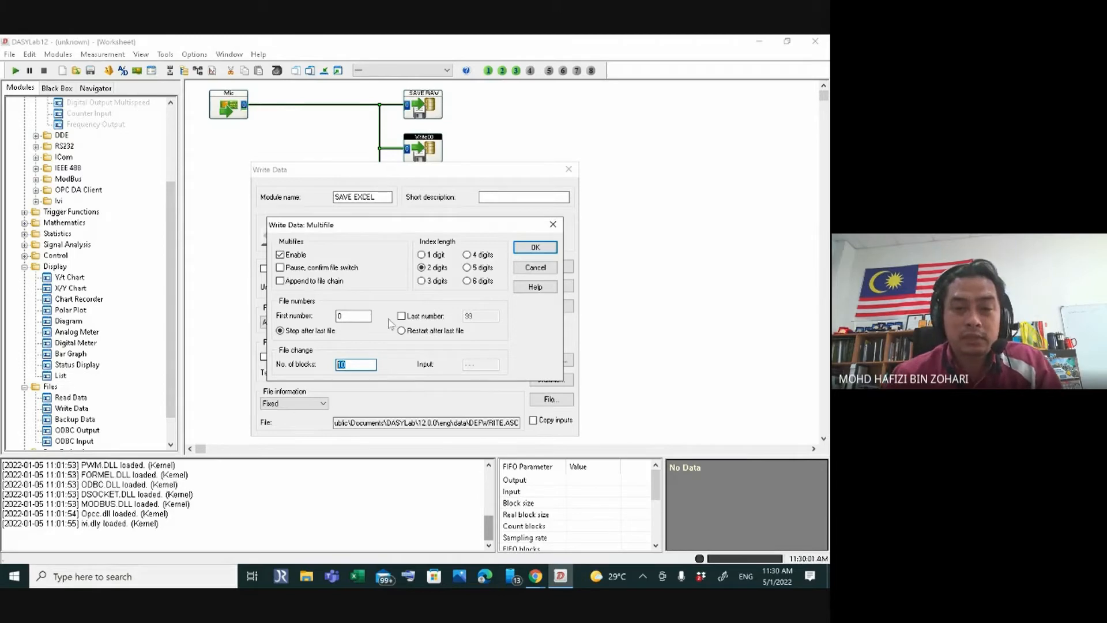
pyautogui.click(357, 364)
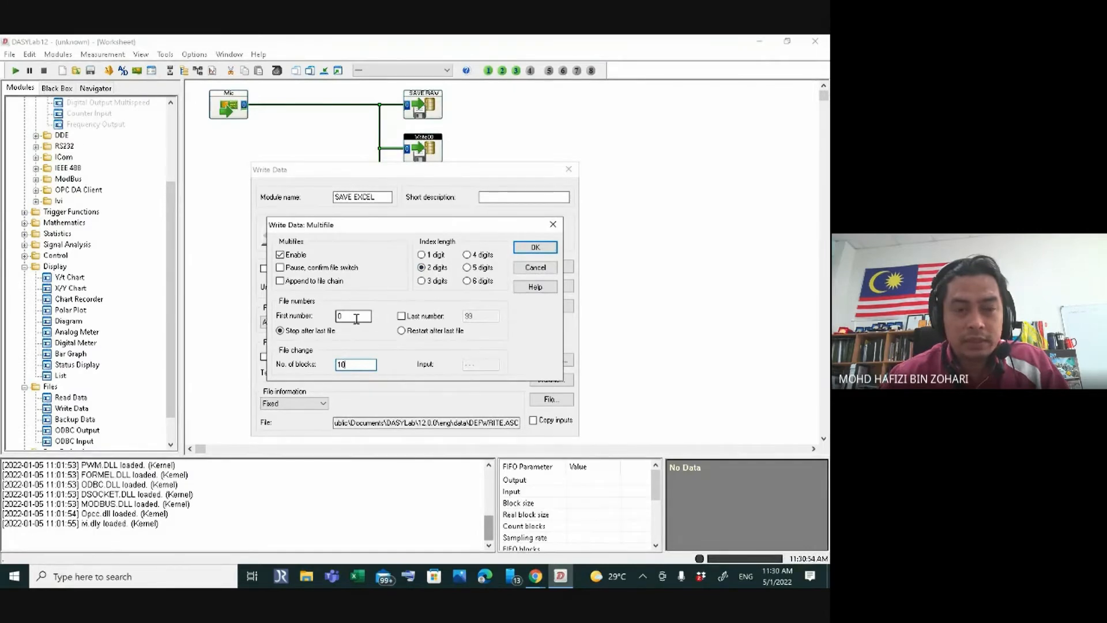
pyautogui.doubleClick(356, 319)
pyautogui.write('1')
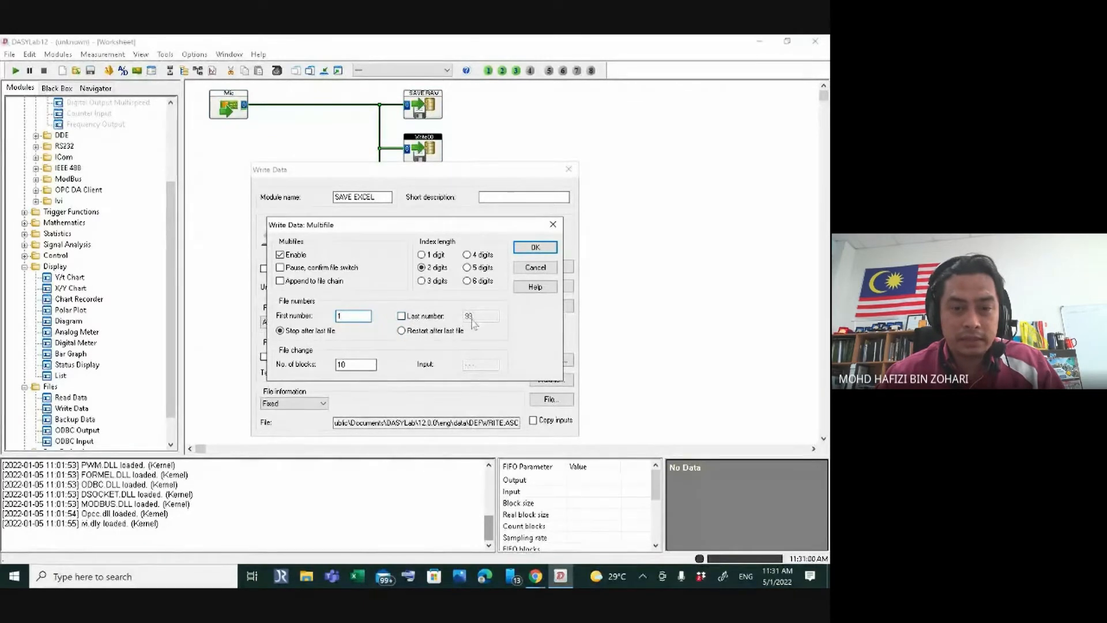
pyautogui.click(401, 317)
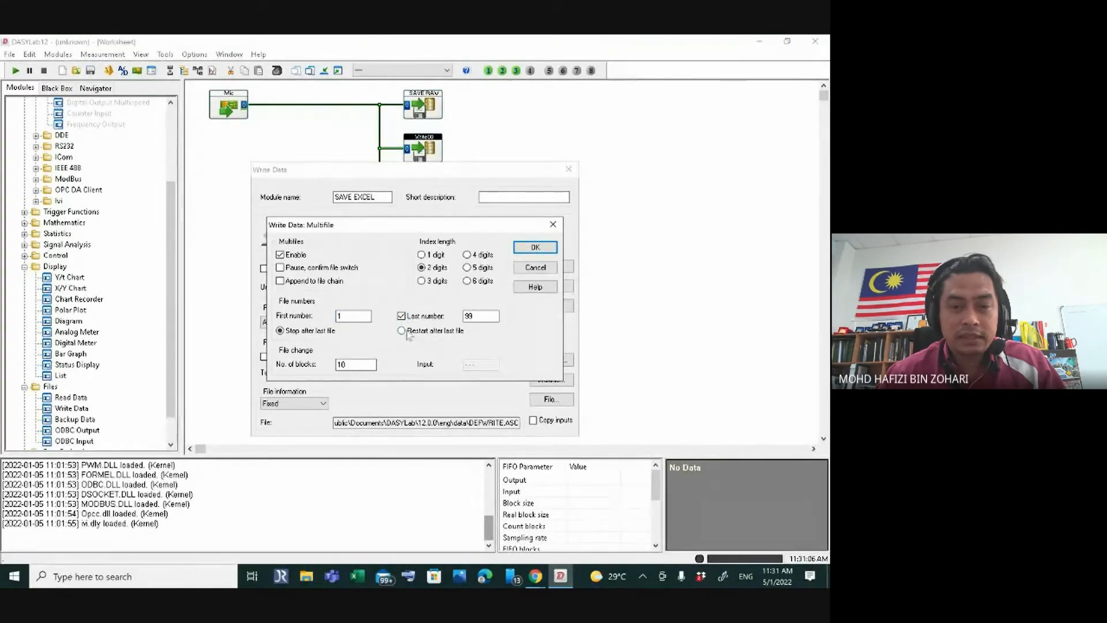
# - Try the restart option for the multifile numbering and return to stopping after the last file
pyautogui.click(403, 333)
pyautogui.click(280, 331)
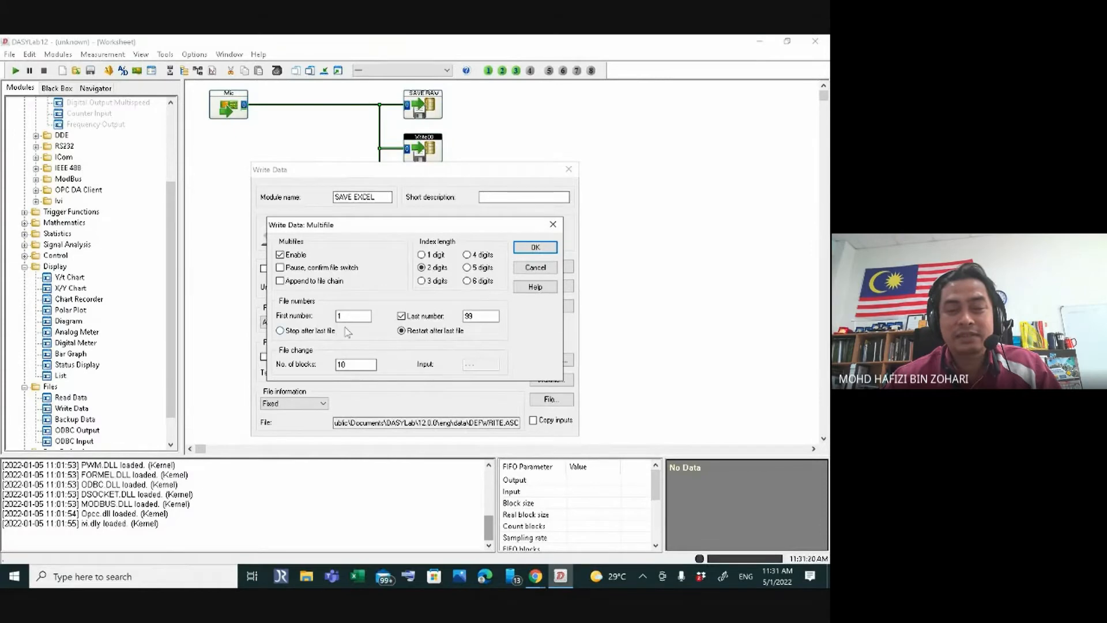
pyautogui.click(282, 331)
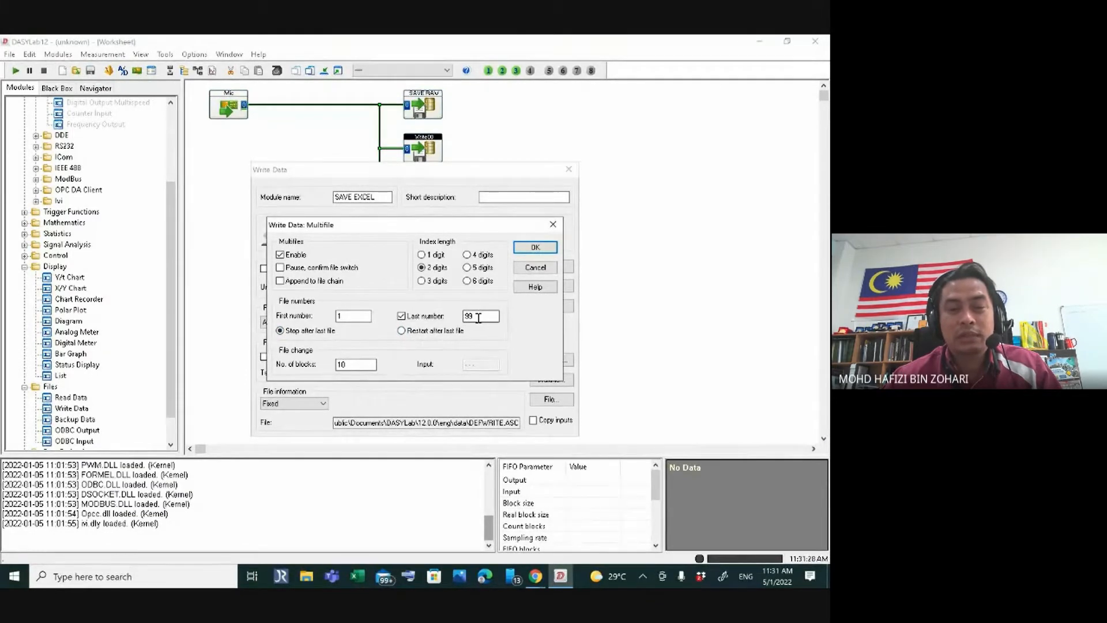
# - Try a 6-digit file index with a last number of 999999 in the multifile settings, and return to 2 digits
pyautogui.click(467, 281)
pyautogui.click(496, 317)
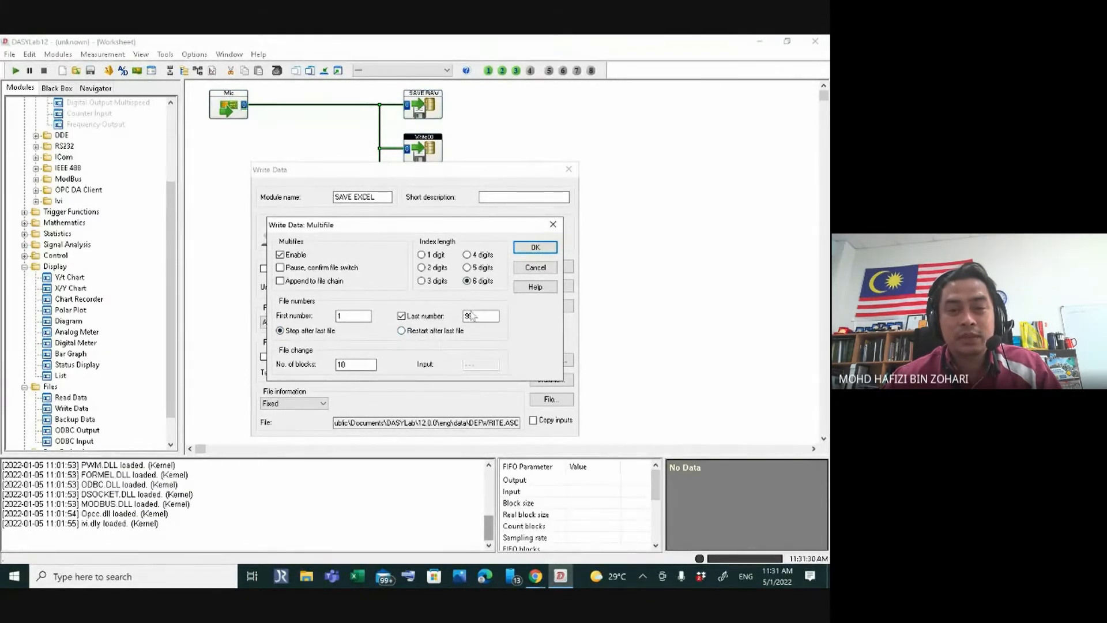
pyautogui.write('999999')
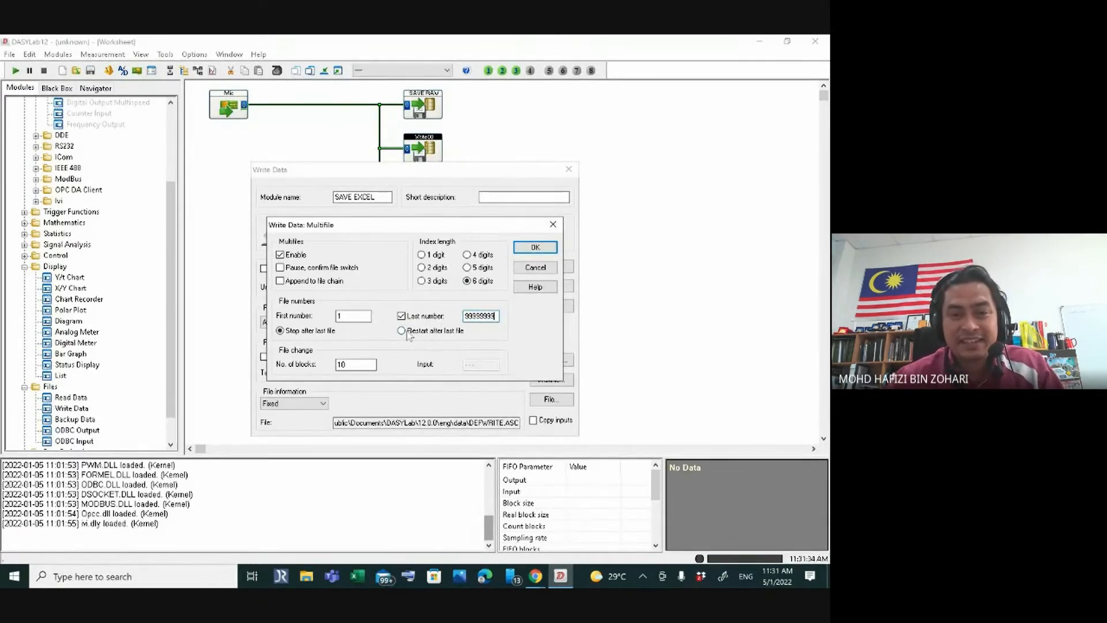
pyautogui.click(412, 331)
pyautogui.press('Up')
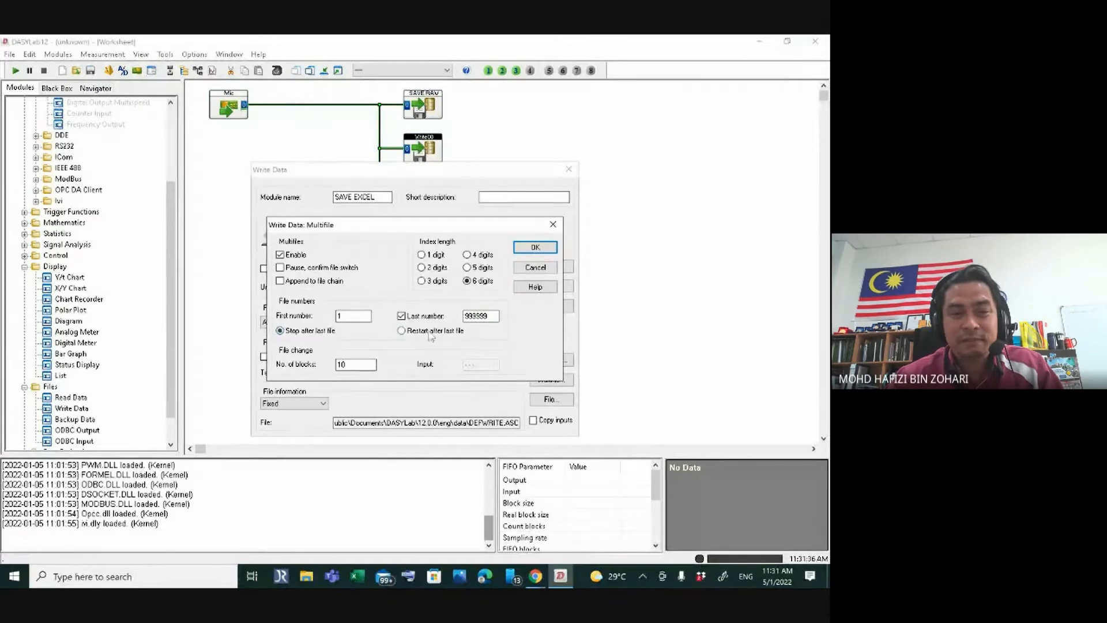
pyautogui.click(422, 267)
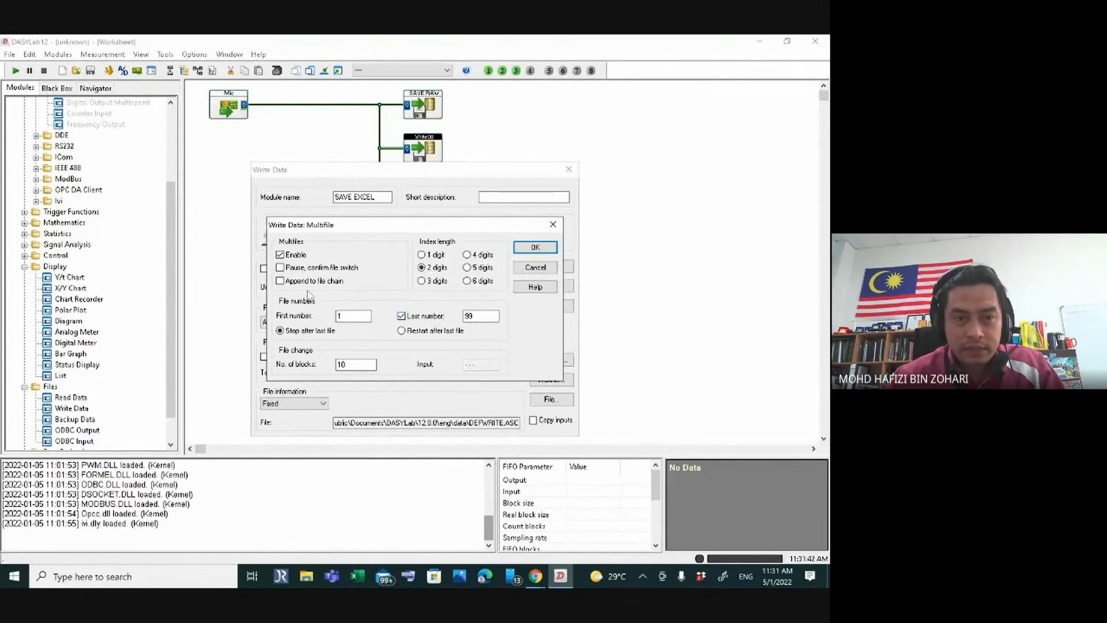
# - Accept the multifile settings and set SAVE EXCEL's output file to TRIGGER in the course's Dropbox Laboratory\Trigger folder, applying the module settings
pyautogui.click(536, 248)
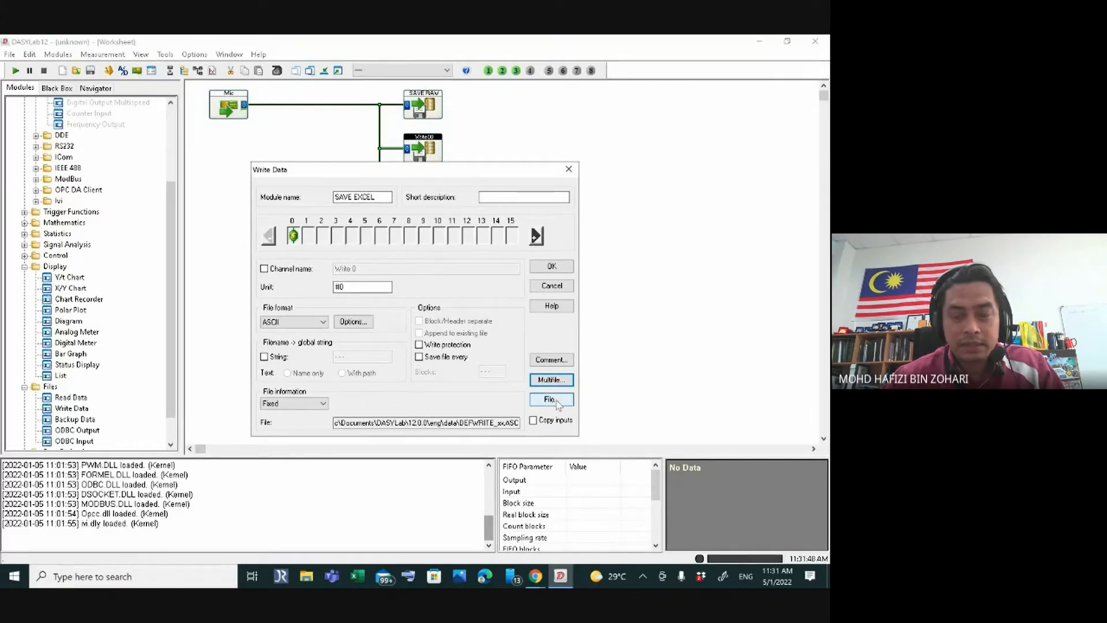
pyautogui.click(556, 401)
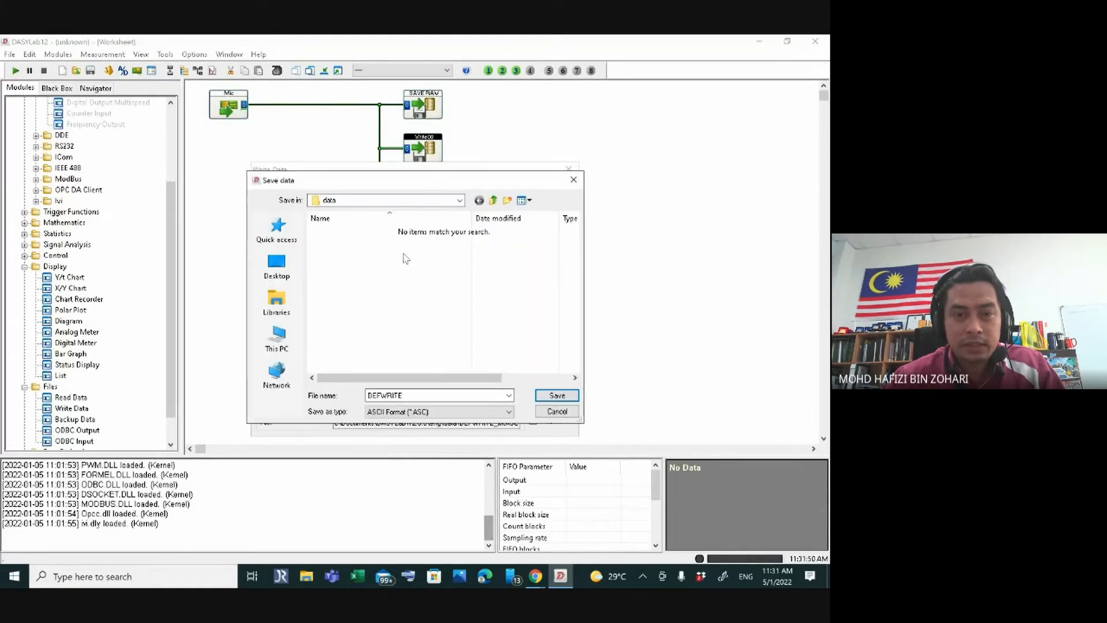
pyautogui.click(460, 200)
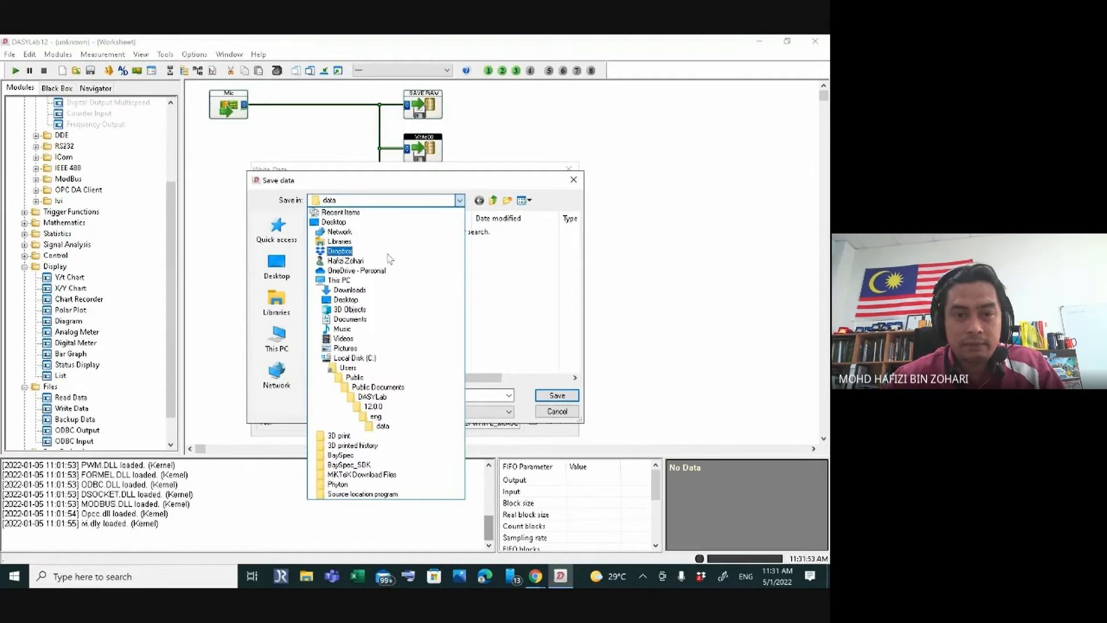
pyautogui.click(388, 253)
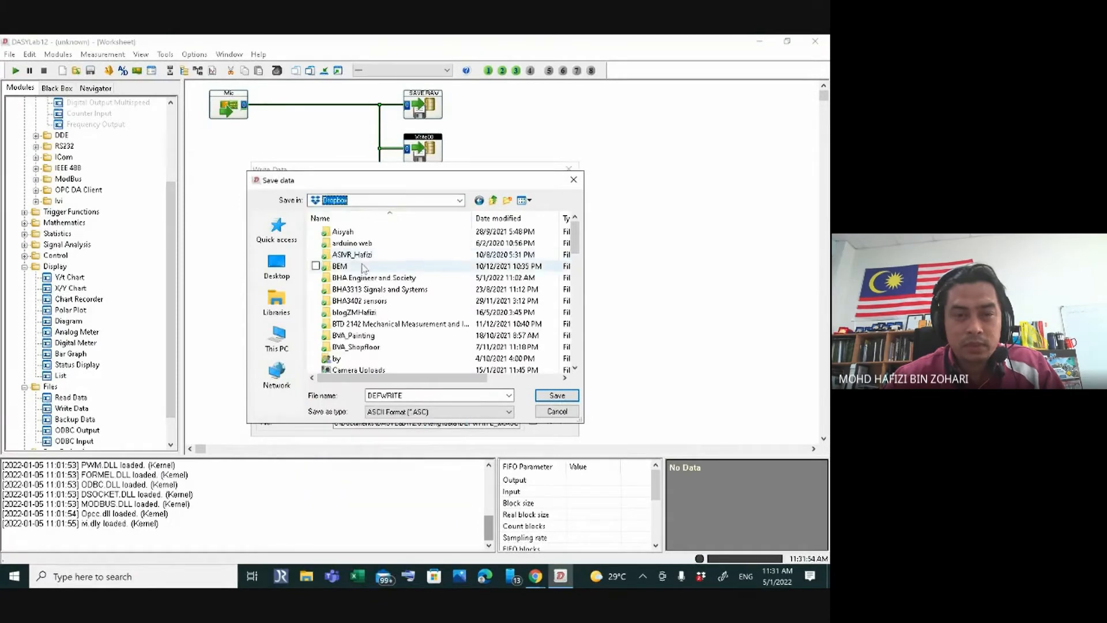
pyautogui.doubleClick(373, 325)
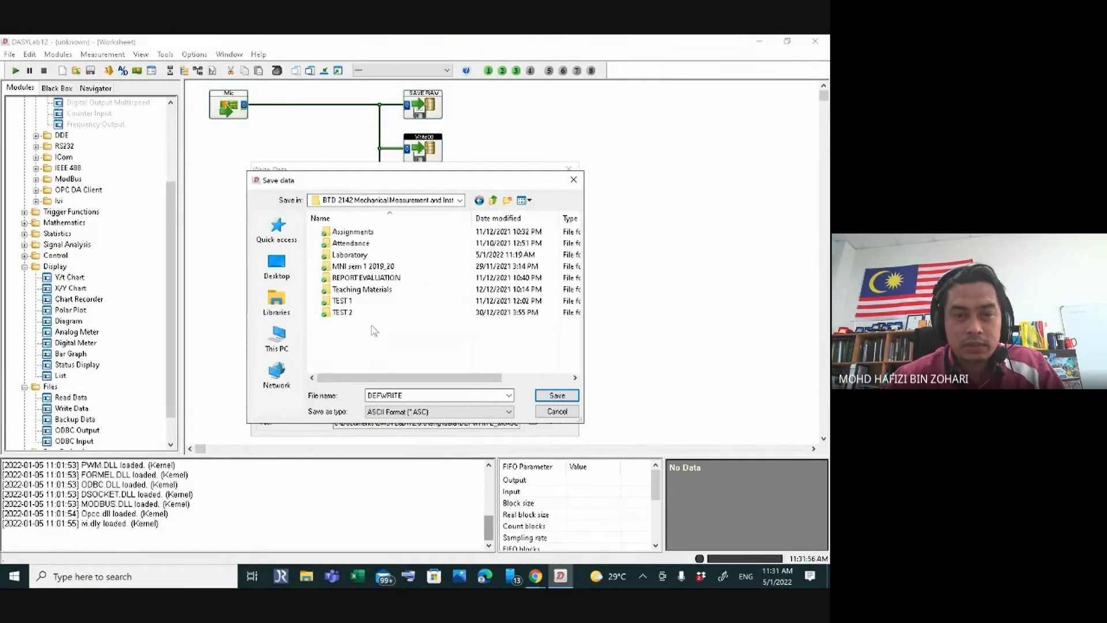
pyautogui.doubleClick(354, 252)
pyautogui.doubleClick(346, 245)
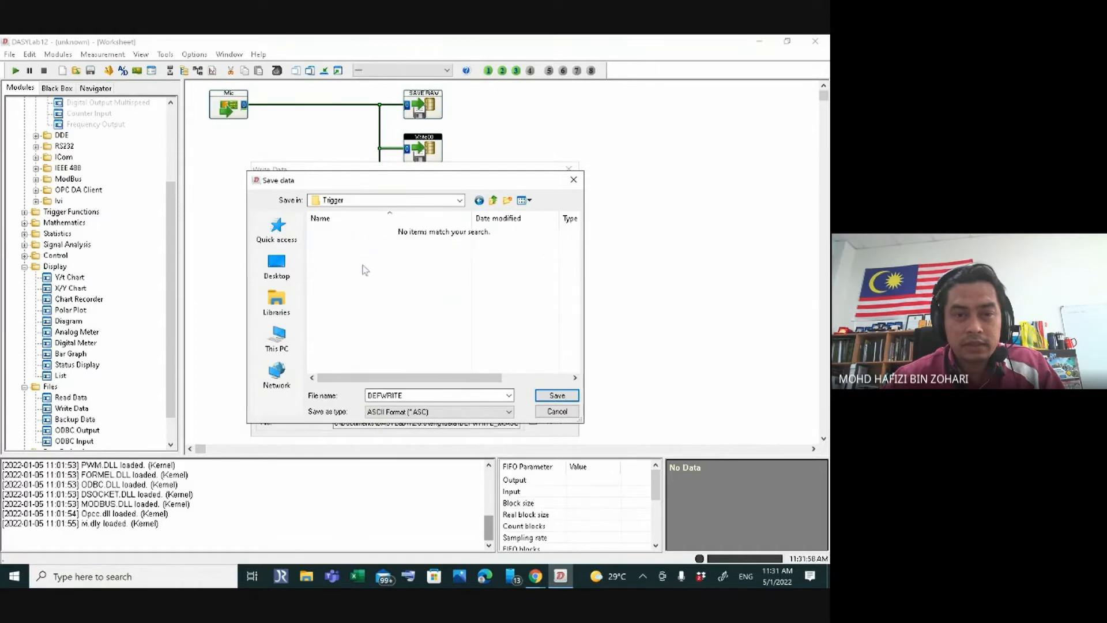
pyautogui.doubleClick(420, 396)
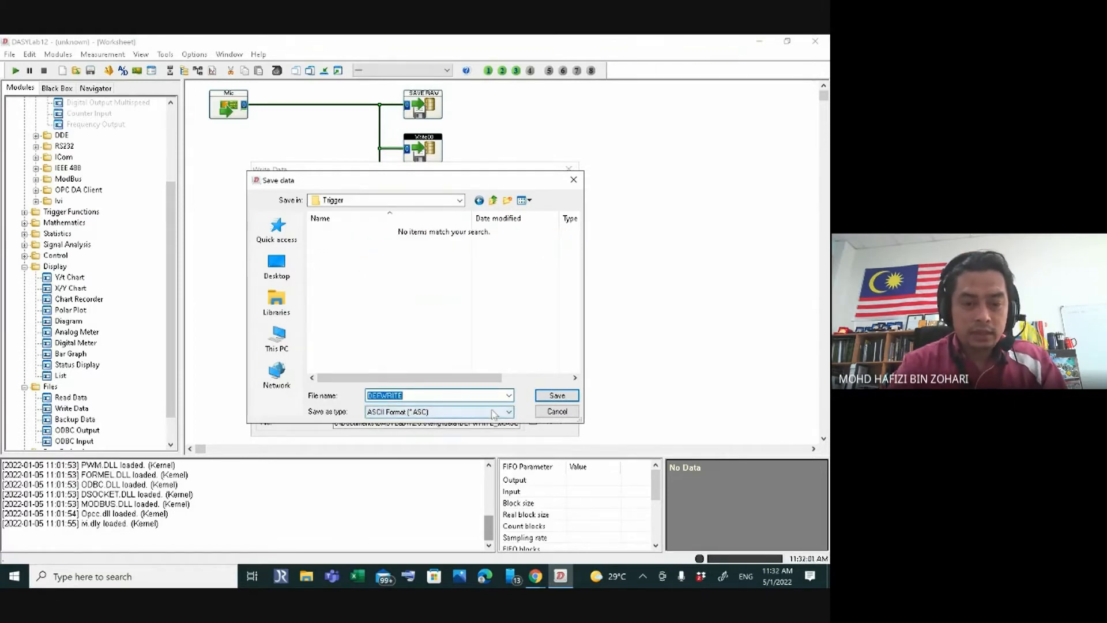
pyautogui.write('TRIGGER')
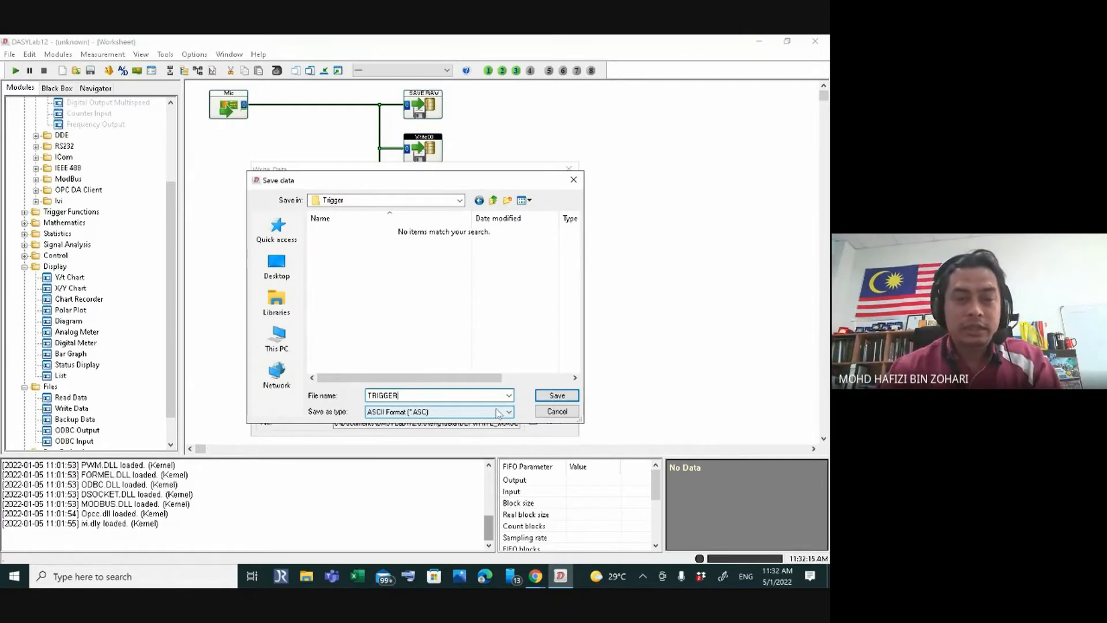
pyautogui.click(551, 395)
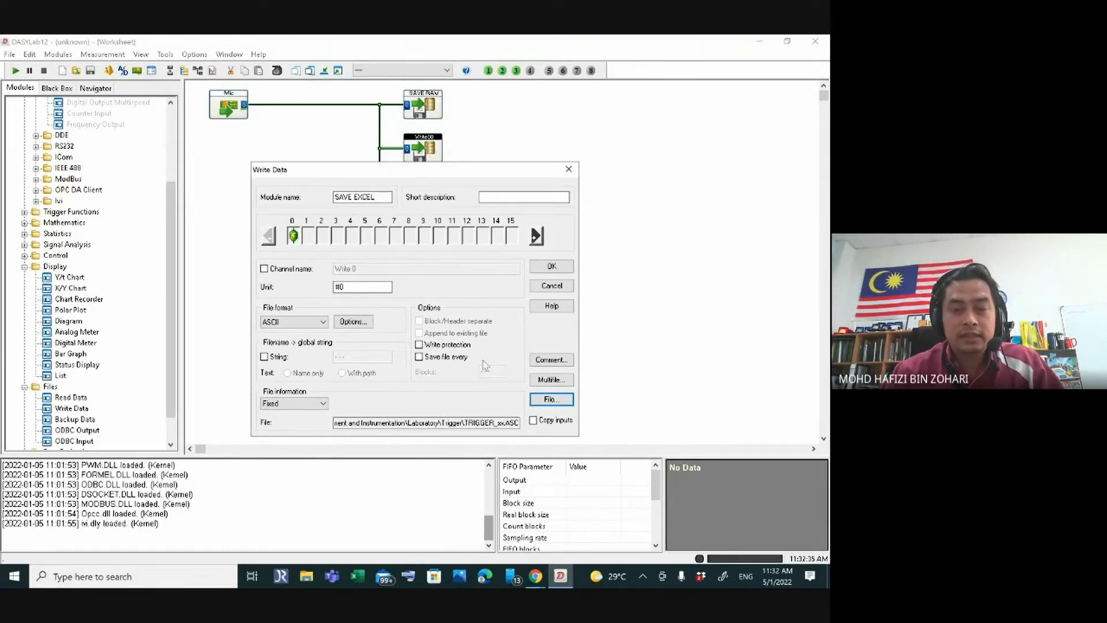
pyautogui.click(552, 266)
# - Move the Raw signal chart and SAVE EXCEL down, and add a Write Data module between SAVE RAW and SAVE EXCEL
pyautogui.click(423, 202)
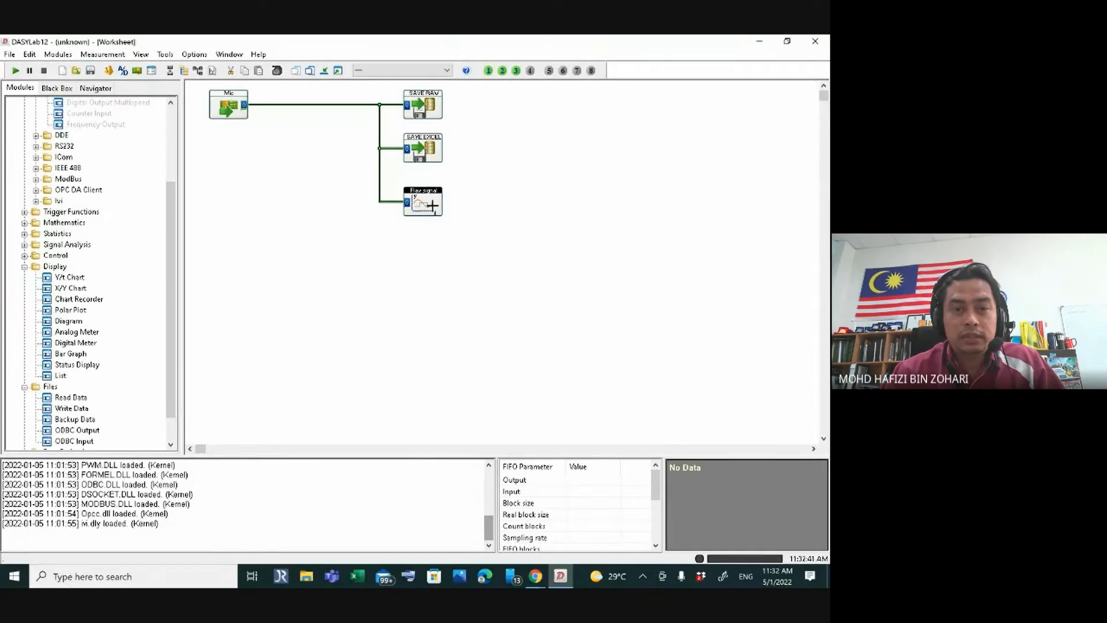
pyautogui.moveTo(432, 205); pyautogui.dragTo(432, 263)
pyautogui.moveTo(425, 151); pyautogui.dragTo(426, 179)
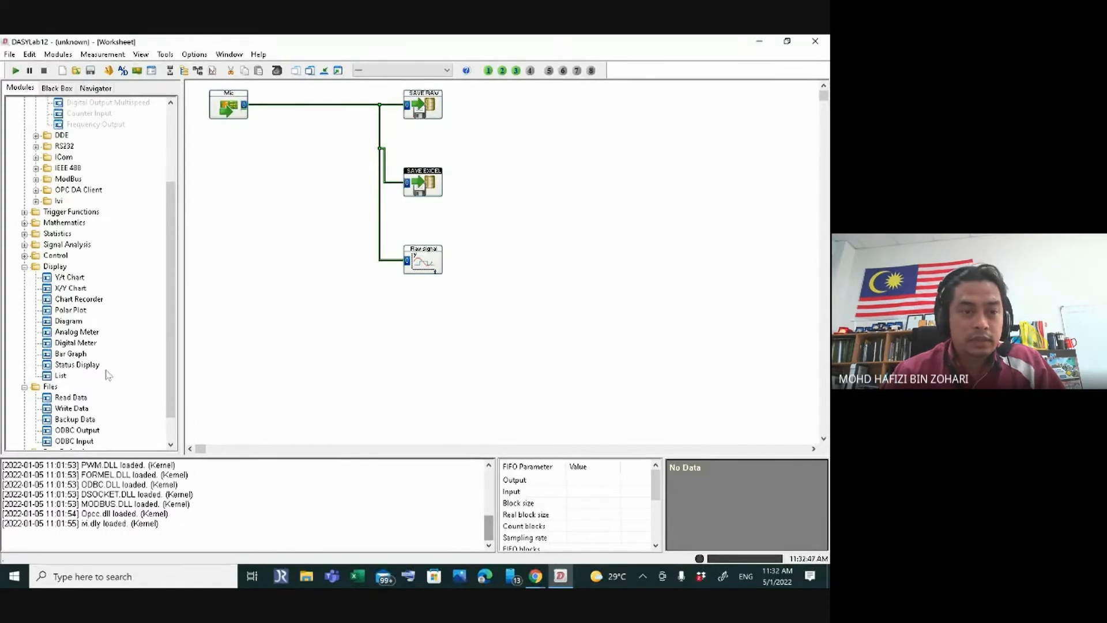
pyautogui.moveTo(72, 408); pyautogui.dragTo(411, 137)
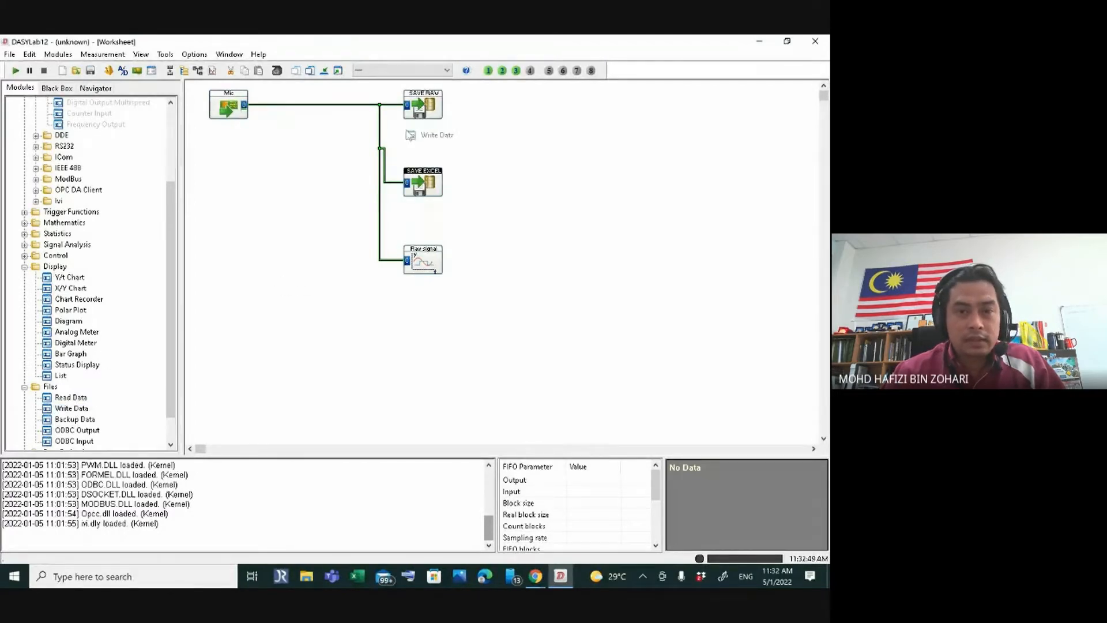
# - Name the new Write Data module SAVE EXCEL C and connect its input to the Mic signal line
pyautogui.doubleClick(430, 149)
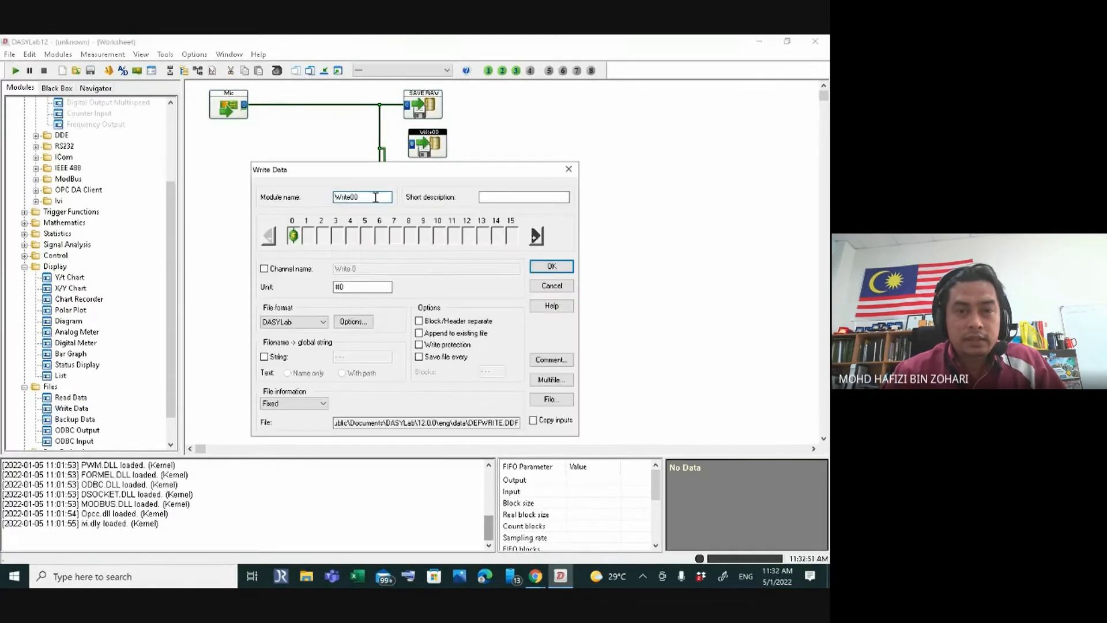
pyautogui.moveTo(376, 197); pyautogui.dragTo(287, 205)
pyautogui.write('S')
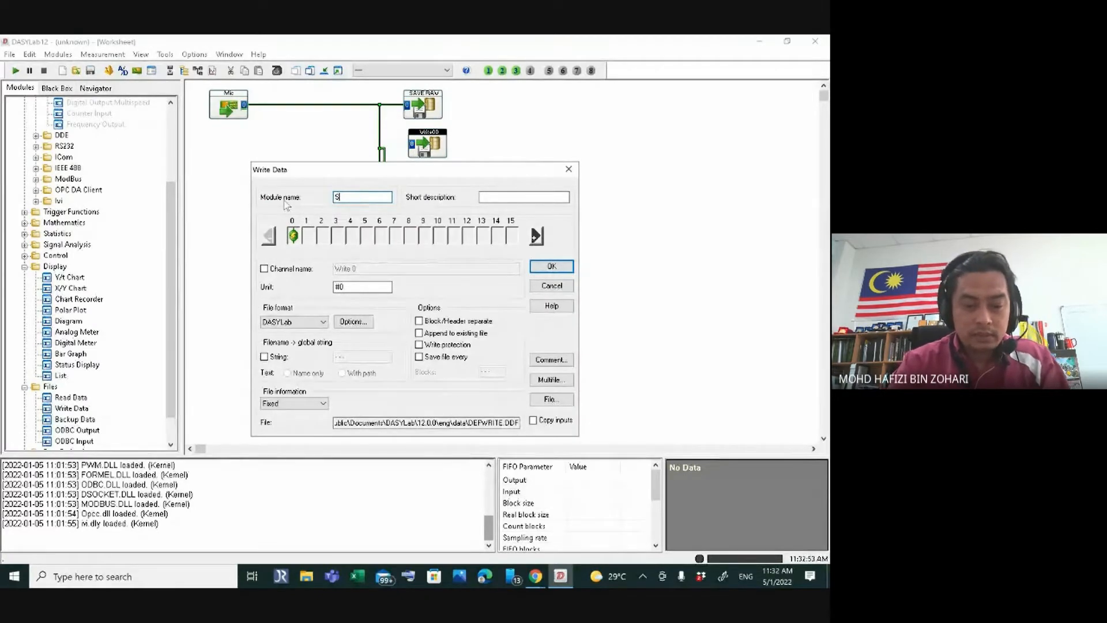
pyautogui.write('VE')
pyautogui.press('BackSpace')
pyautogui.press('BackSpace')
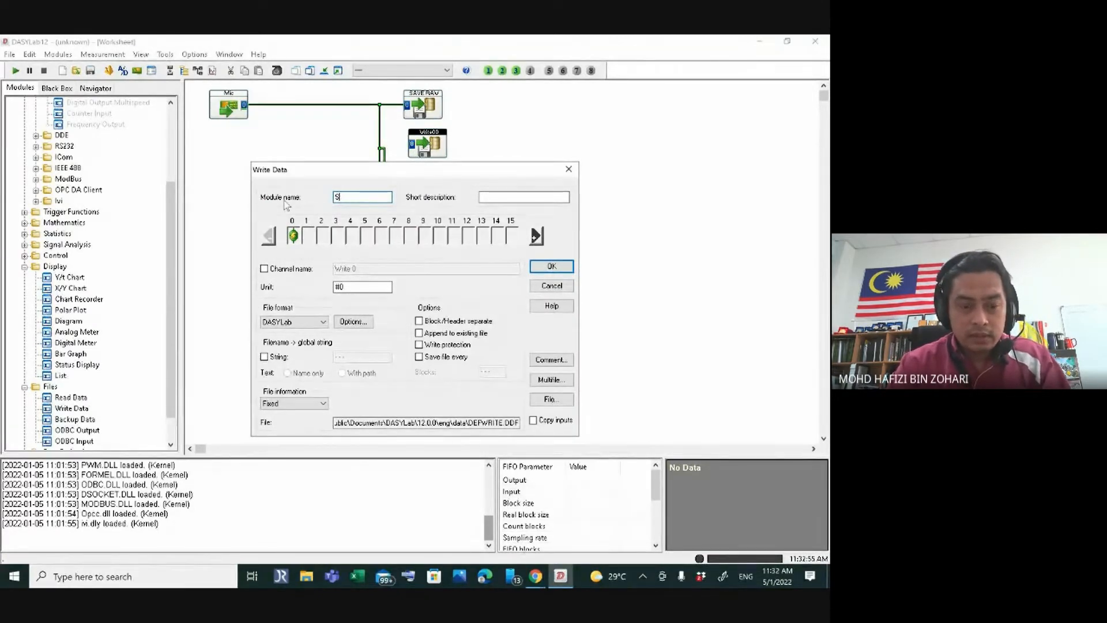
pyautogui.write('AVE E')
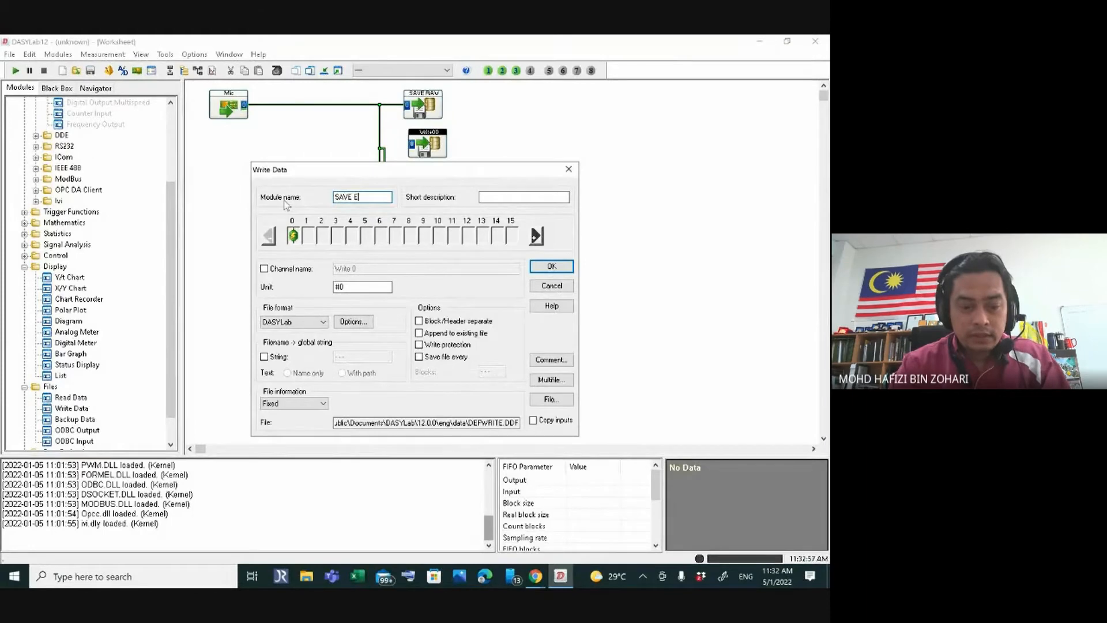
pyautogui.write('XCEL')
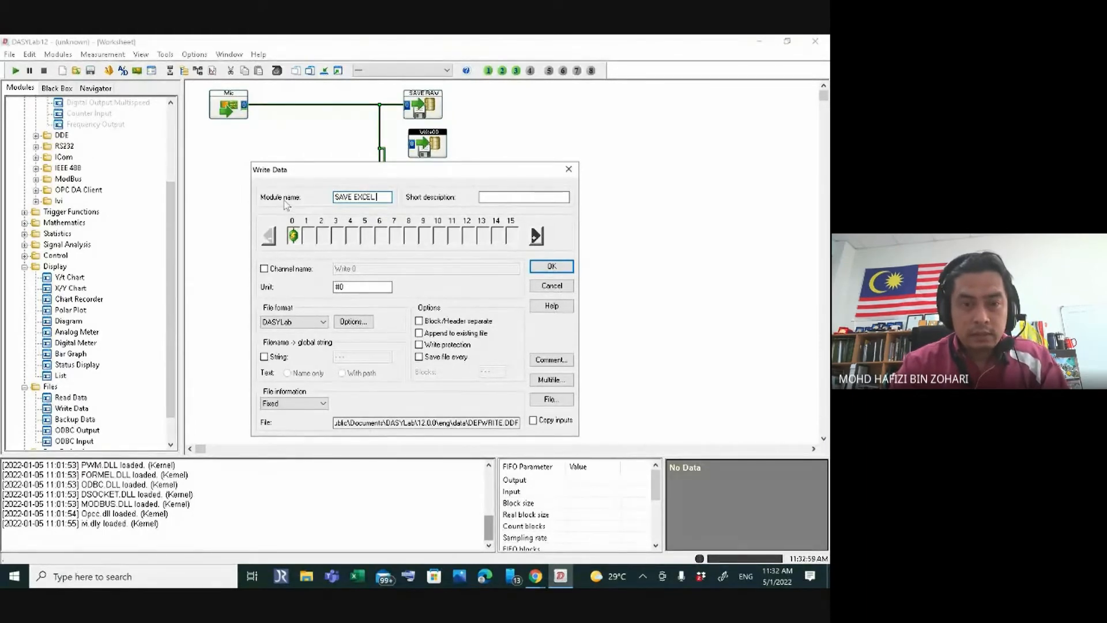
pyautogui.write(' C')
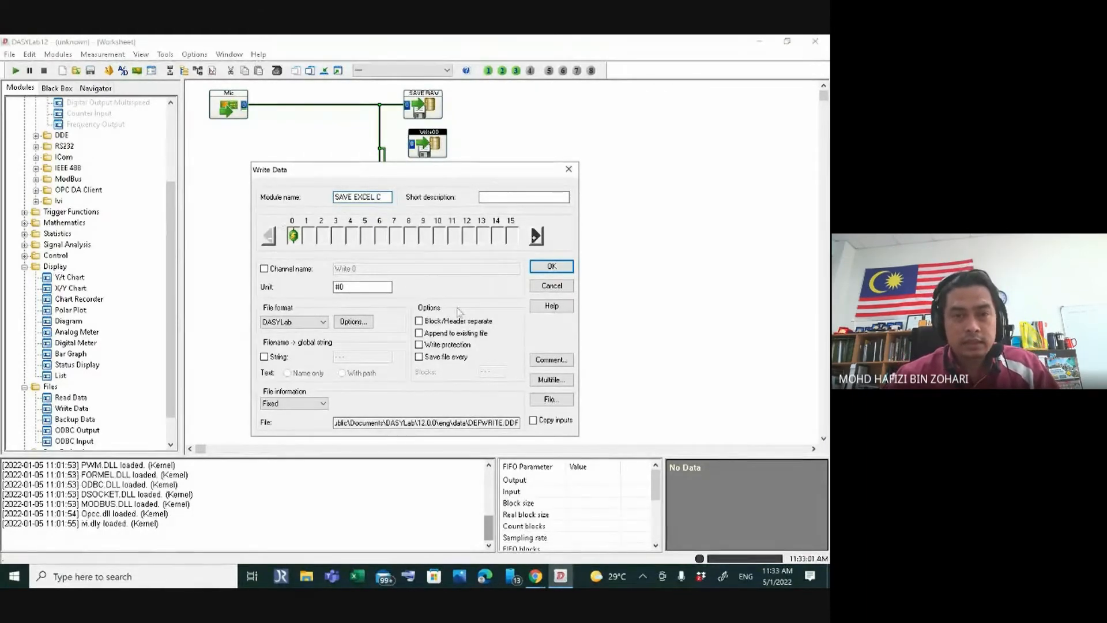
pyautogui.click(551, 266)
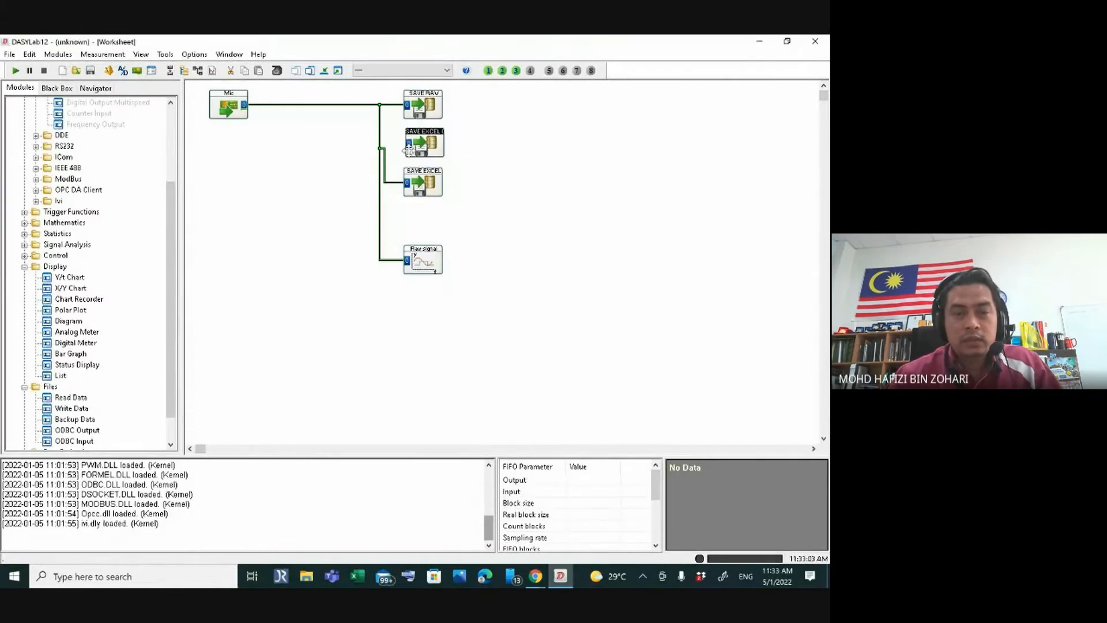
pyautogui.click(375, 134)
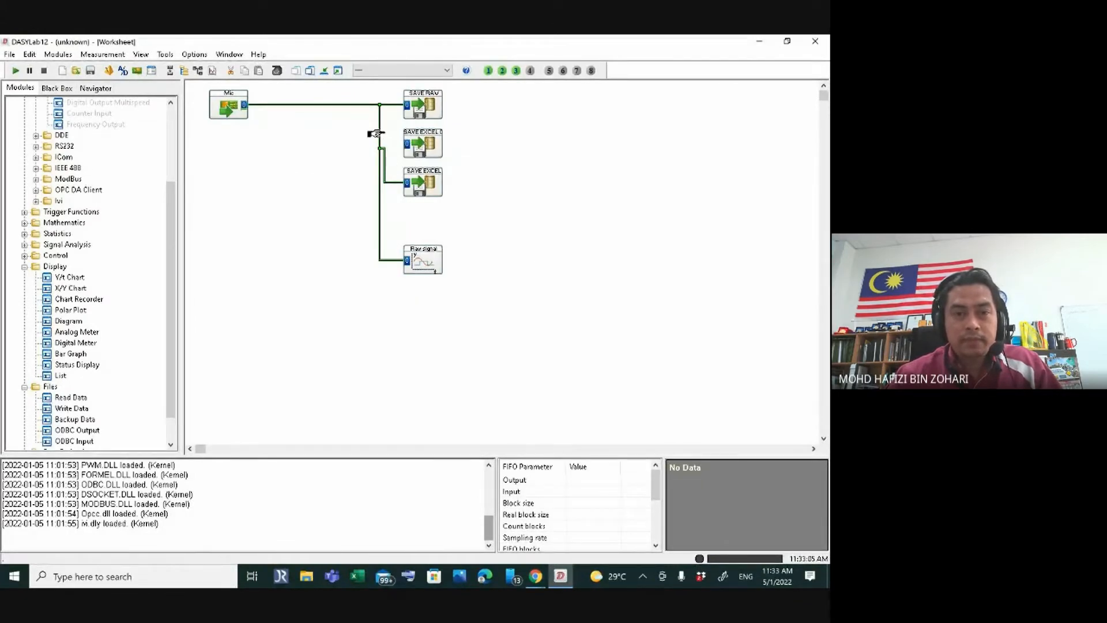
# - Set SAVE EXCEL C's file format to ASCII with the Date+measurement time[s] time format and 4 decimals for channel 0
pyautogui.click(425, 147)
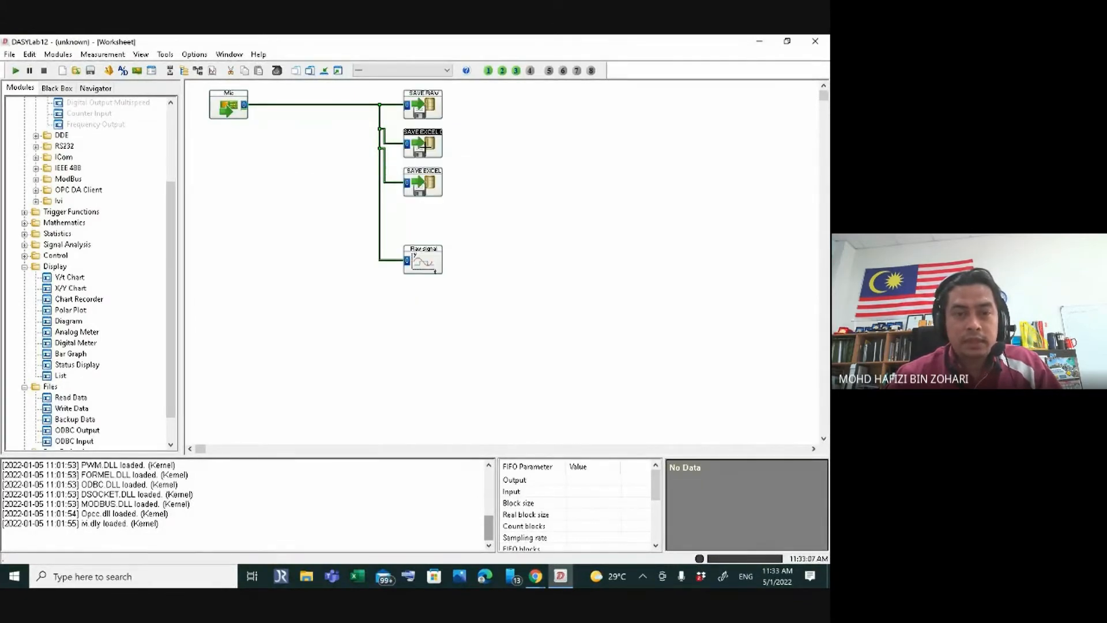
pyautogui.doubleClick(425, 147)
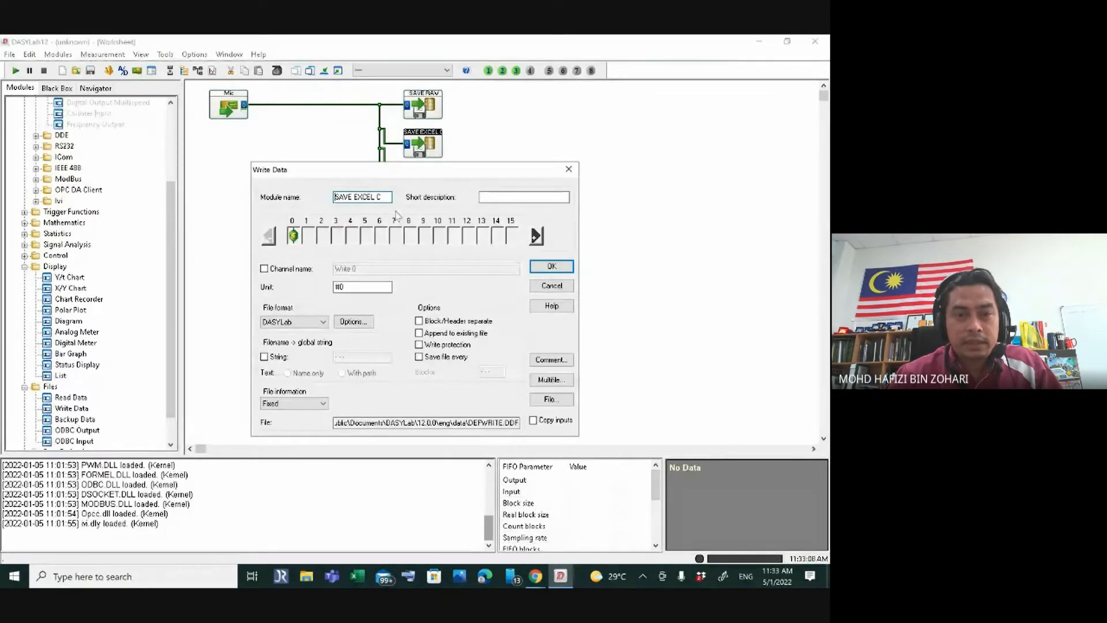
pyautogui.click(314, 328)
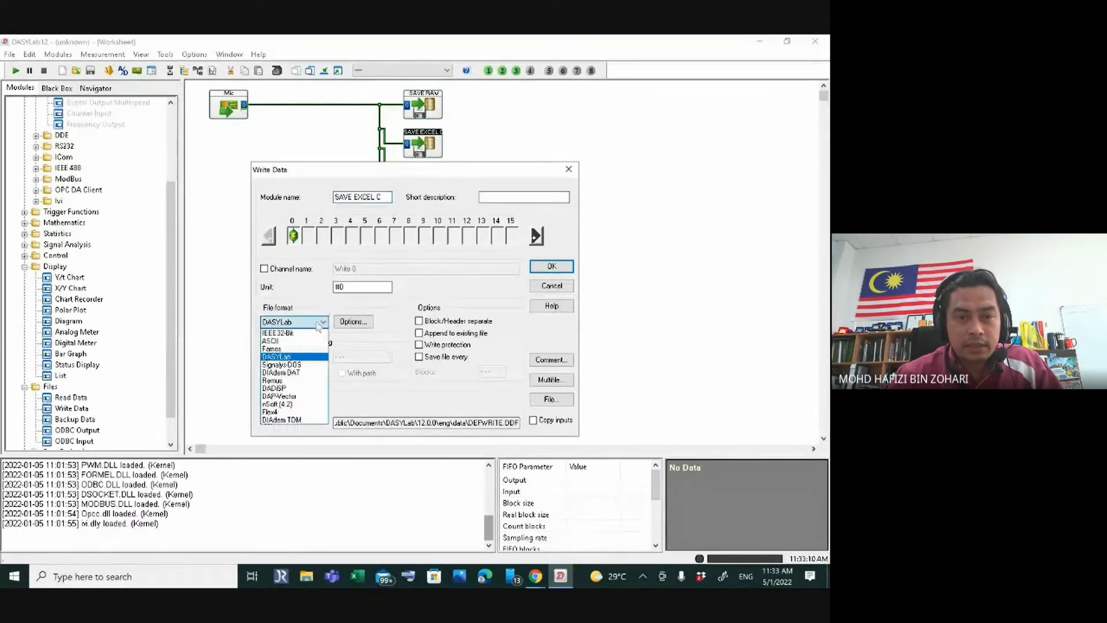
pyautogui.click(294, 342)
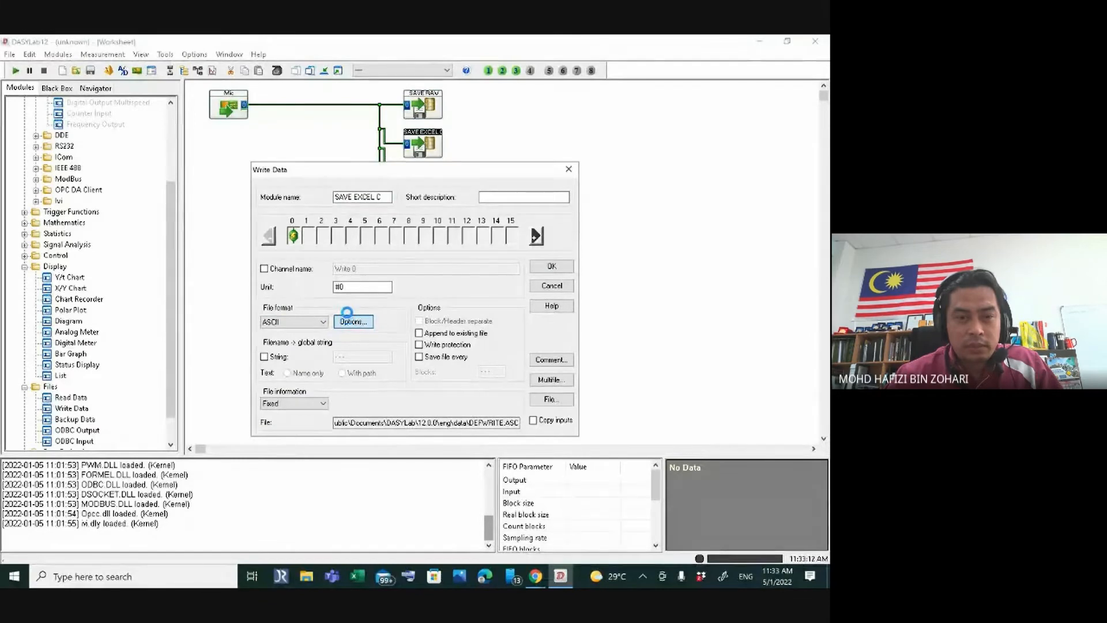
pyautogui.click(350, 323)
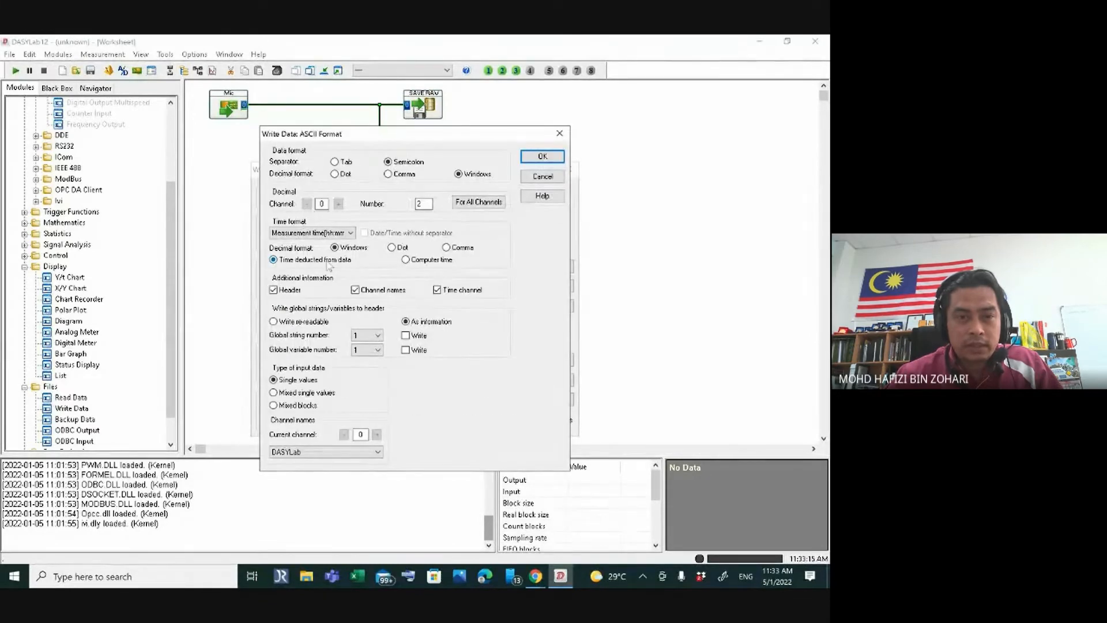
pyautogui.click(311, 233)
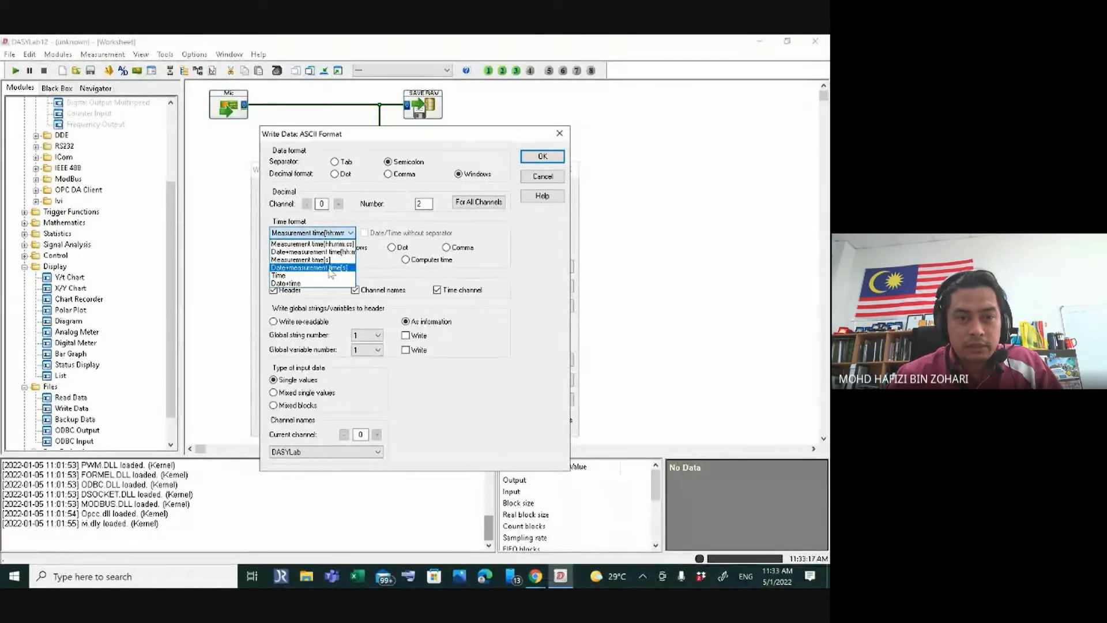
pyautogui.click(329, 270)
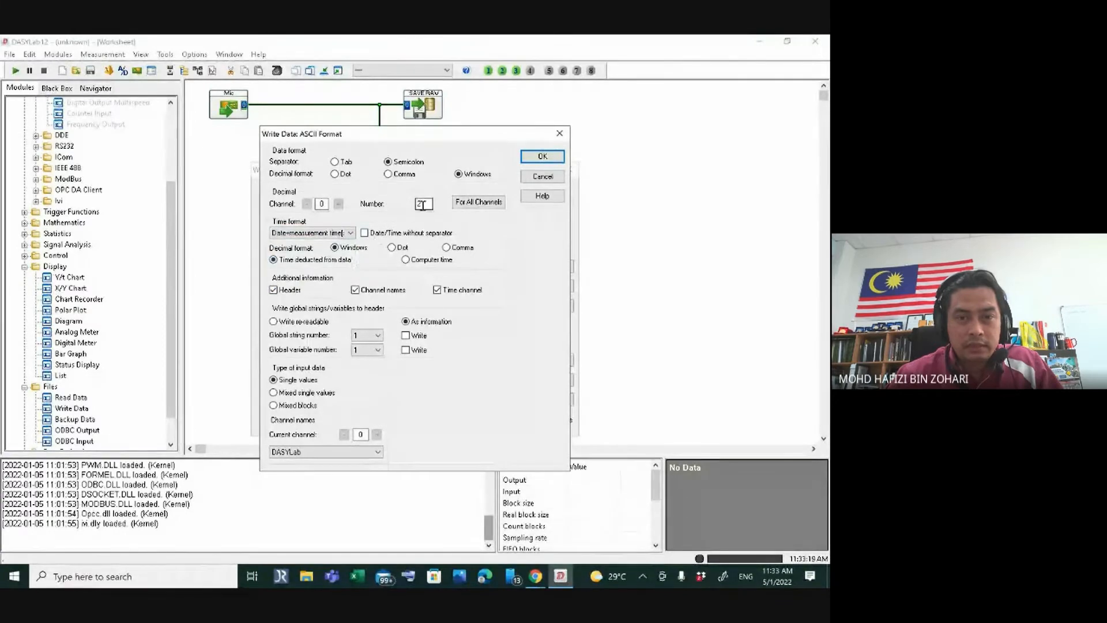
pyautogui.moveTo(423, 205); pyautogui.dragTo(402, 207)
pyautogui.write('4')
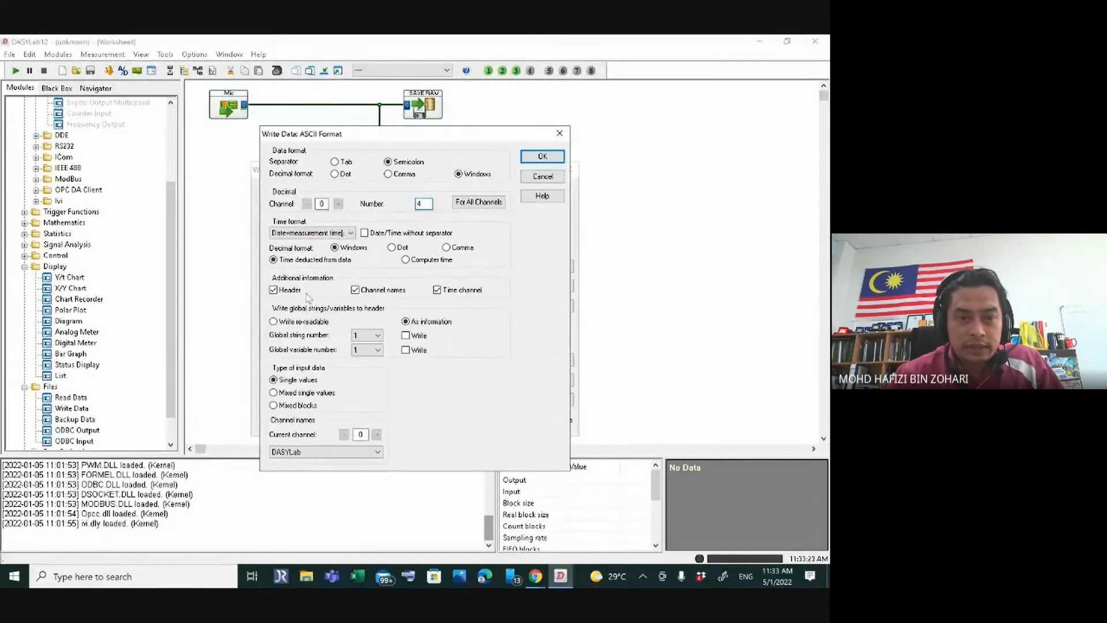
pyautogui.click(541, 158)
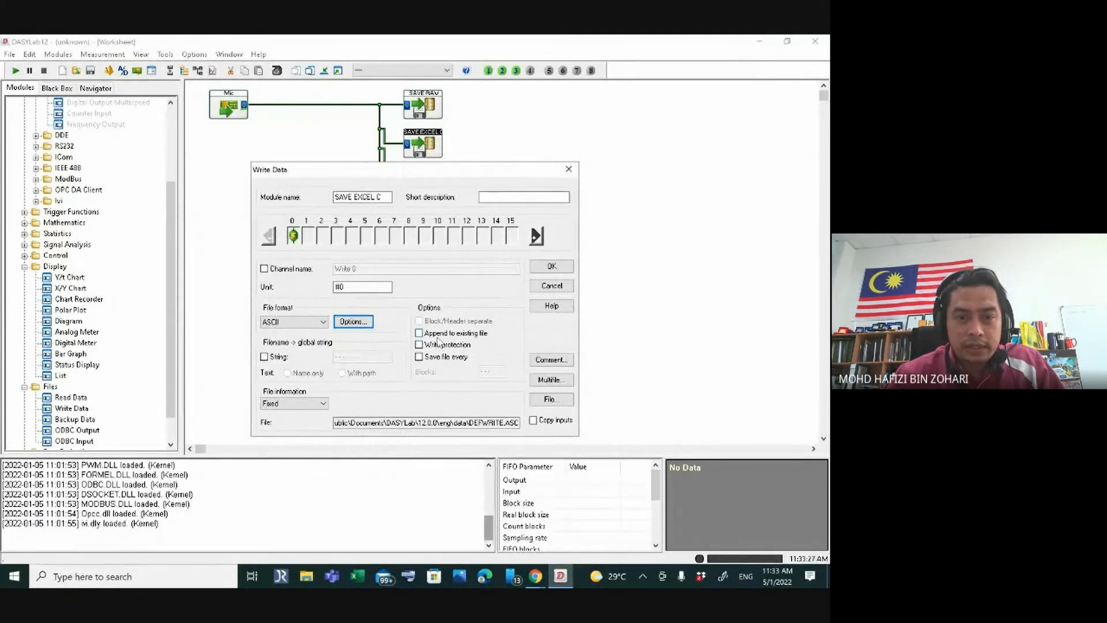
# - Enable Append to existing file for SAVE EXCEL C, set its output file name to TRIGGER_C, and apply the module settings
pyautogui.click(427, 334)
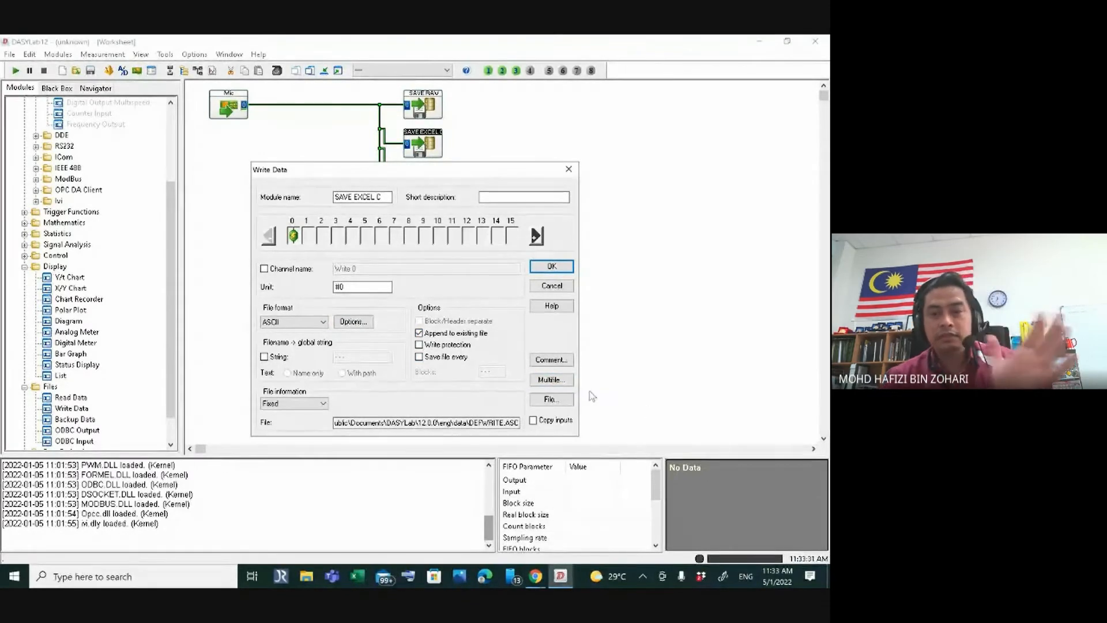
pyautogui.click(553, 399)
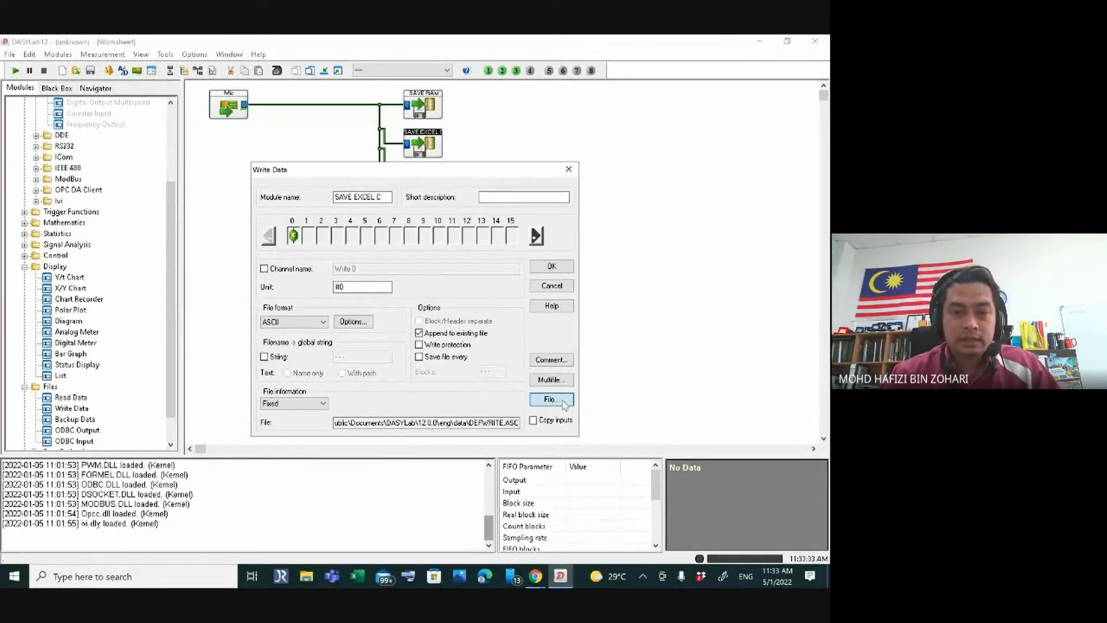
pyautogui.doubleClick(396, 395)
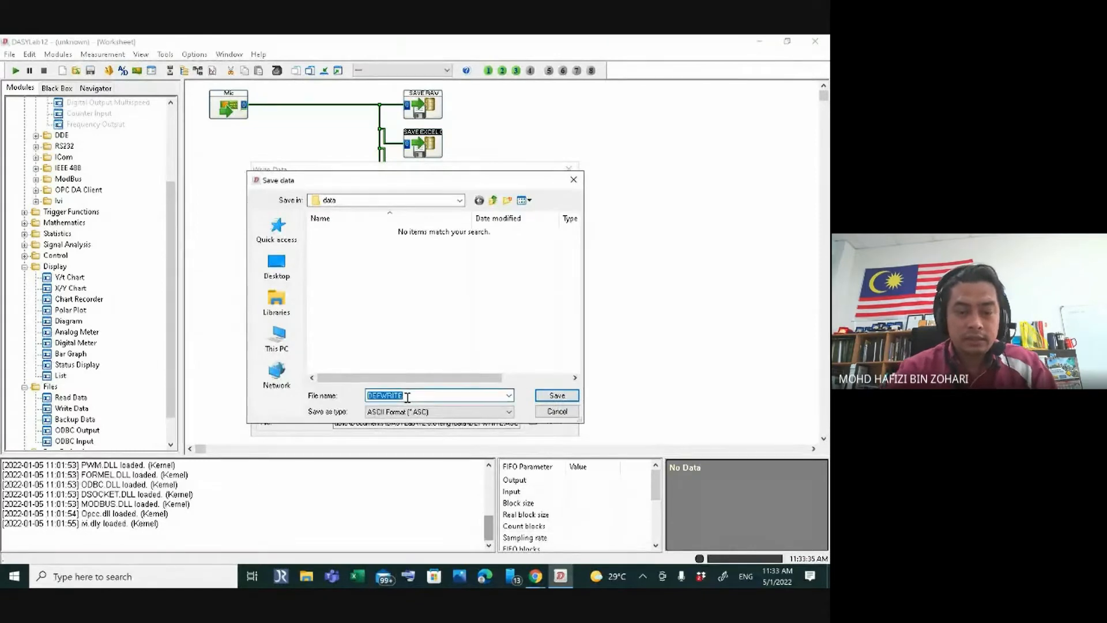
pyautogui.write('TRI')
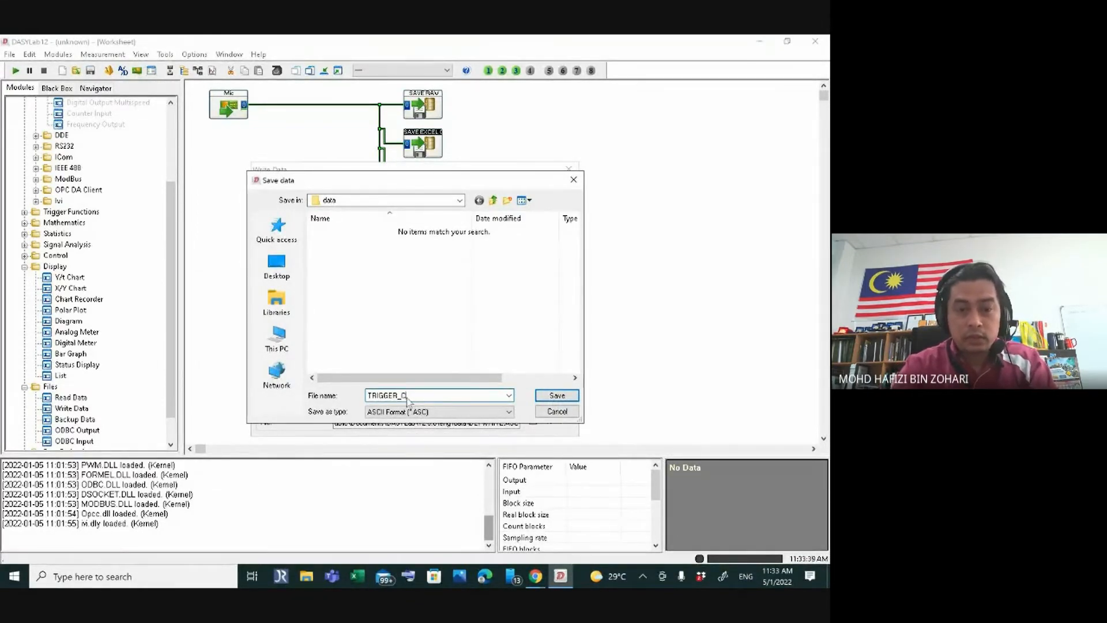
pyautogui.write('GGER_C')
pyautogui.click(542, 396)
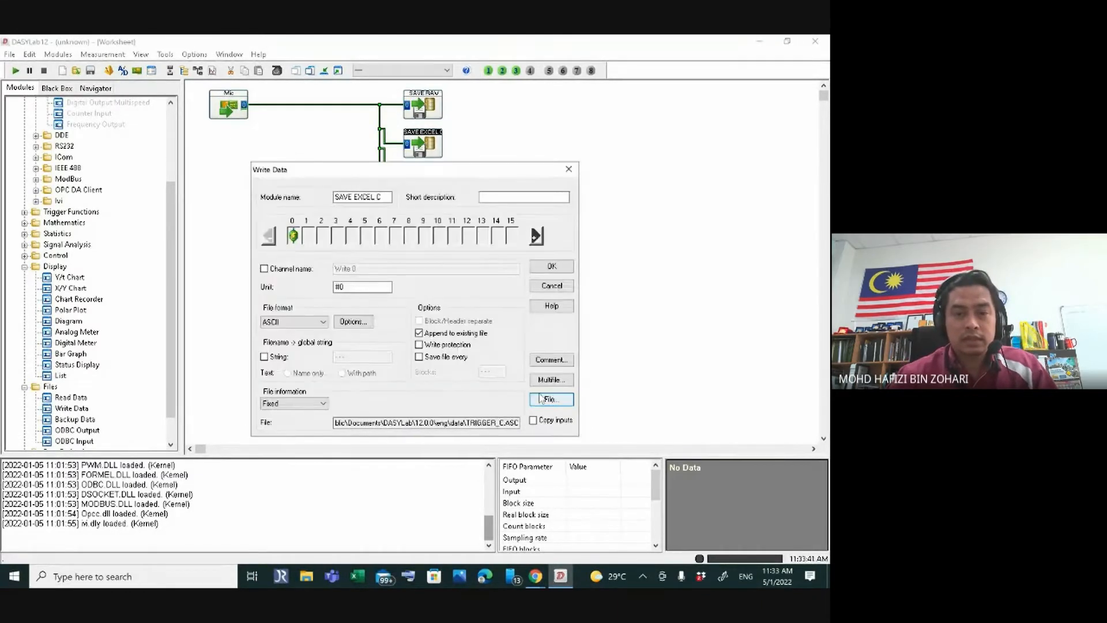
pyautogui.click(552, 267)
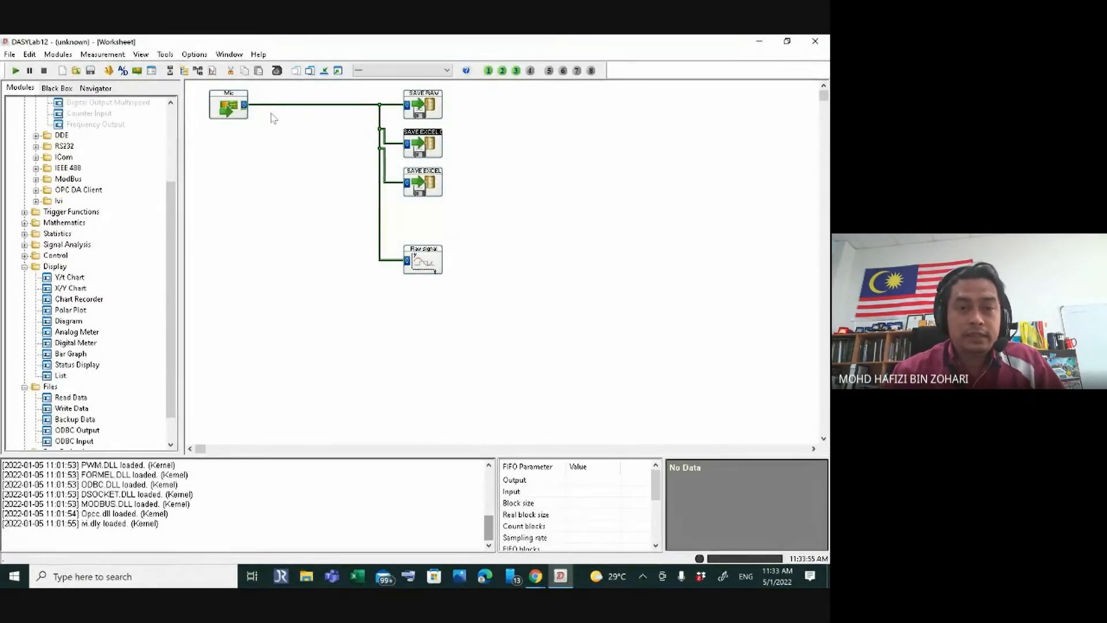
# - Check the Dropbox folder BTD 2142 Mechanical Measurement and Instrumentation\Laboratory\Trigger in File Explorer, and return to DASYLab
pyautogui.click(305, 576)
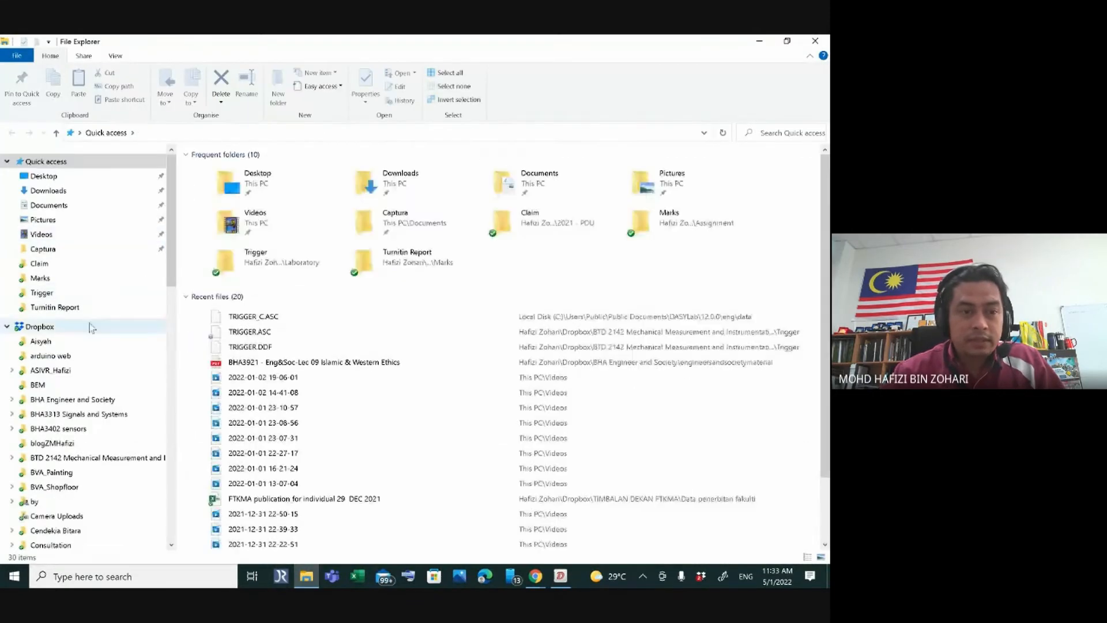
pyautogui.click(86, 327)
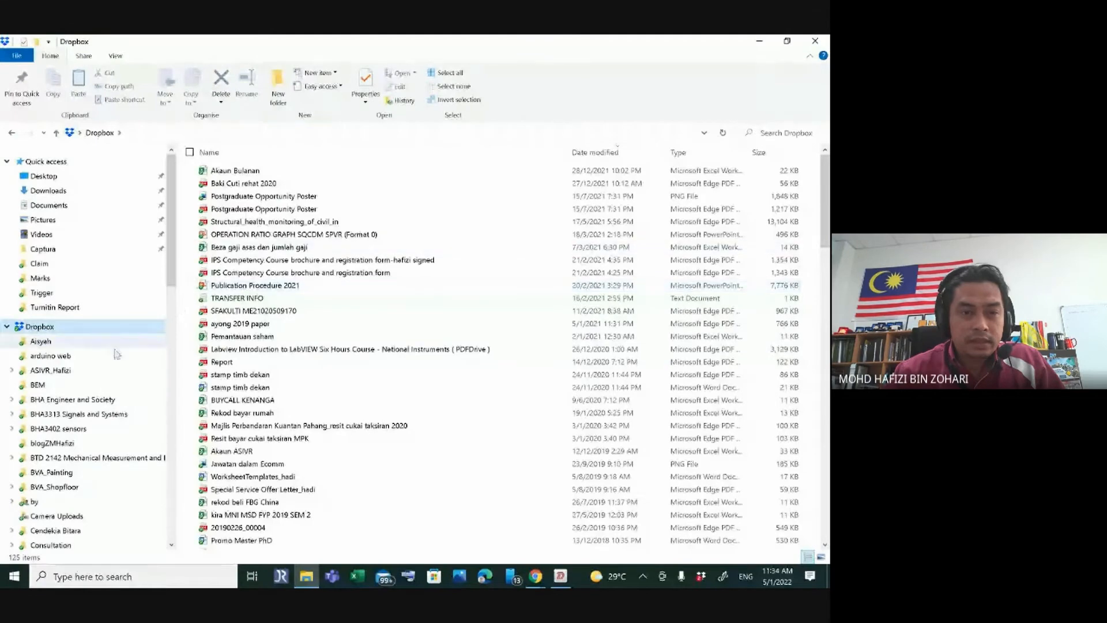
pyautogui.scroll(-2, 97, 359)
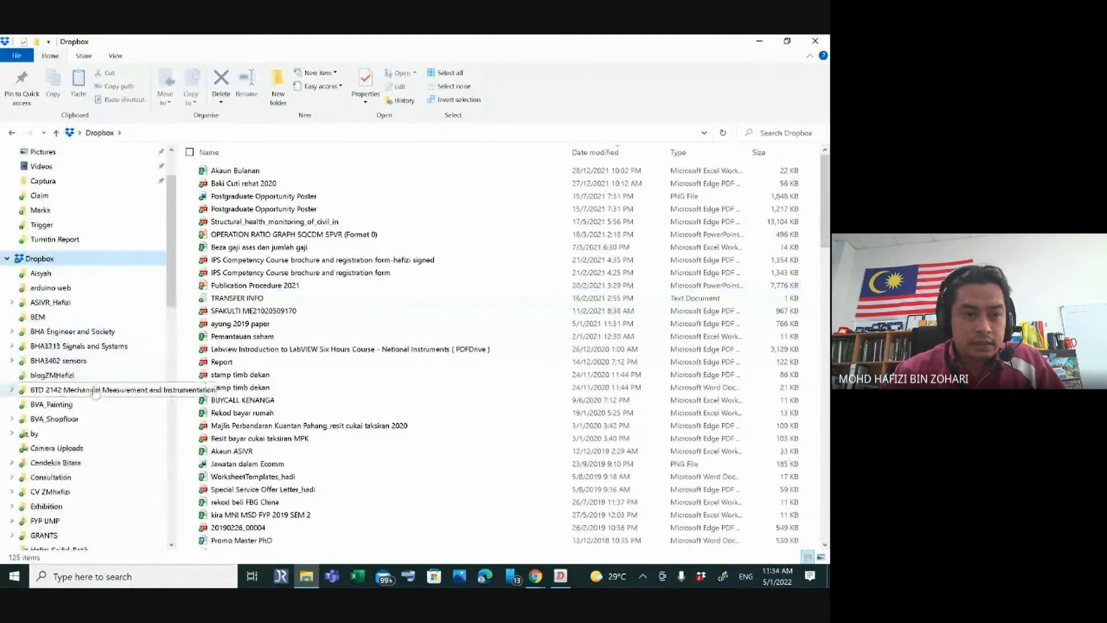
pyautogui.click(93, 389)
pyautogui.click(228, 197)
pyautogui.doubleClick(227, 198)
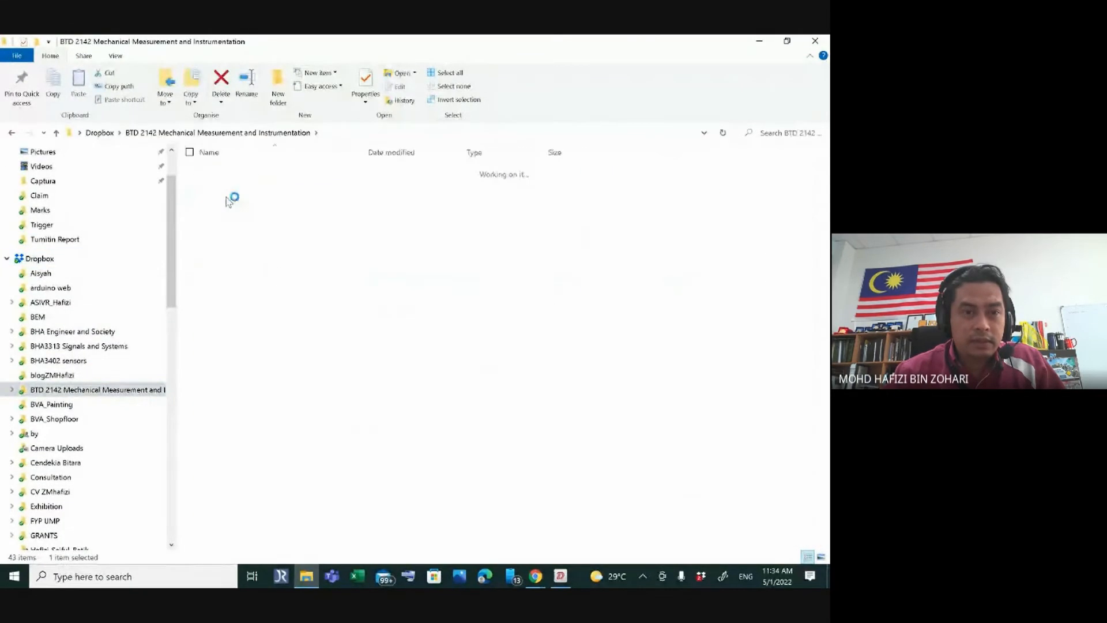
pyautogui.doubleClick(223, 183)
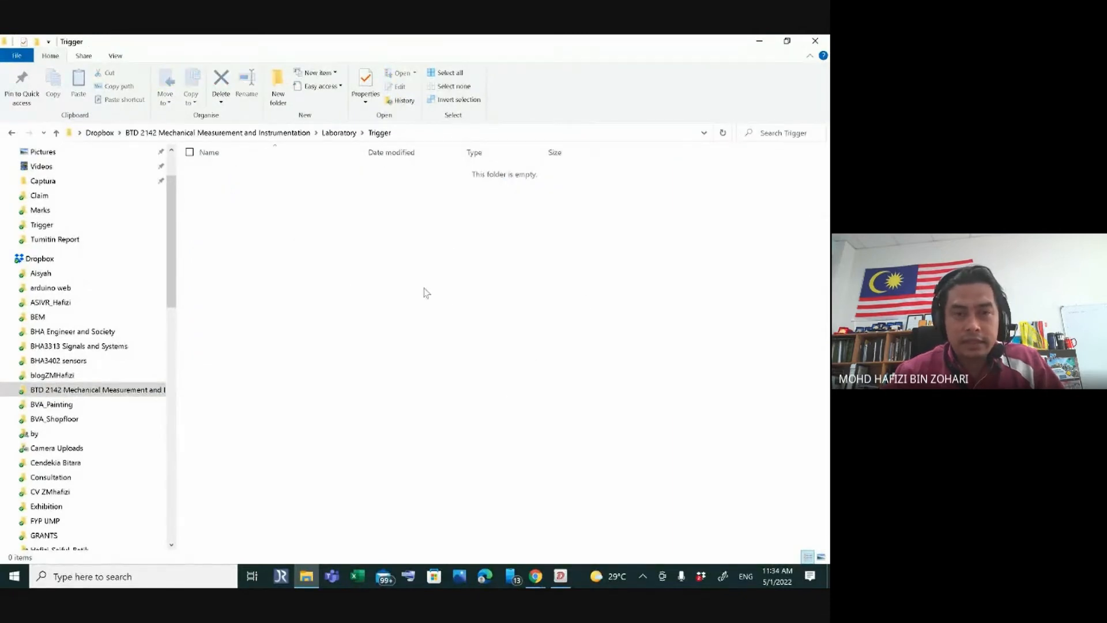
pyautogui.click(760, 41)
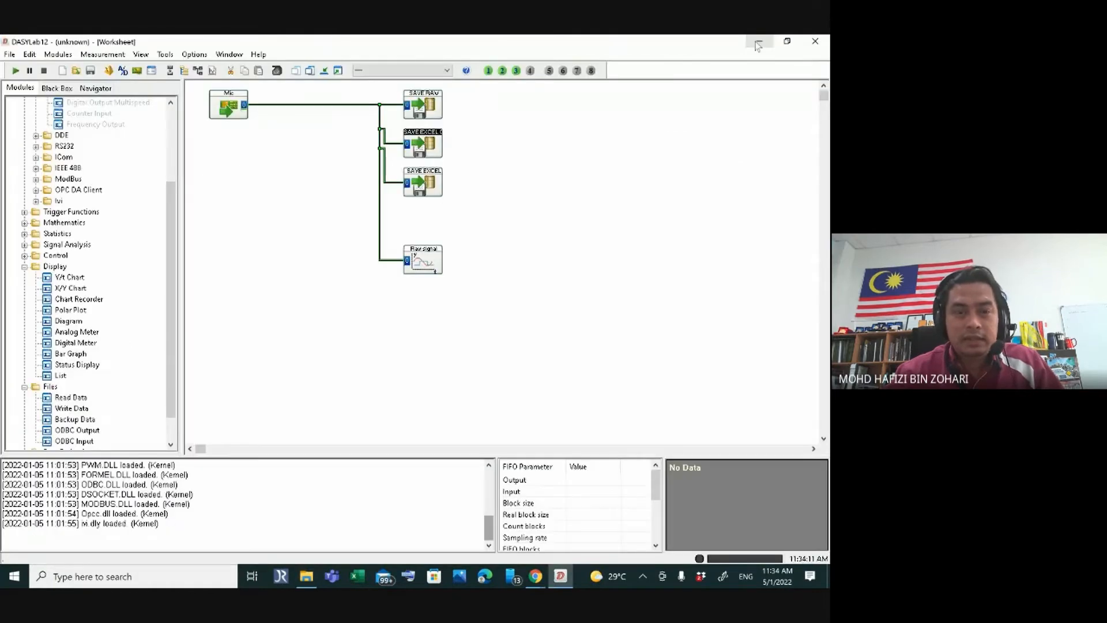
# - Start the measurement and show the Raw signal chart window, placing it below the three write modules
pyautogui.click(16, 70)
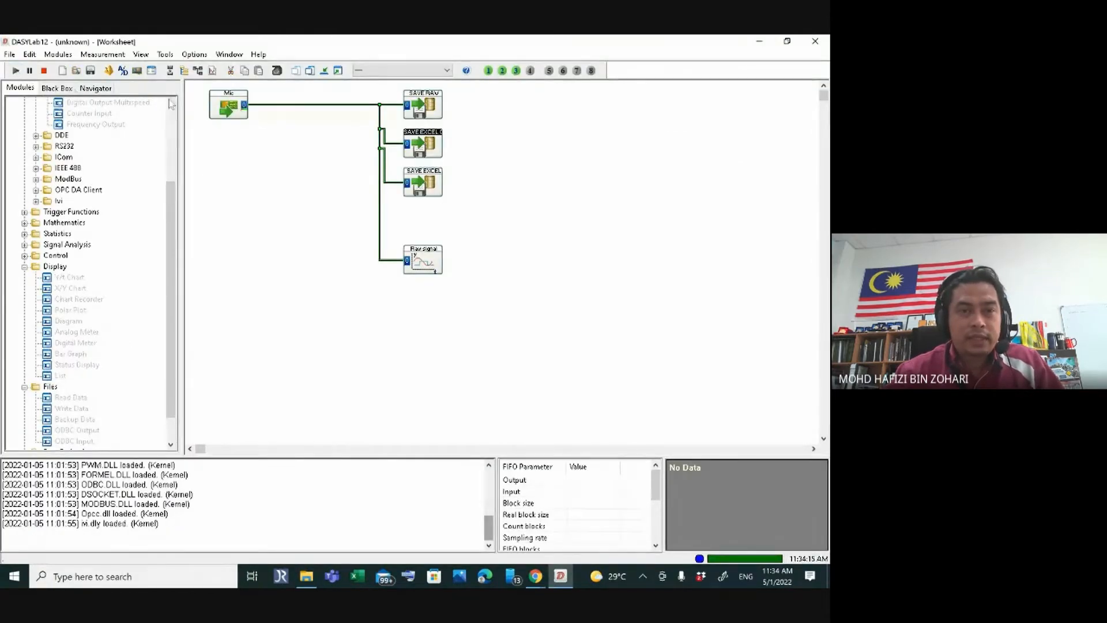
pyautogui.click(338, 71)
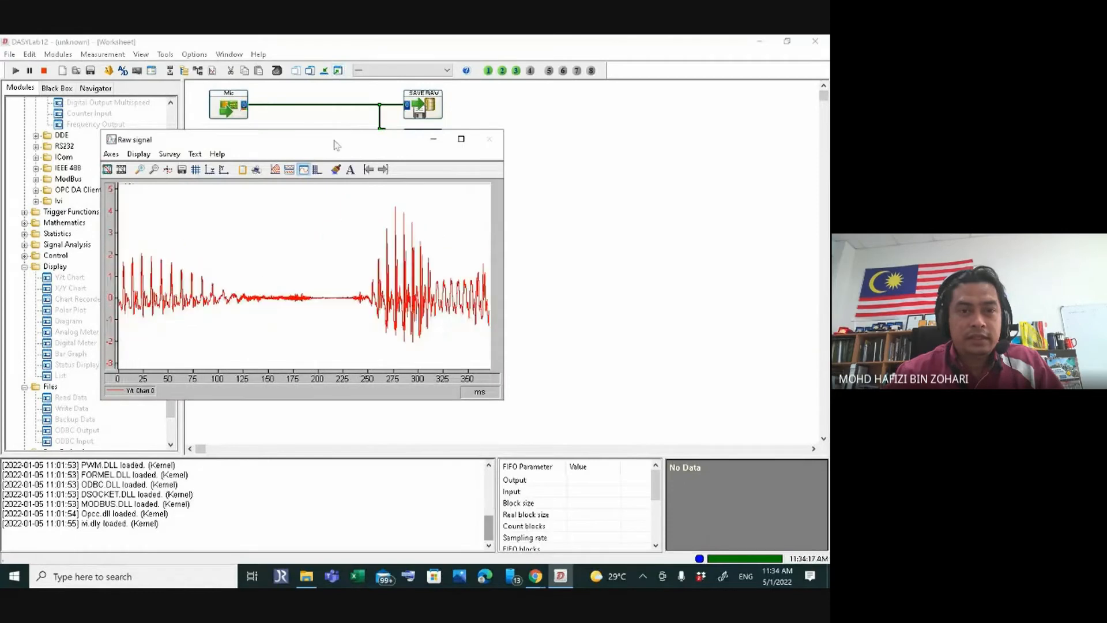
pyautogui.moveTo(333, 141); pyautogui.dragTo(366, 215)
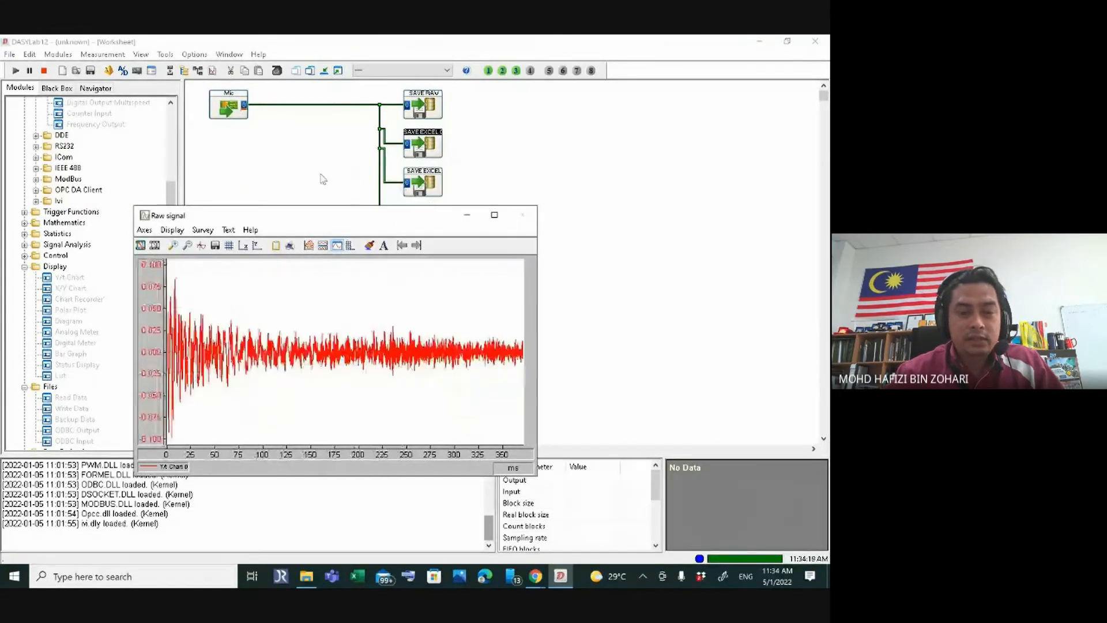
# - Check the recorded files in the Trigger folder in File Explorer, and stop the measurement in DASYLab
pyautogui.click(307, 578)
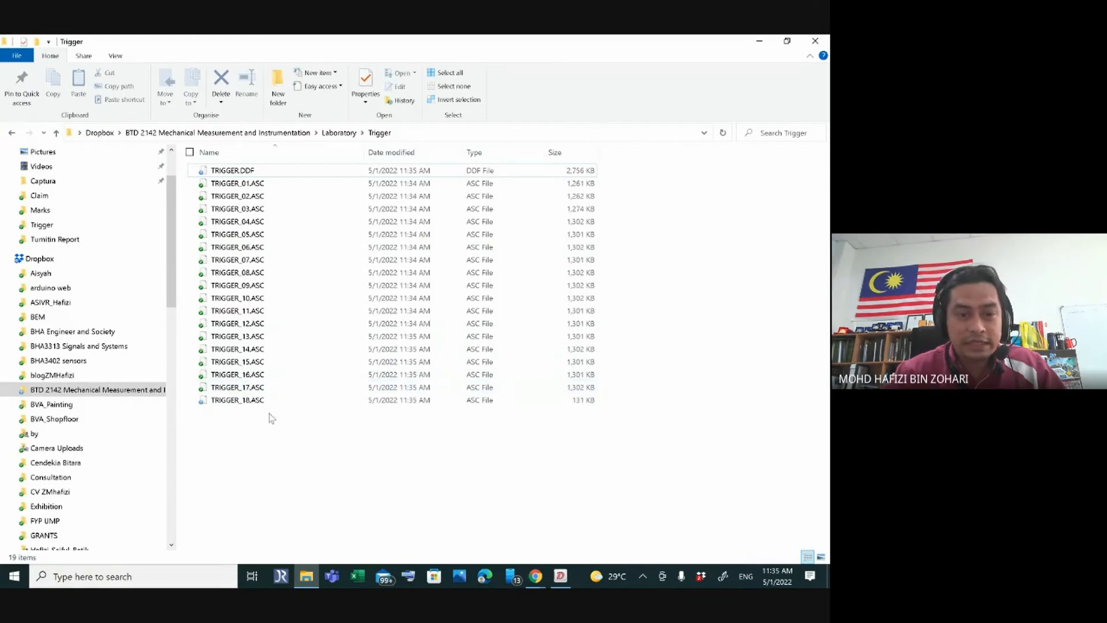
pyautogui.click(559, 577)
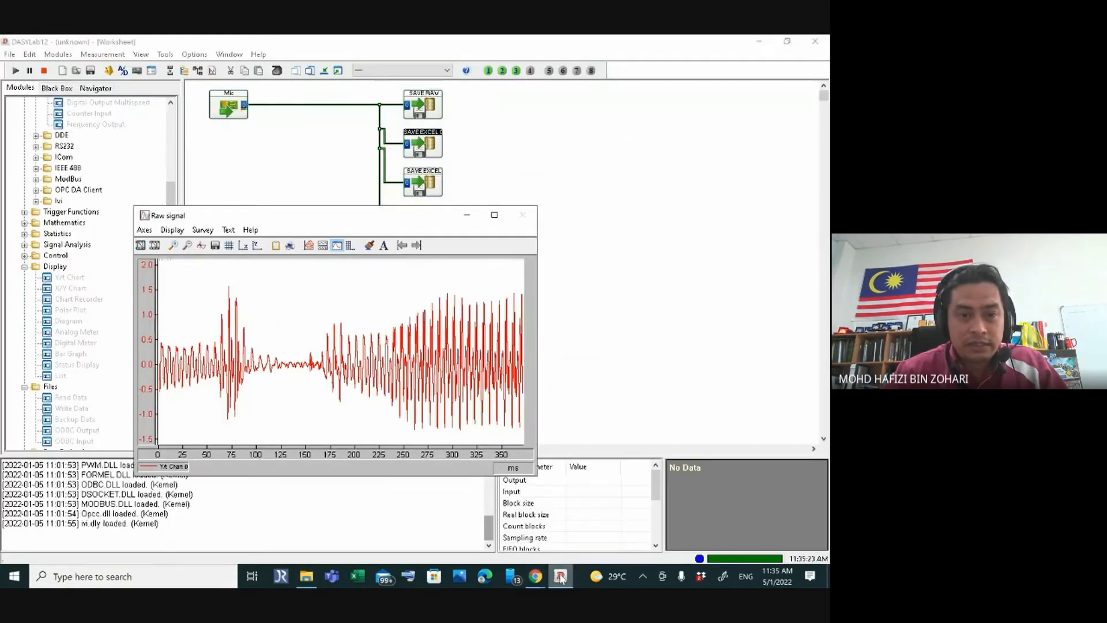
pyautogui.click(44, 70)
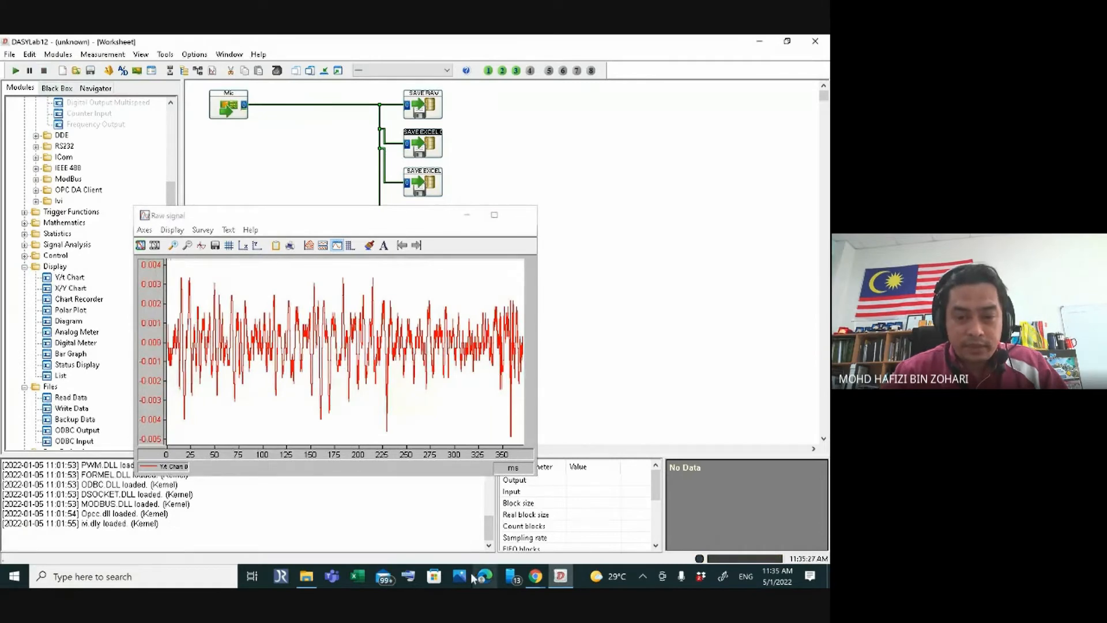
# - Switch to File Explorer and examine the Laboratory and Trigger folders for the recorded output files
pyautogui.click(306, 576)
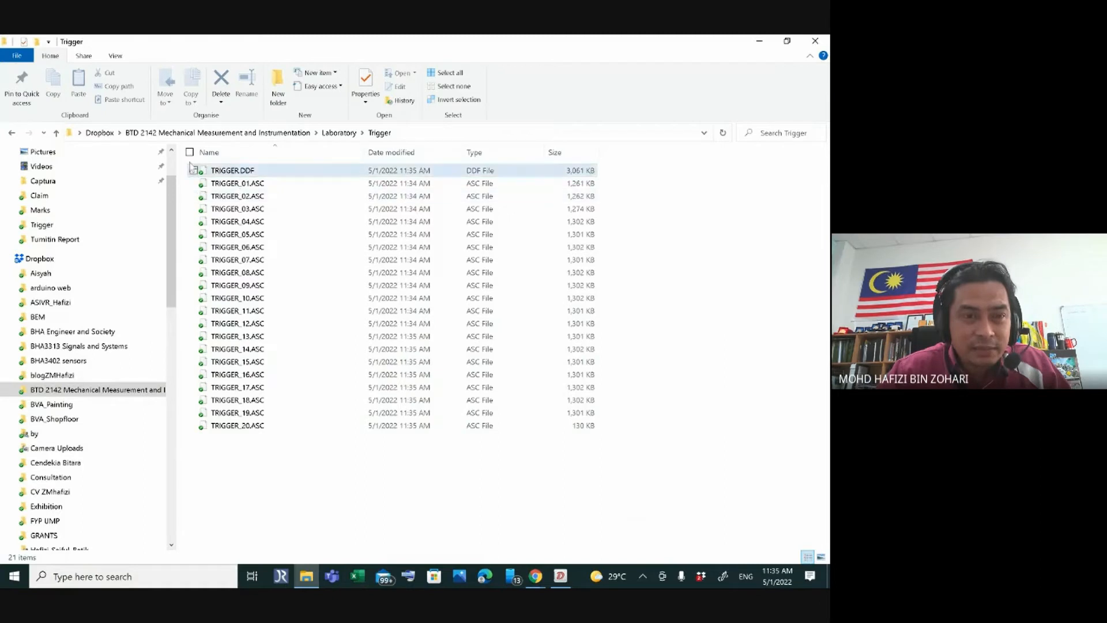
pyautogui.click(337, 133)
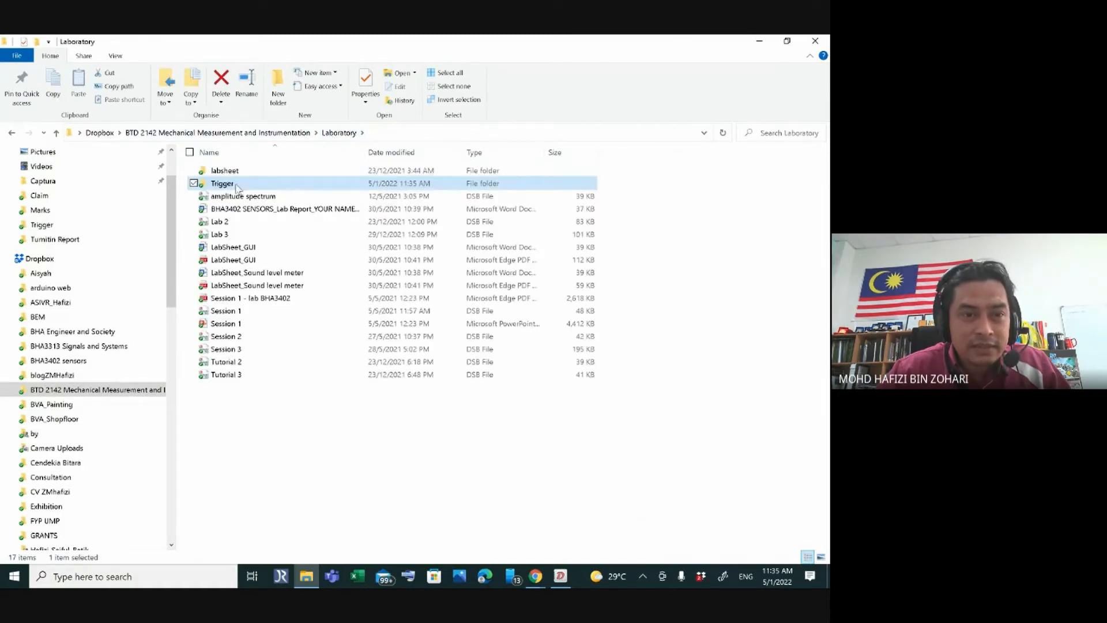
pyautogui.doubleClick(228, 183)
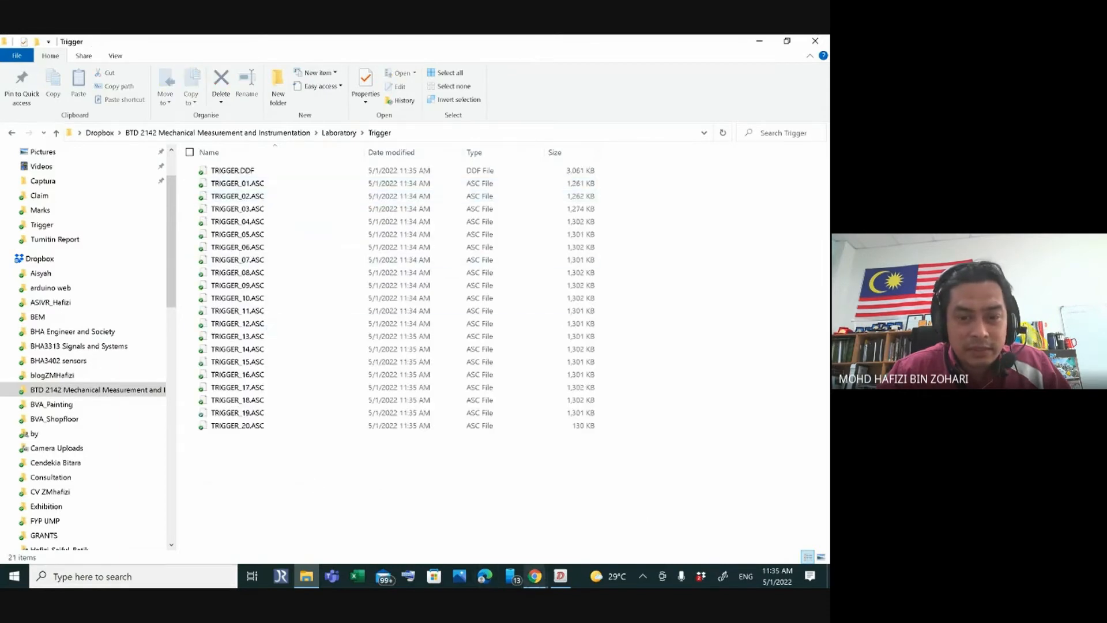
# - Switch to DASYLab and, from SAVE EXCEL C's output file selection, transfer TRIGGER_C.ASC from the data folder into the Dropbox course's Laboratory\Trigger folder
pyautogui.click(559, 577)
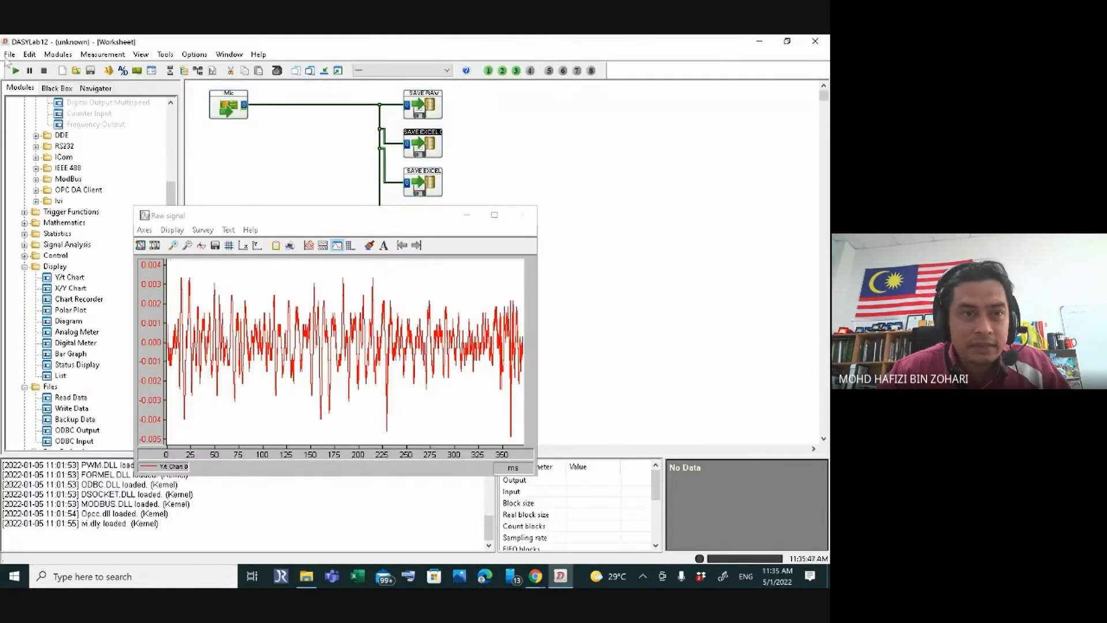
pyautogui.doubleClick(422, 147)
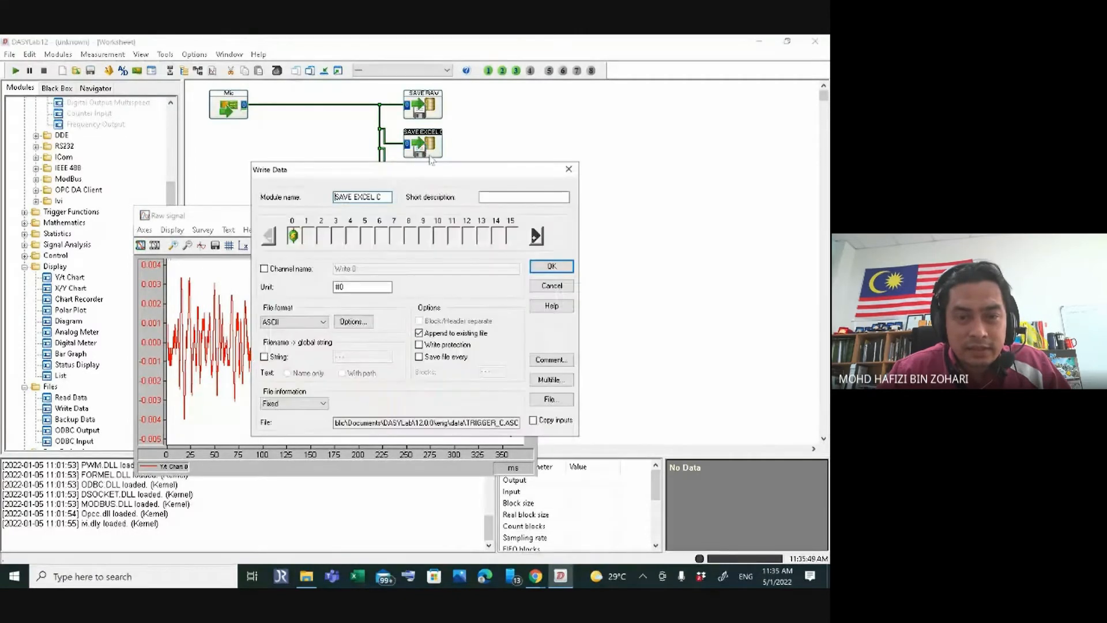
pyautogui.click(555, 400)
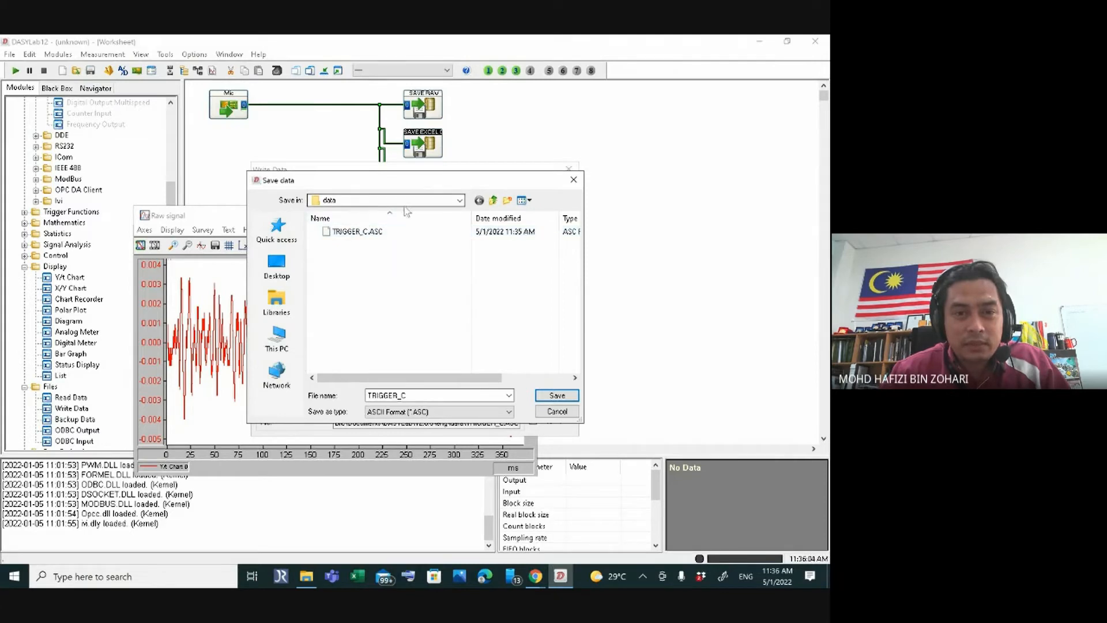
pyautogui.click(364, 235)
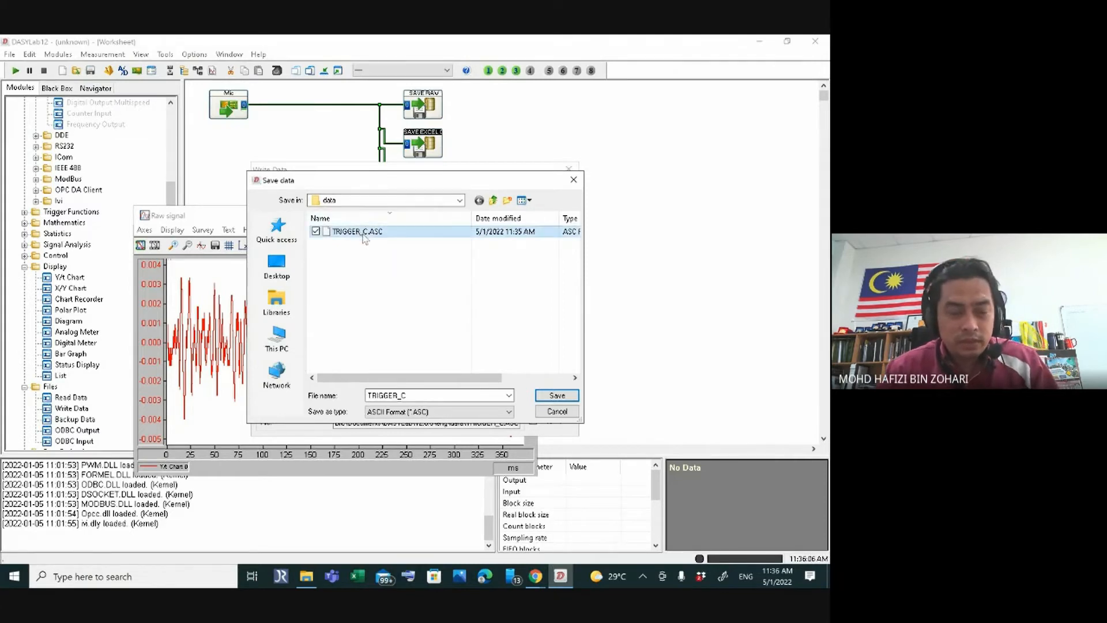
pyautogui.click(459, 201)
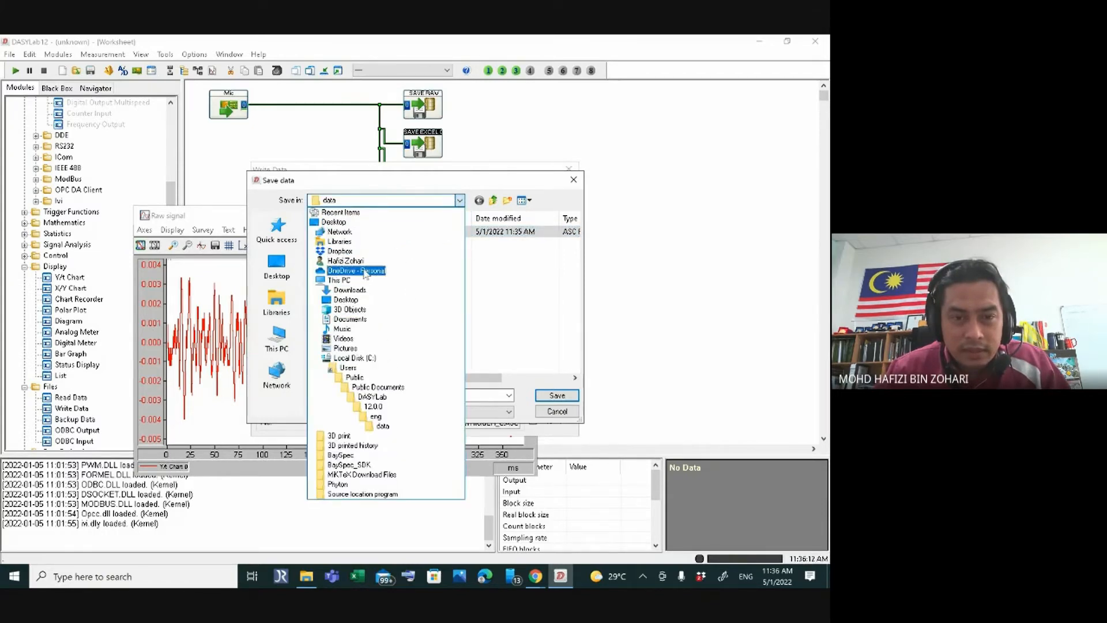
pyautogui.click(359, 252)
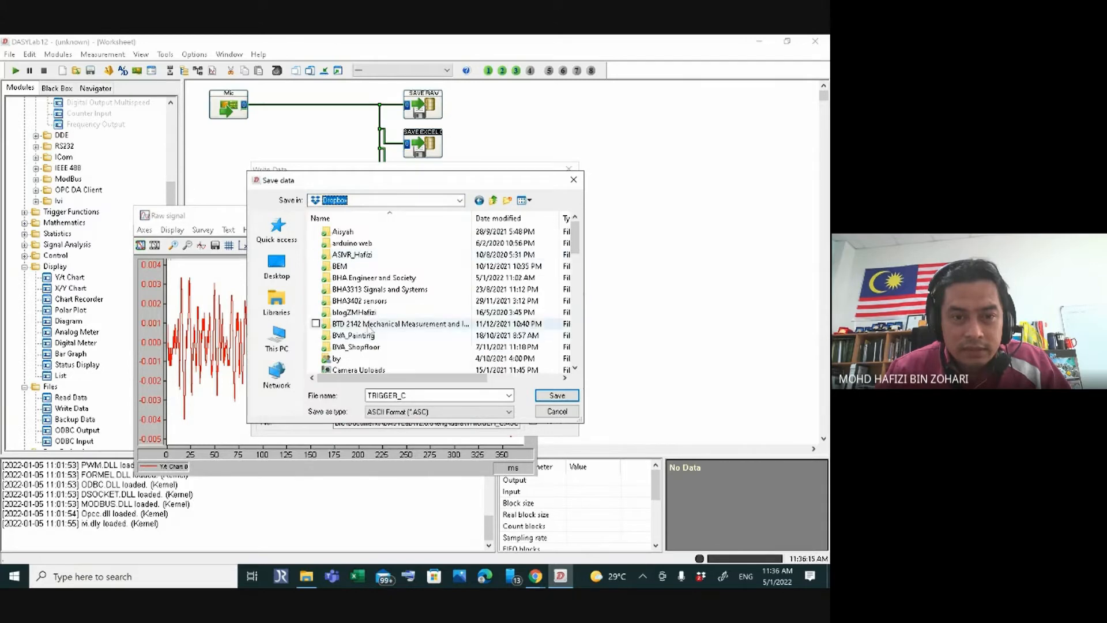
pyautogui.doubleClick(370, 329)
pyautogui.doubleClick(349, 254)
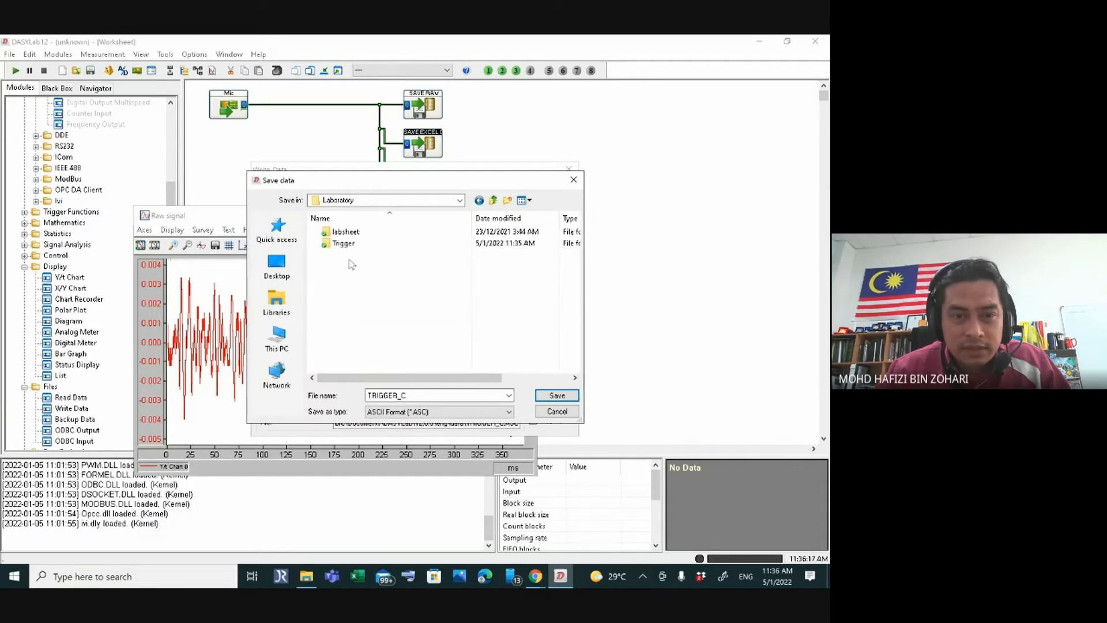
pyautogui.doubleClick(344, 243)
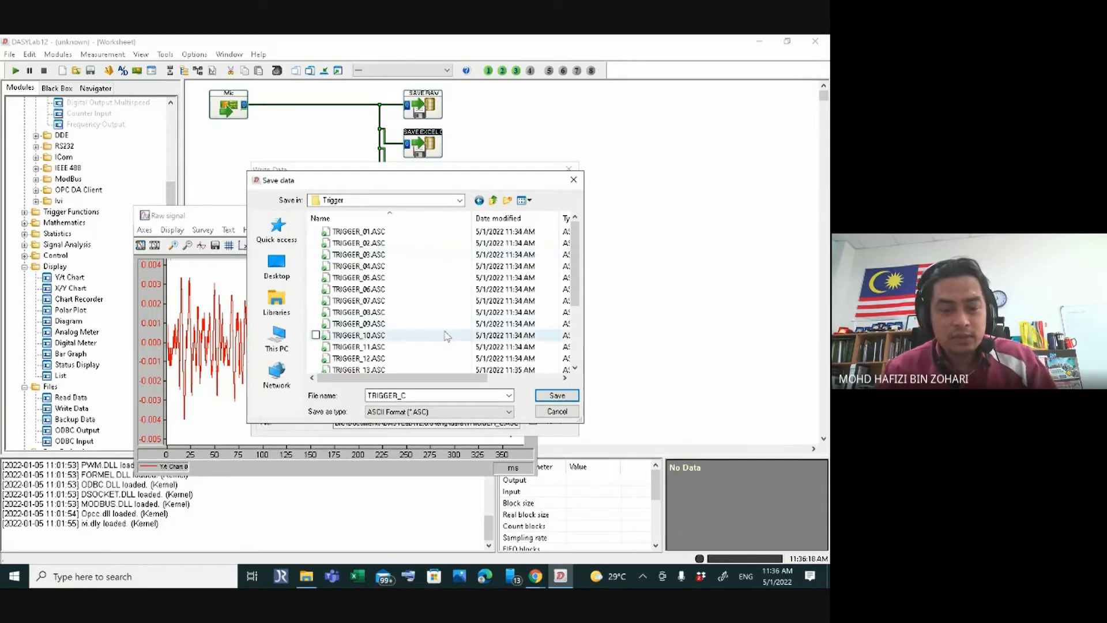
pyautogui.scroll(-3, 436, 335)
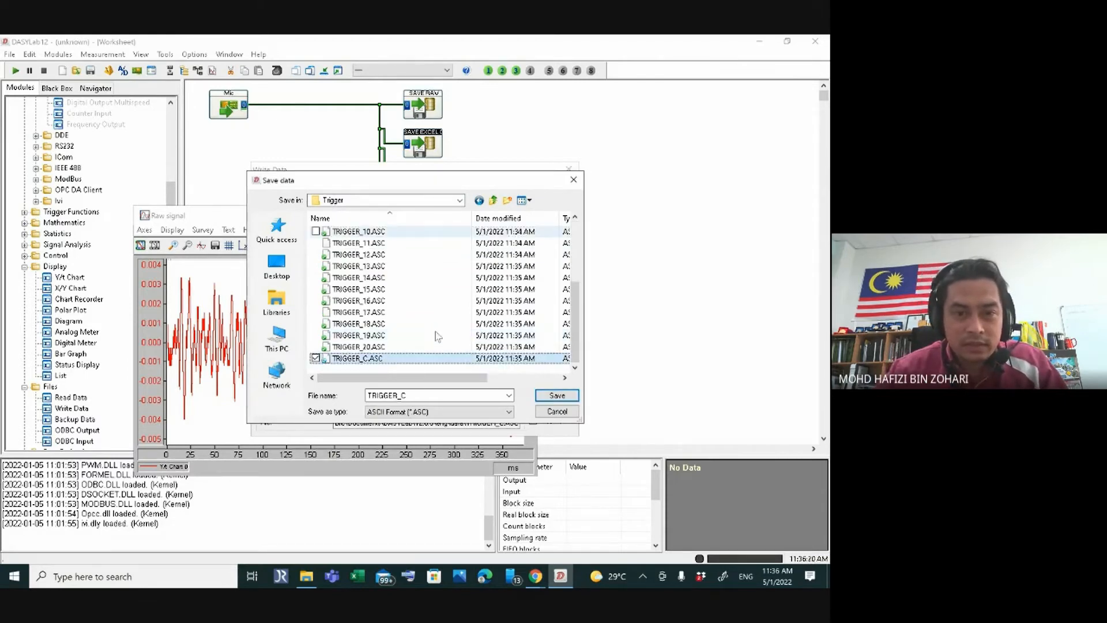
# - Set SAVE EXCEL C's output file to TRIGGER_C in the Trigger folder, accept replacing the existing file, and apply the module settings
pyautogui.click(557, 395)
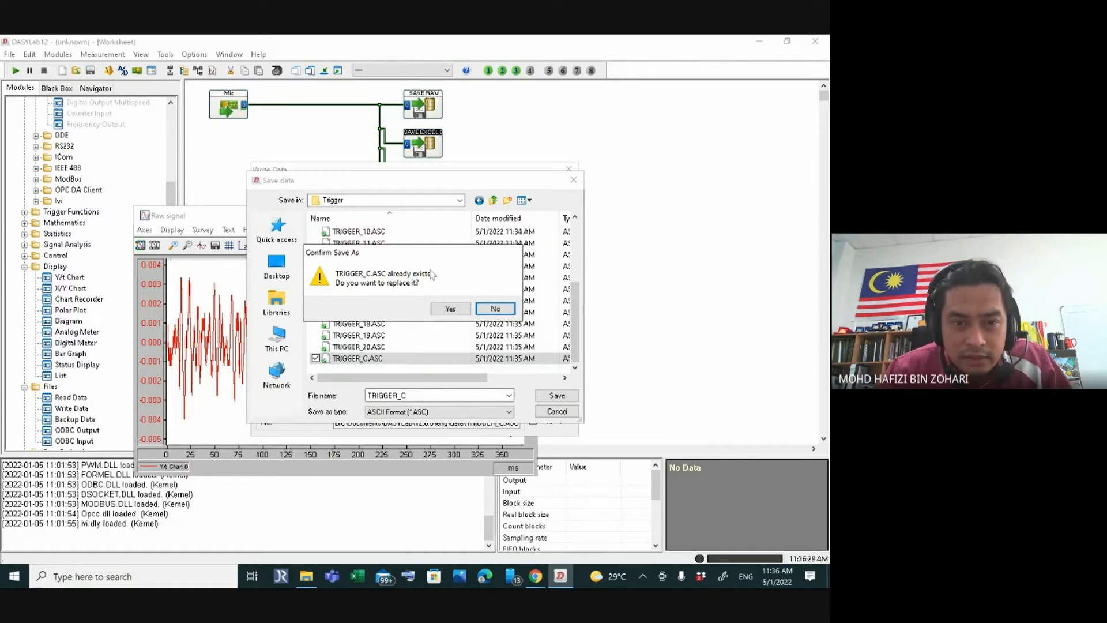
pyautogui.click(457, 312)
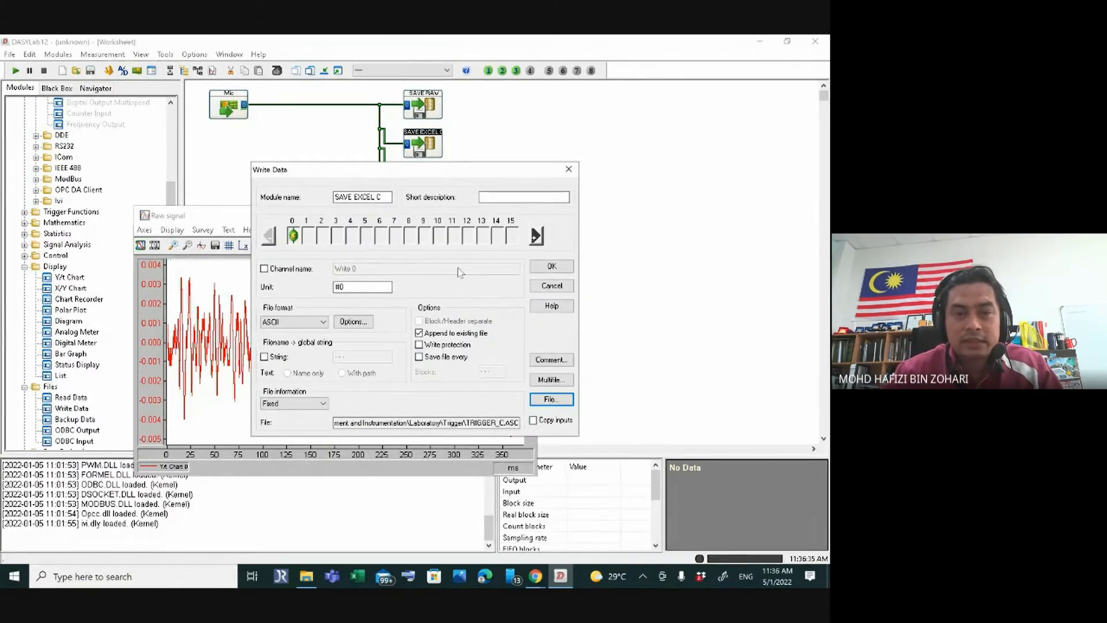
pyautogui.click(549, 266)
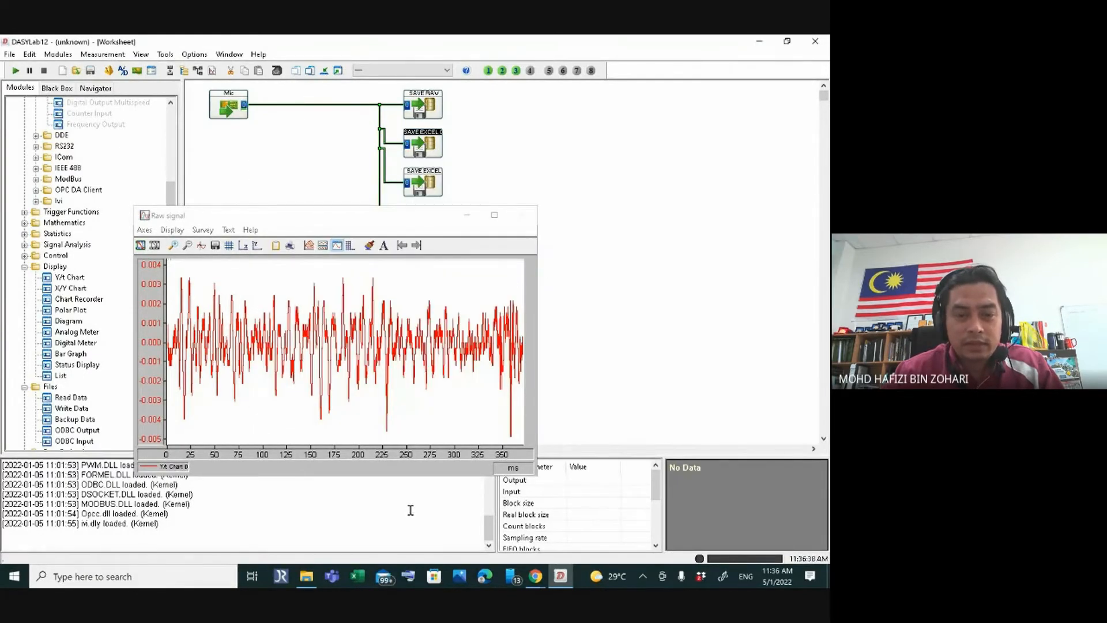
# - Switch to File Explorer and review the Trigger folder's recorded files, selecting TRIGGER.DDF
pyautogui.click(307, 577)
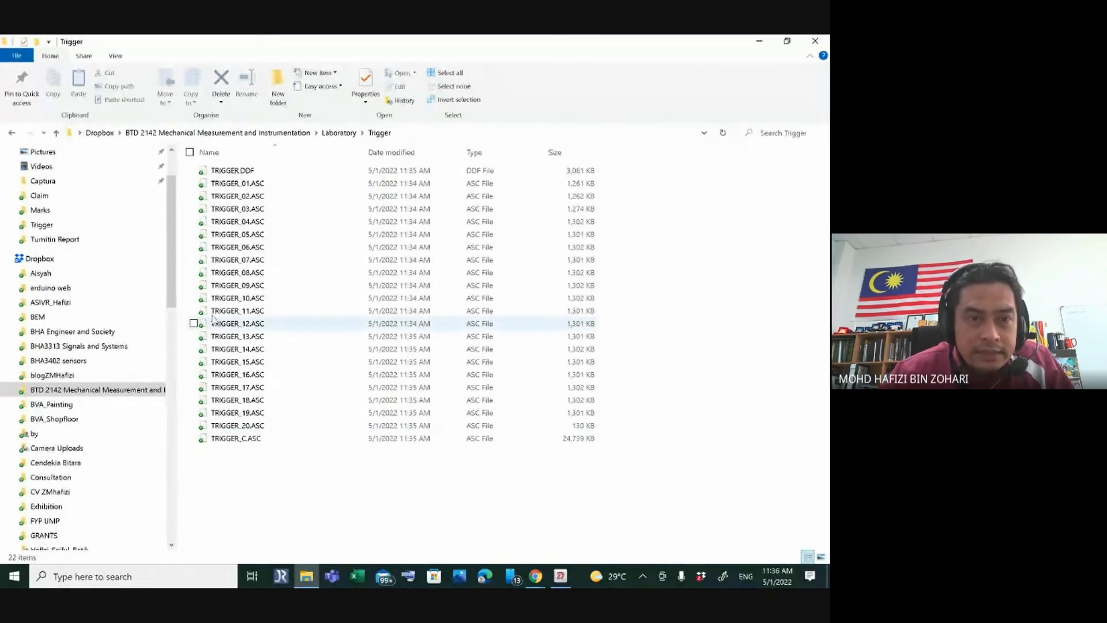
pyautogui.click(232, 173)
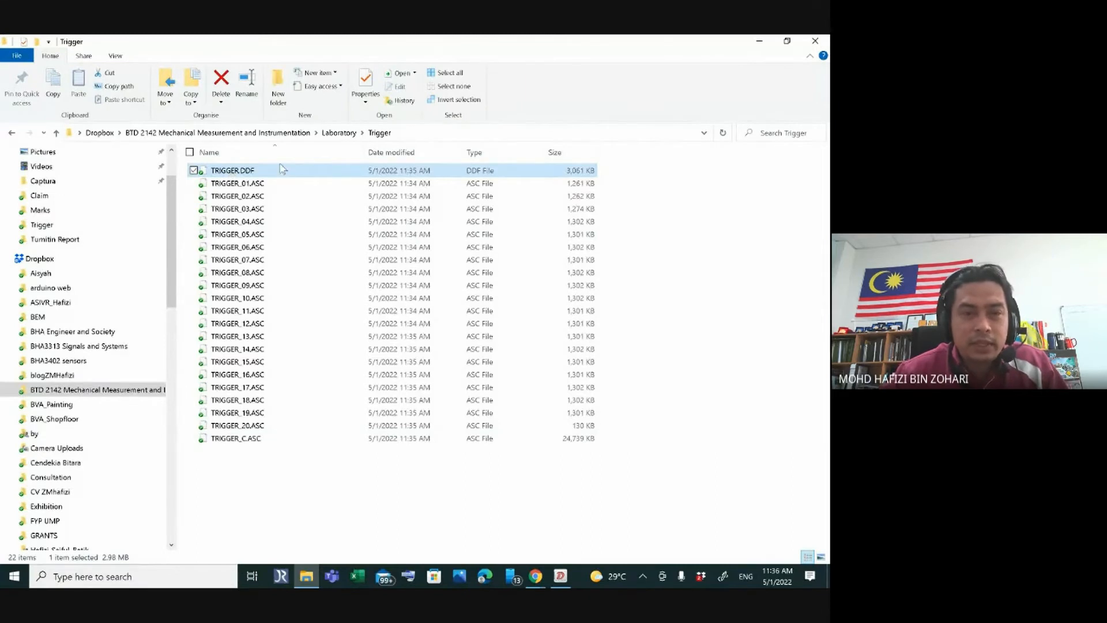
# - Select TRIGGER_01.ASC in the Trigger folder, switch to Excel, create a blank workbook and start browsing for a file to open
pyautogui.click(233, 184)
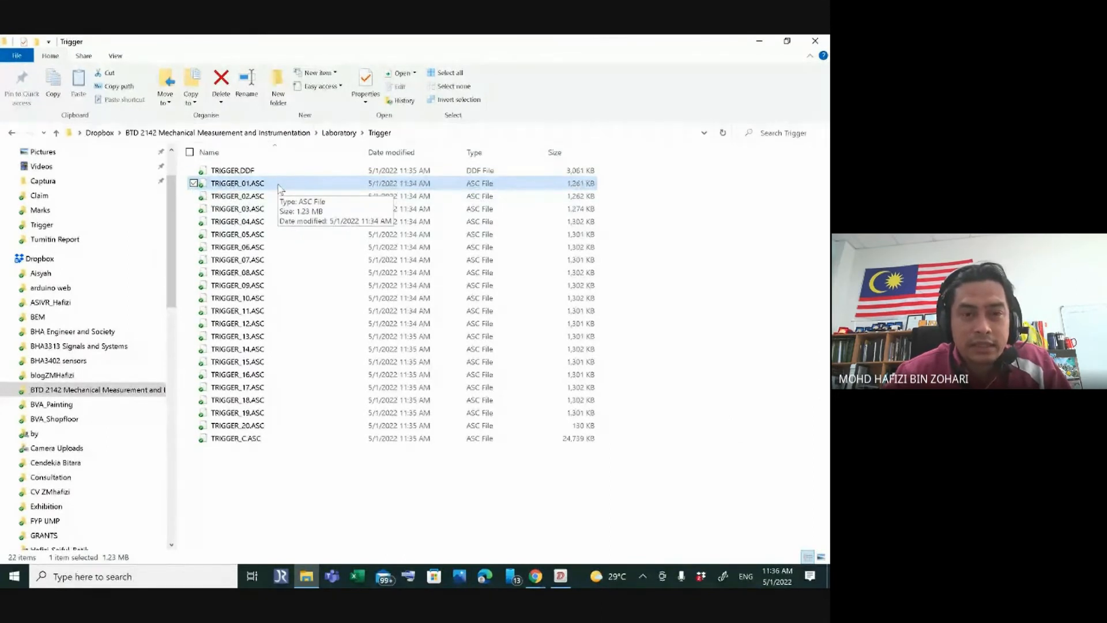
pyautogui.click(359, 583)
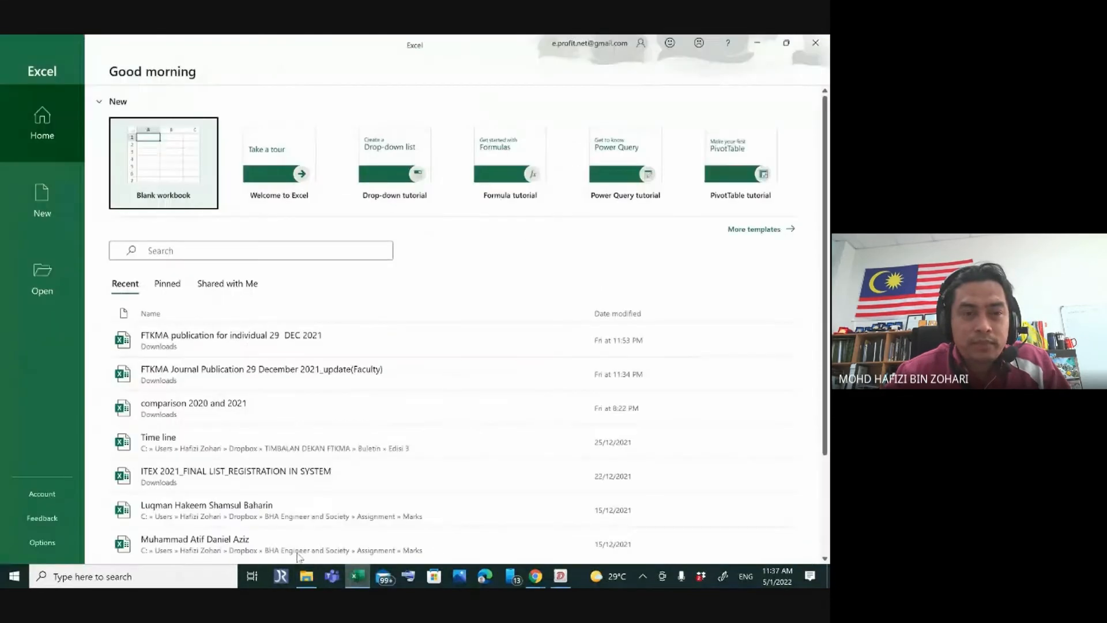
pyautogui.click(151, 170)
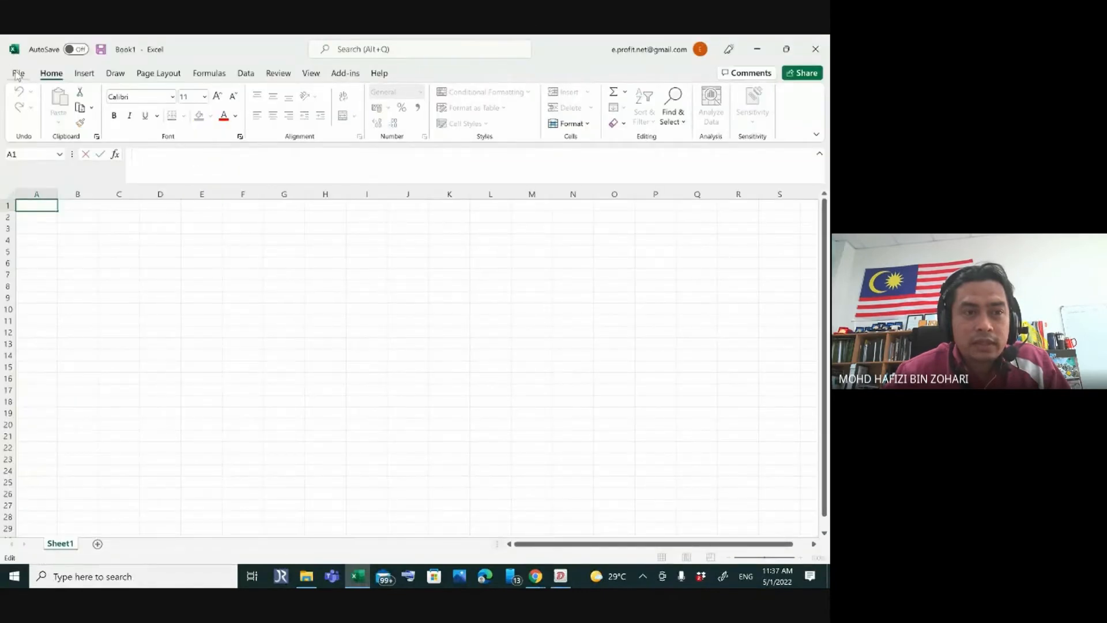
pyautogui.click(18, 73)
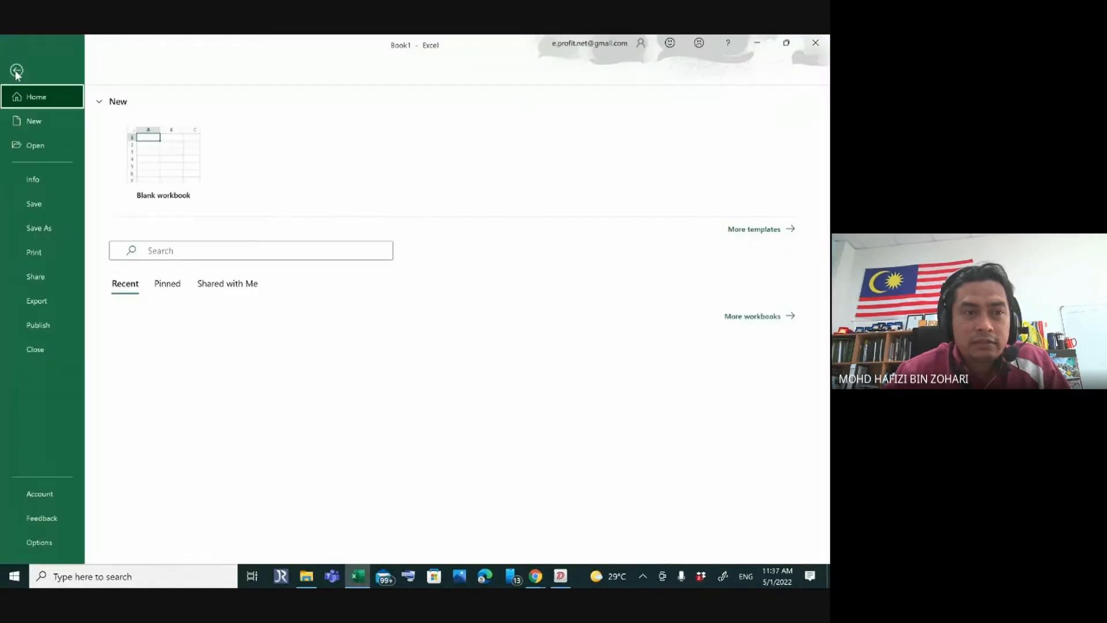
pyautogui.click(31, 149)
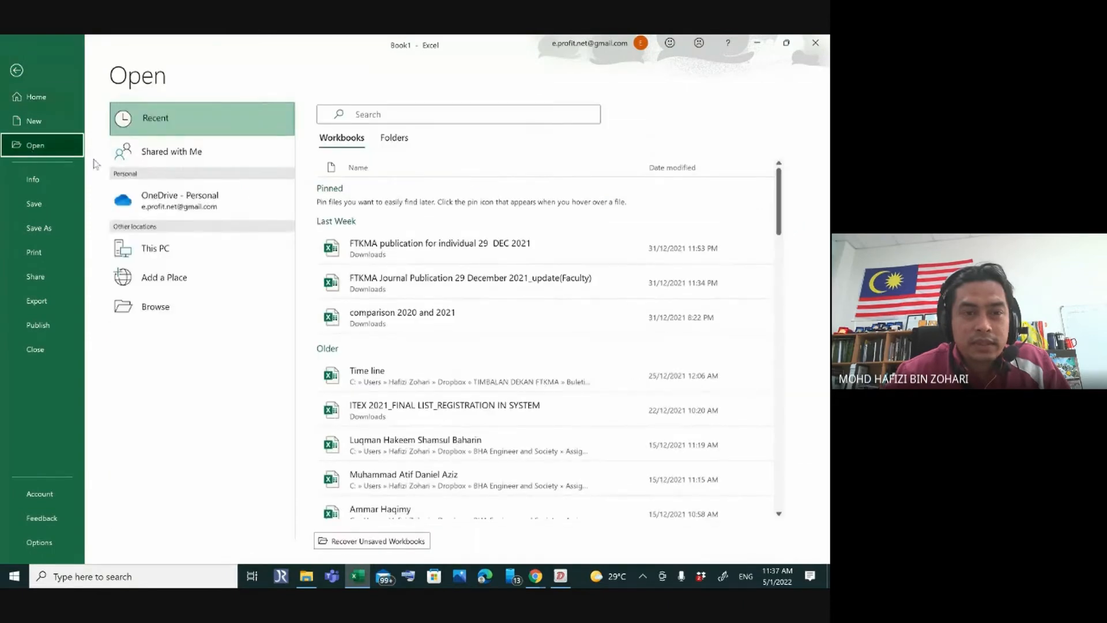
pyautogui.click(158, 310)
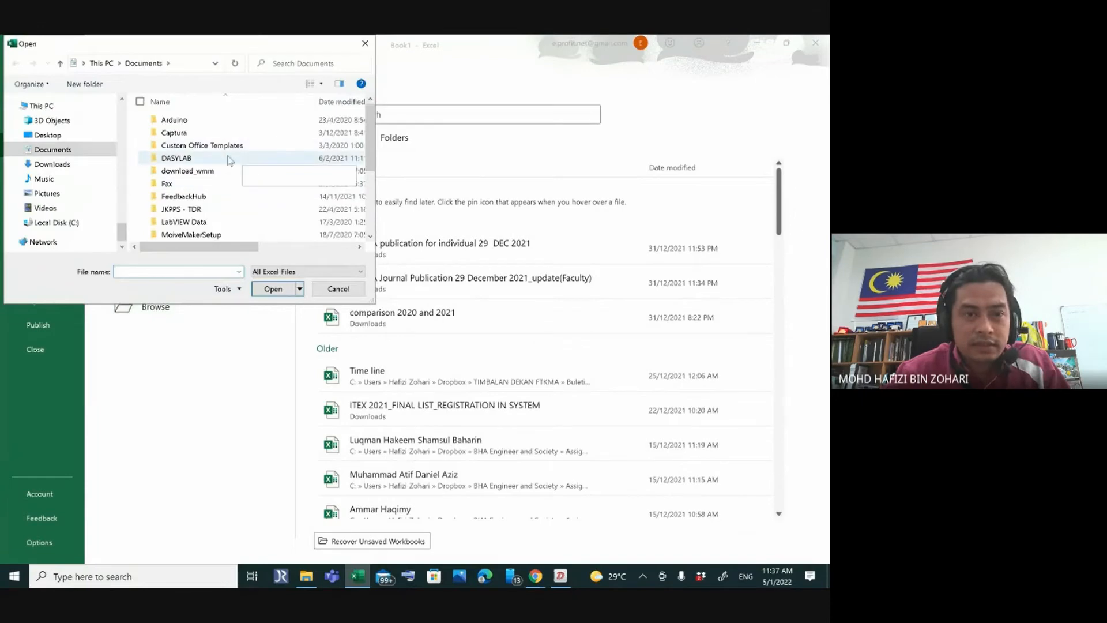
# - Browse to the Laboratory\Trigger folder inside Dropbox's BTD 2142 Mechanical Measurement and Instrumentation folder
pyautogui.moveTo(123, 233); pyautogui.dragTo(131, 192)
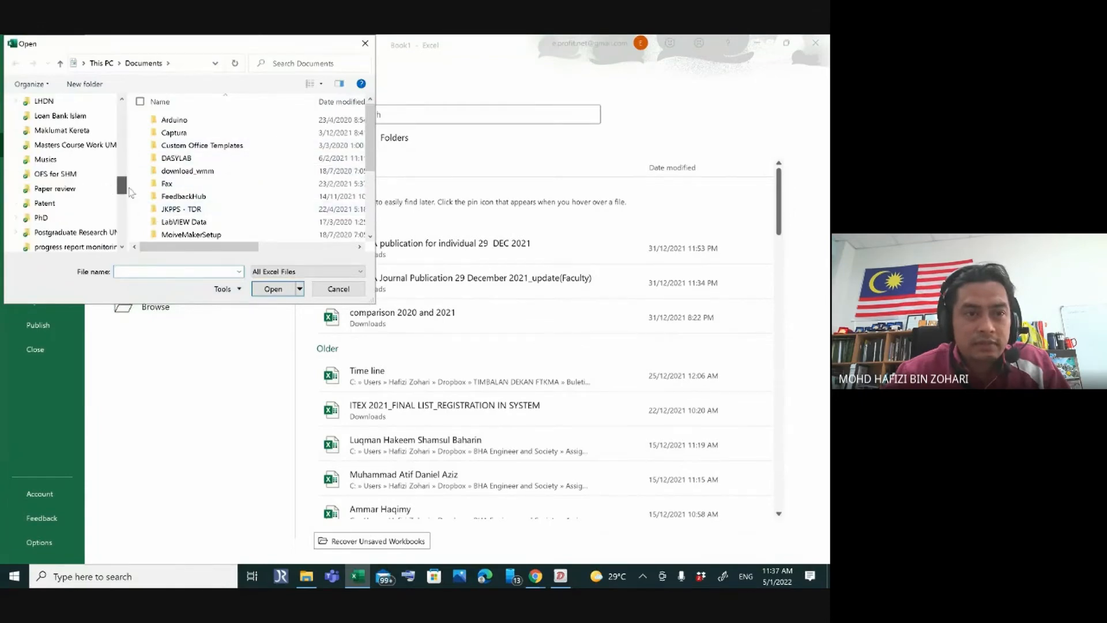
pyautogui.scroll(5, 87, 173)
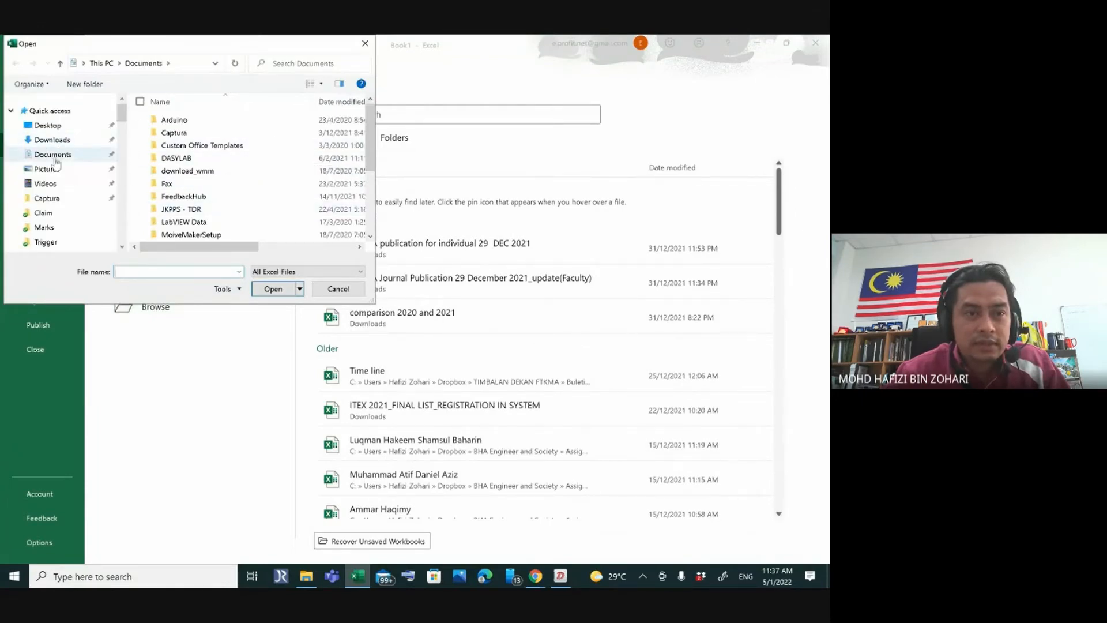
pyautogui.scroll(-2, 52, 219)
pyautogui.click(51, 241)
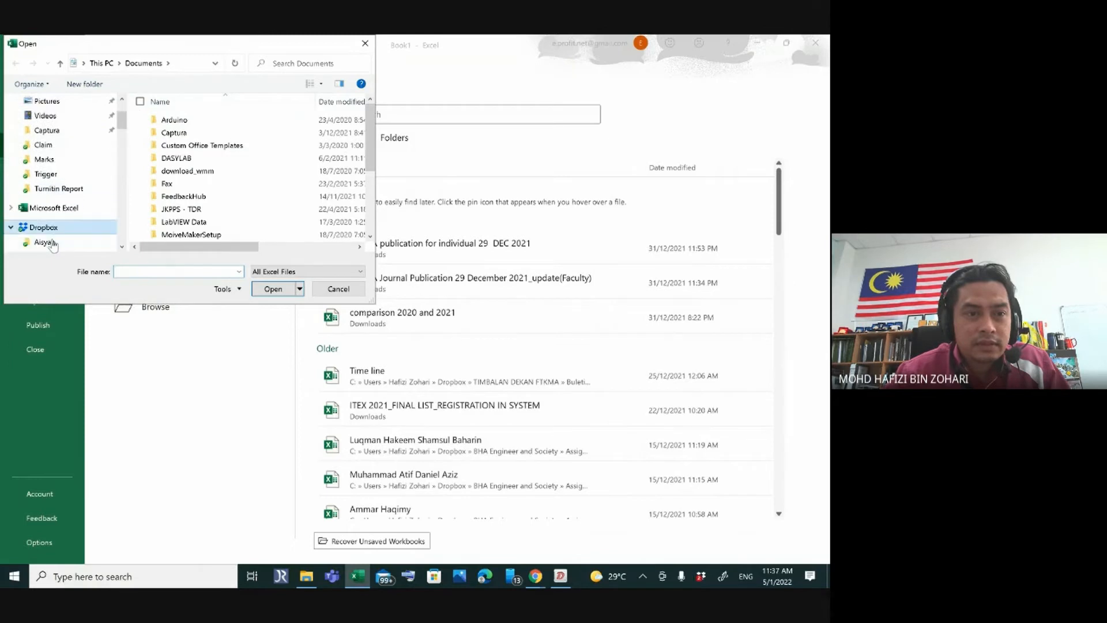
pyautogui.scroll(-12, 232, 182)
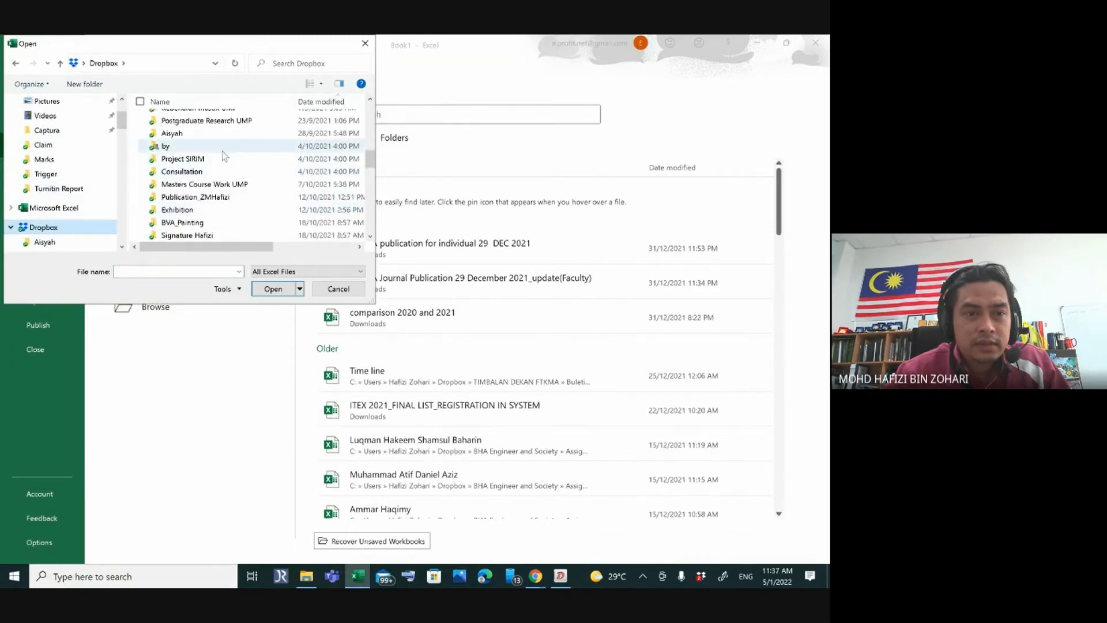
pyautogui.scroll(2, 222, 160)
pyautogui.scroll(-7, 223, 165)
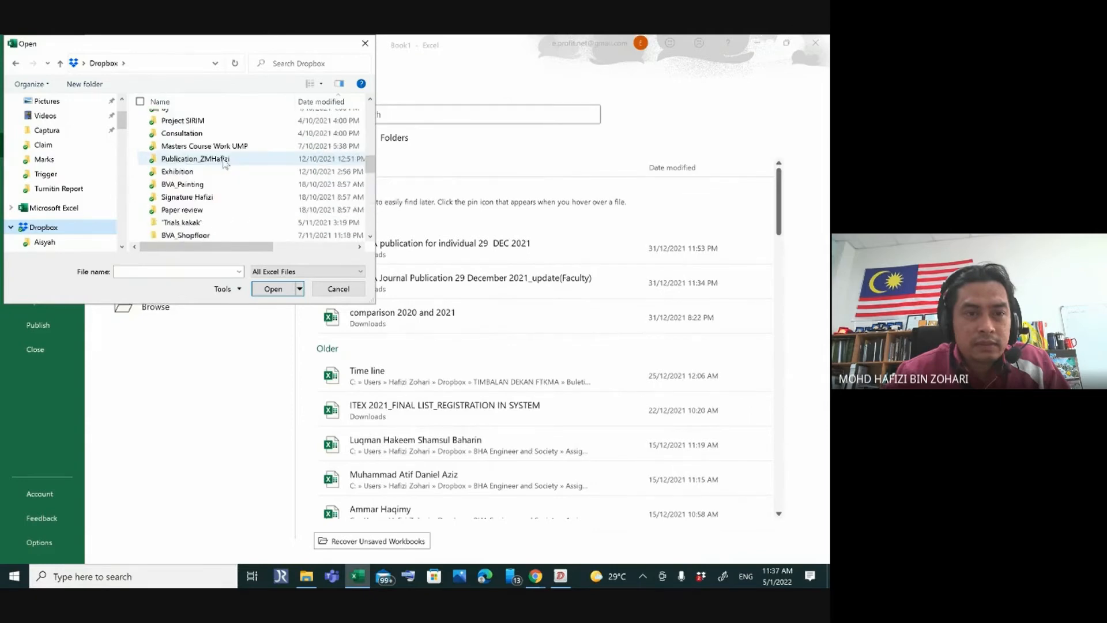
pyautogui.doubleClick(225, 173)
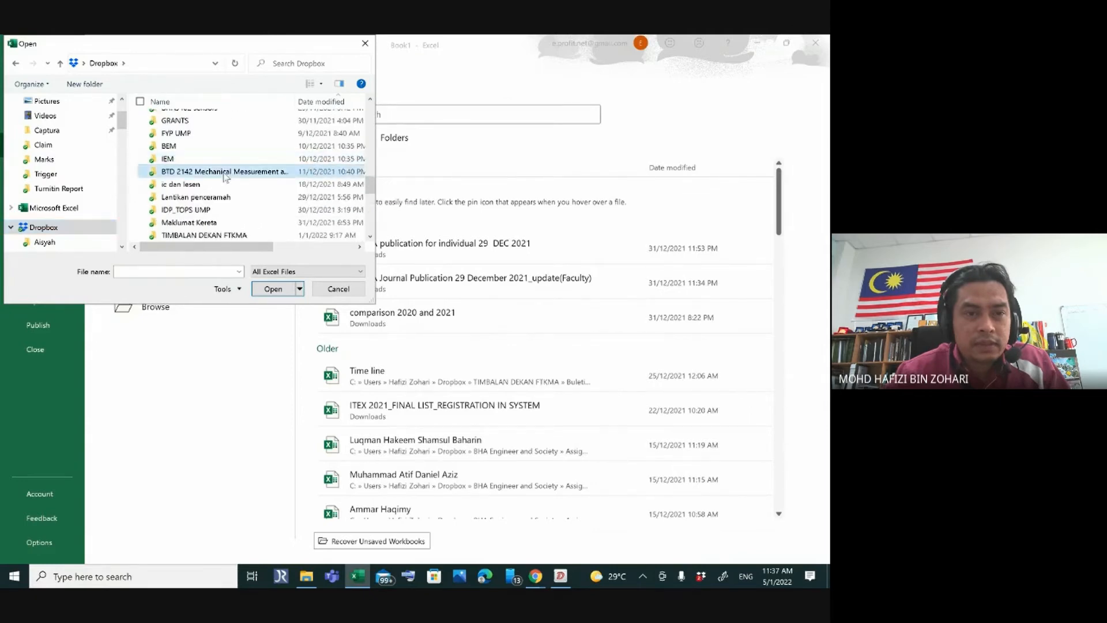
pyautogui.click(182, 147)
pyautogui.doubleClick(182, 147)
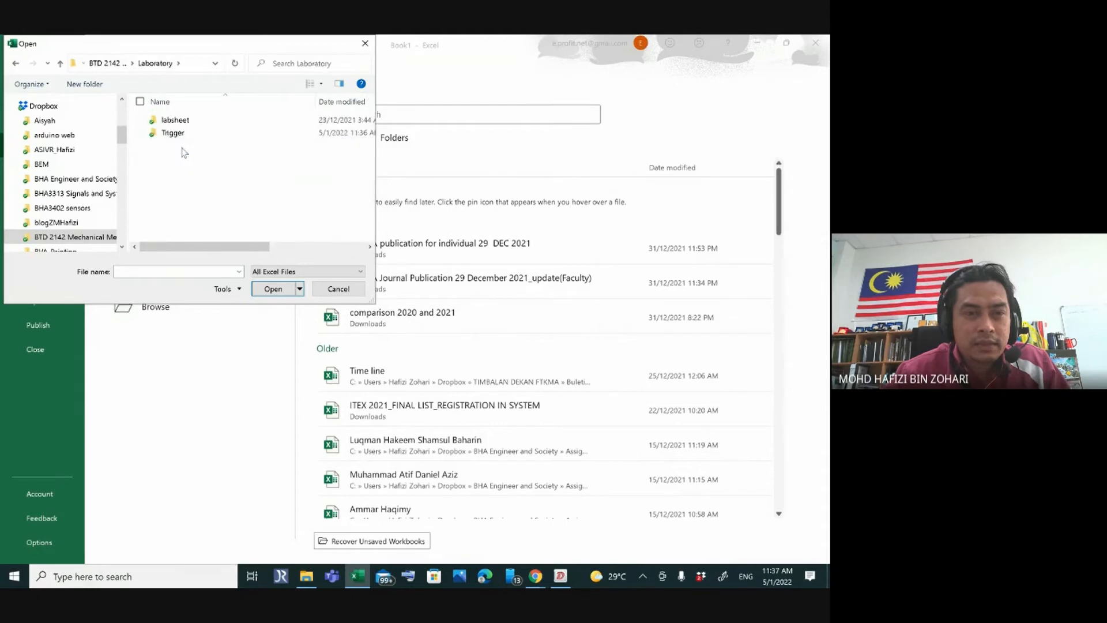
pyautogui.doubleClick(178, 133)
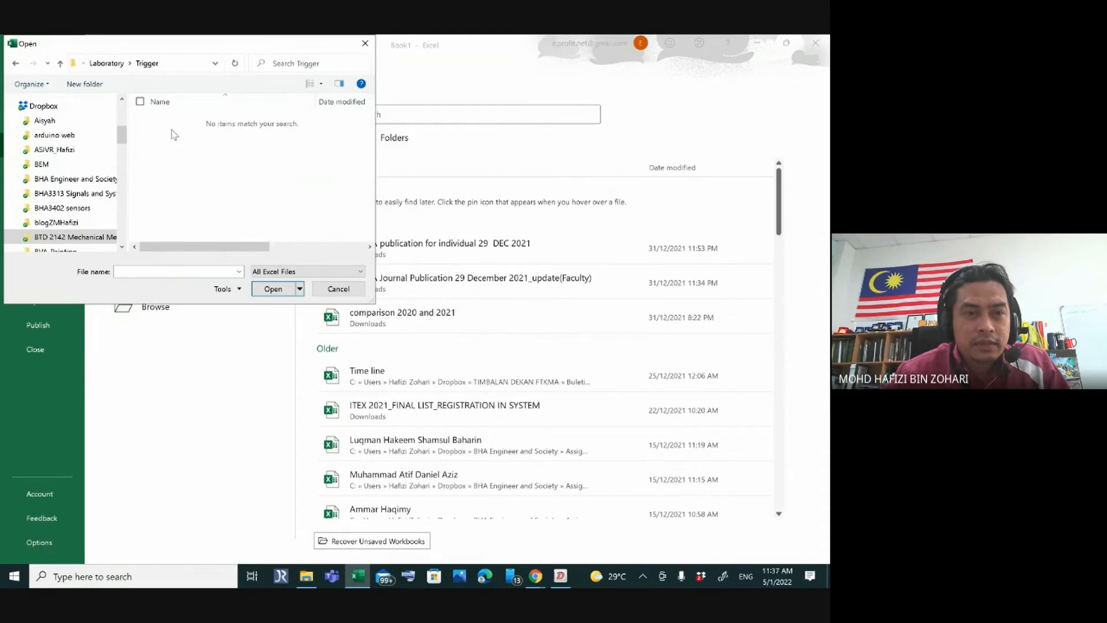
# - Show all file types in the Trigger folder and open TRIGGER_01.ASC
pyautogui.click(296, 274)
pyautogui.click(294, 283)
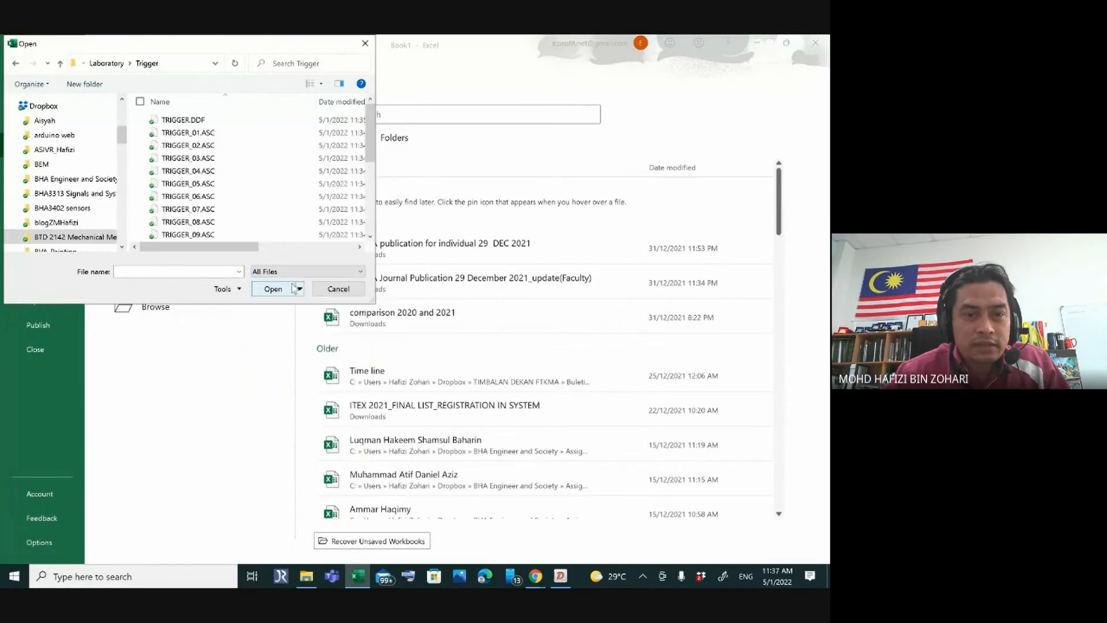
pyautogui.scroll(-2, 220, 154)
pyautogui.scroll(2, 220, 155)
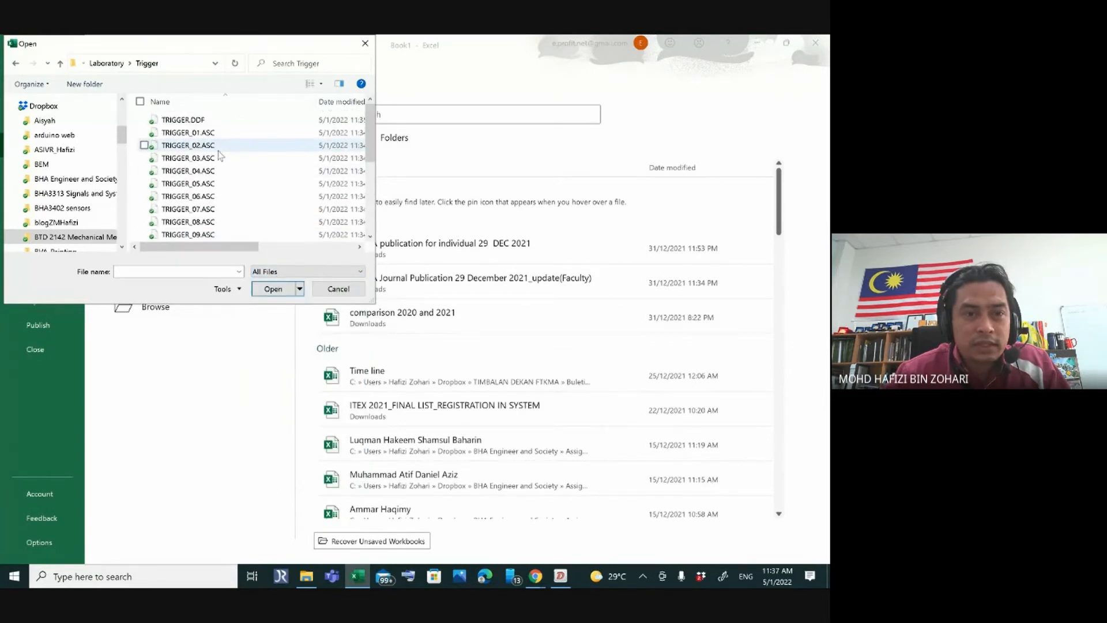
pyautogui.click(189, 133)
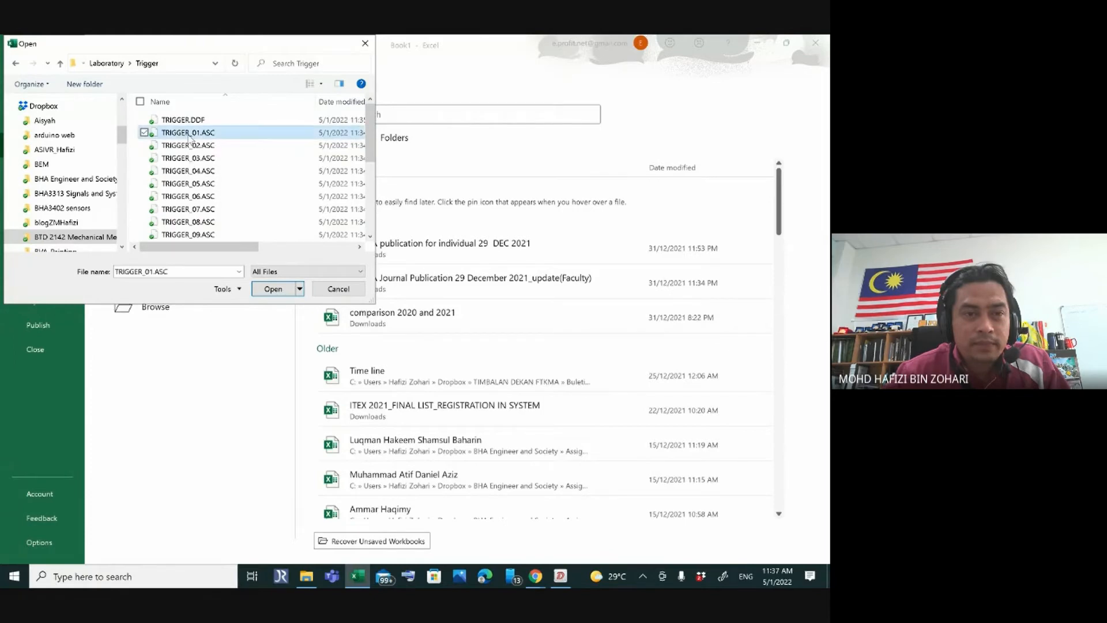
pyautogui.click(272, 290)
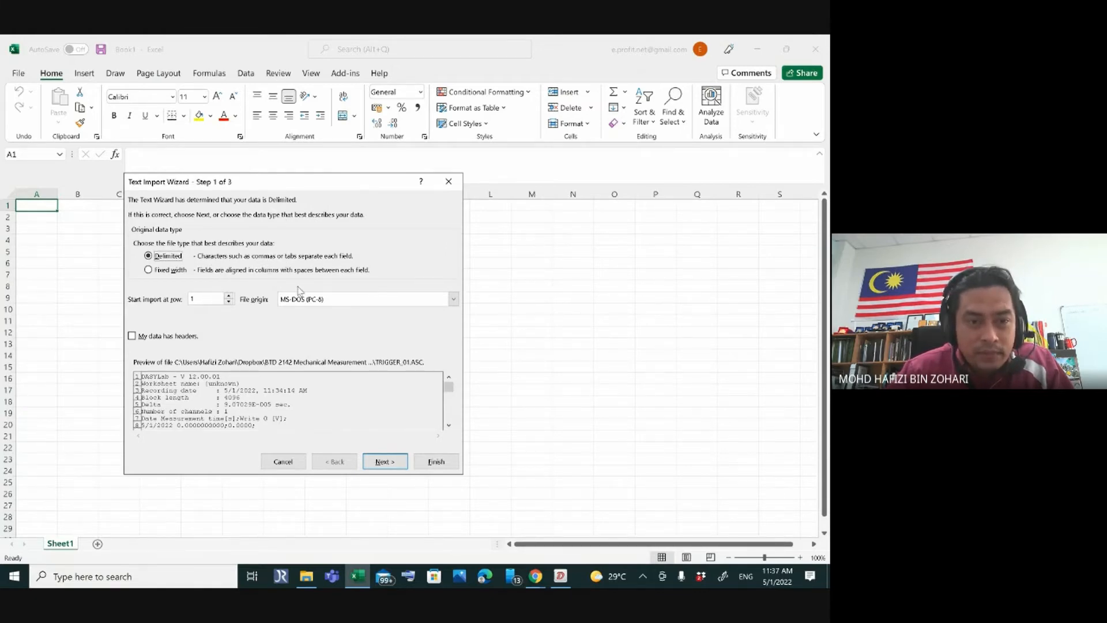
# - Import the text as delimited data with Semicolon as the only delimiter and General column format
pyautogui.click(384, 461)
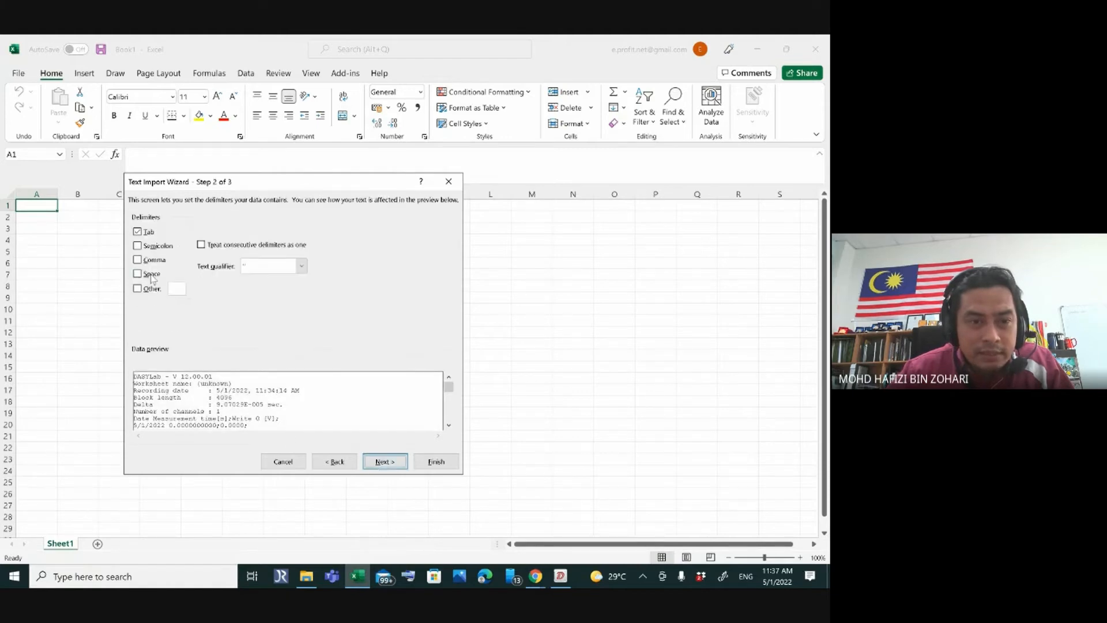
pyautogui.click(137, 246)
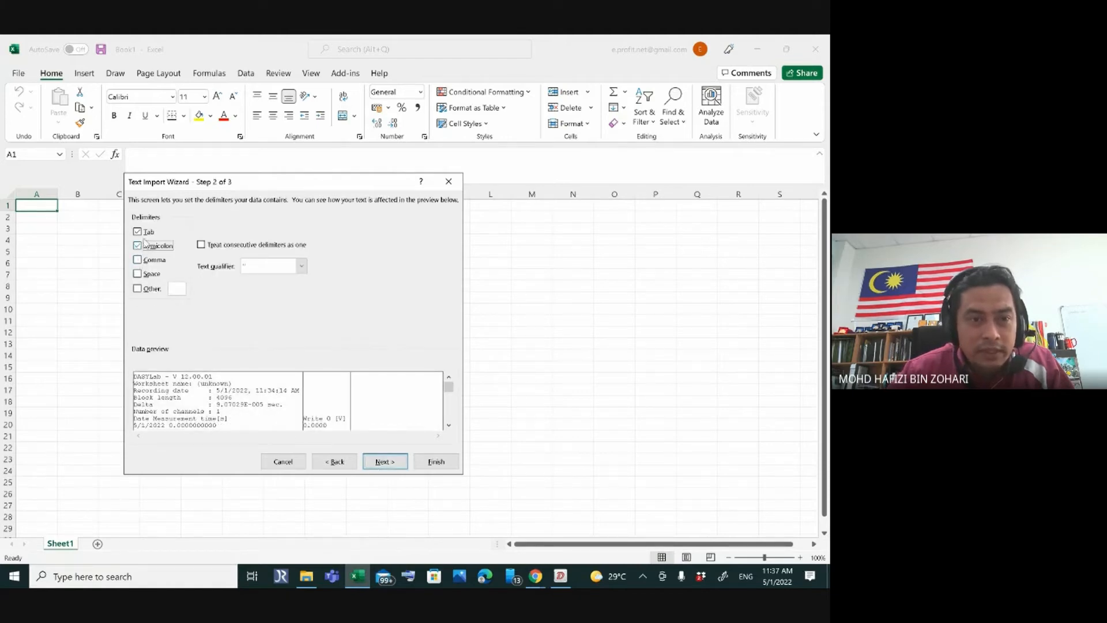
pyautogui.click(137, 231)
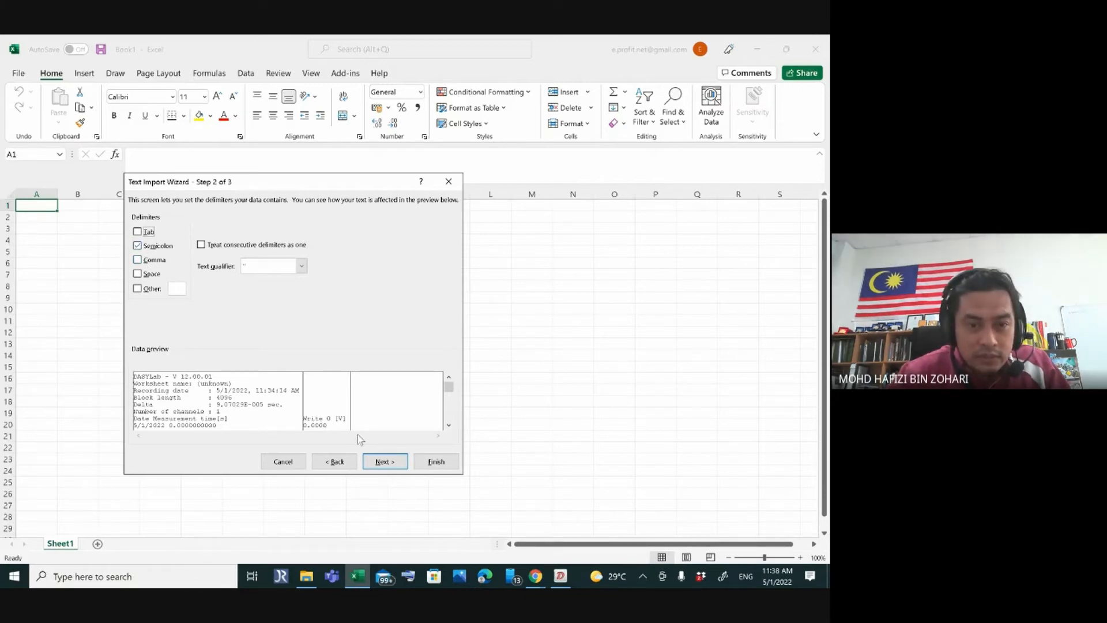
pyautogui.click(381, 462)
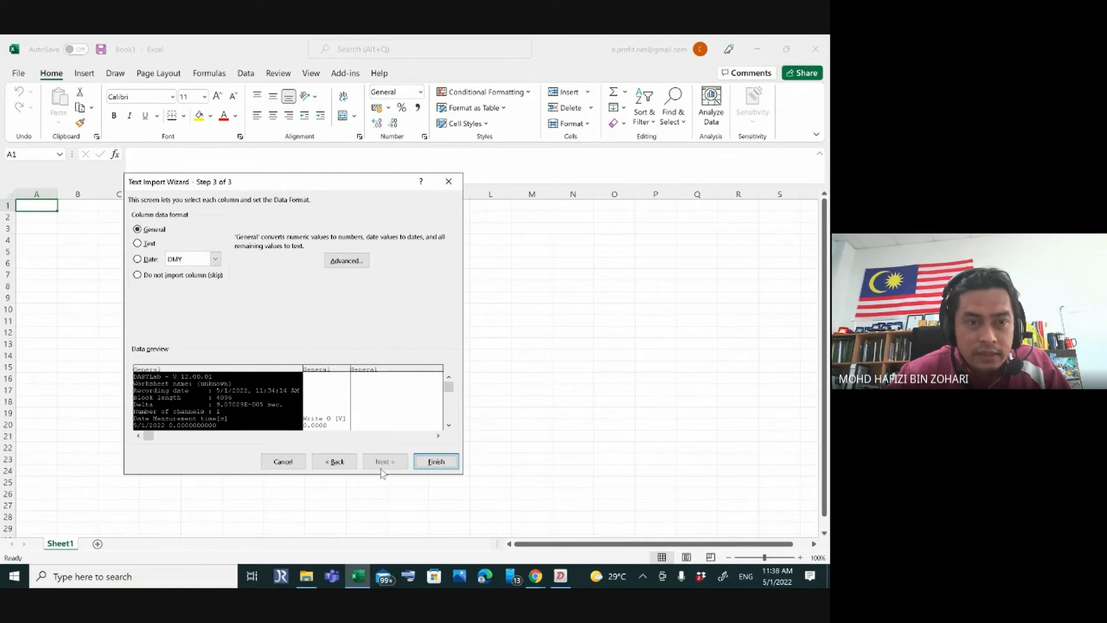
pyautogui.click(431, 461)
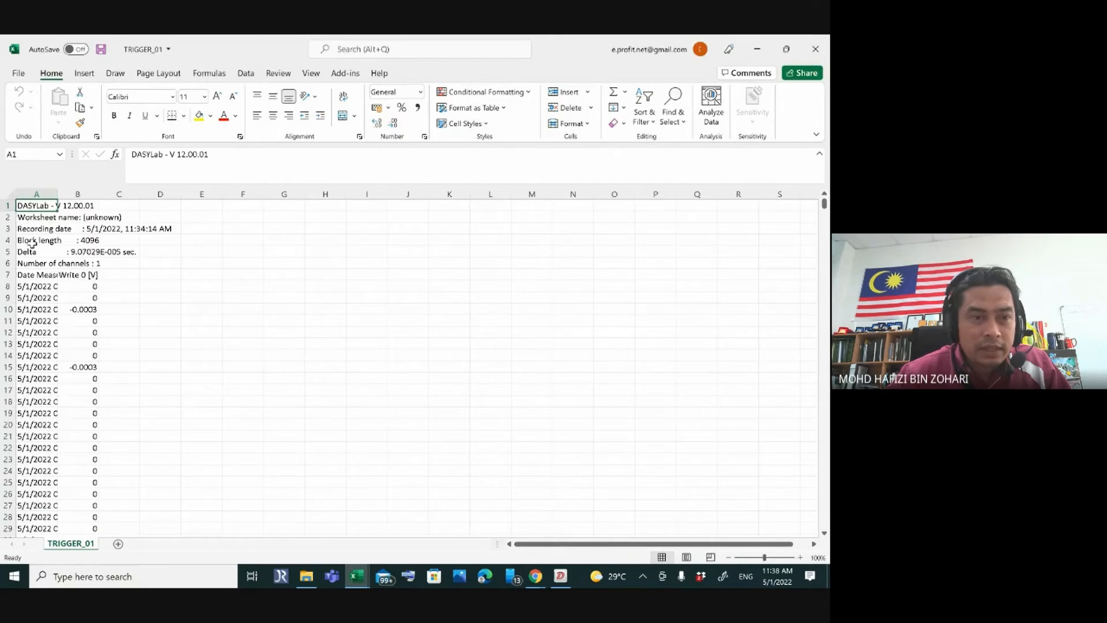
# - Auto-fit the width of column A to its header and measurement time entries
pyautogui.moveTo(20, 209); pyautogui.dragTo(72, 262)
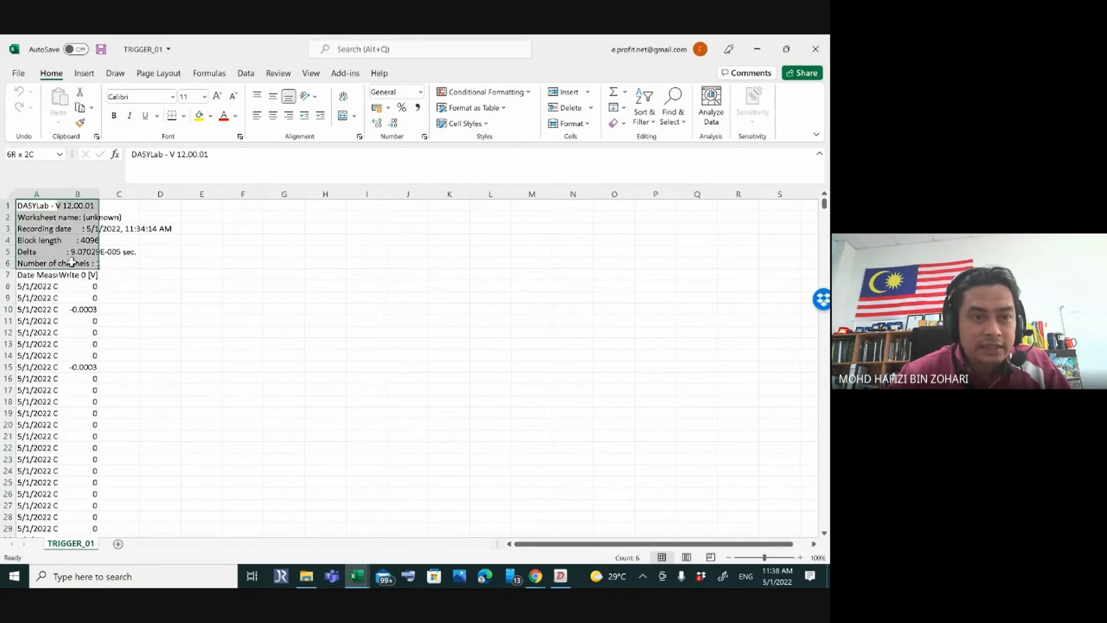
pyautogui.doubleClick(57, 194)
pyautogui.click(125, 239)
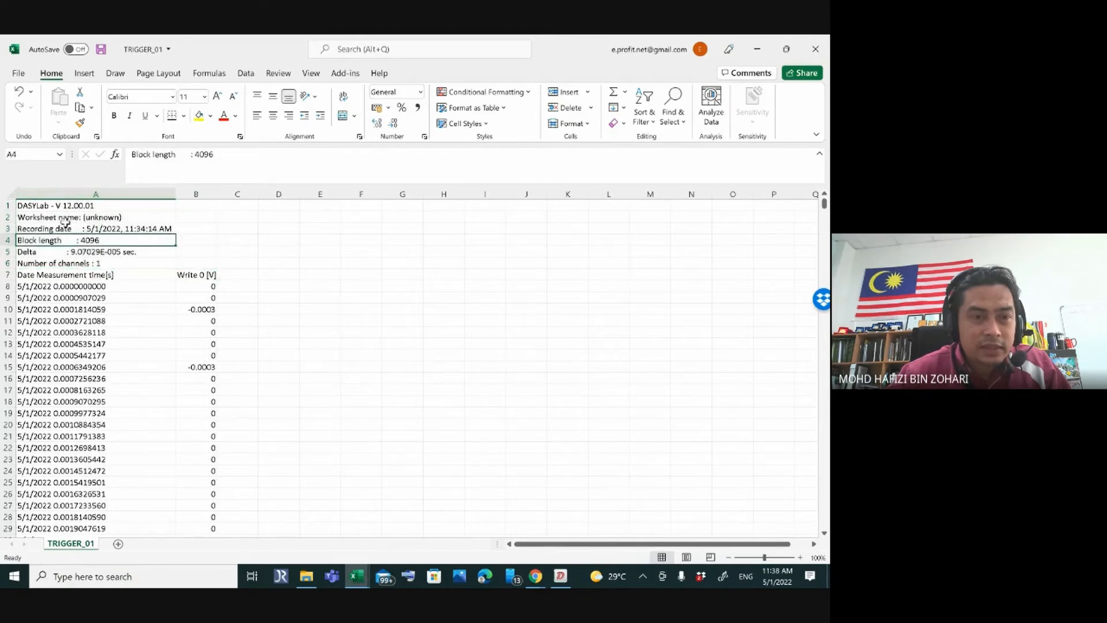
# - Examine the header rows in A1:A6, including worksheet name, recording date, block length and delta
pyautogui.moveTo(27, 204); pyautogui.dragTo(54, 261)
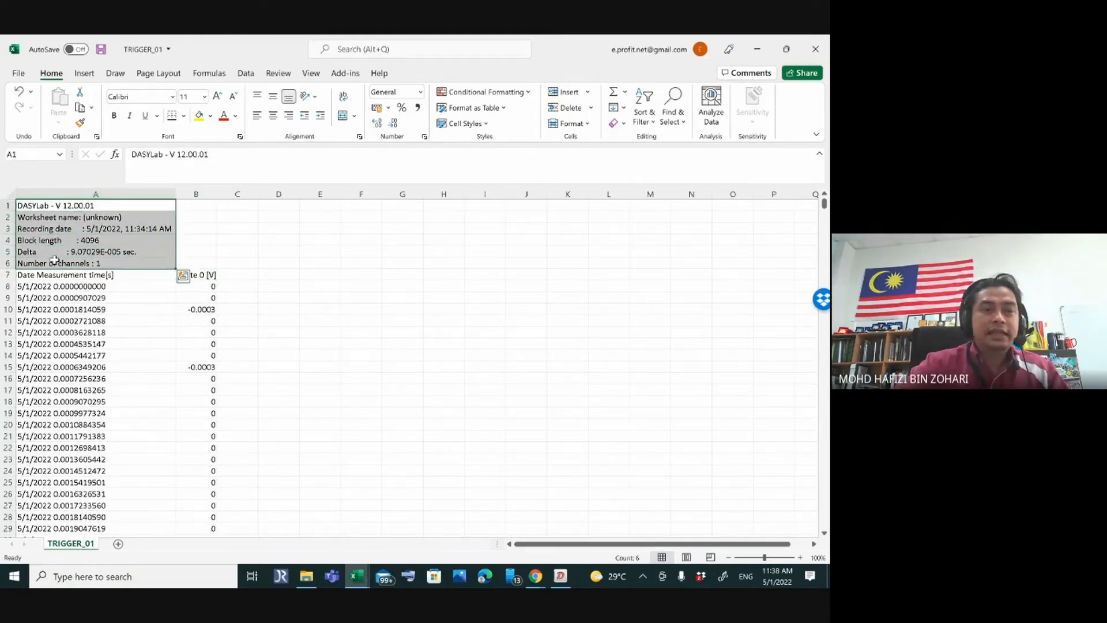
pyautogui.click(50, 216)
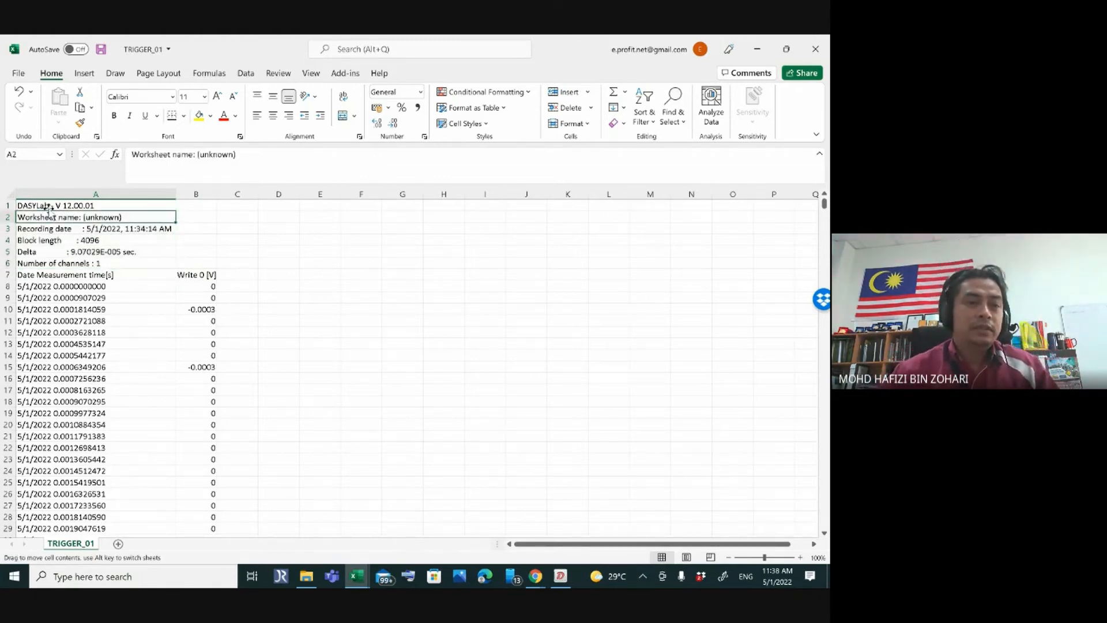
pyautogui.click(54, 194)
pyautogui.click(56, 205)
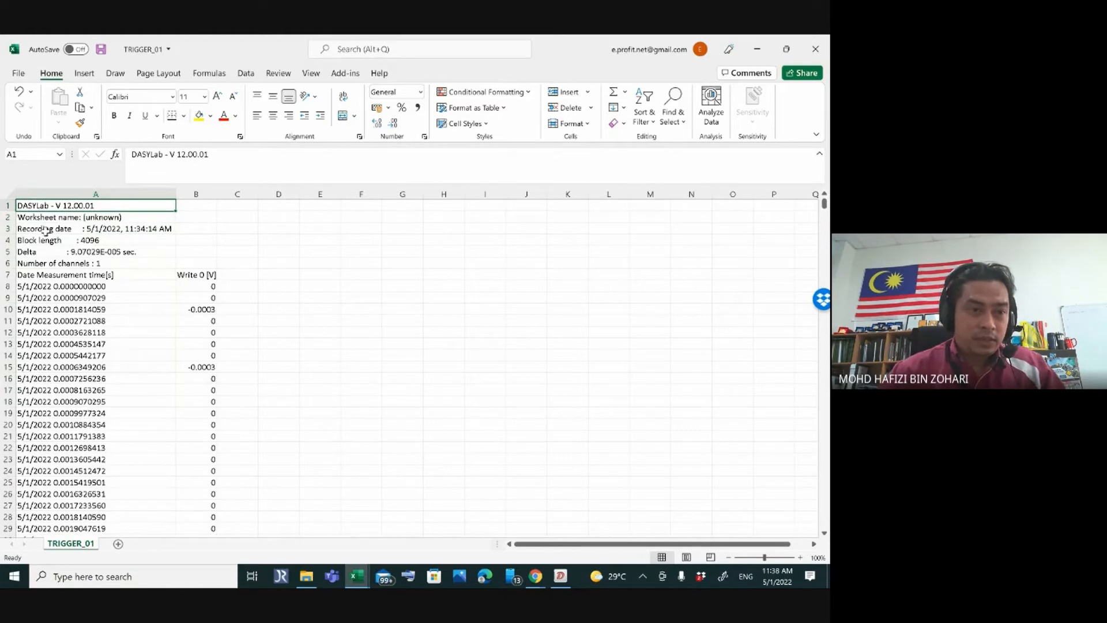
pyautogui.click(37, 224)
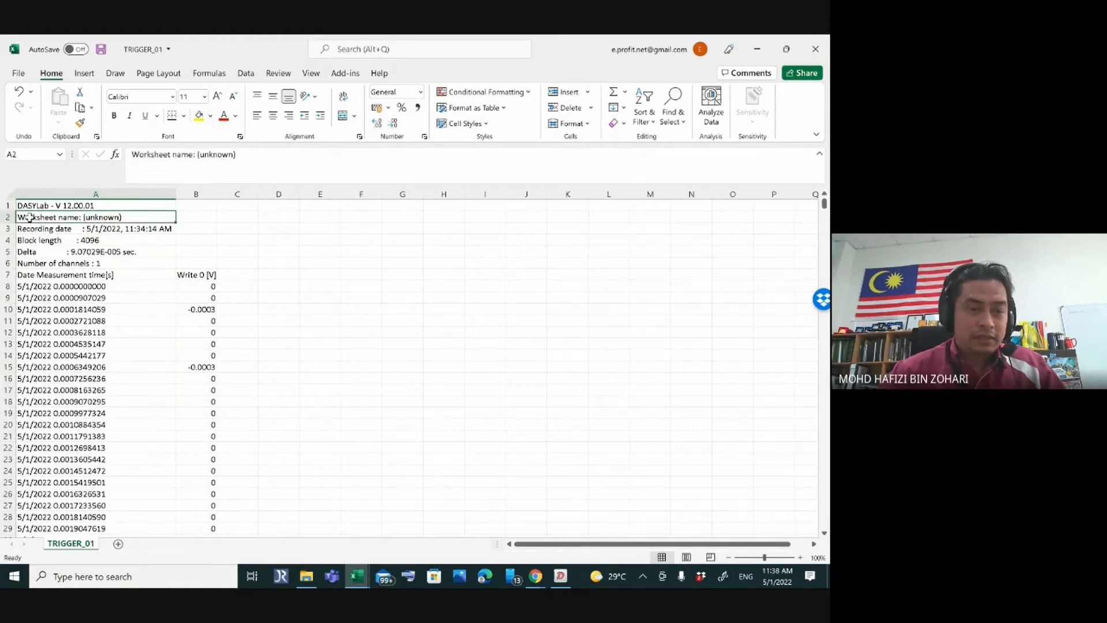
pyautogui.click(32, 229)
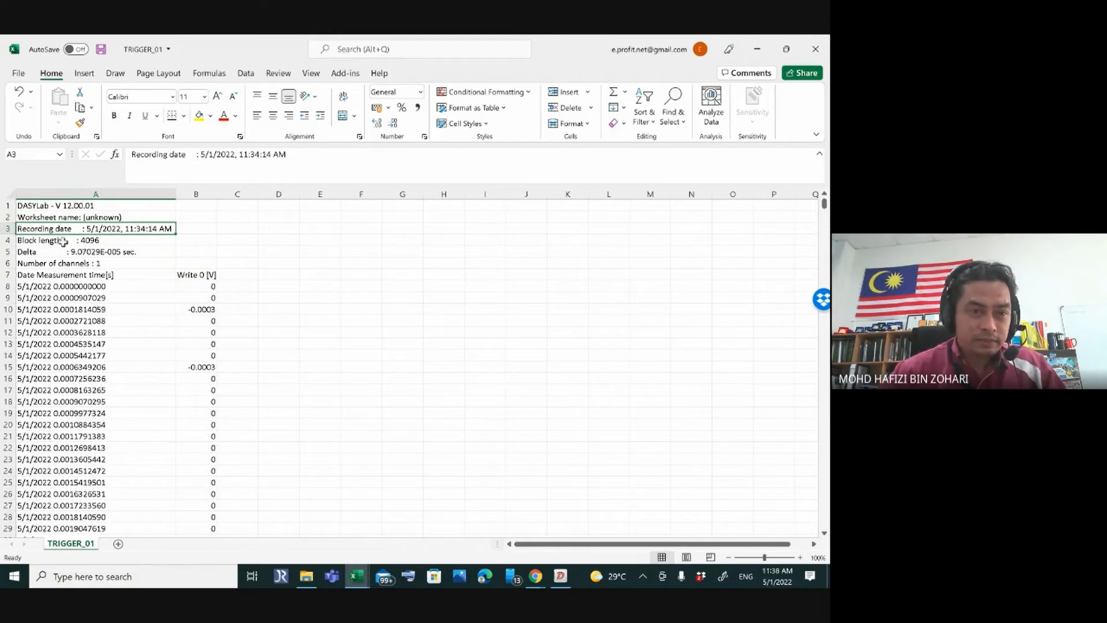
pyautogui.click(36, 241)
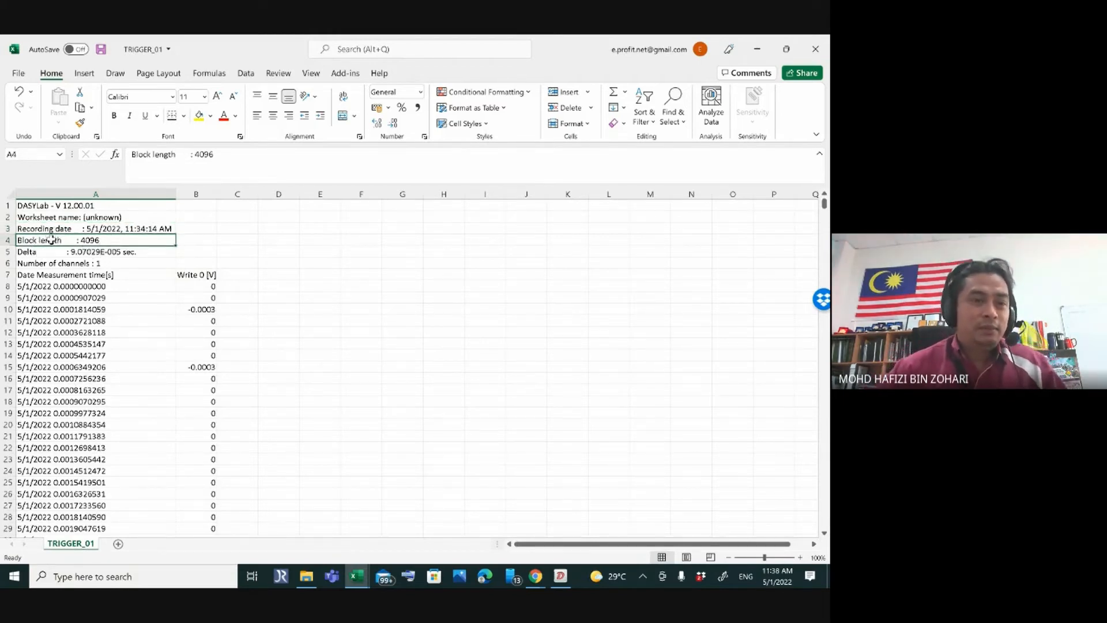
pyautogui.click(38, 252)
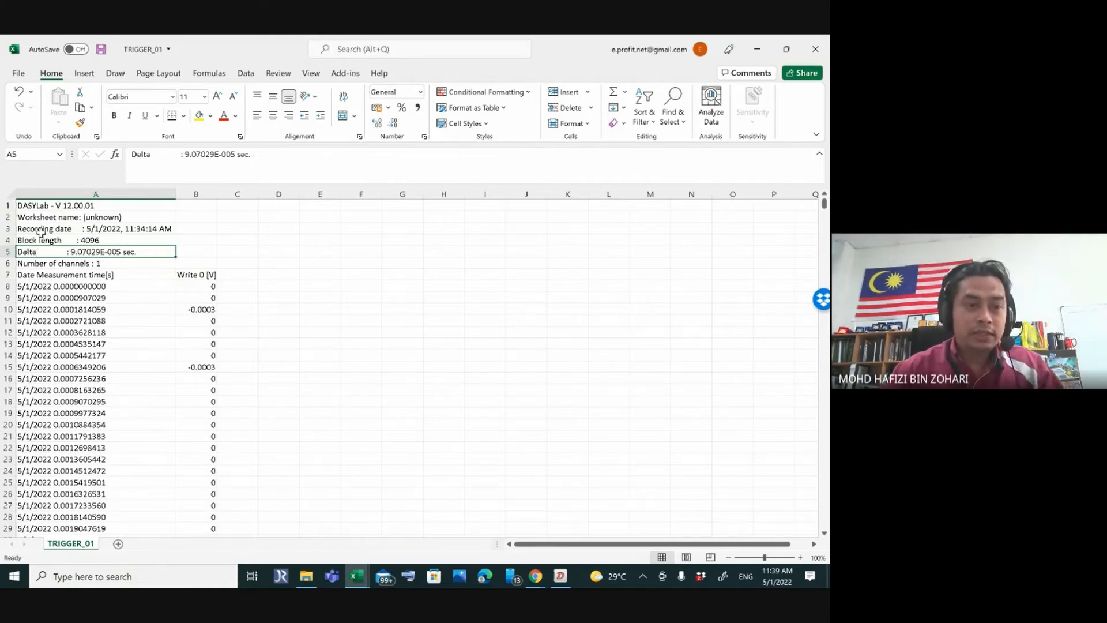
pyautogui.click(33, 239)
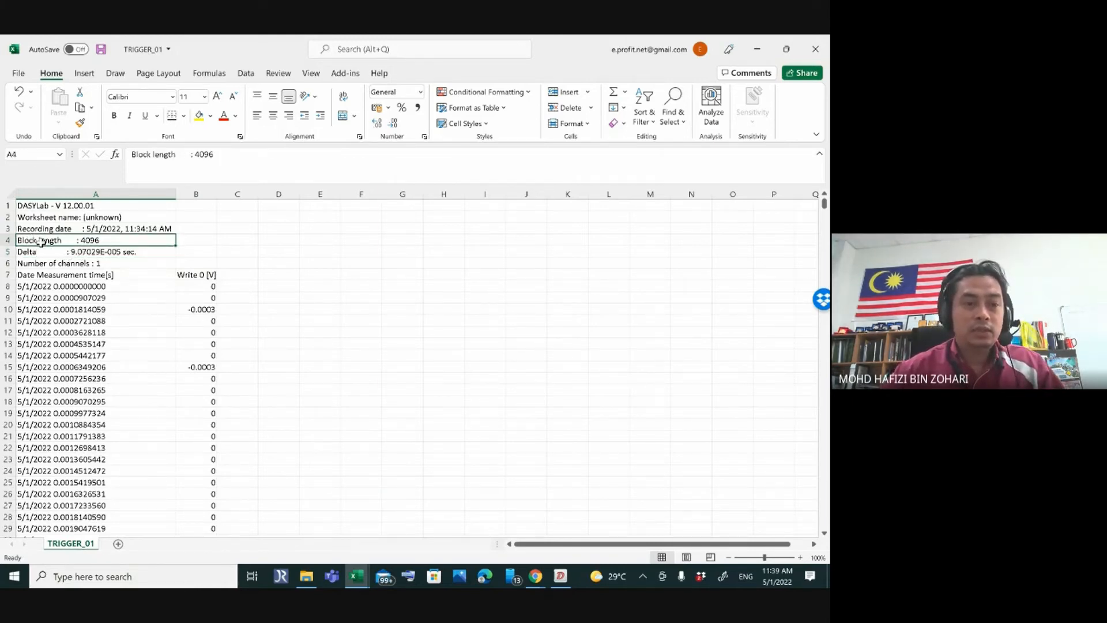
pyautogui.moveTo(36, 241); pyautogui.dragTo(38, 248)
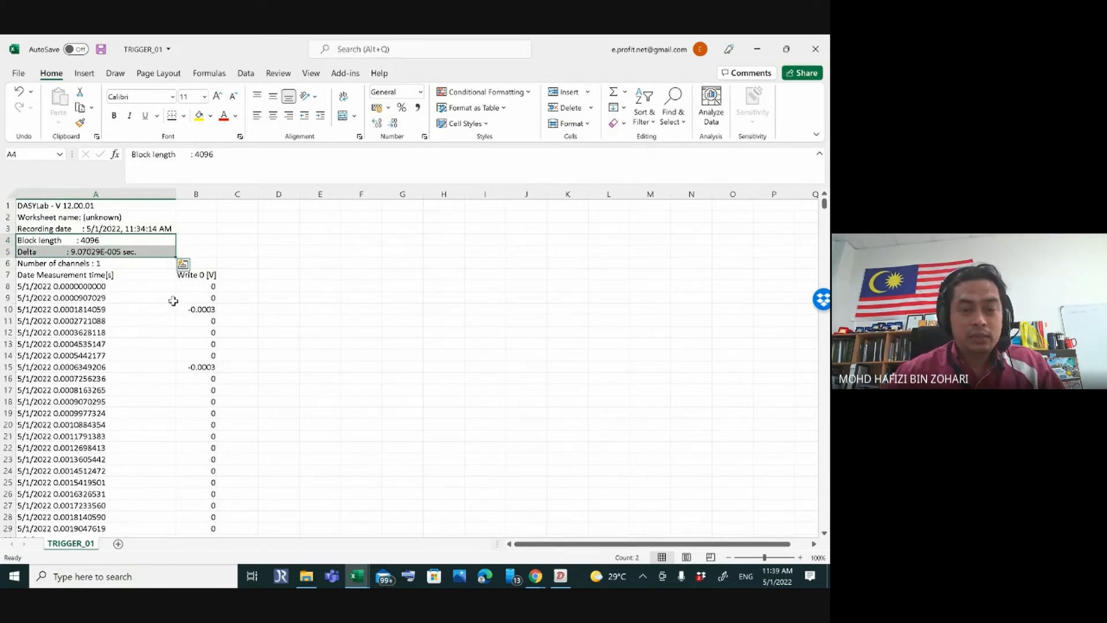
pyautogui.click(65, 252)
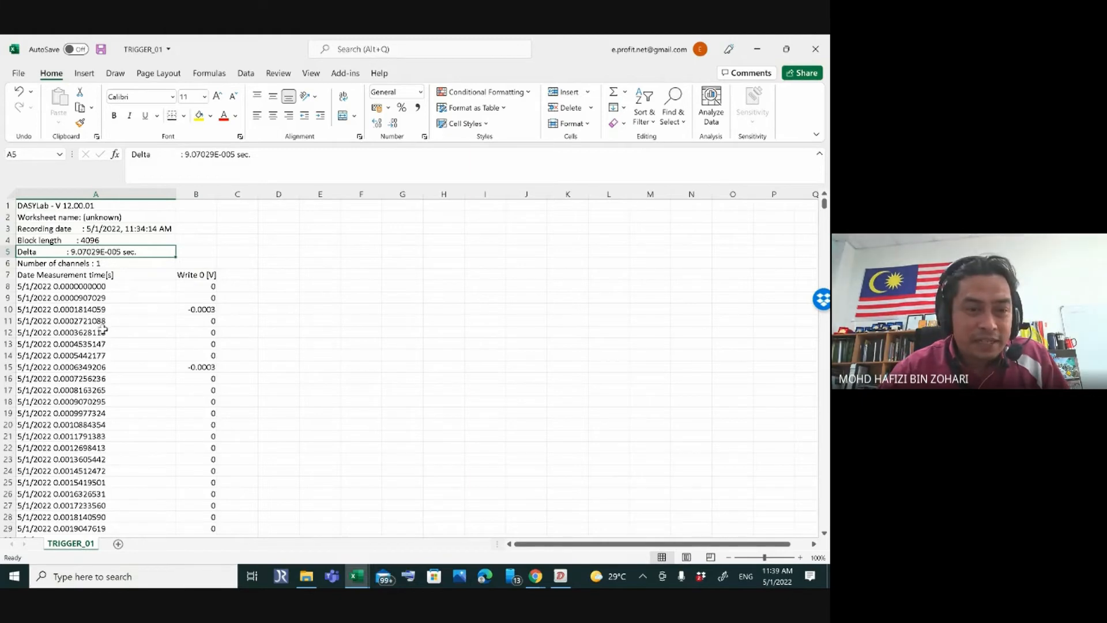
# - Examine the measurement time entries in column A from row 8 downward
pyautogui.click(43, 288)
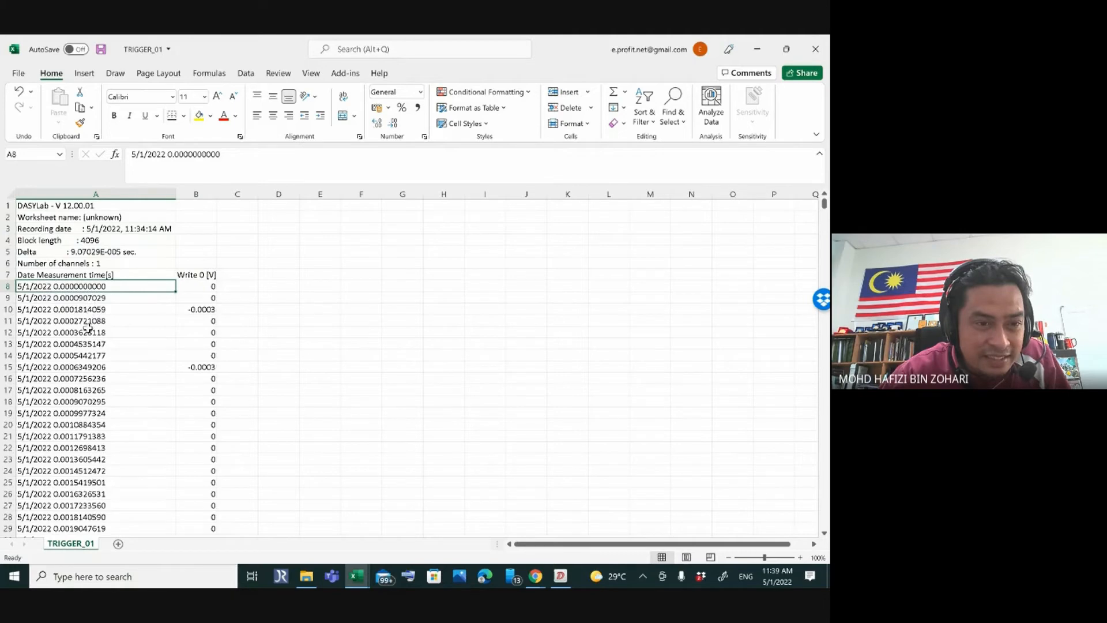
pyautogui.scroll(-12, 57, 304)
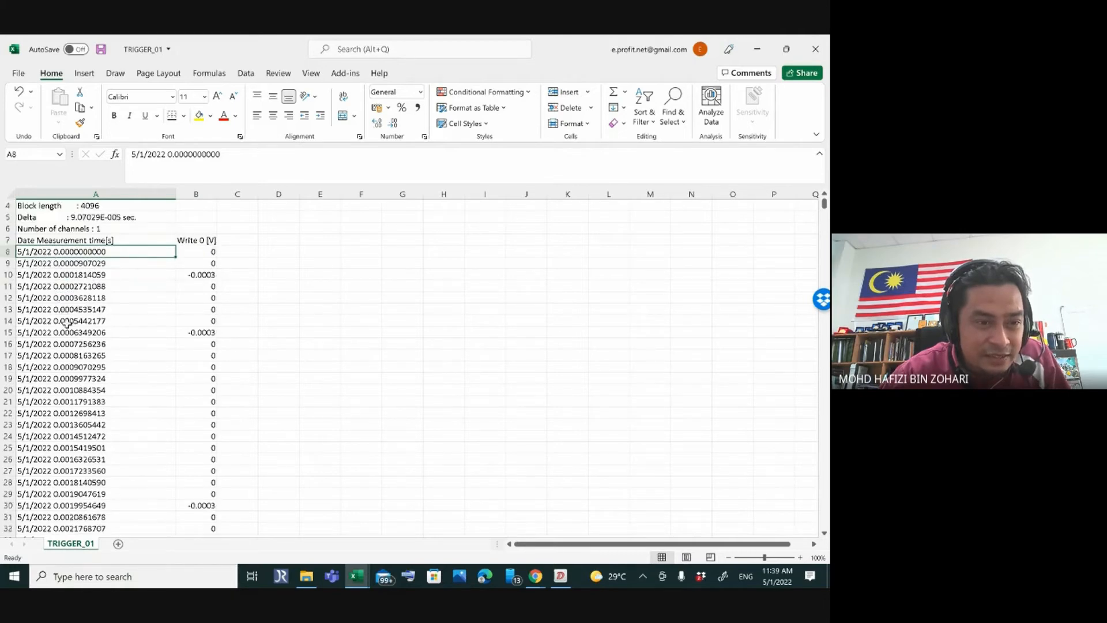
pyautogui.scroll(-20, 78, 353)
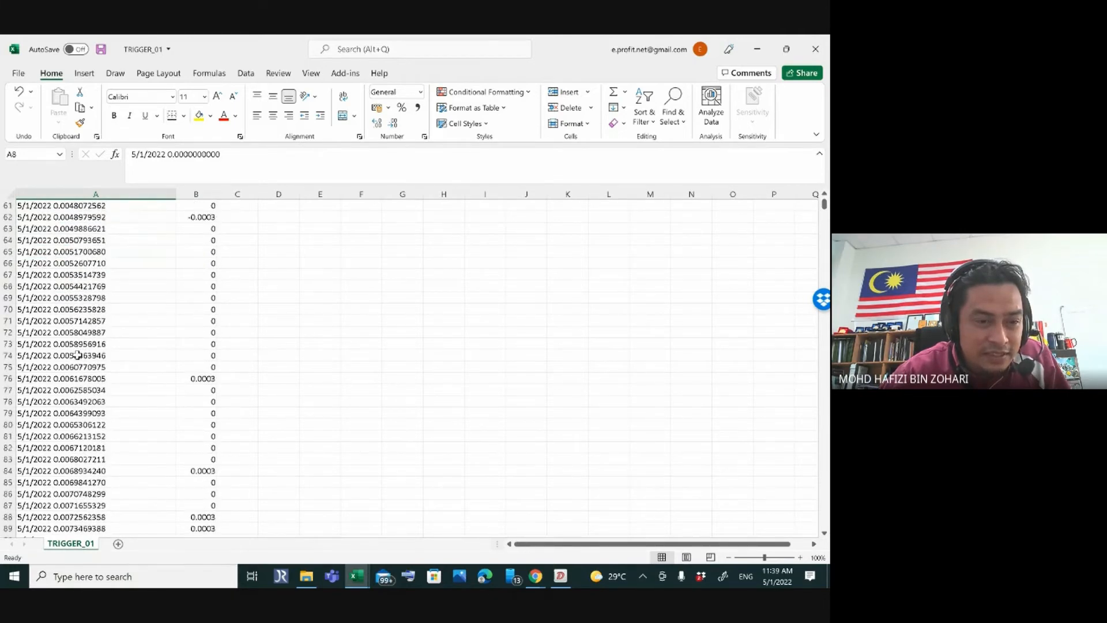
pyautogui.scroll(20, 82, 361)
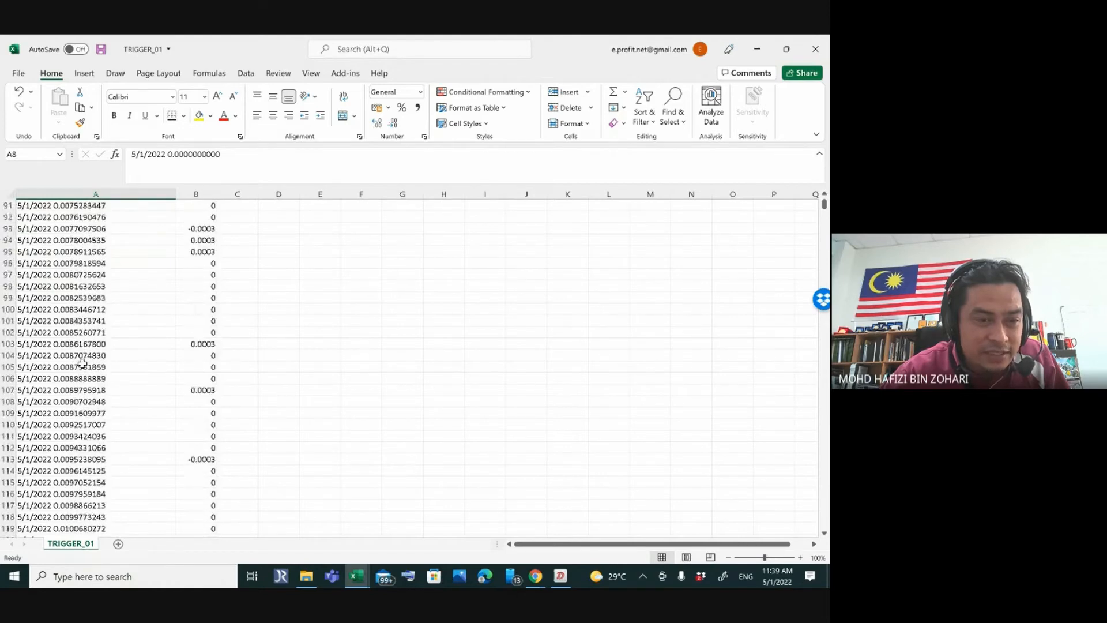
pyautogui.scroll(8, 83, 361)
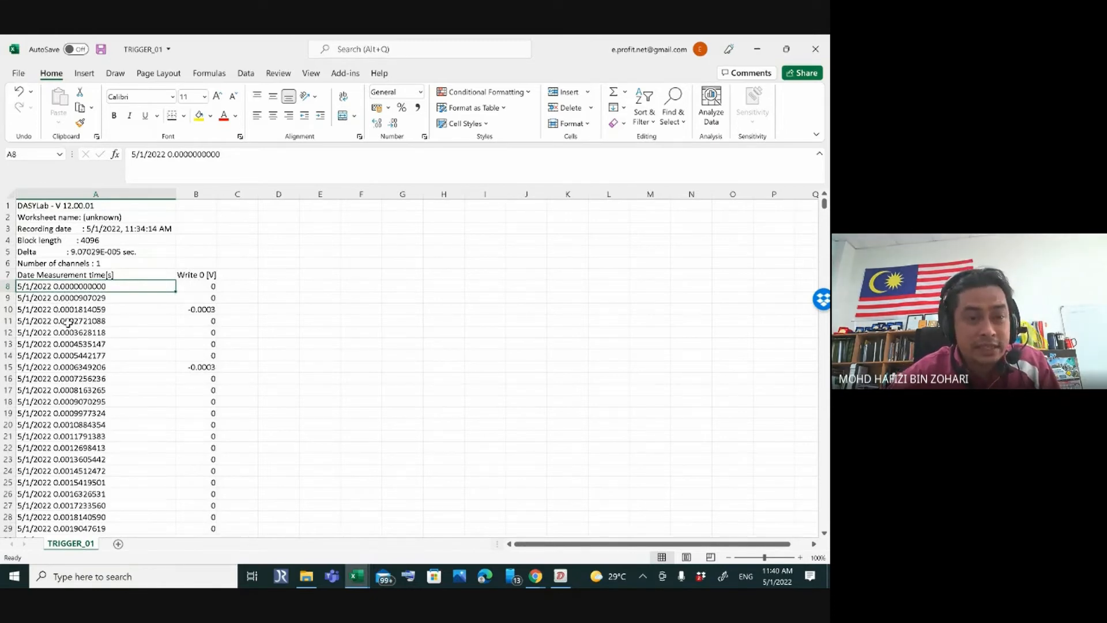
pyautogui.click(119, 307)
pyautogui.click(95, 296)
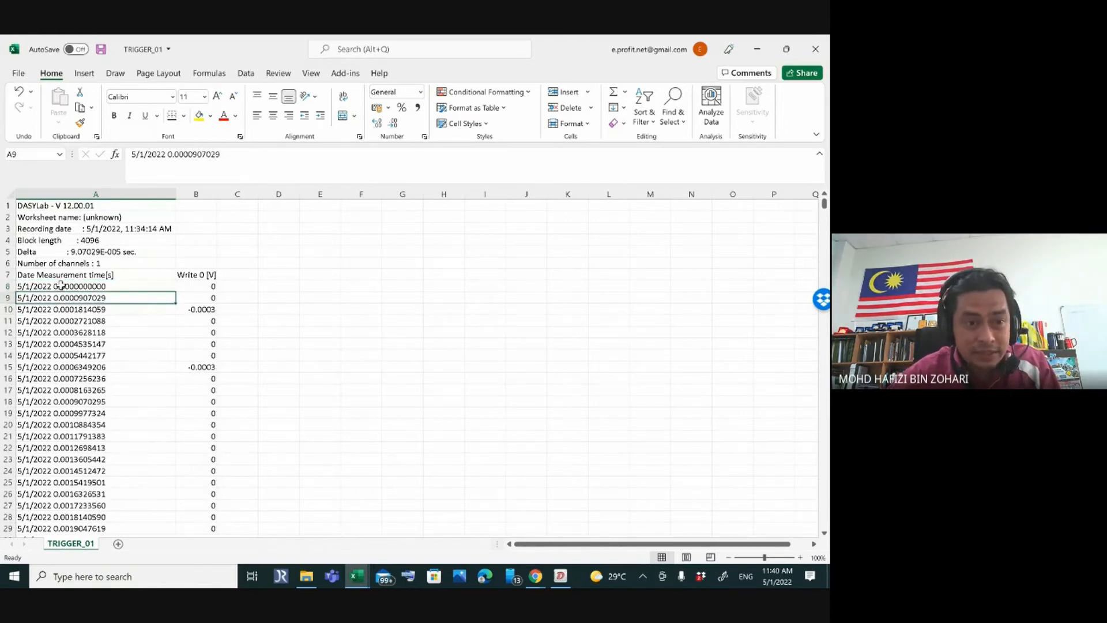
# - Select the entire recorded data range A8:B40967, covering measurement time and Write 0 values without the header rows
pyautogui.moveTo(61, 284); pyautogui.dragTo(209, 557)
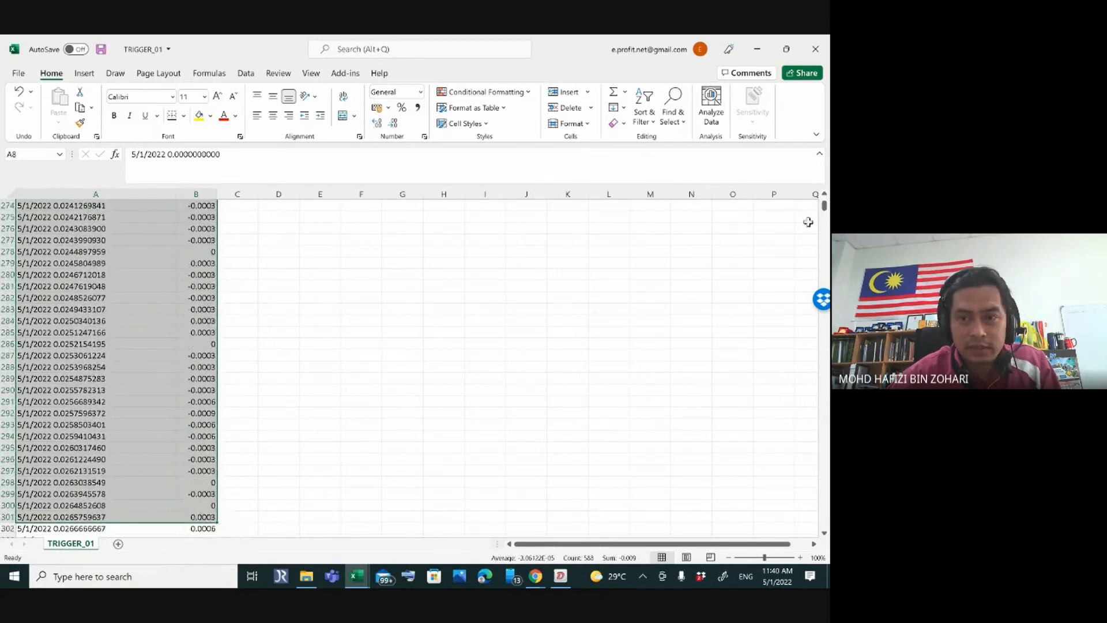
pyautogui.moveTo(824, 206); pyautogui.dragTo(823, 433)
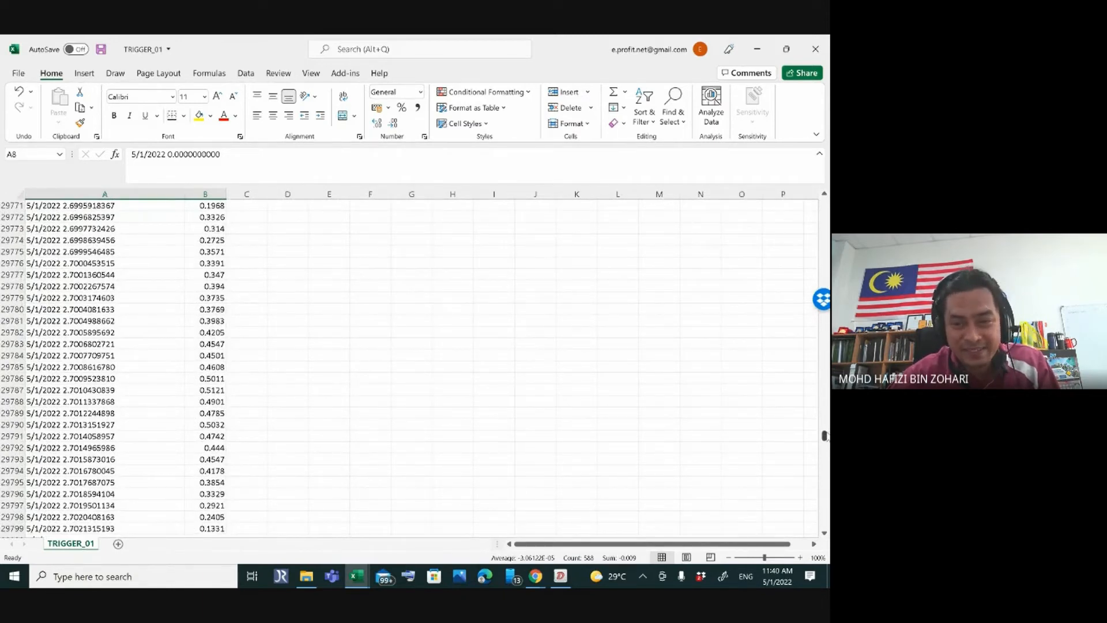
pyautogui.moveTo(825, 436); pyautogui.dragTo(823, 521)
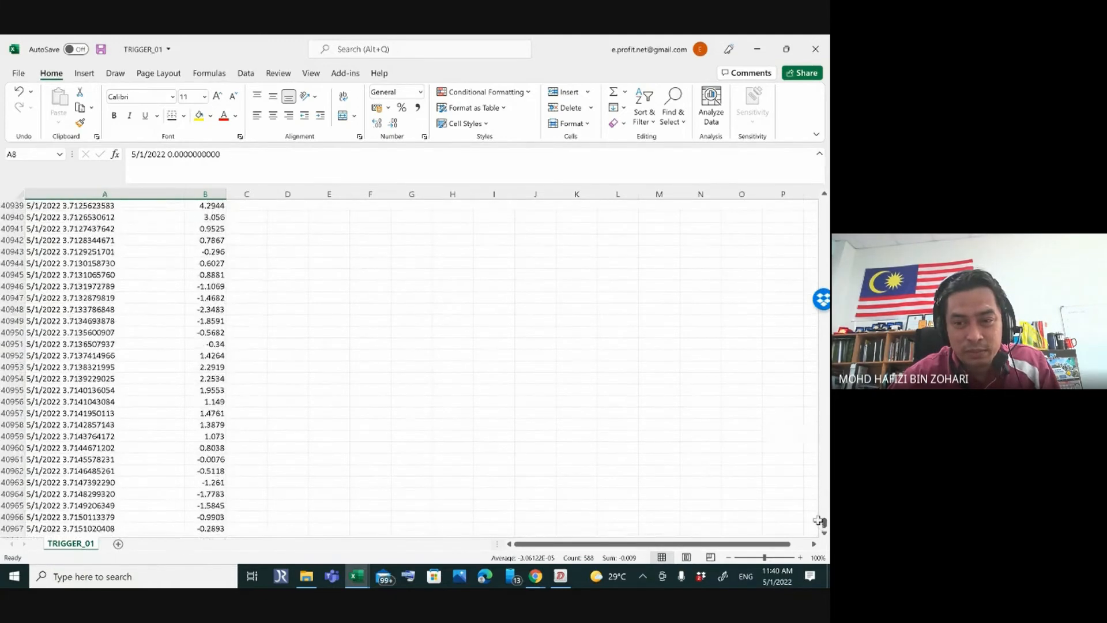
pyautogui.scroll(-2, 333, 483)
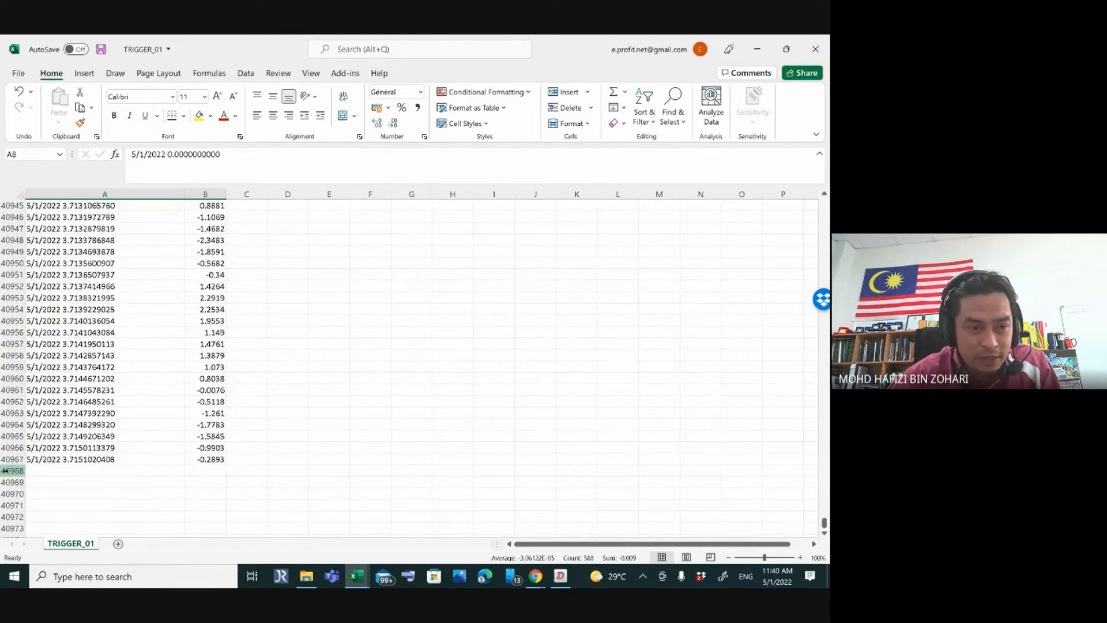
pyautogui.click(42, 459)
pyautogui.click(206, 462)
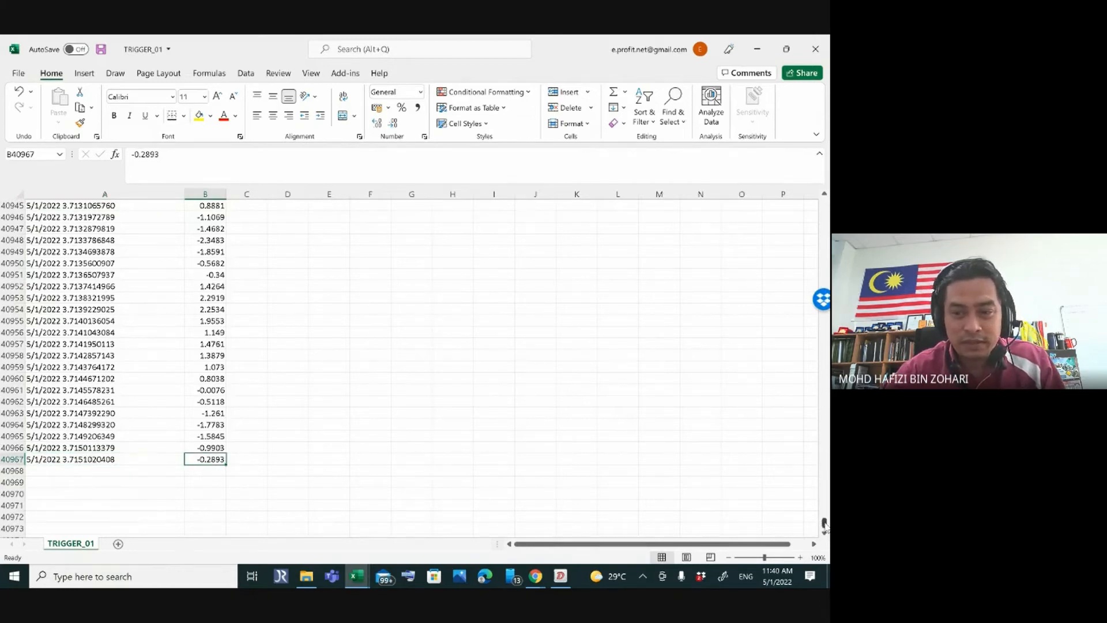
pyautogui.moveTo(825, 525); pyautogui.dragTo(823, 205)
pyautogui.keyDown('shift'); pyautogui.click(33, 285); pyautogui.keyUp('shift')
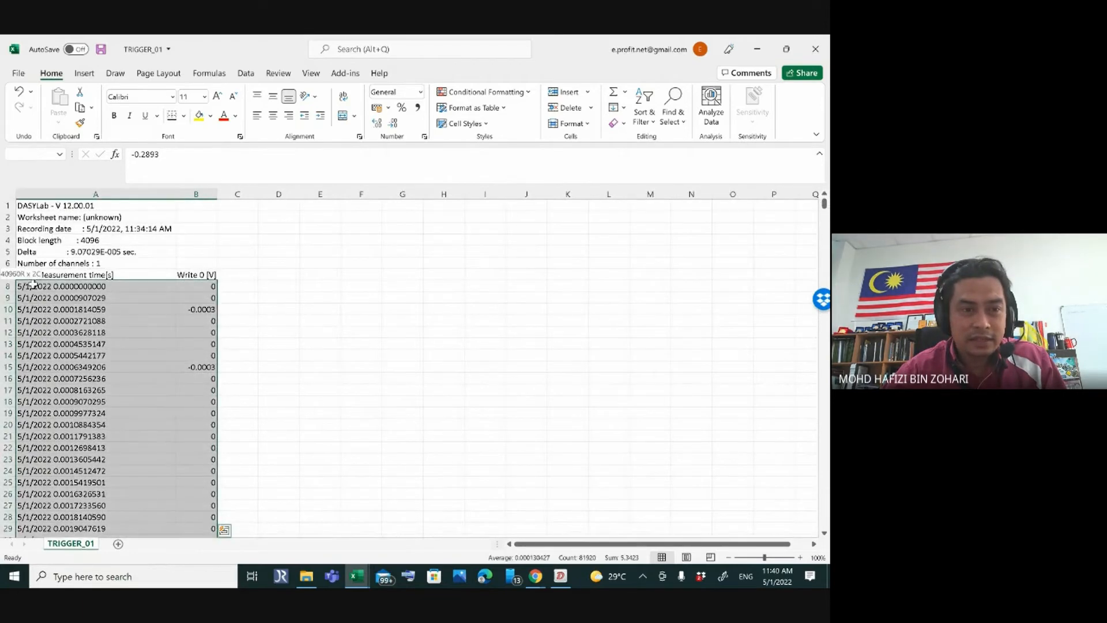
# - Insert a Scatter with Smooth Lines and Markers chart of the selected data and widen it to about column M
pyautogui.click(84, 73)
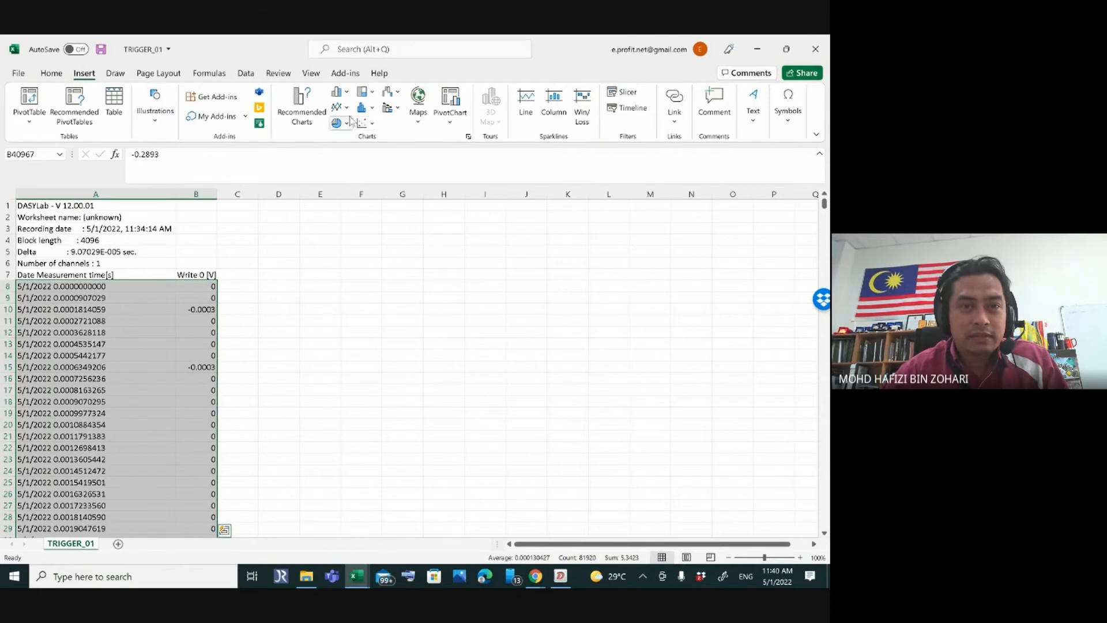
pyautogui.click(338, 107)
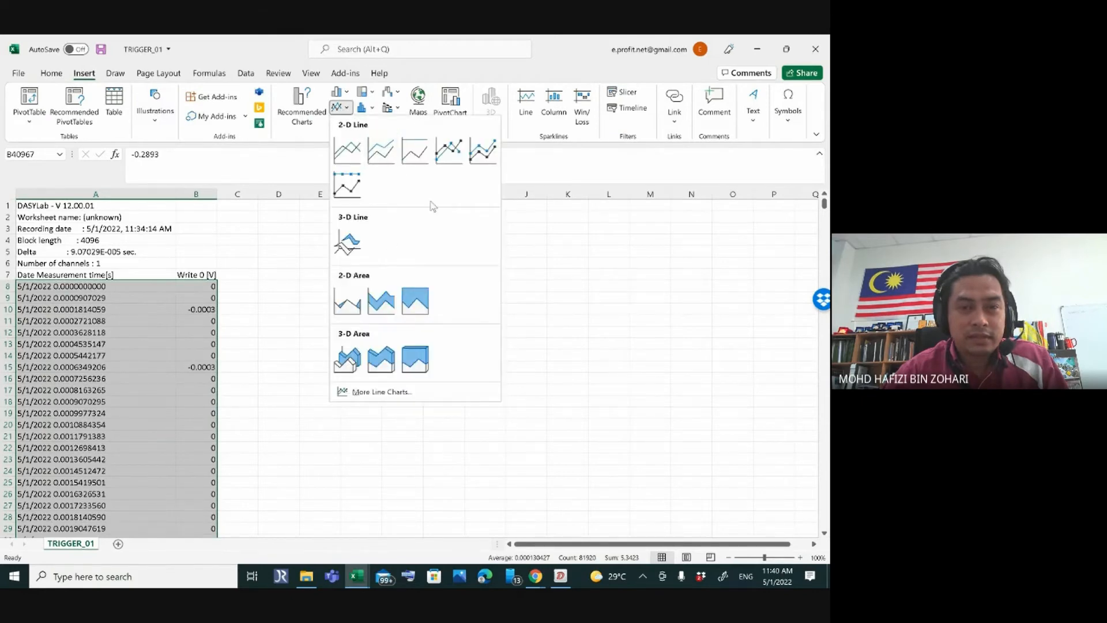
pyautogui.click(345, 108)
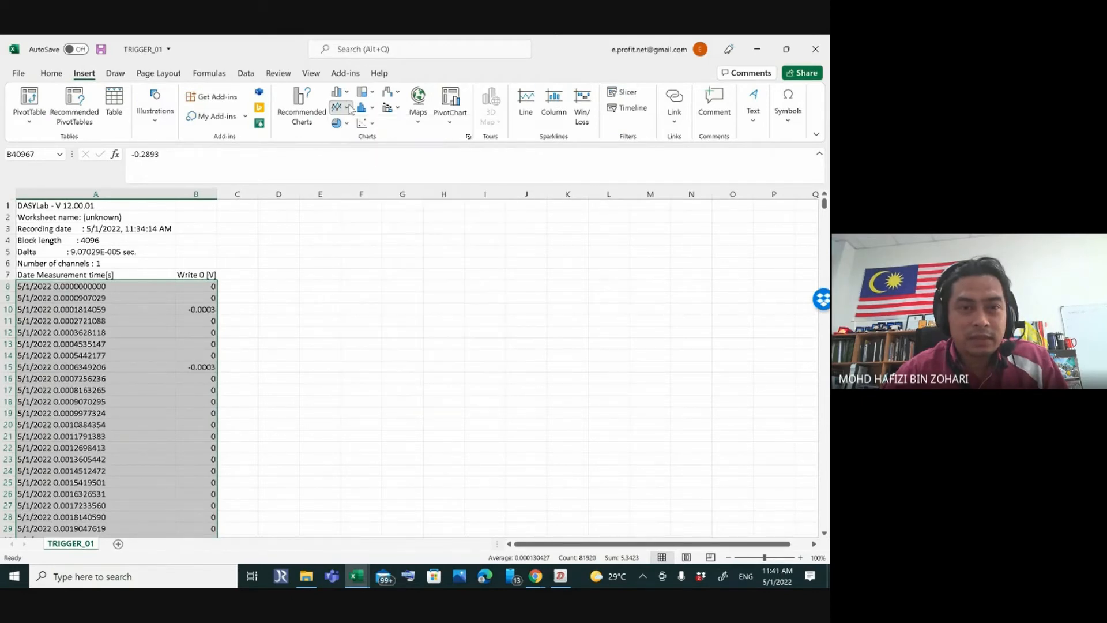
pyautogui.click(364, 123)
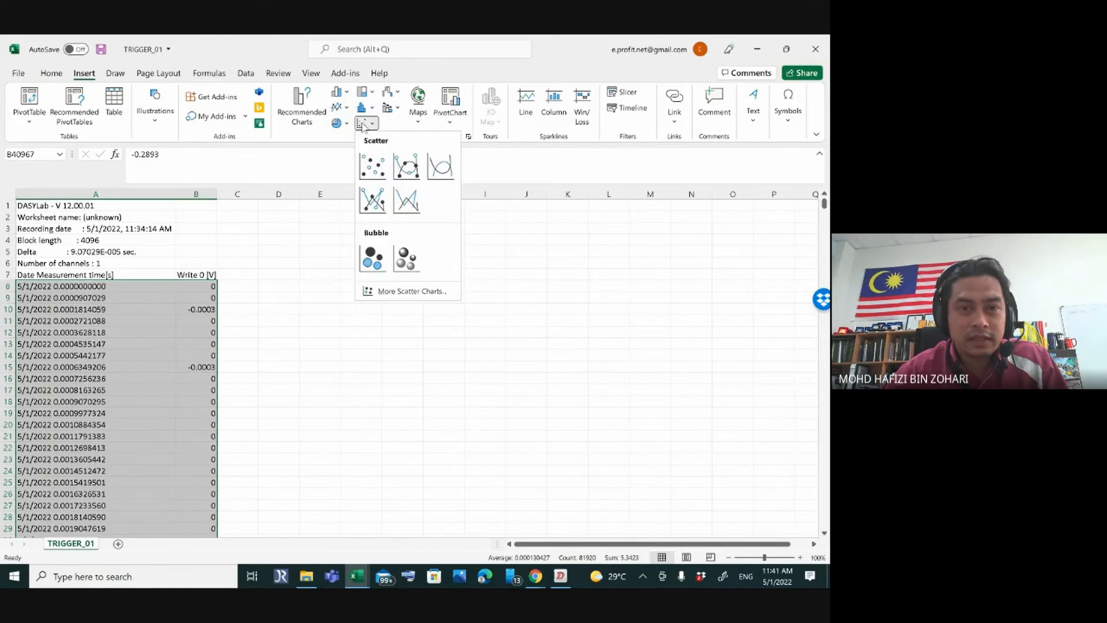
pyautogui.click(405, 172)
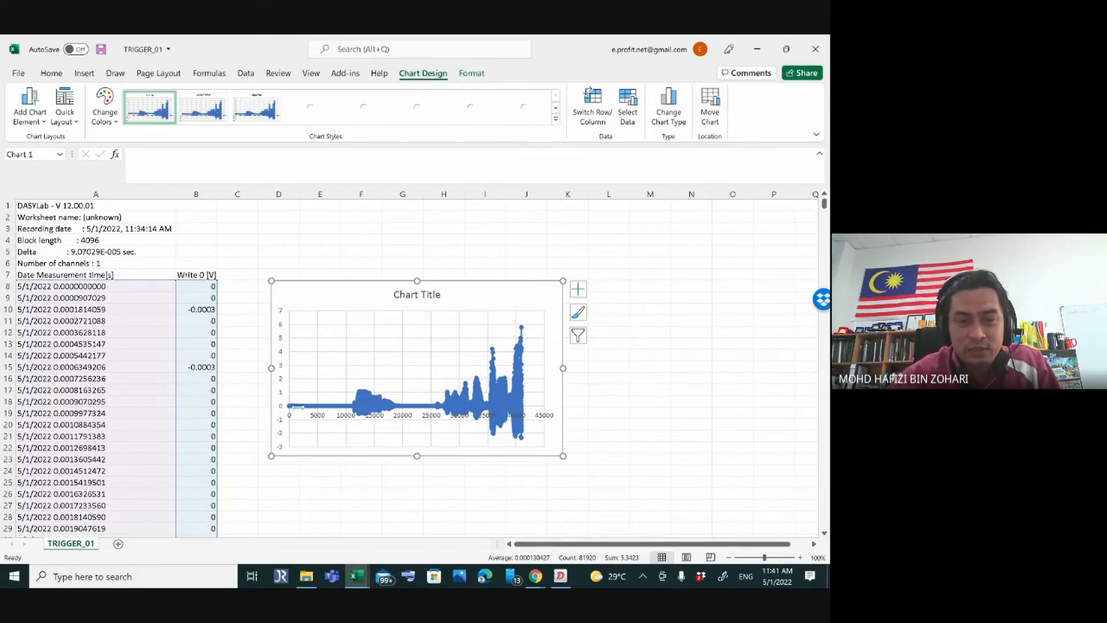
pyautogui.moveTo(386, 415); pyautogui.dragTo(514, 410)
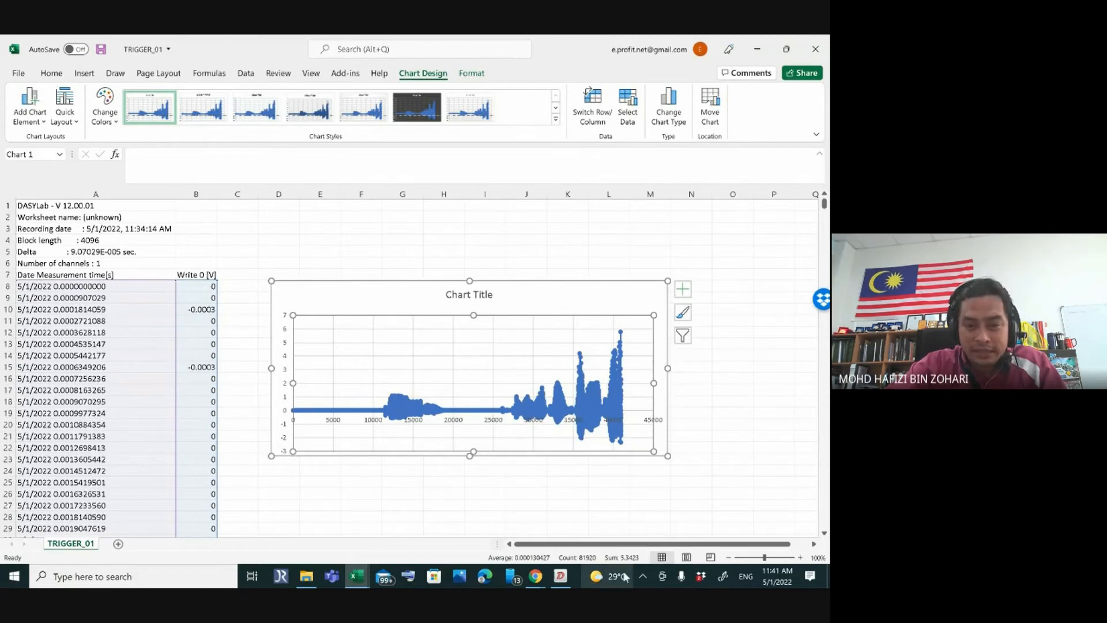
# - Switch to DASYLab and set the SAVE EXCEL module's ASCII time format to Measurement time[s]
pyautogui.click(561, 576)
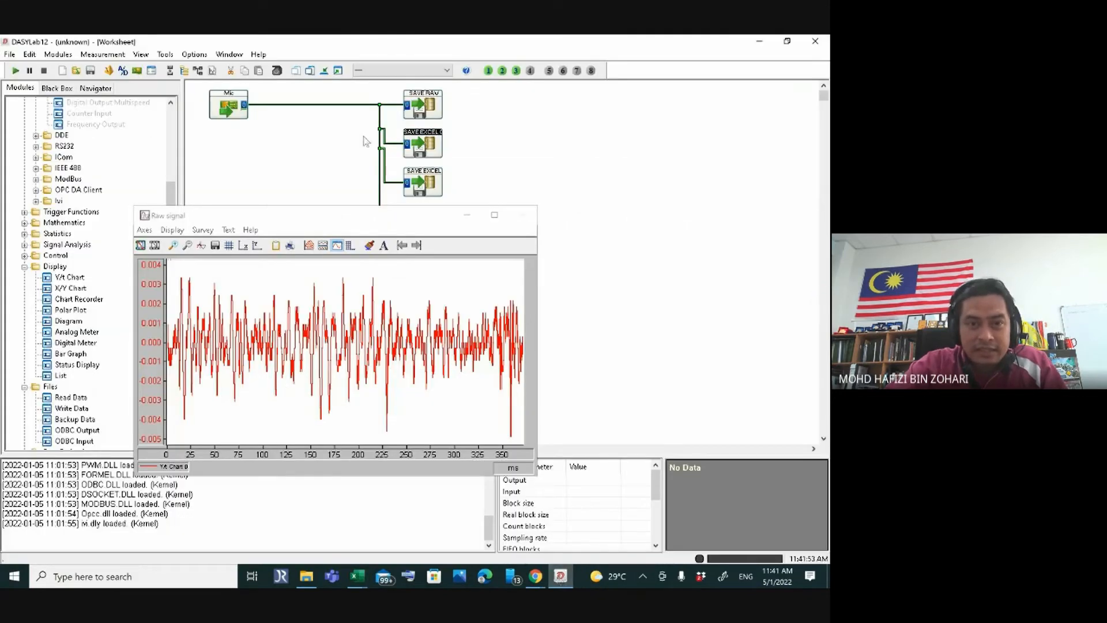
pyautogui.click(428, 182)
pyautogui.doubleClick(428, 183)
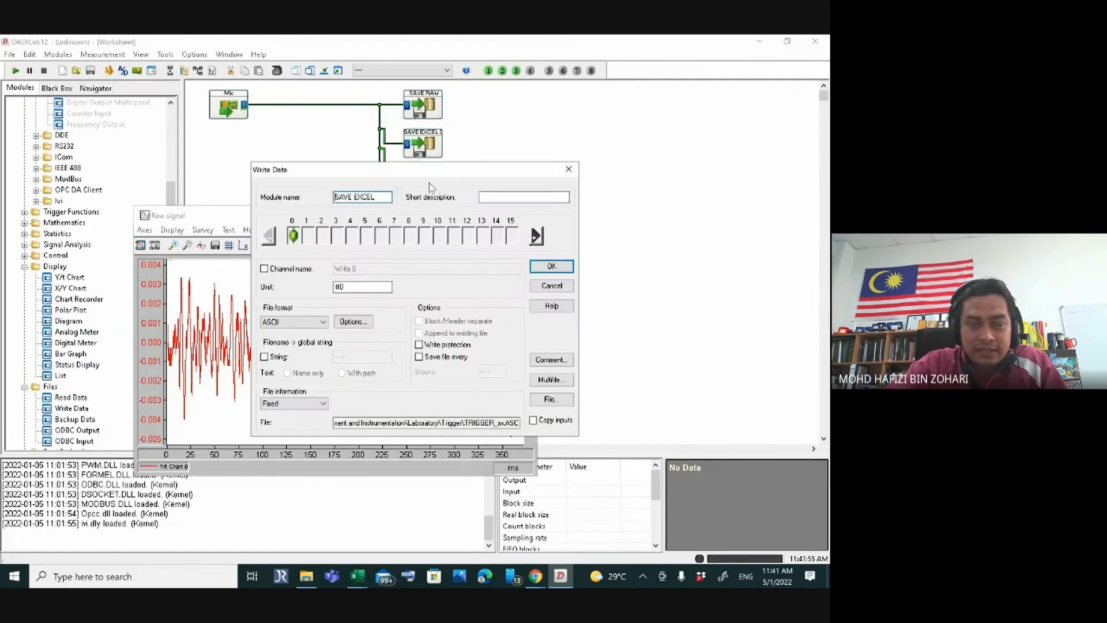
pyautogui.click(354, 321)
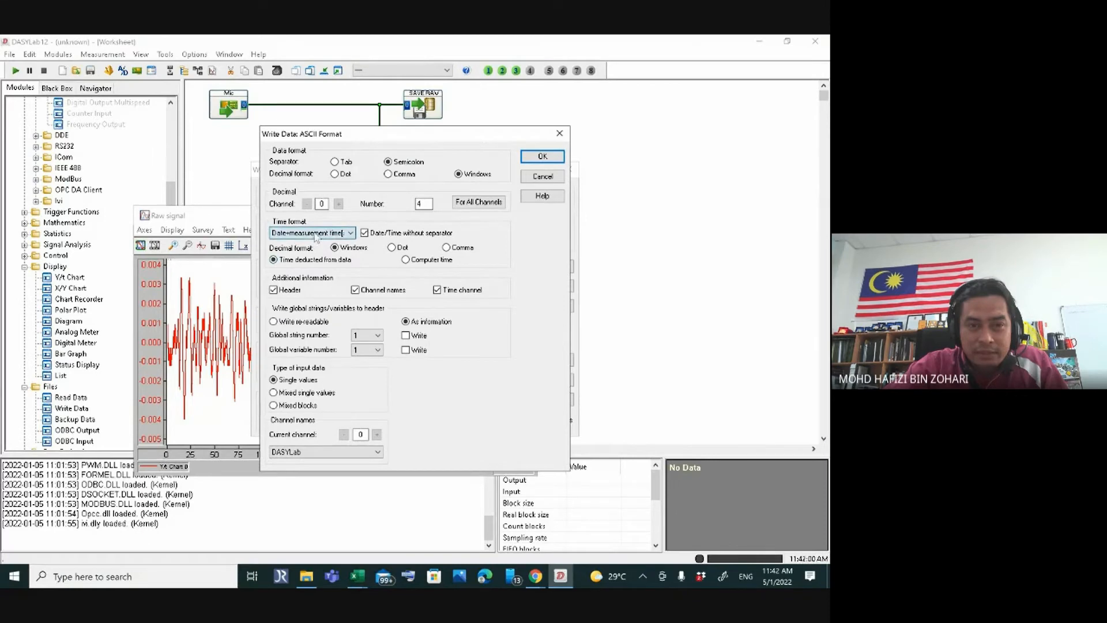
pyautogui.click(316, 237)
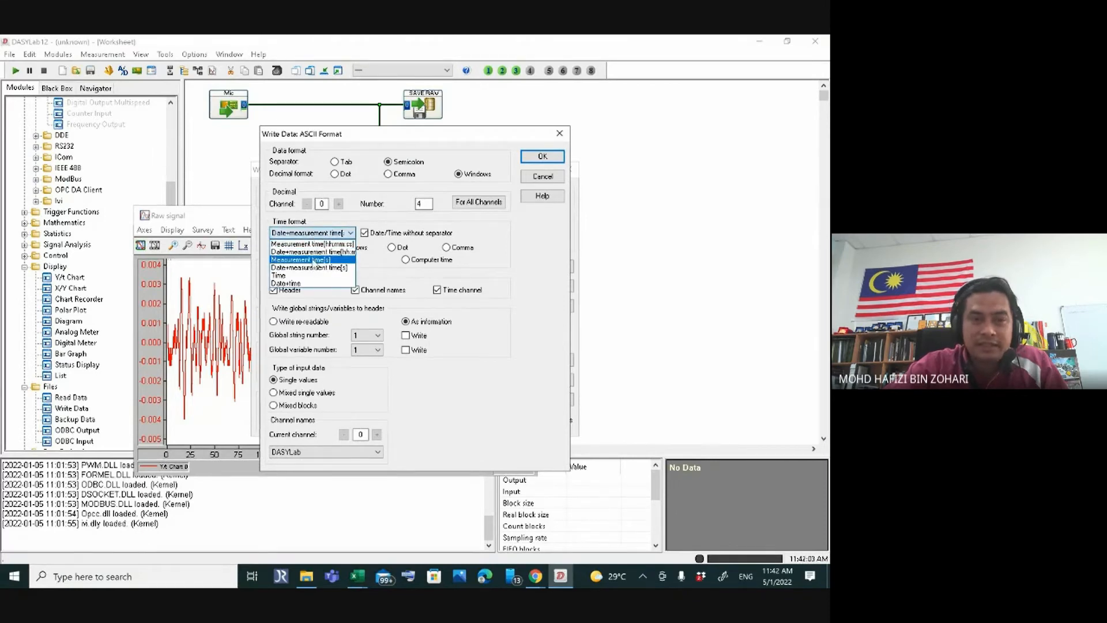
pyautogui.click(314, 260)
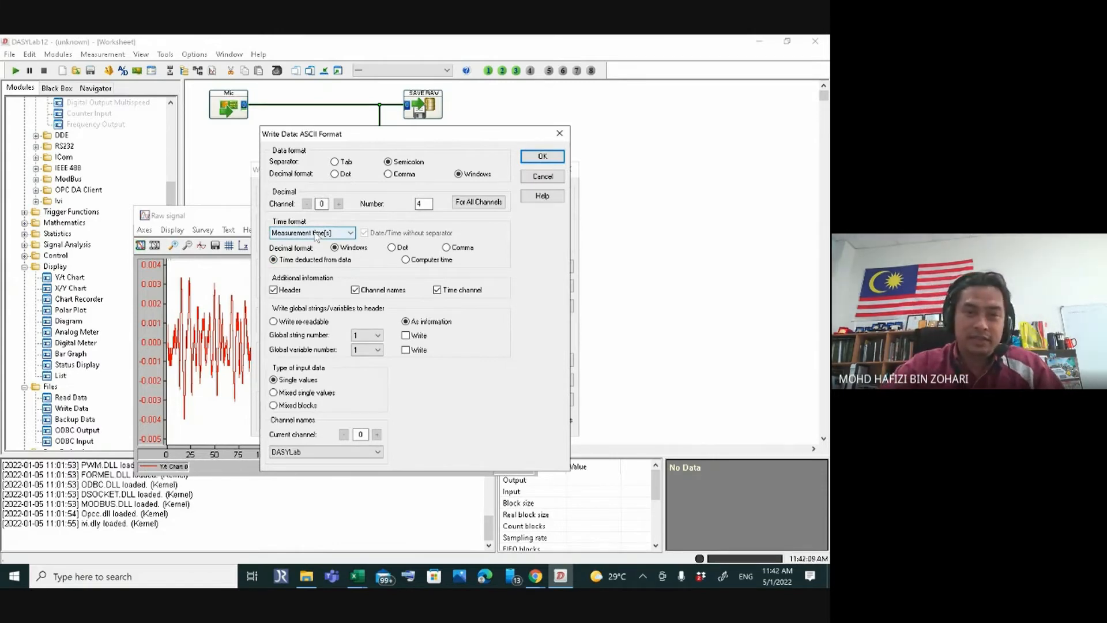
pyautogui.click(532, 160)
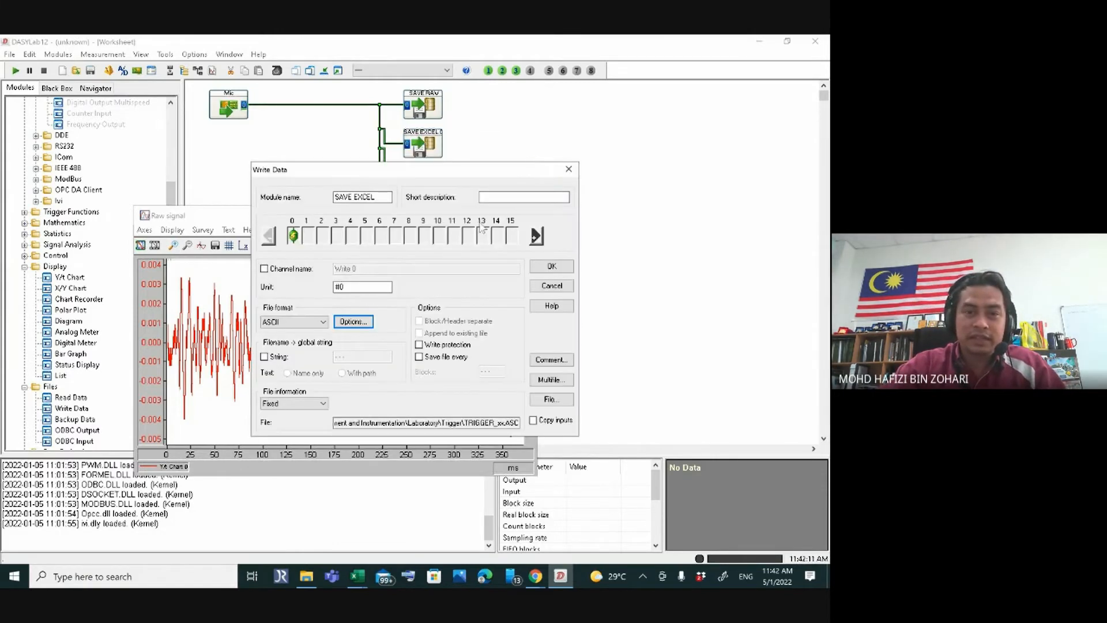
pyautogui.click(557, 268)
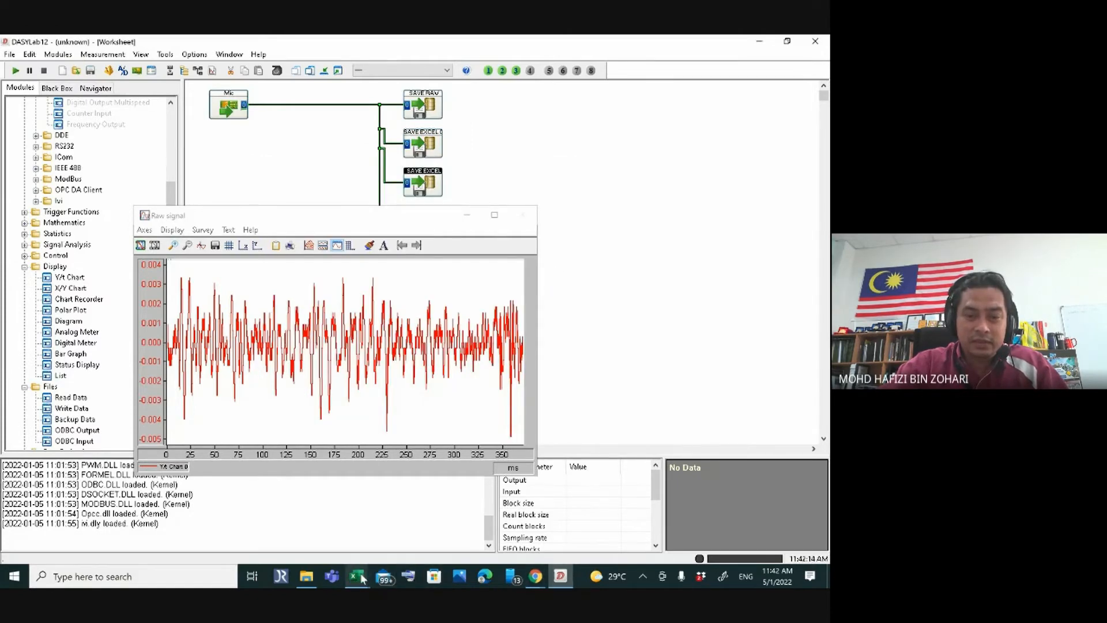
# - Return to the Excel chart, then switch to File Explorer and locate TRIGGER_C.ASC in the Trigger folder
pyautogui.moveTo(362, 578)
pyautogui.click(397, 533)
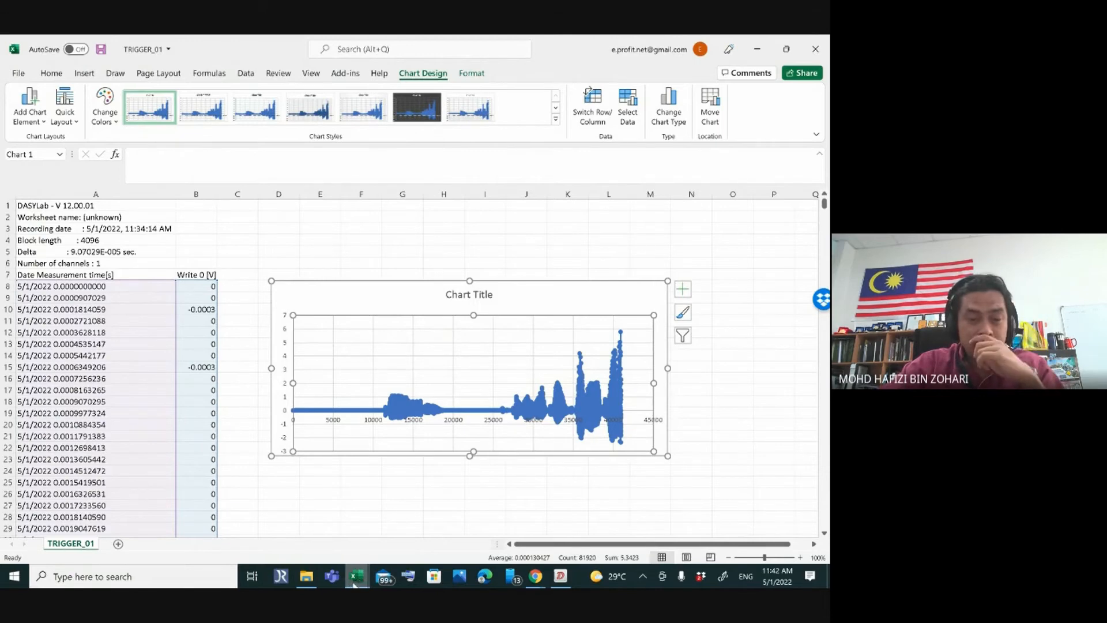
pyautogui.click(306, 576)
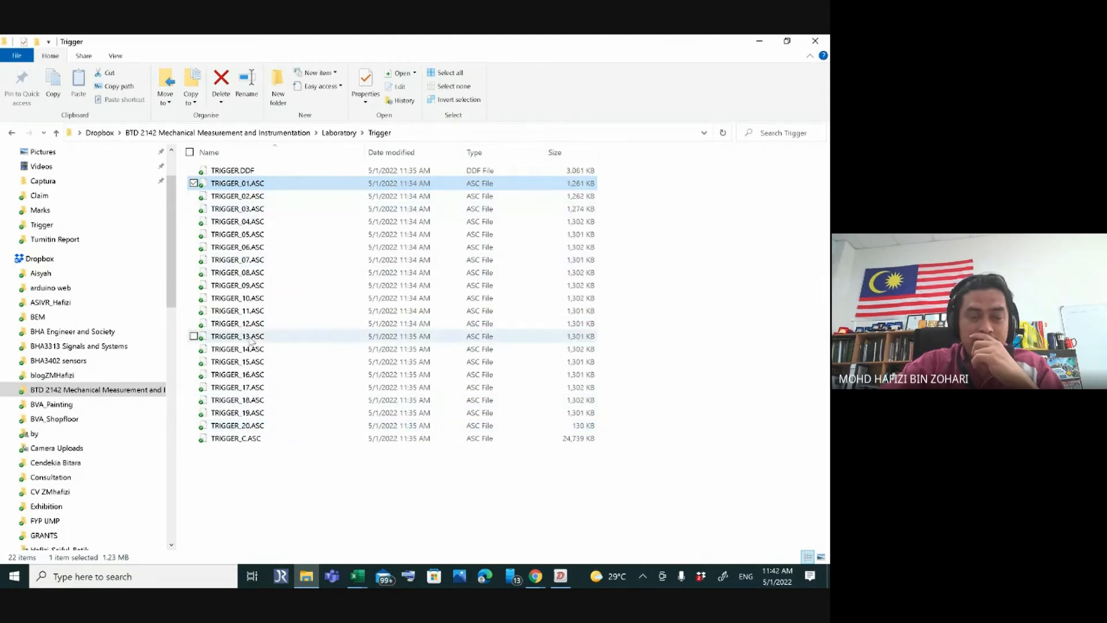
pyautogui.click(253, 440)
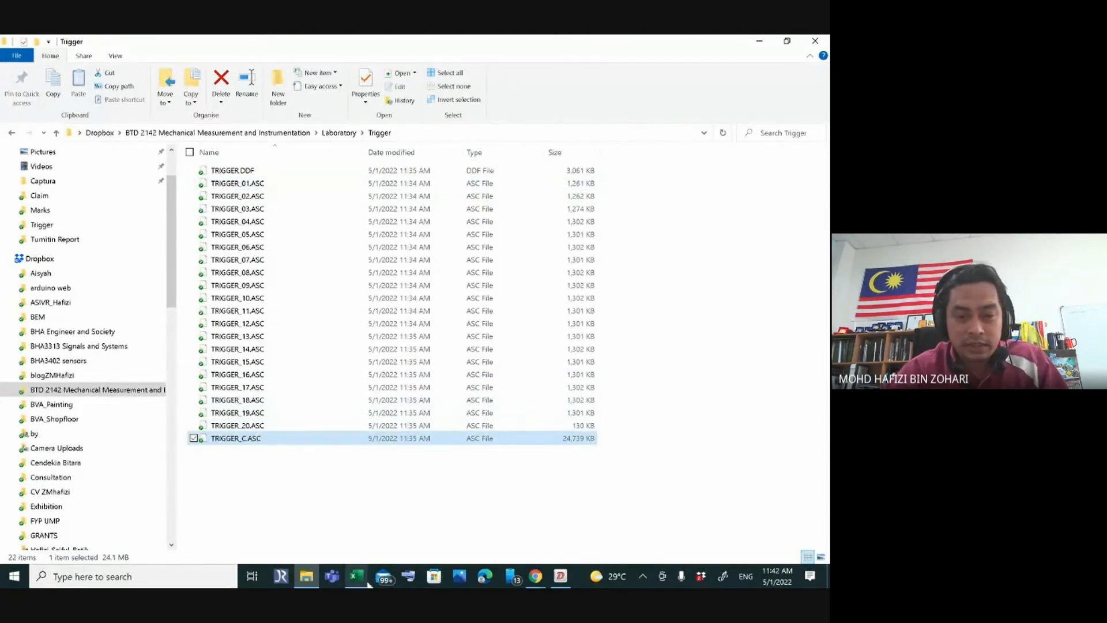
# - Switch back to Excel and close the TRIGGER_01 workbook without saving its changes
pyautogui.moveTo(364, 582)
pyautogui.click(427, 517)
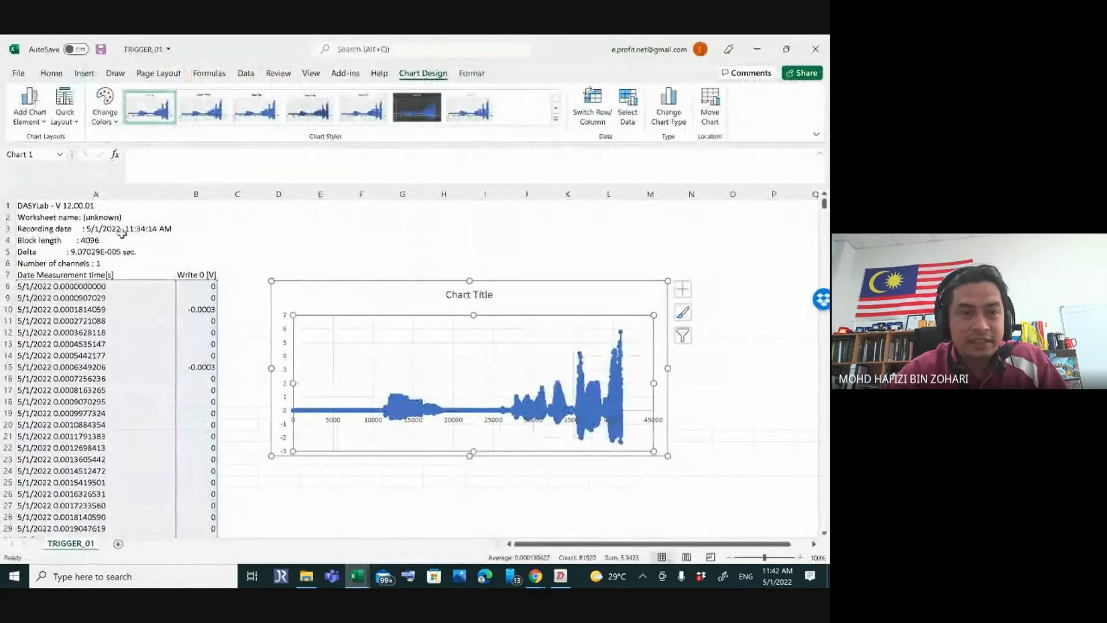
pyautogui.click(814, 55)
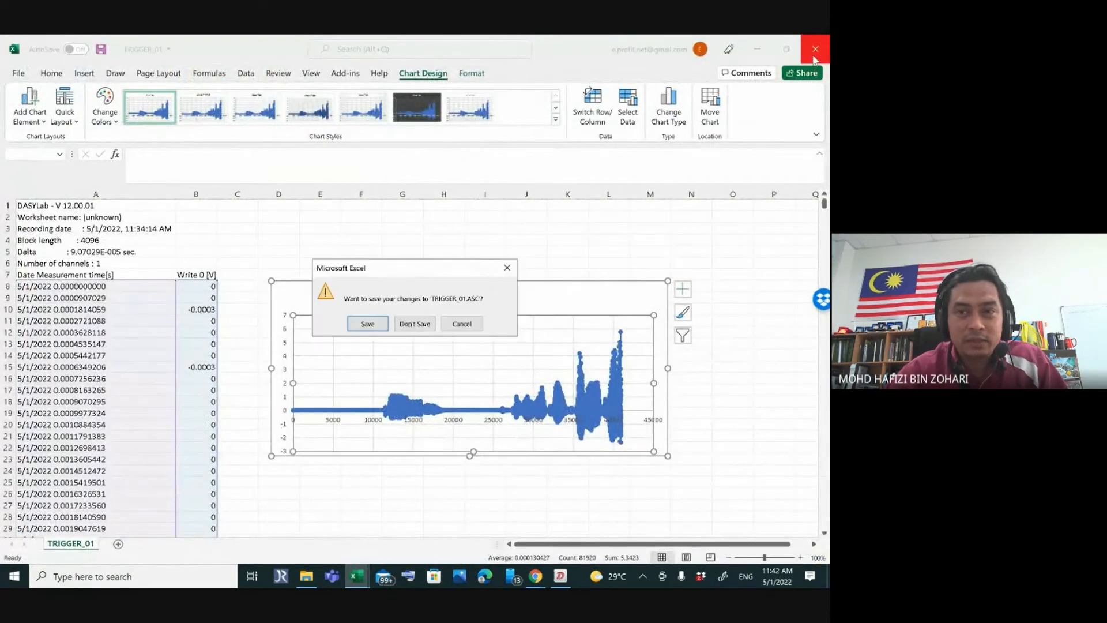
pyautogui.click(414, 323)
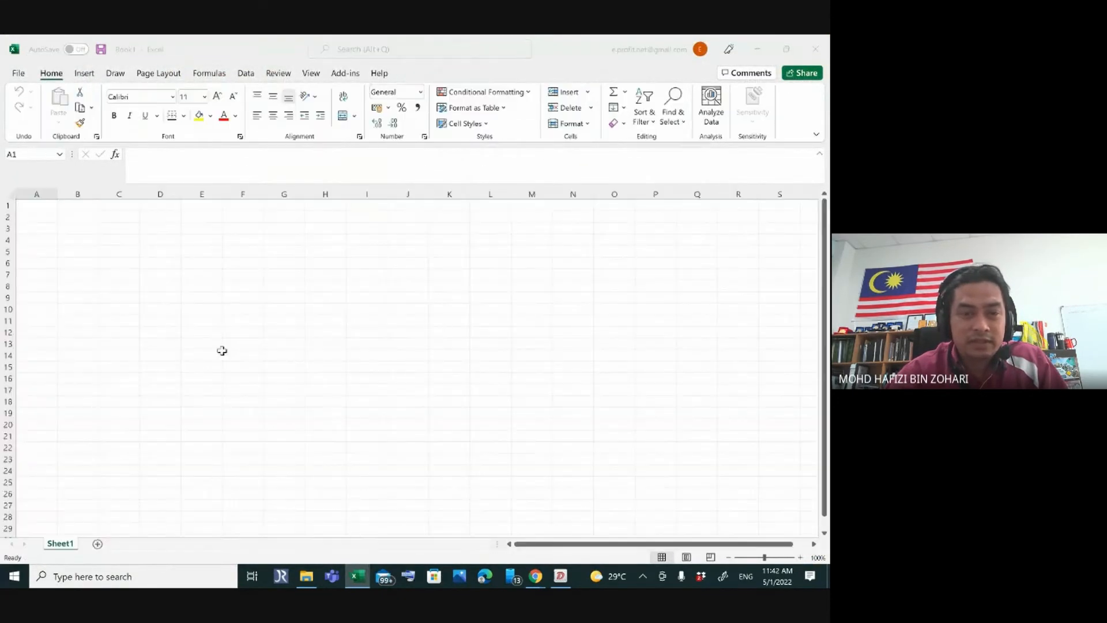
# - Open the continuous recording TRIGGER_C.ASC from the Laboratory Trigger folder
pyautogui.click(18, 74)
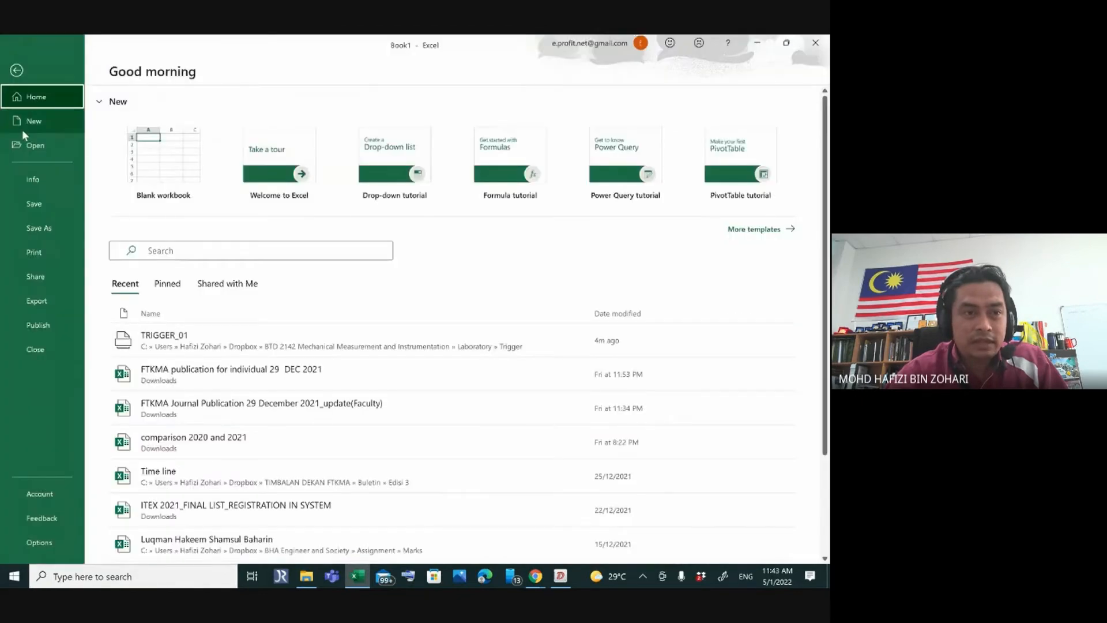
pyautogui.click(26, 149)
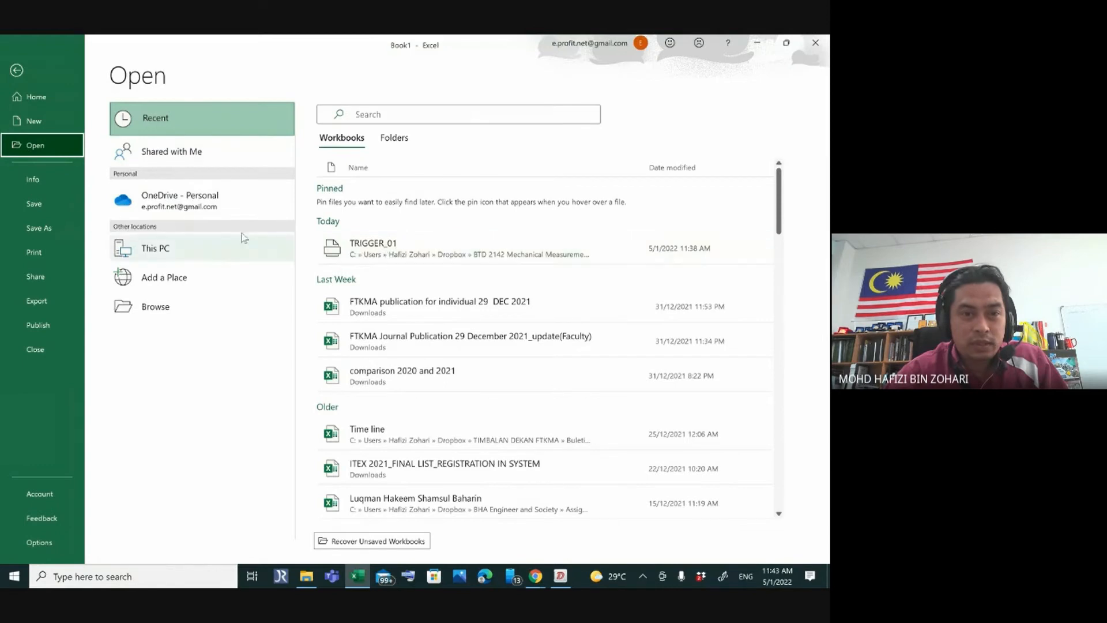
pyautogui.click(155, 306)
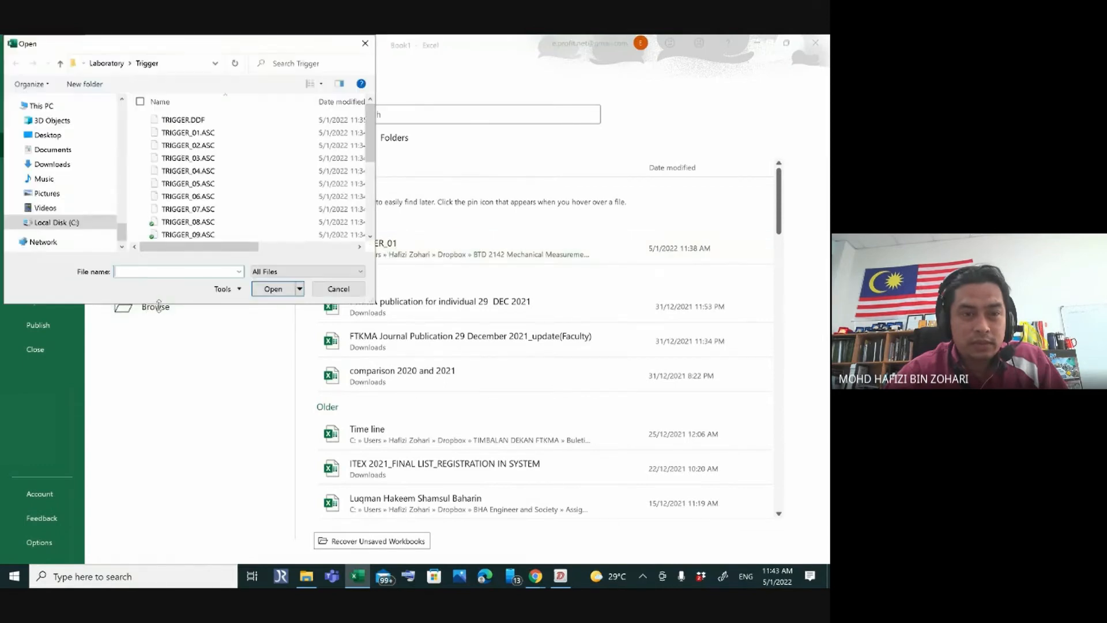
pyautogui.scroll(-4, 261, 160)
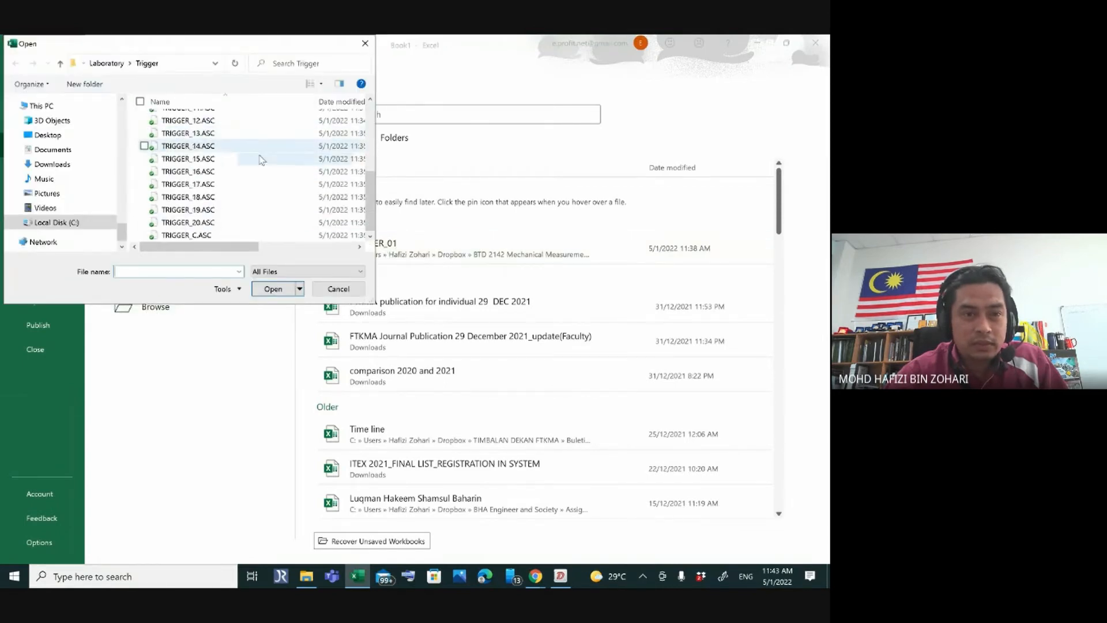
pyautogui.click(205, 236)
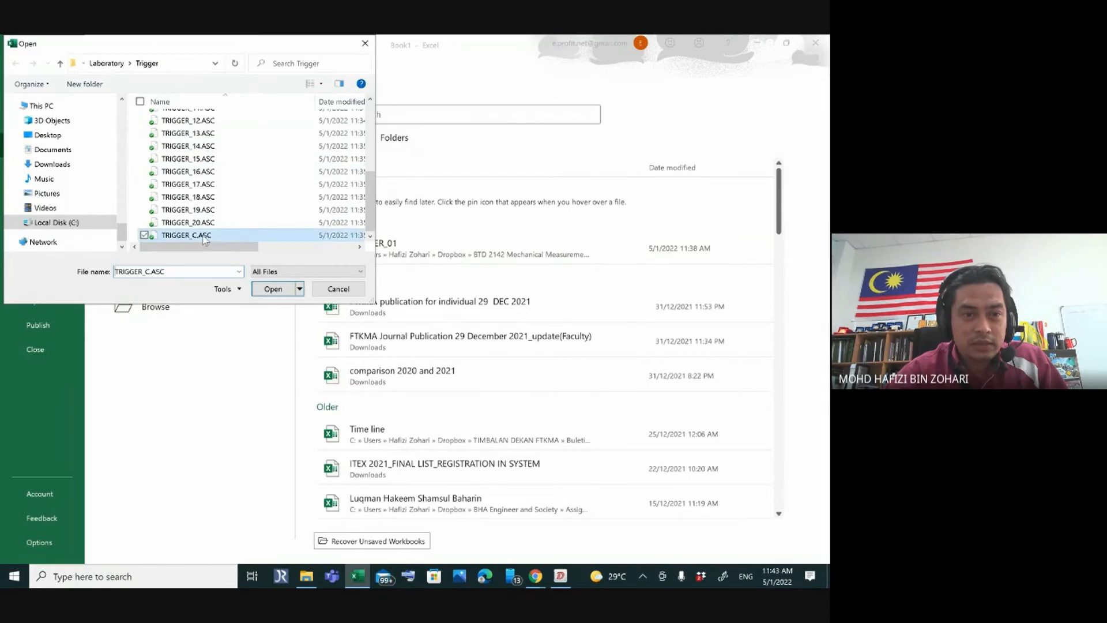
pyautogui.click(273, 289)
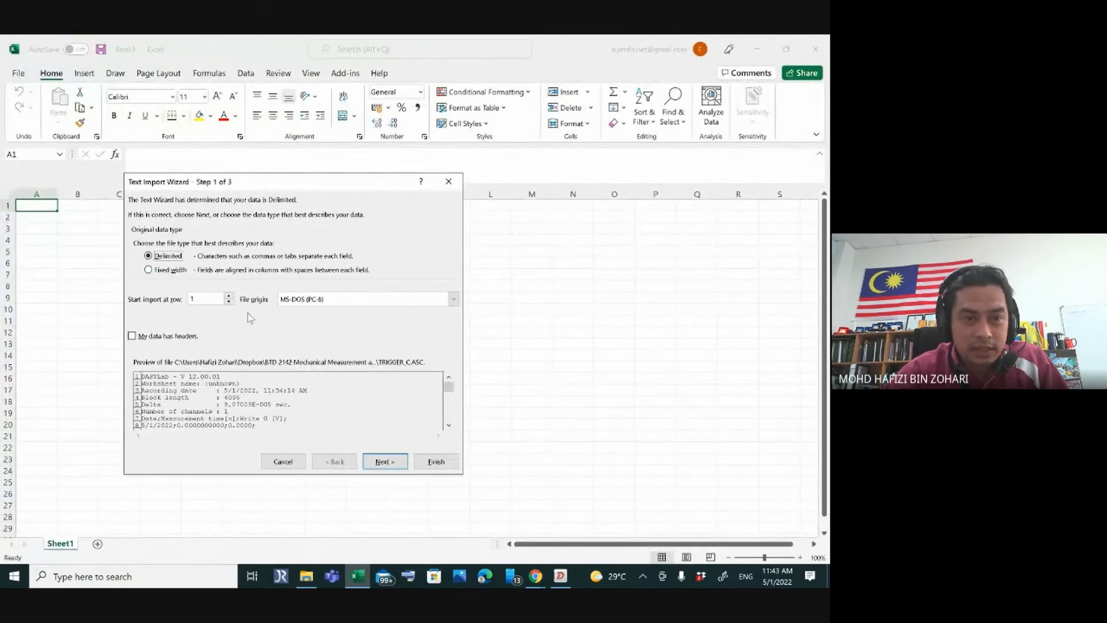
# - Import TRIGGER_C.ASC as delimited text, using Semicolon instead of Tab as the delimiter
pyautogui.click(384, 461)
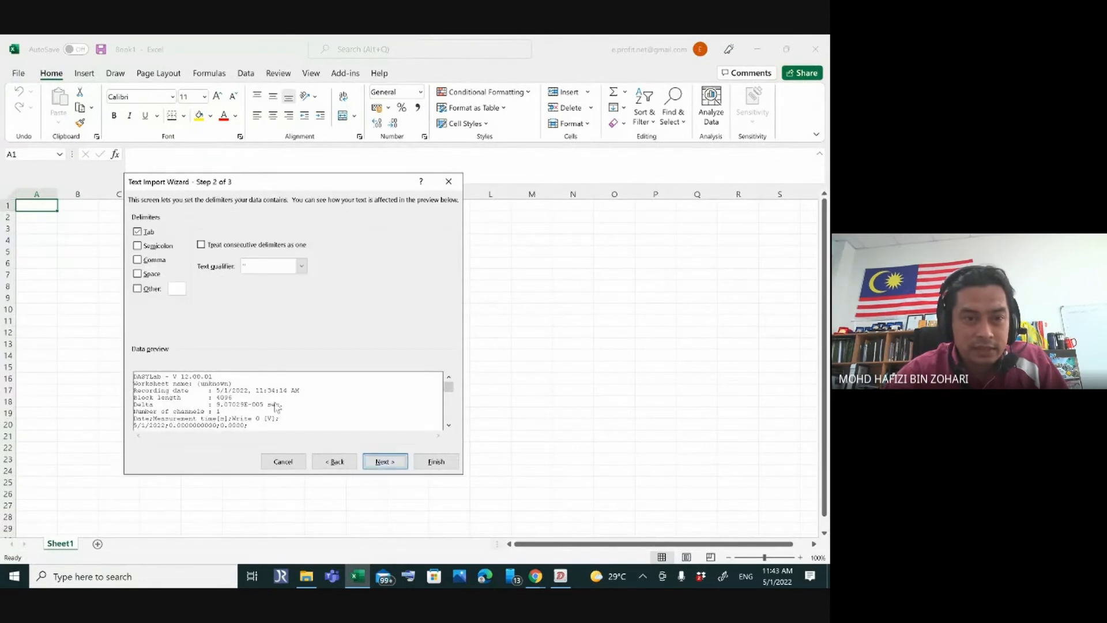
pyautogui.click(143, 248)
pyautogui.click(137, 232)
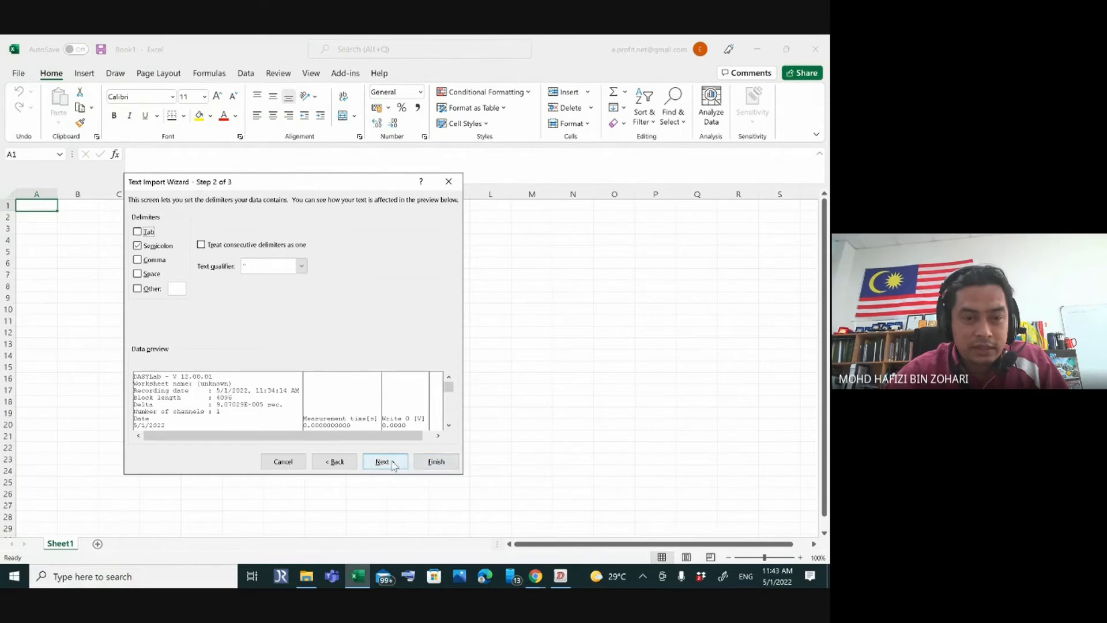
pyautogui.click(435, 462)
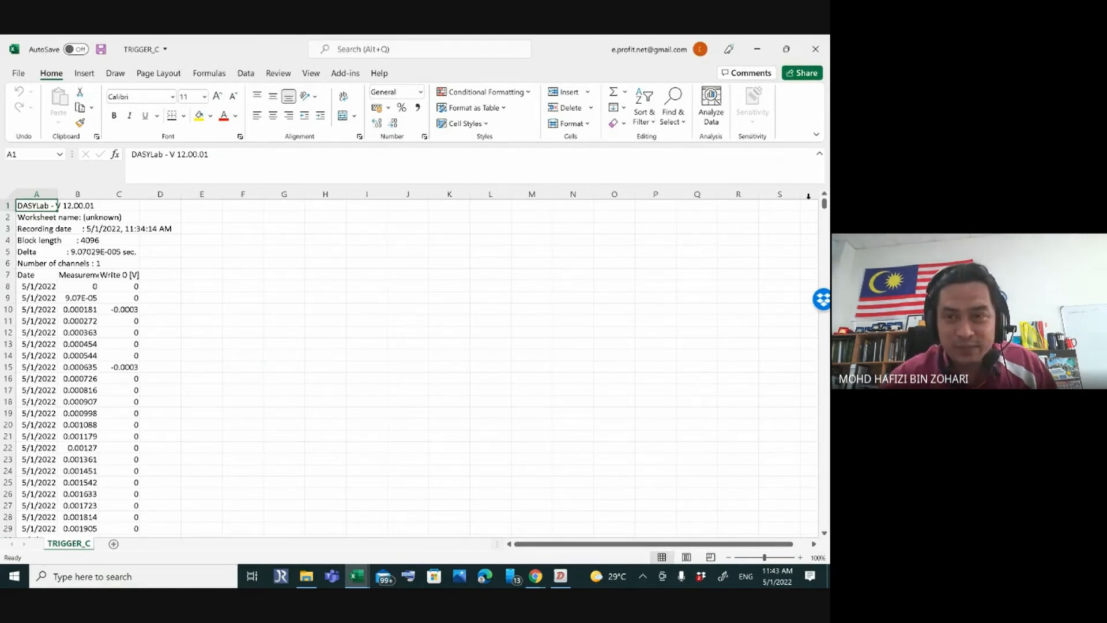
# - Examine the last rows of the imported data and compare with TRIGGER_C.ASC in File Explorer, returning to the TRIGGER_C workbook
pyautogui.moveTo(824, 206); pyautogui.dragTo(823, 445)
pyautogui.moveTo(821, 516); pyautogui.dragTo(823, 525)
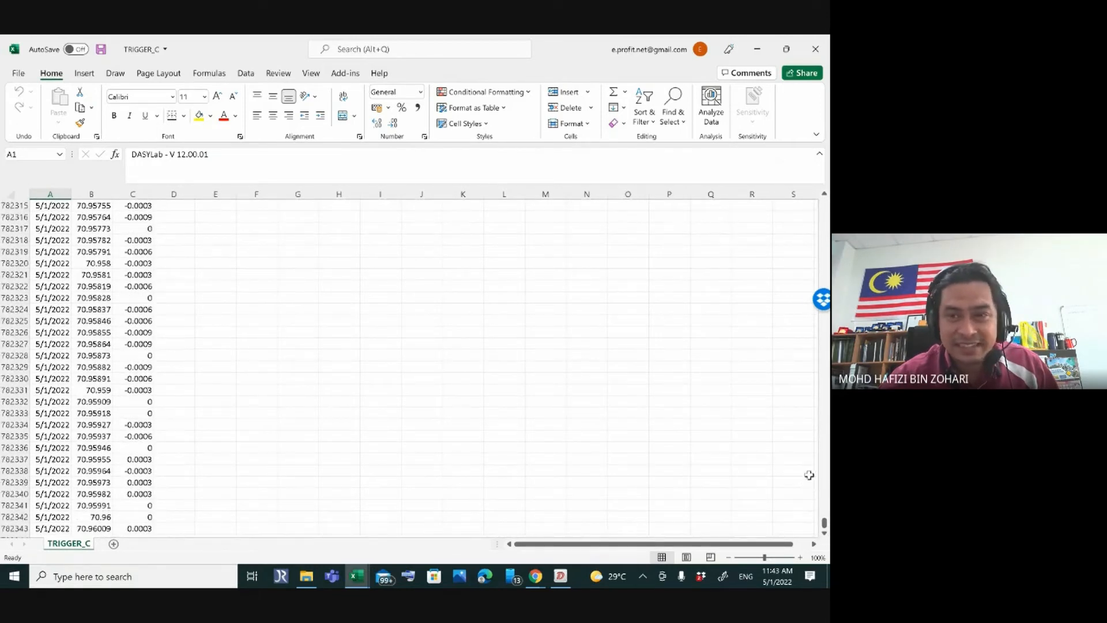
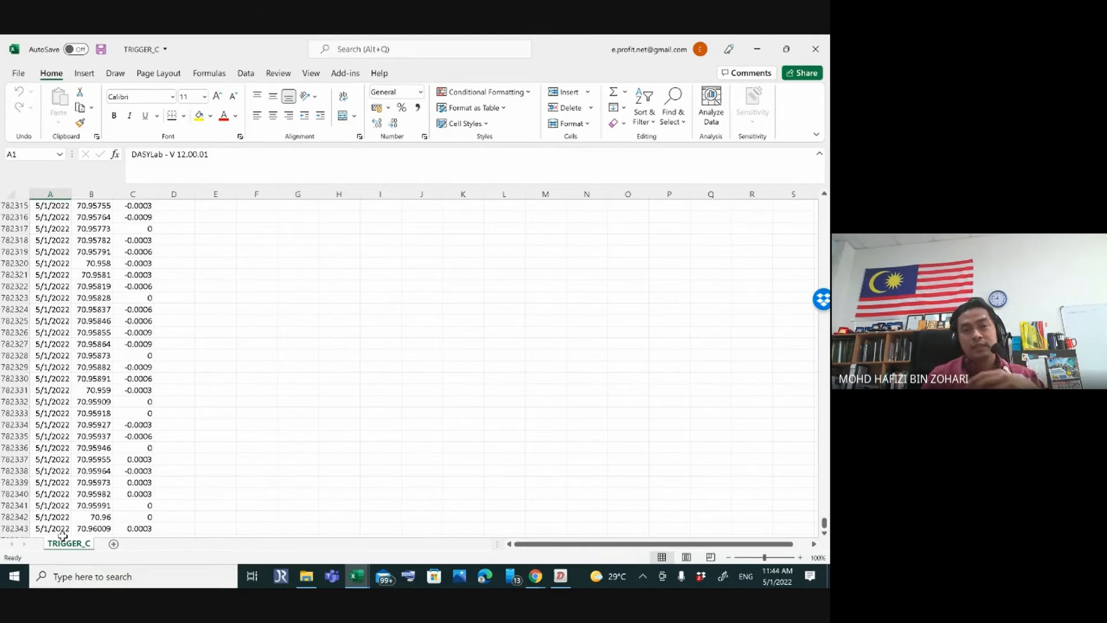
pyautogui.click(307, 577)
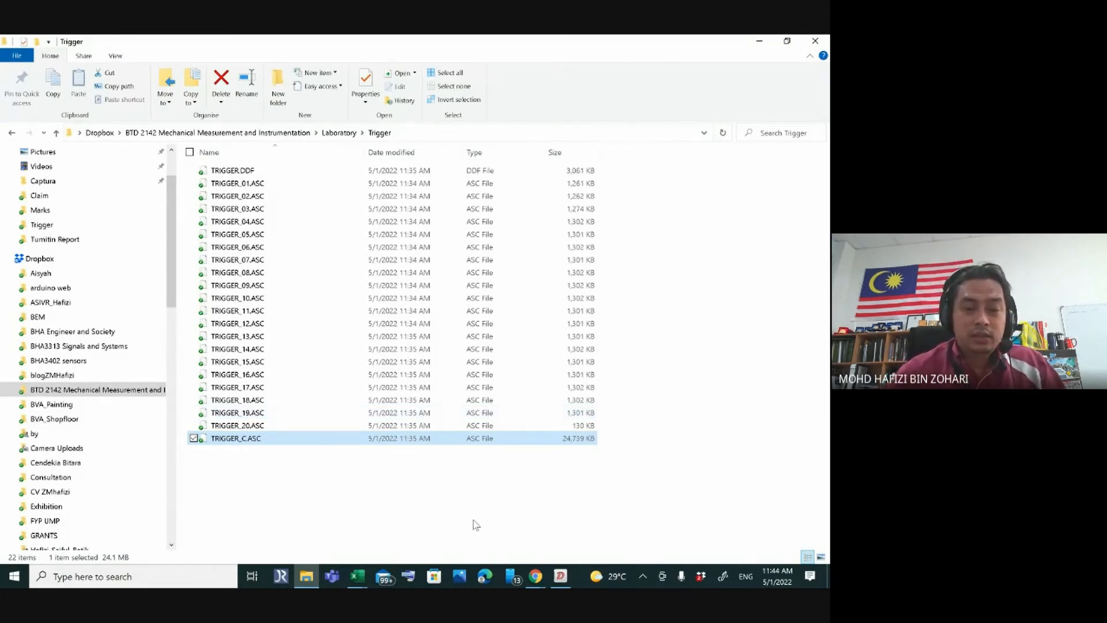
pyautogui.click(358, 577)
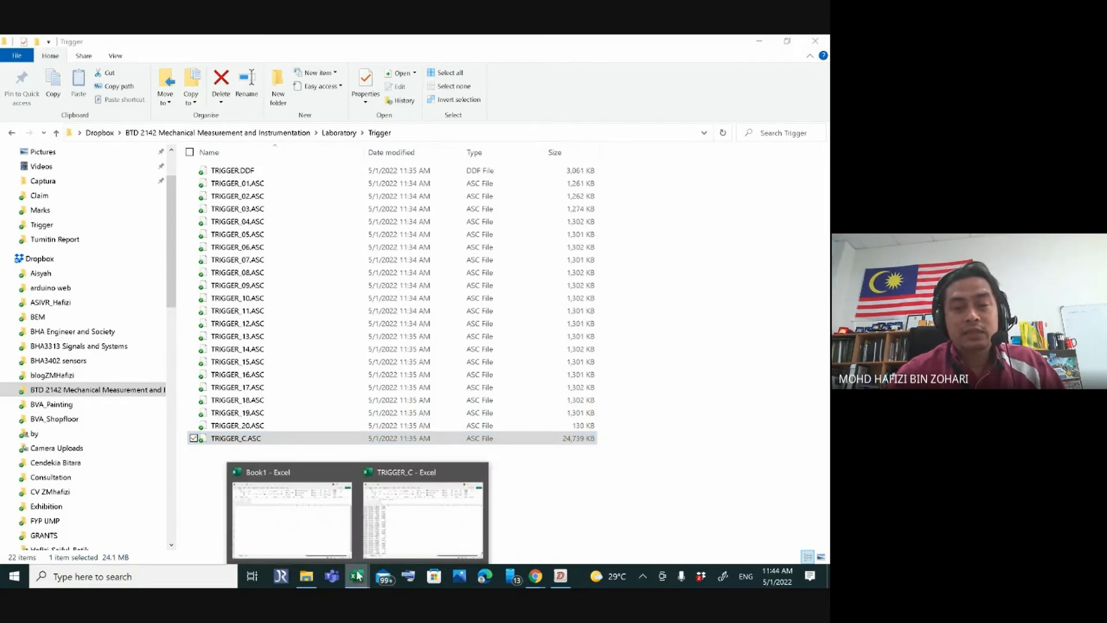
pyautogui.click(382, 489)
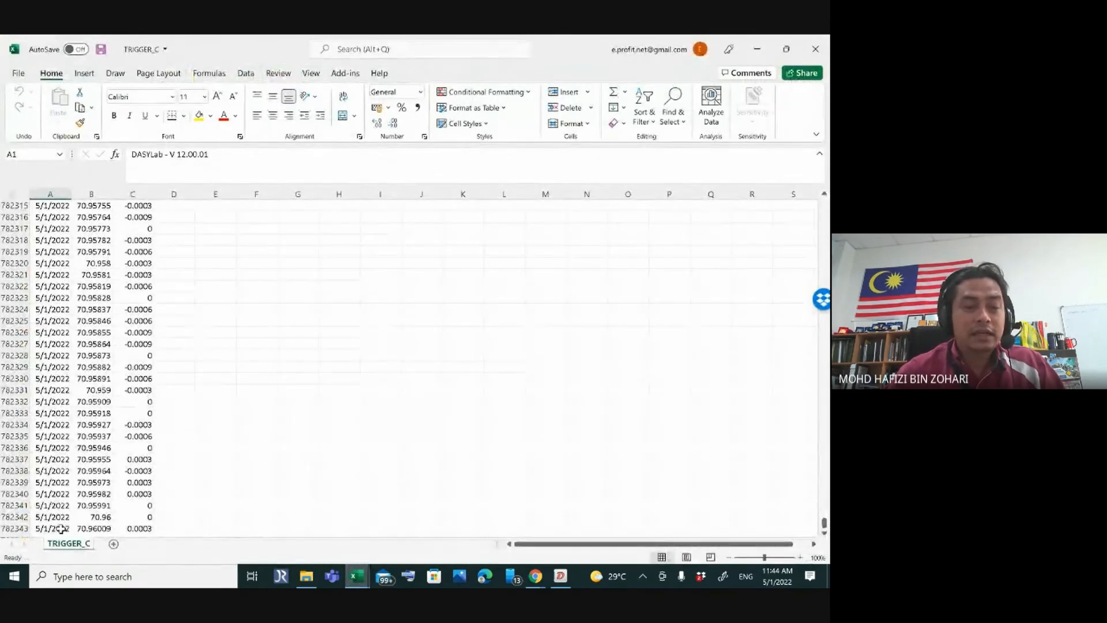
# - Select all measurement time and Write 0 values from B8 to C782343, and widen columns A and B
pyautogui.moveTo(134, 527); pyautogui.dragTo(47, 295)
pyautogui.moveTo(824, 525); pyautogui.dragTo(824, 453)
pyautogui.moveTo(828, 201); pyautogui.dragTo(825, 199)
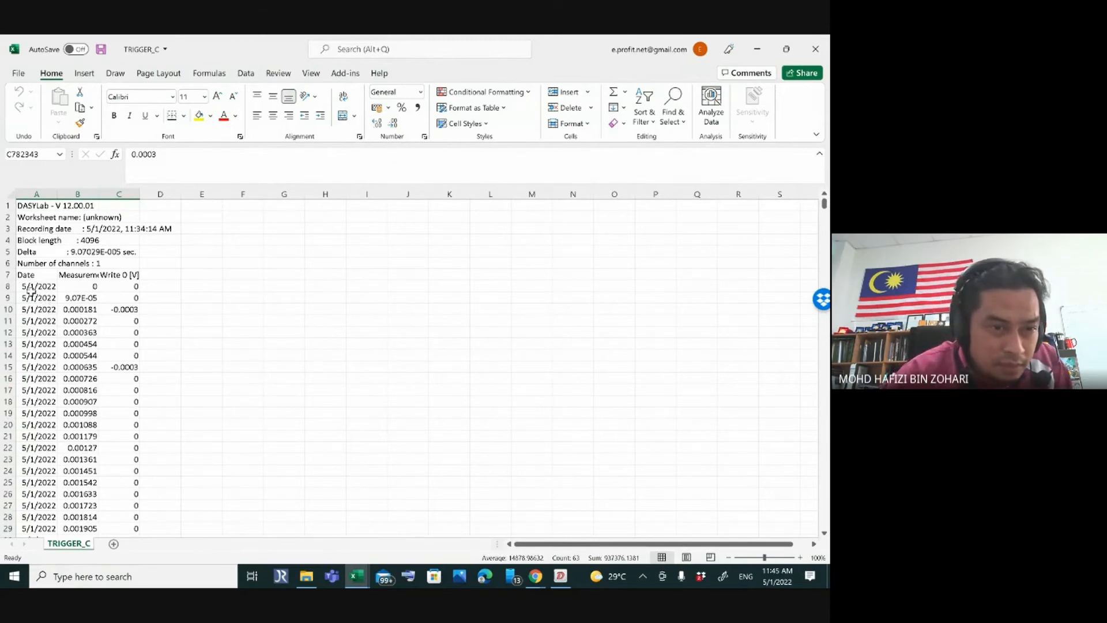
pyautogui.keyDown('shift'); pyautogui.click(75, 291); pyautogui.keyUp('shift')
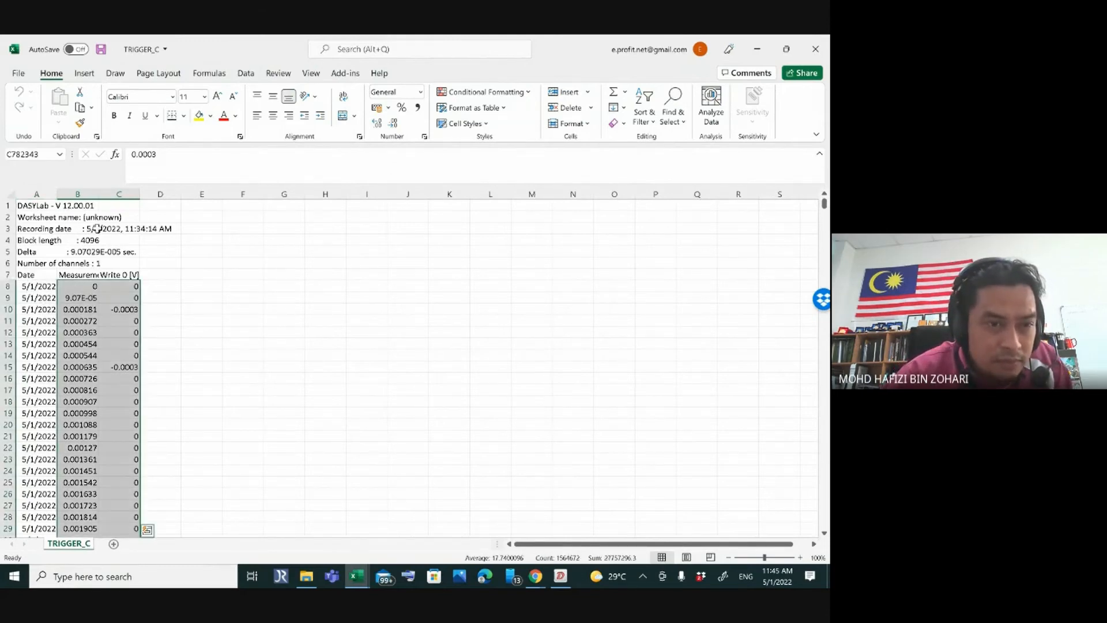
pyautogui.doubleClick(140, 193)
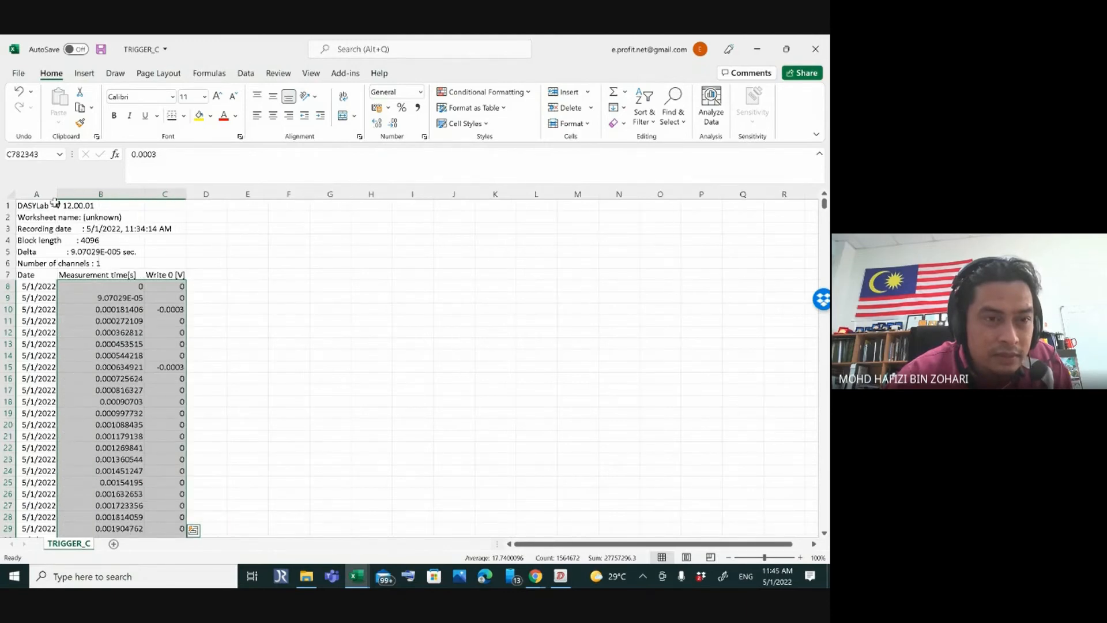
pyautogui.moveTo(57, 194); pyautogui.dragTo(98, 195)
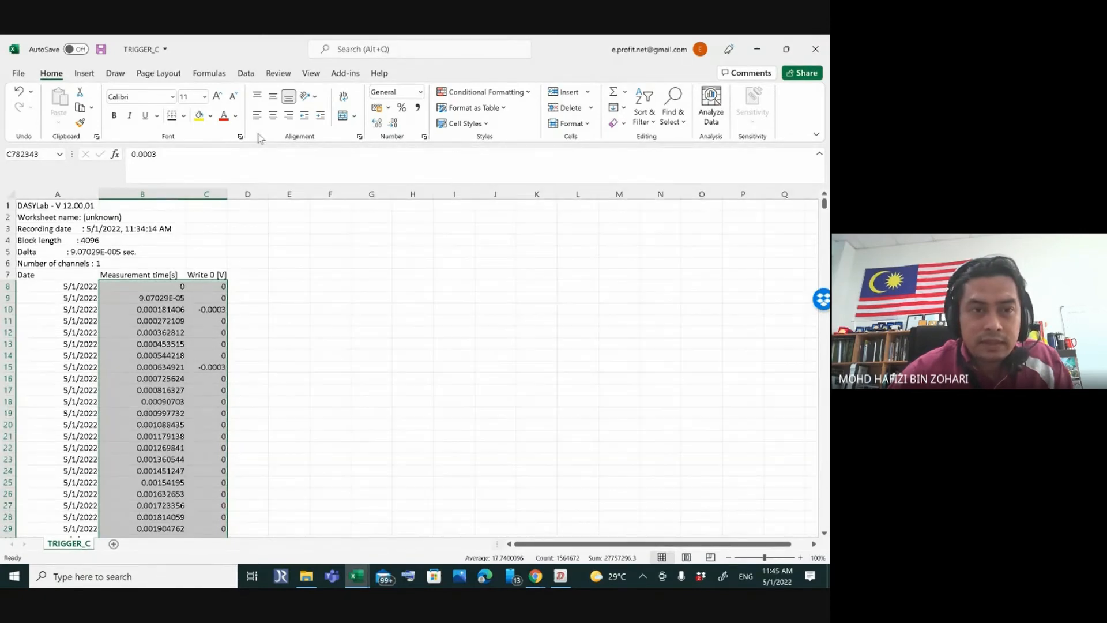
# - Insert a scatter chart with lines from the selected data and widen it to about column N
pyautogui.click(84, 74)
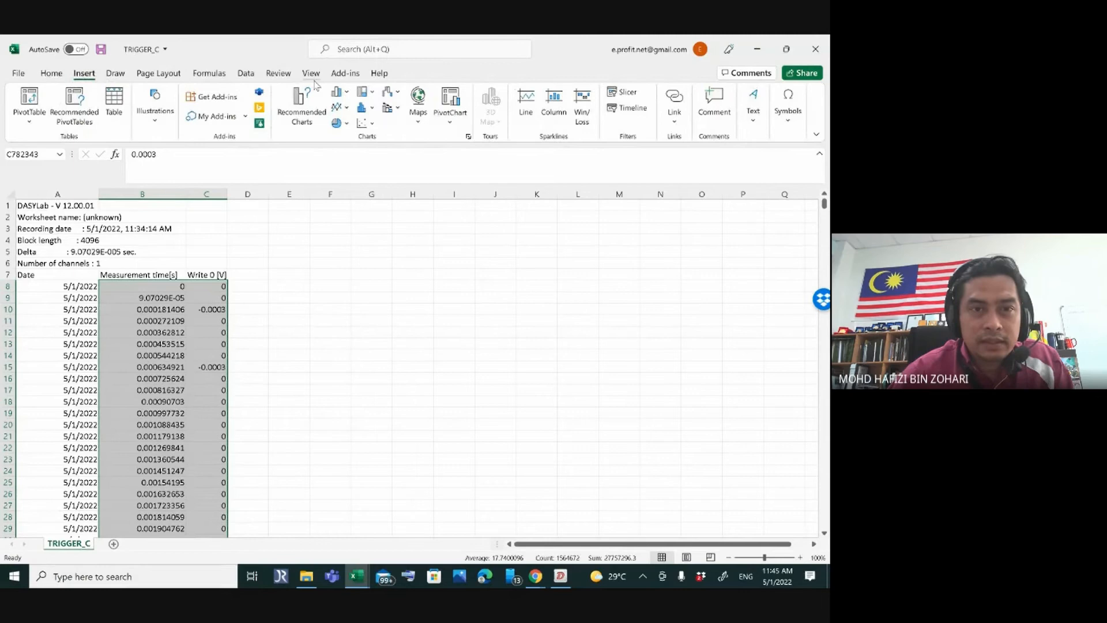
pyautogui.click(367, 123)
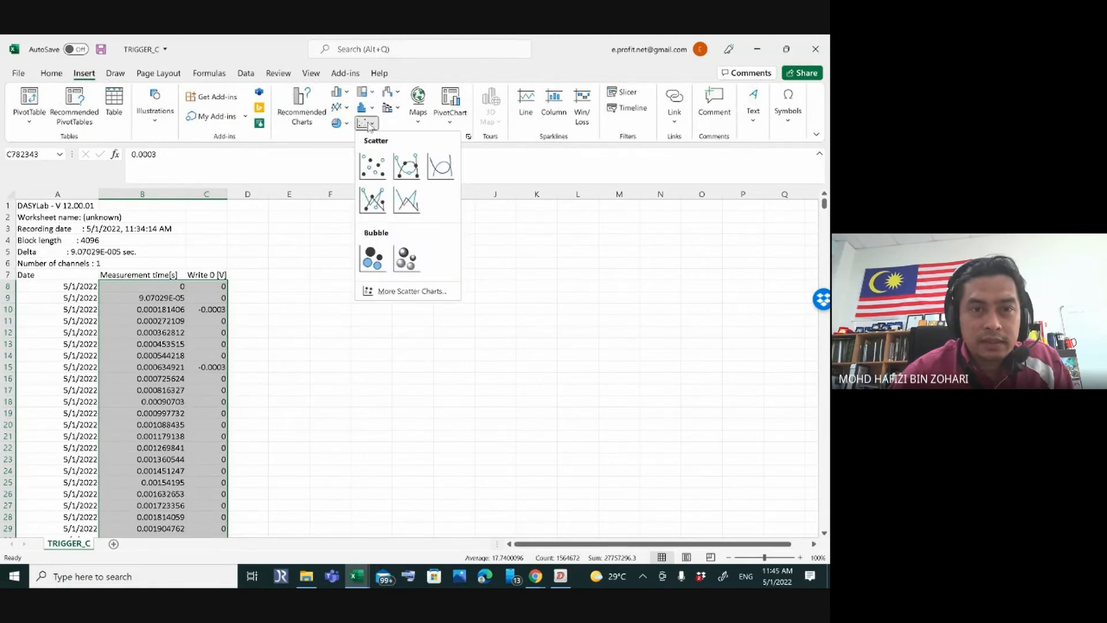
pyautogui.click(406, 201)
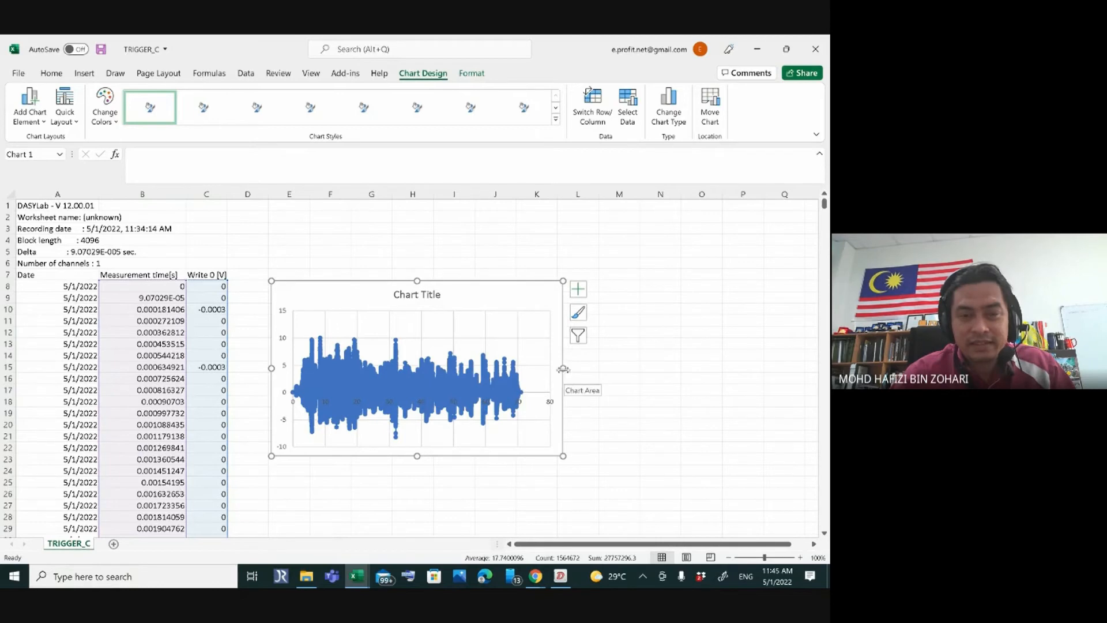
pyautogui.moveTo(563, 369); pyautogui.dragTo(698, 386)
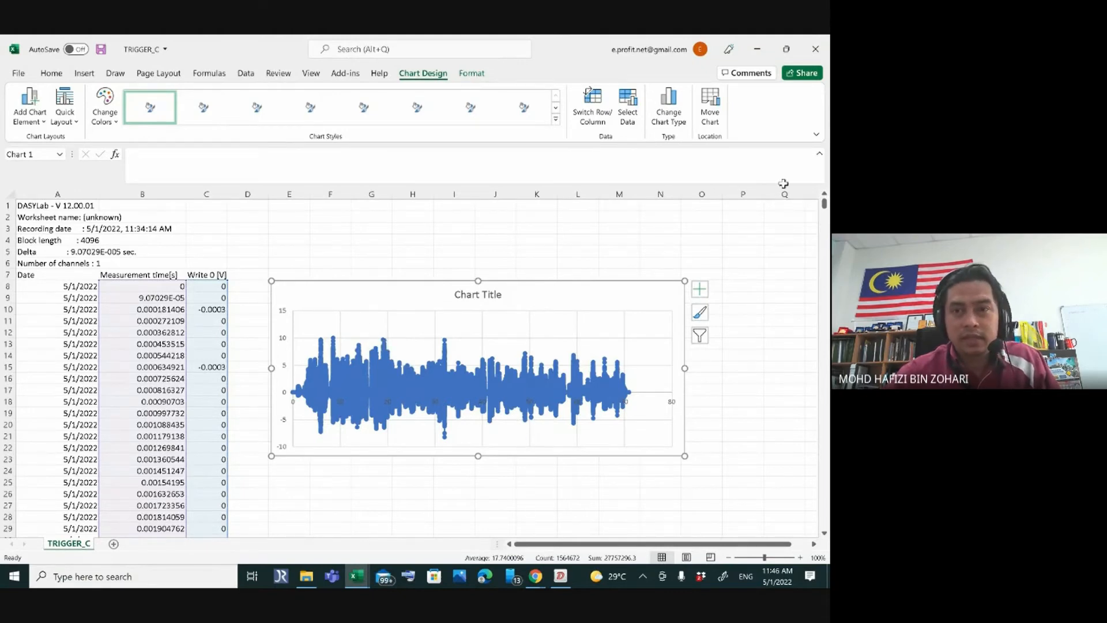
# - Close the TRIGGER_C workbook without saving its changes
pyautogui.click(815, 49)
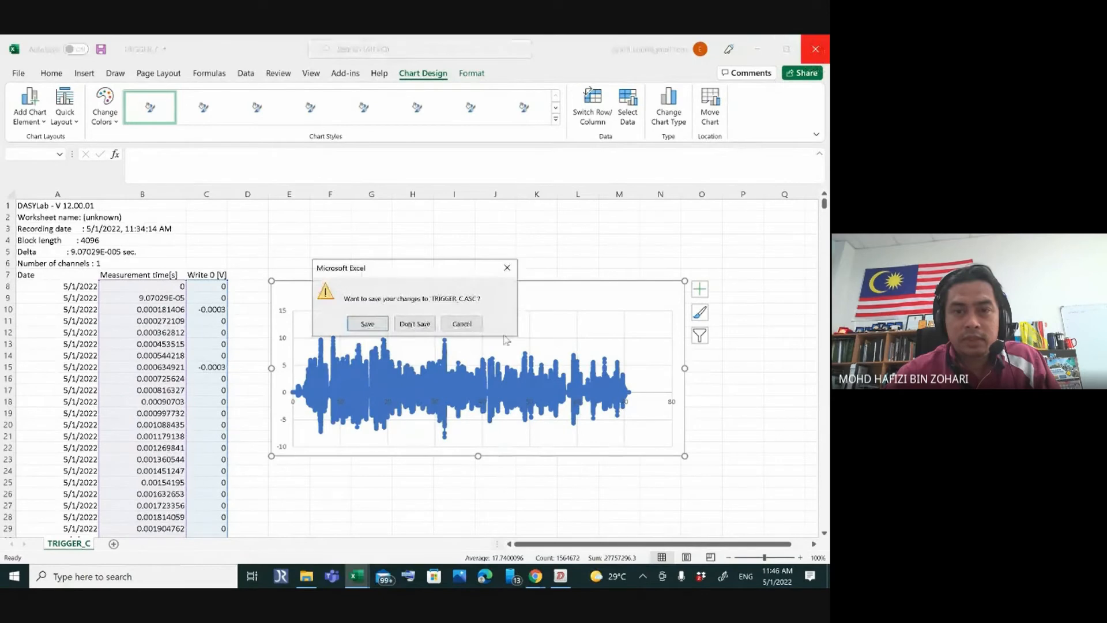
pyautogui.click(417, 324)
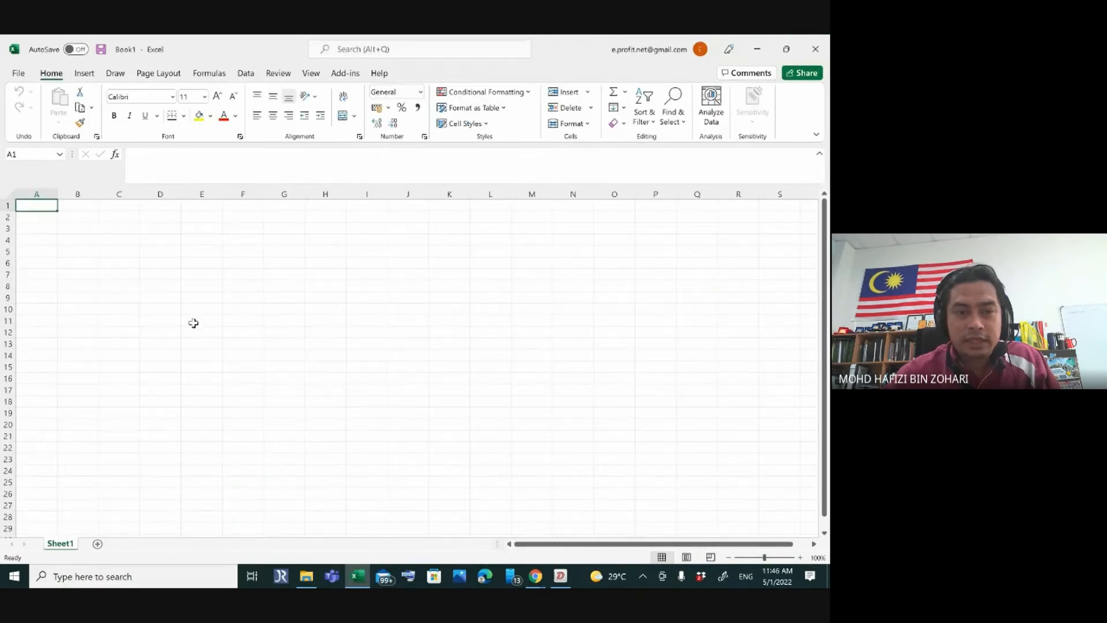
# - Open TRIGGER_C.ASC in the Text Import Wizard again, add Semicolon as a delimiter, and cancel the import
pyautogui.click(18, 74)
pyautogui.click(18, 71)
pyautogui.click(17, 73)
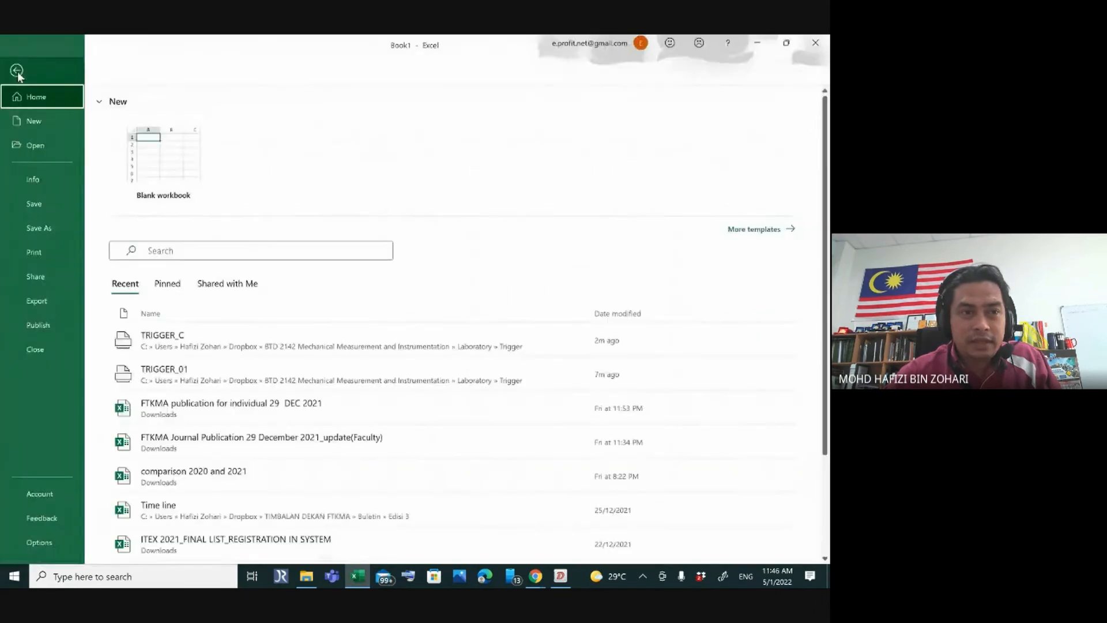
pyautogui.click(48, 150)
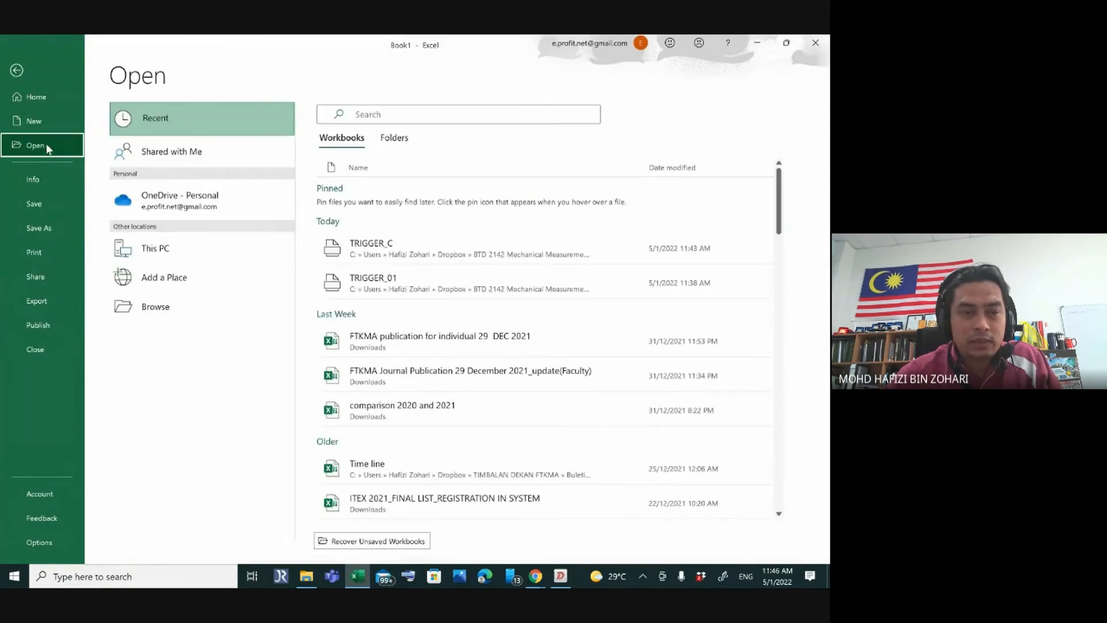
pyautogui.click(188, 308)
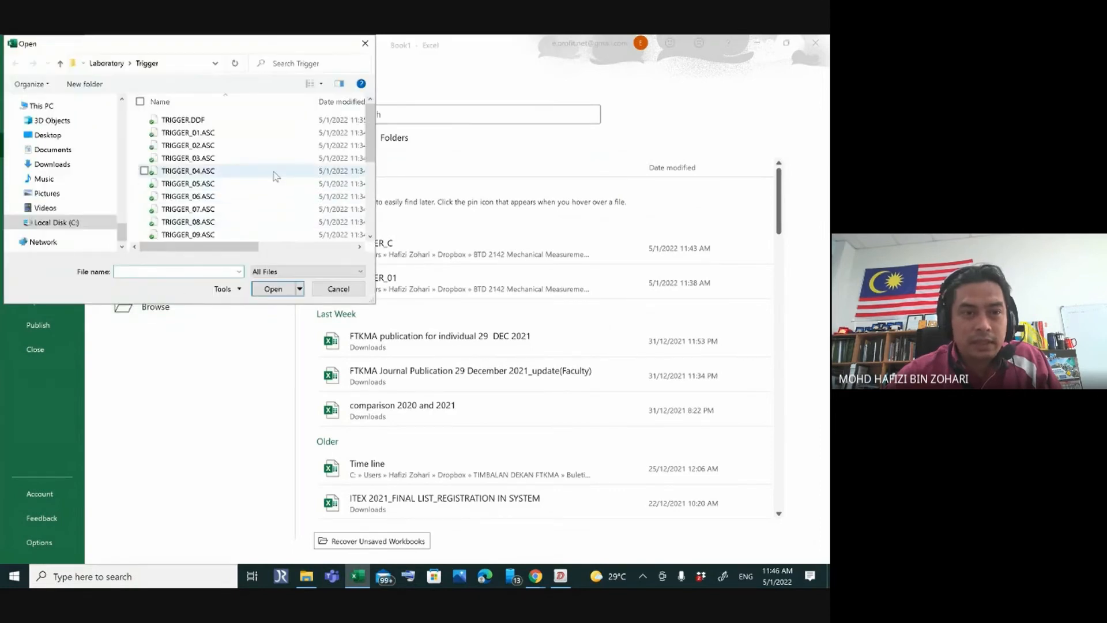
pyautogui.scroll(-4, 288, 179)
pyautogui.click(211, 235)
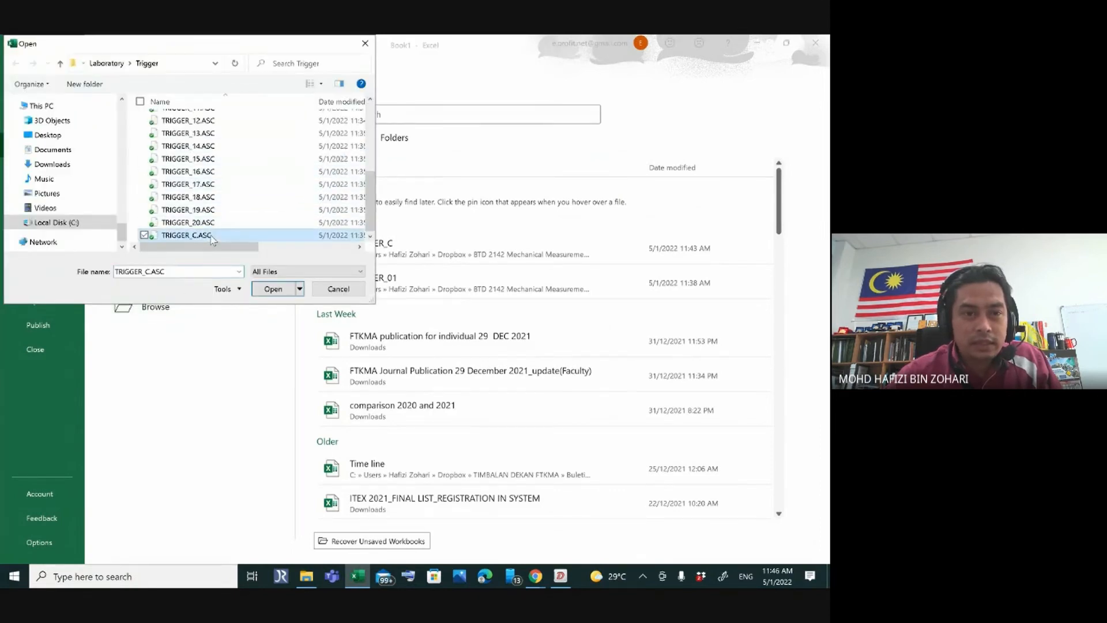
pyautogui.click(273, 289)
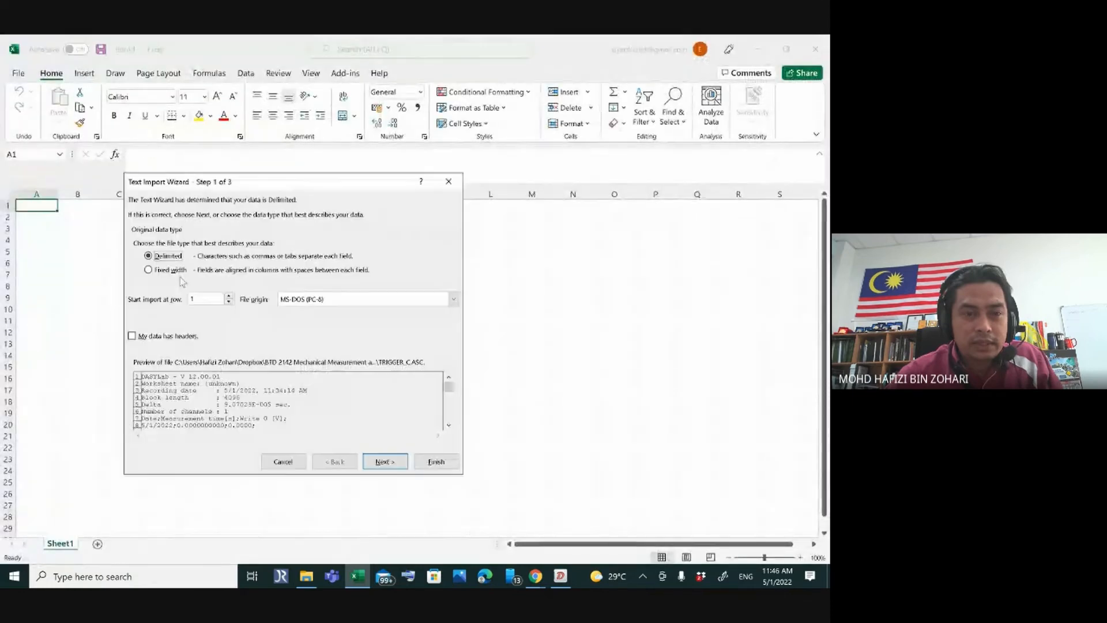
pyautogui.click(375, 461)
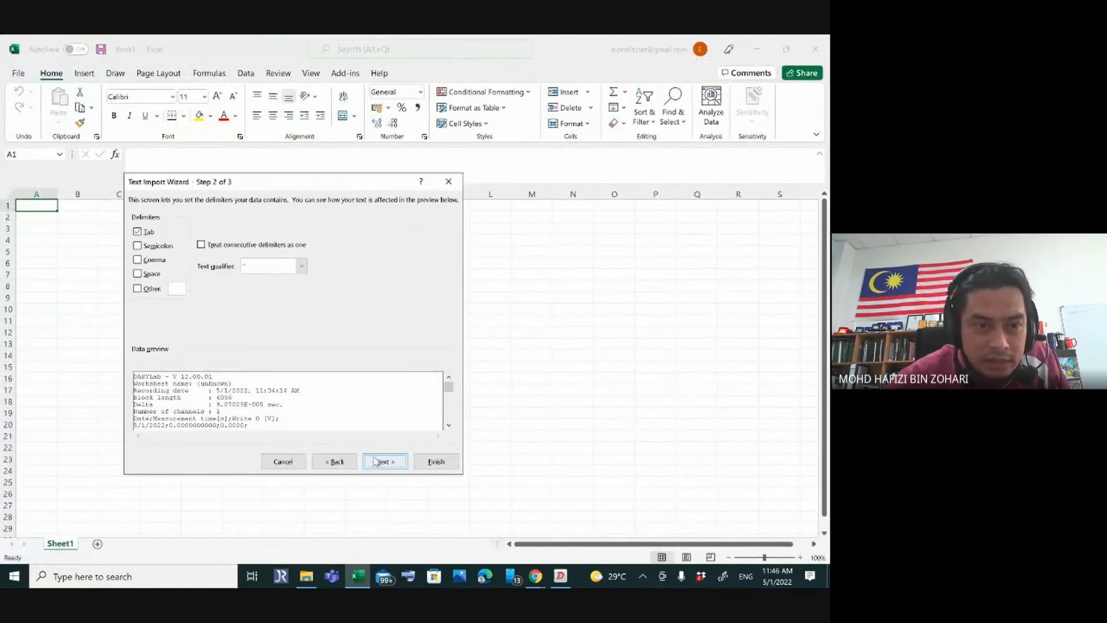
pyautogui.click(138, 247)
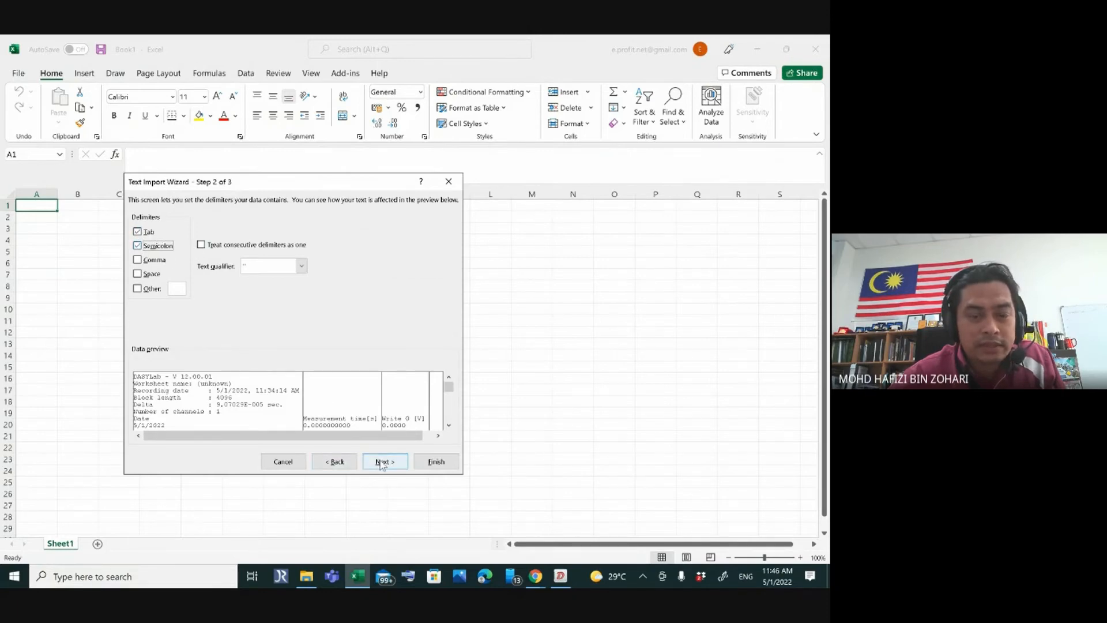
pyautogui.click(449, 181)
# - Close the blank Book1 workbook without saving it
pyautogui.click(815, 49)
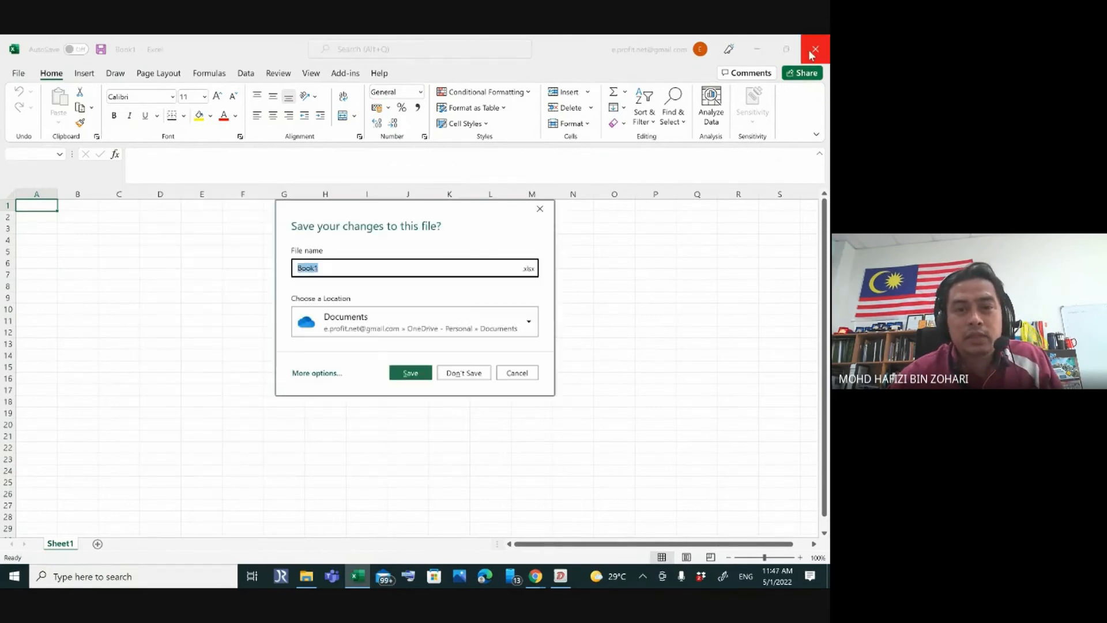
pyautogui.click(457, 378)
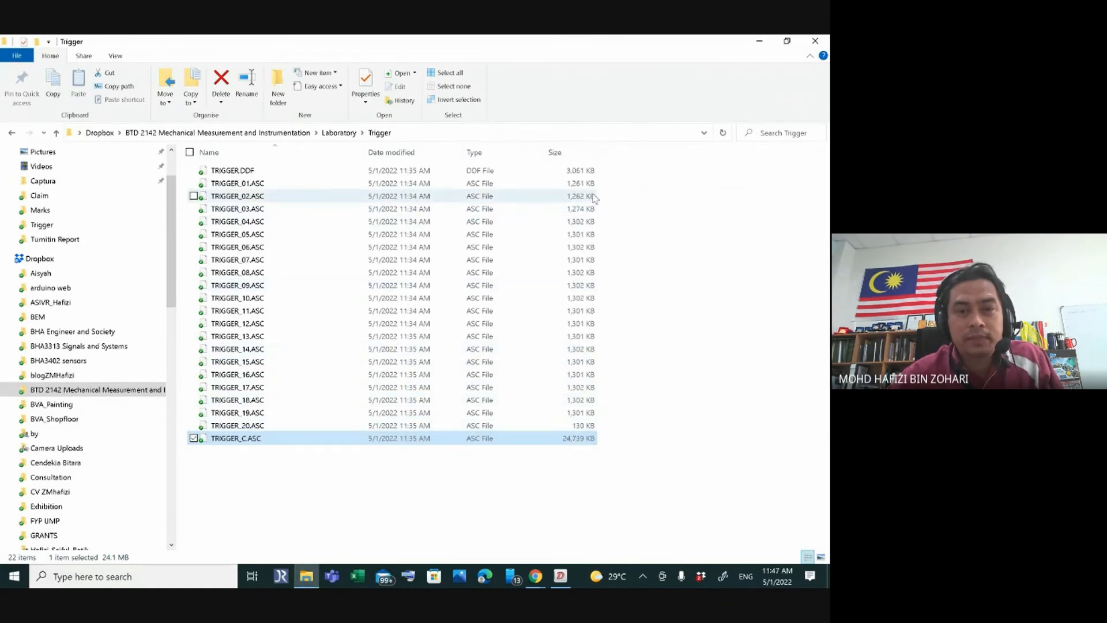
# - Switch to DASYLab and hide the Raw signal chart window so the whole worksheet shows
pyautogui.click(561, 575)
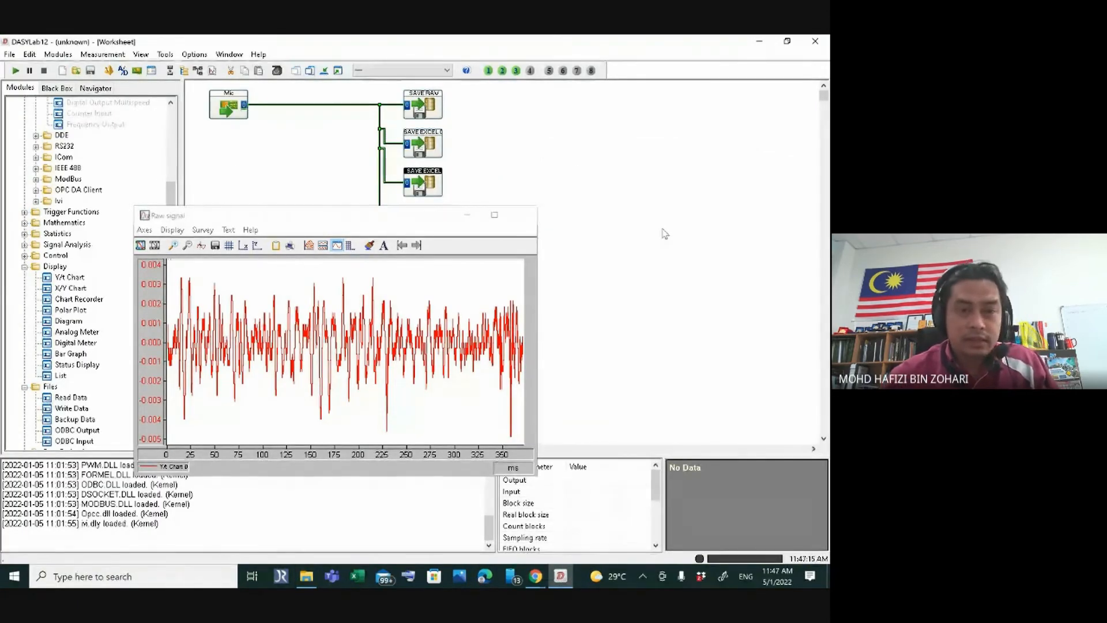
pyautogui.click(325, 70)
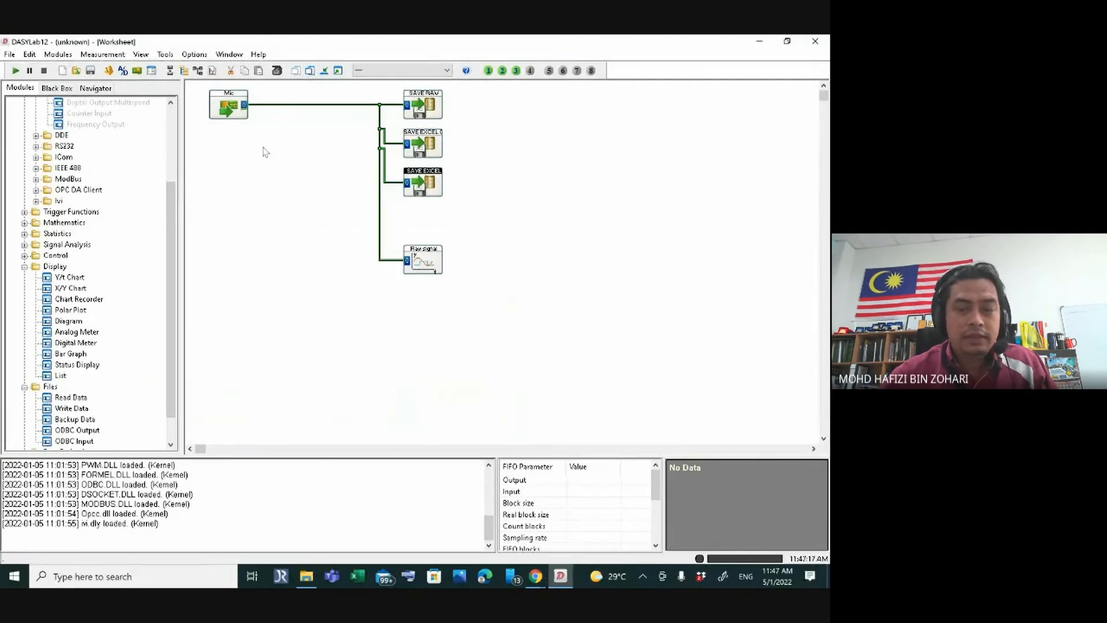
# - Delete the wiring that links the Mic module to the three save modules and the Raw signal chart
pyautogui.scroll(1, 128, 174)
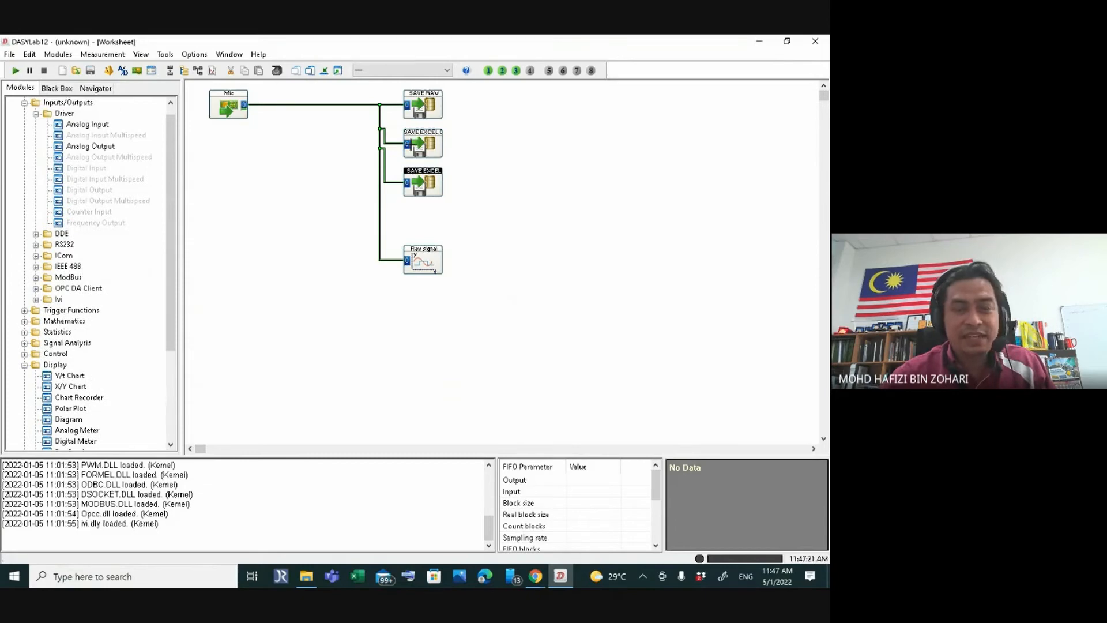
pyautogui.rightClick(307, 110)
pyautogui.click(297, 109)
pyautogui.press('Delete')
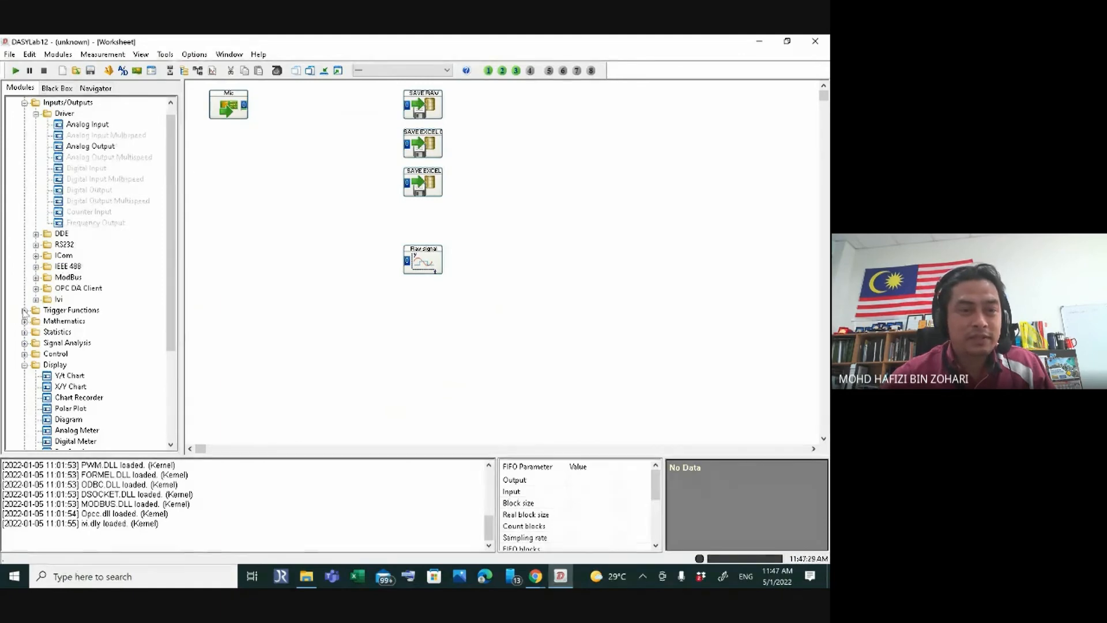
# - Add a Pre/Post Trigger module to the worksheet from the trigger functions and accept its default settings
pyautogui.click(25, 310)
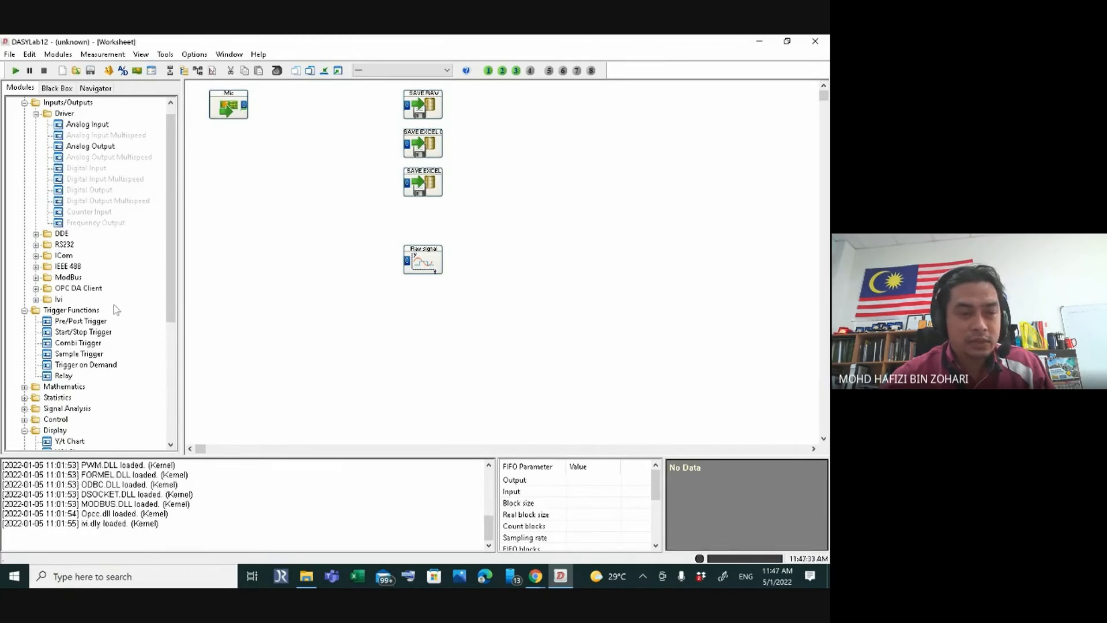
pyautogui.moveTo(68, 325); pyautogui.dragTo(303, 191)
pyautogui.doubleClick(297, 183)
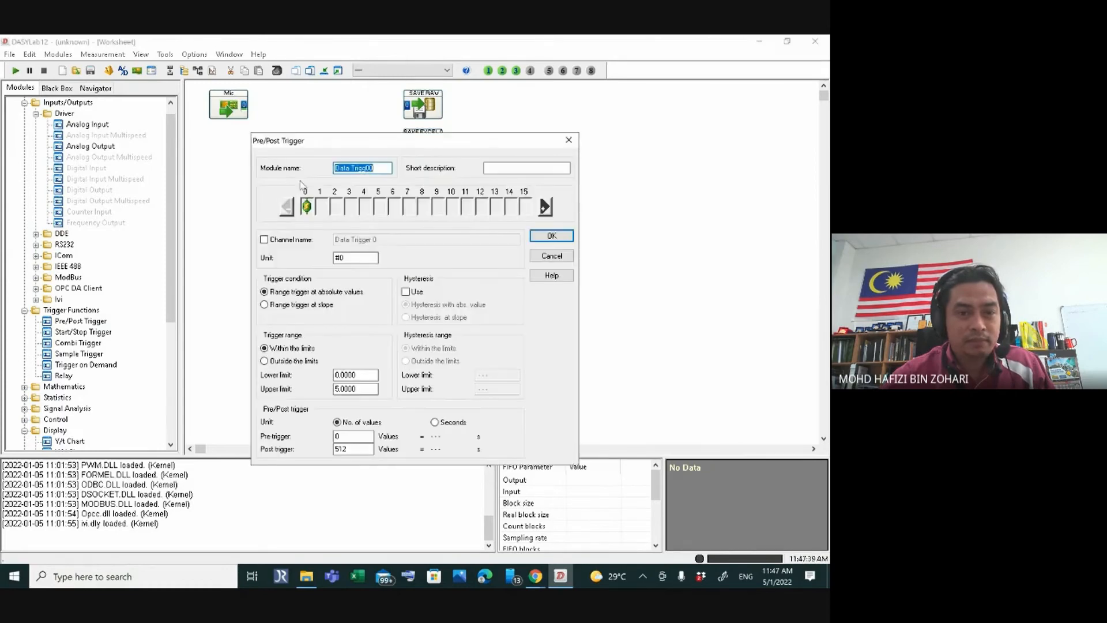
pyautogui.click(552, 237)
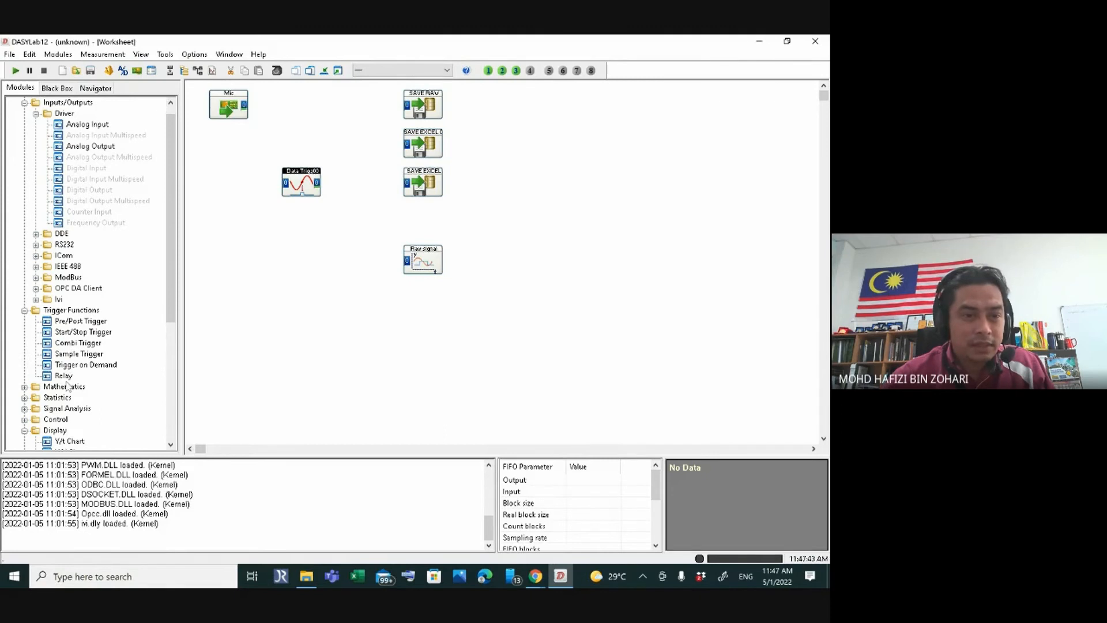
# - Add a Relay module of the type Relay with control input to the worksheet
pyautogui.moveTo(60, 378); pyautogui.dragTo(293, 127)
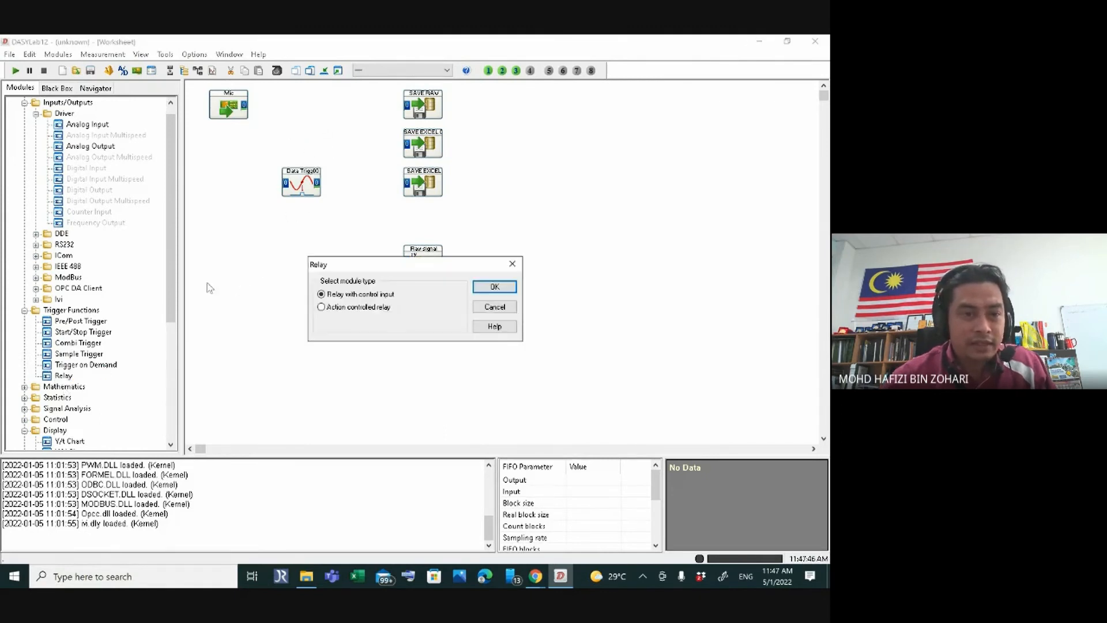
pyautogui.click(79, 326)
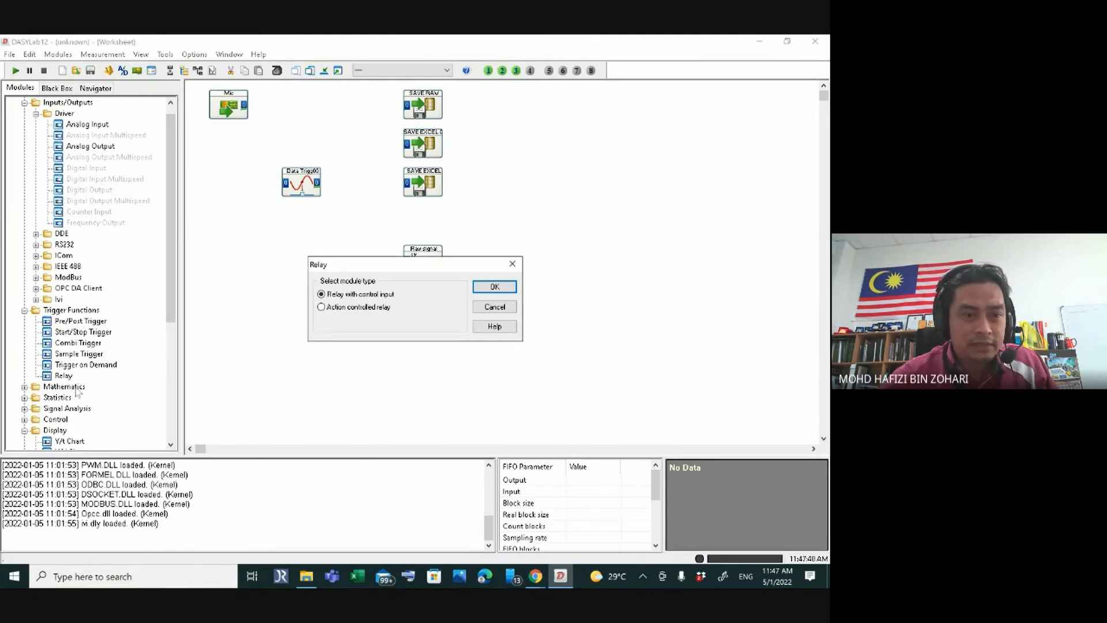
pyautogui.click(494, 287)
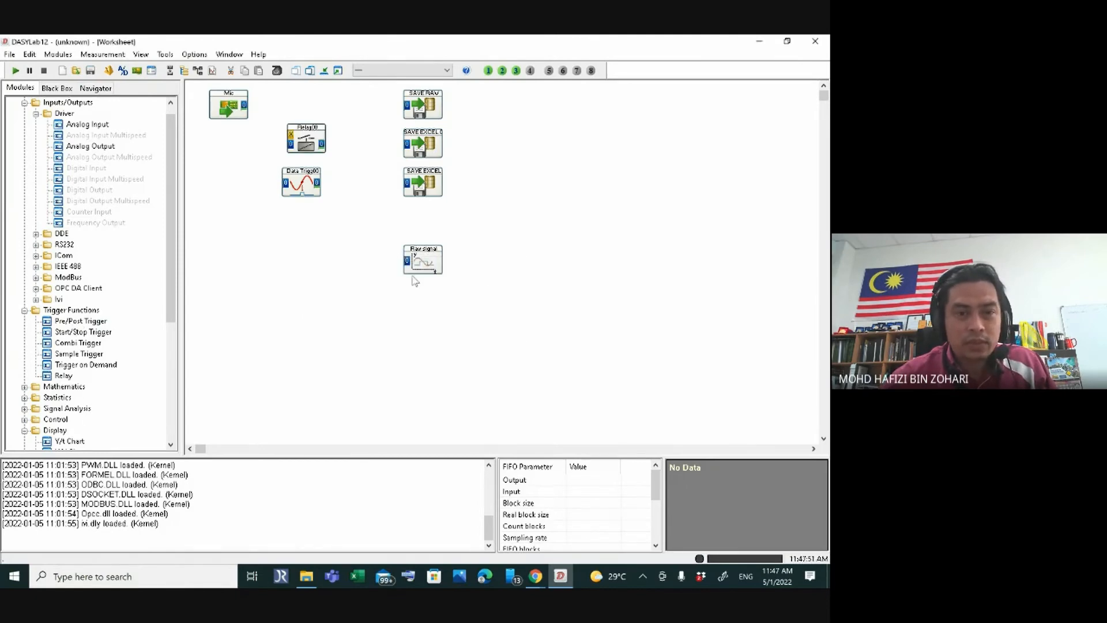
# - Arrange the modules so the trigger sits beside the Mic module with the relay below the trigger
pyautogui.moveTo(303, 146); pyautogui.dragTo(297, 135)
pyautogui.moveTo(238, 112); pyautogui.dragTo(230, 139)
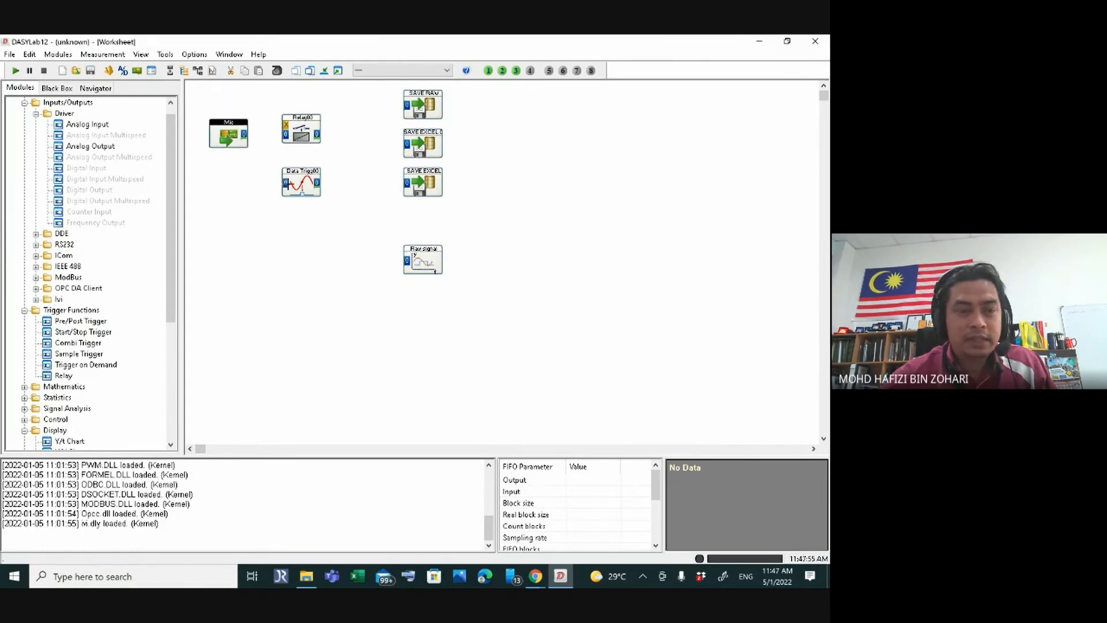
pyautogui.moveTo(287, 183); pyautogui.dragTo(286, 178)
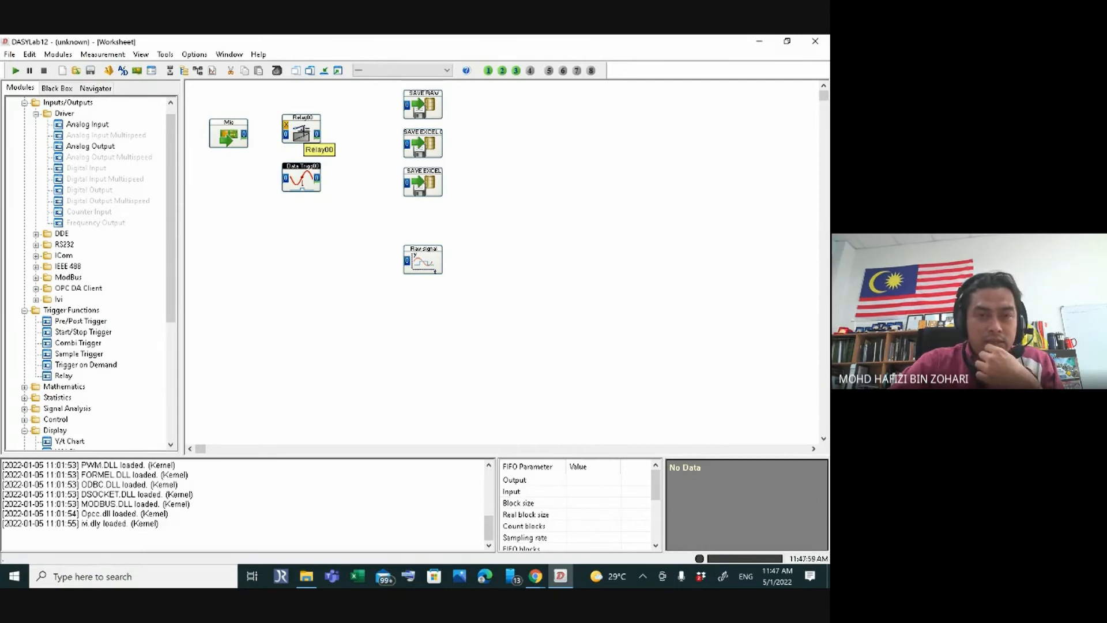
pyautogui.moveTo(303, 133); pyautogui.dragTo(312, 235)
pyautogui.moveTo(304, 186); pyautogui.dragTo(309, 147)
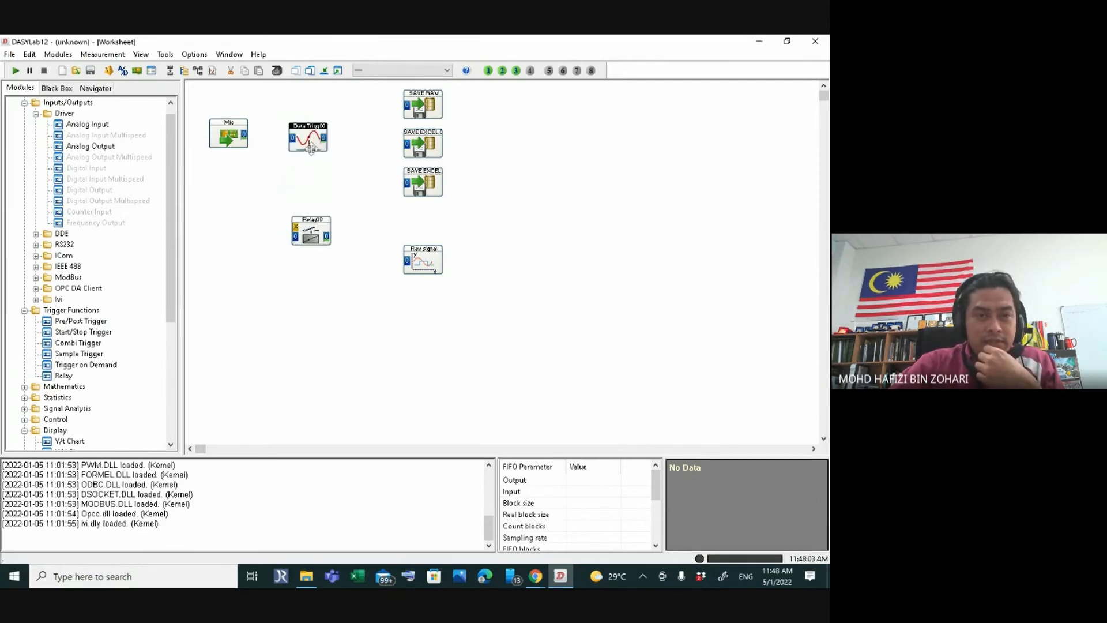
pyautogui.moveTo(311, 226)
pyautogui.mouseDown()
pyautogui.moveTo(306, 199)
pyautogui.moveTo(312, 207)
pyautogui.mouseUp()
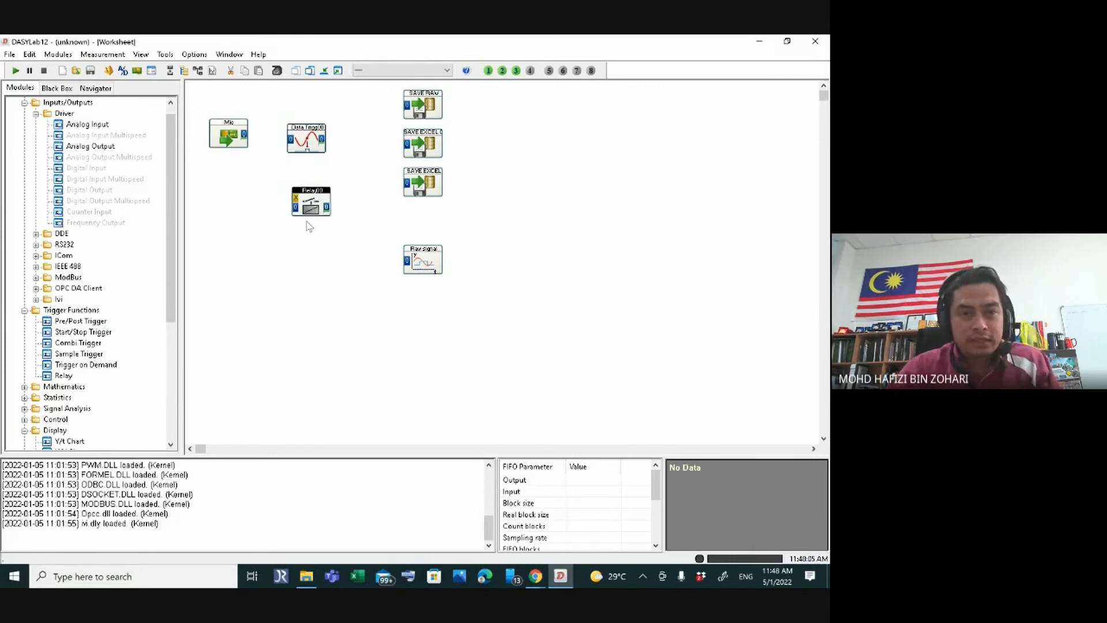
# - Wire the Mic output to the relay's data input, and the relay output to the three save modules and the Raw signal chart
pyautogui.click(245, 137)
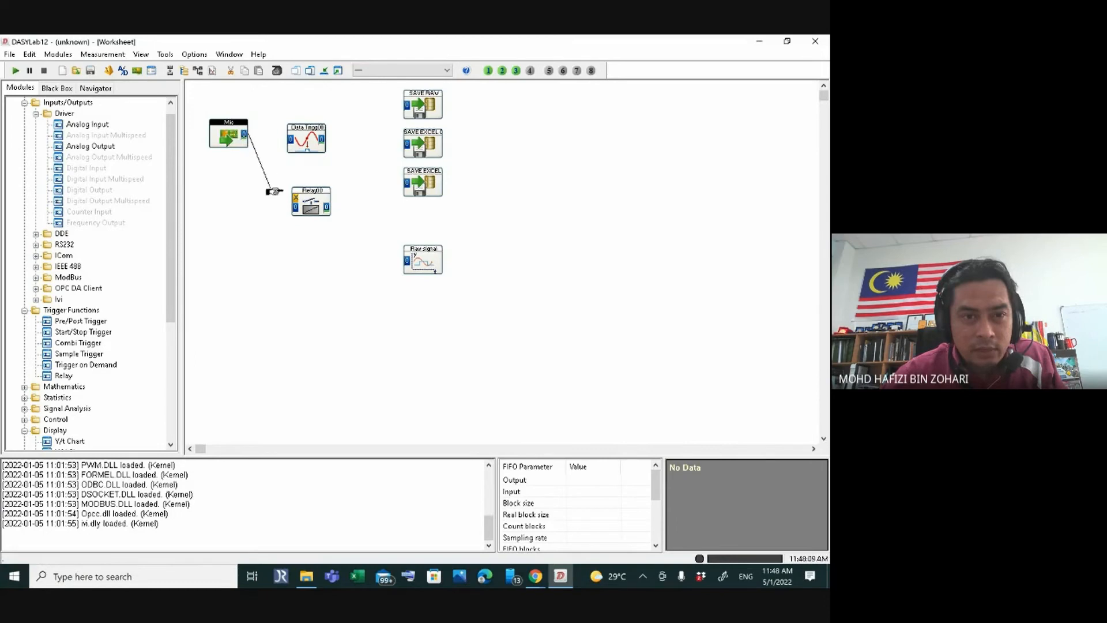
pyautogui.click(294, 207)
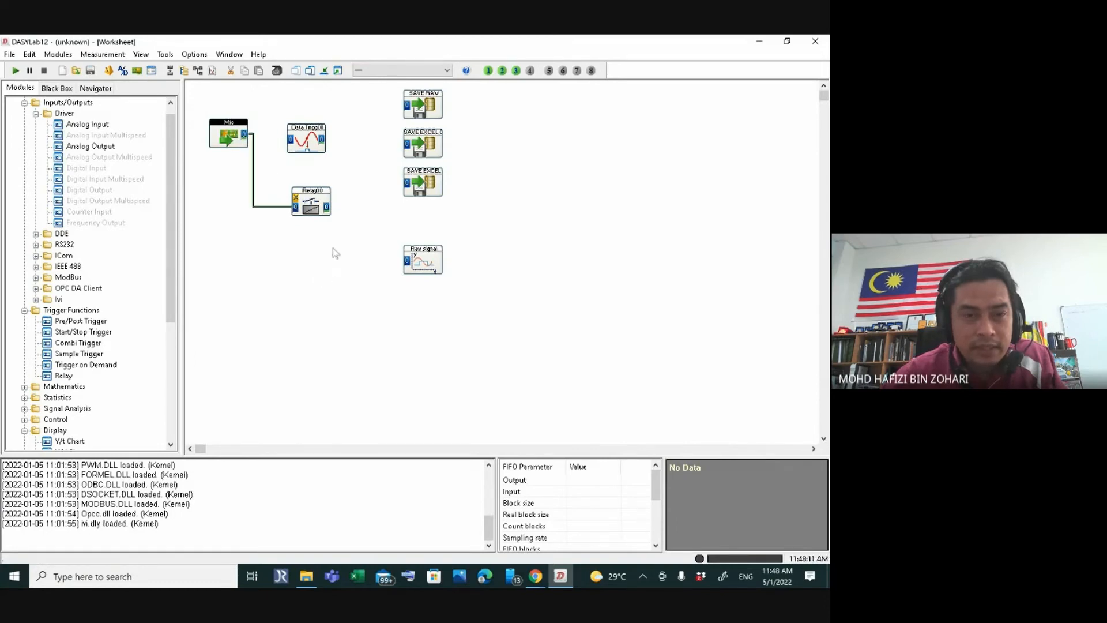
pyautogui.click(327, 207)
pyautogui.click(399, 108)
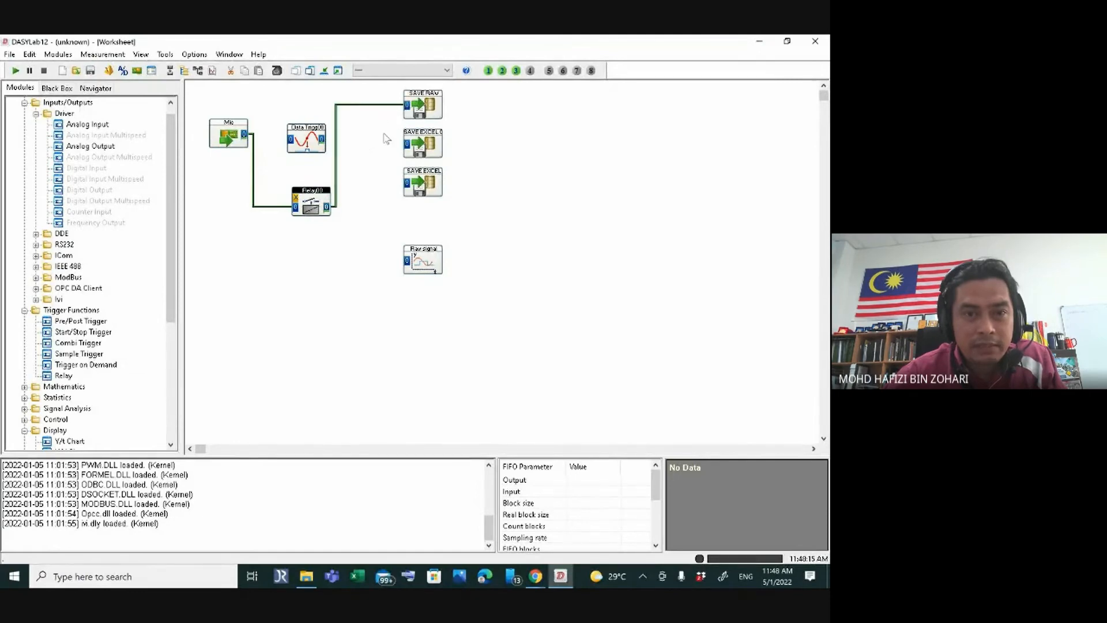
pyautogui.click(337, 146)
pyautogui.click(406, 143)
pyautogui.click(337, 192)
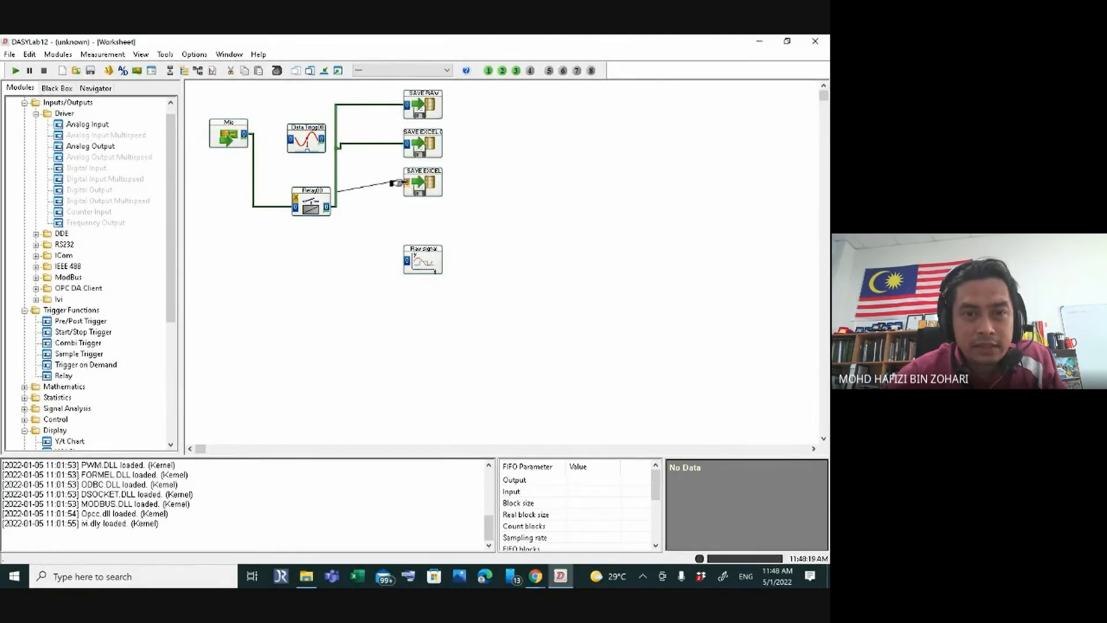
pyautogui.click(406, 183)
pyautogui.click(337, 208)
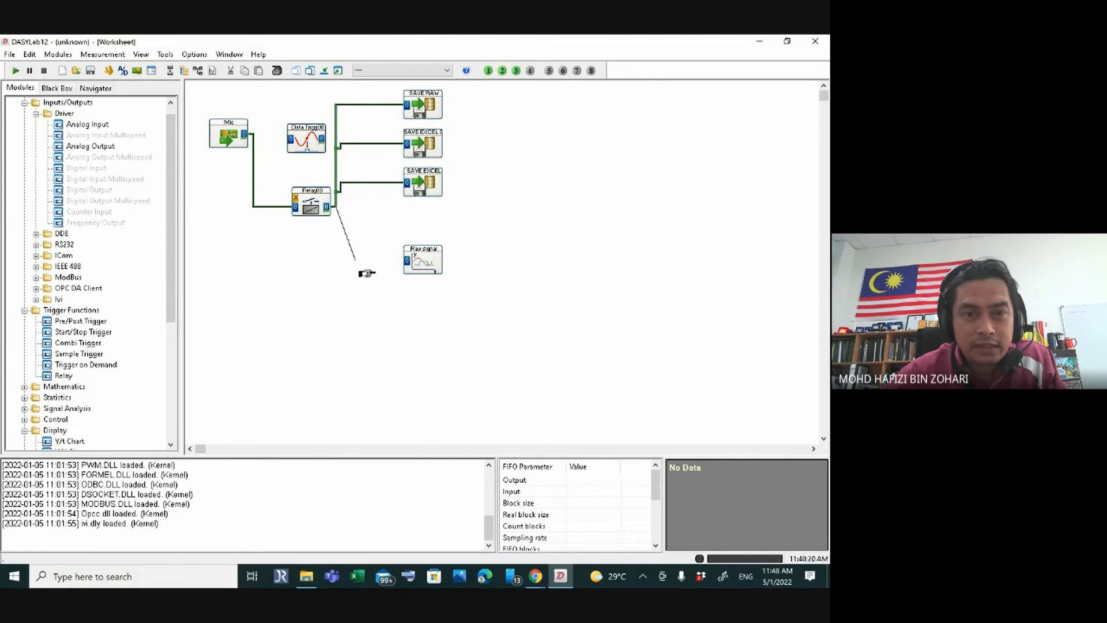
pyautogui.click(407, 261)
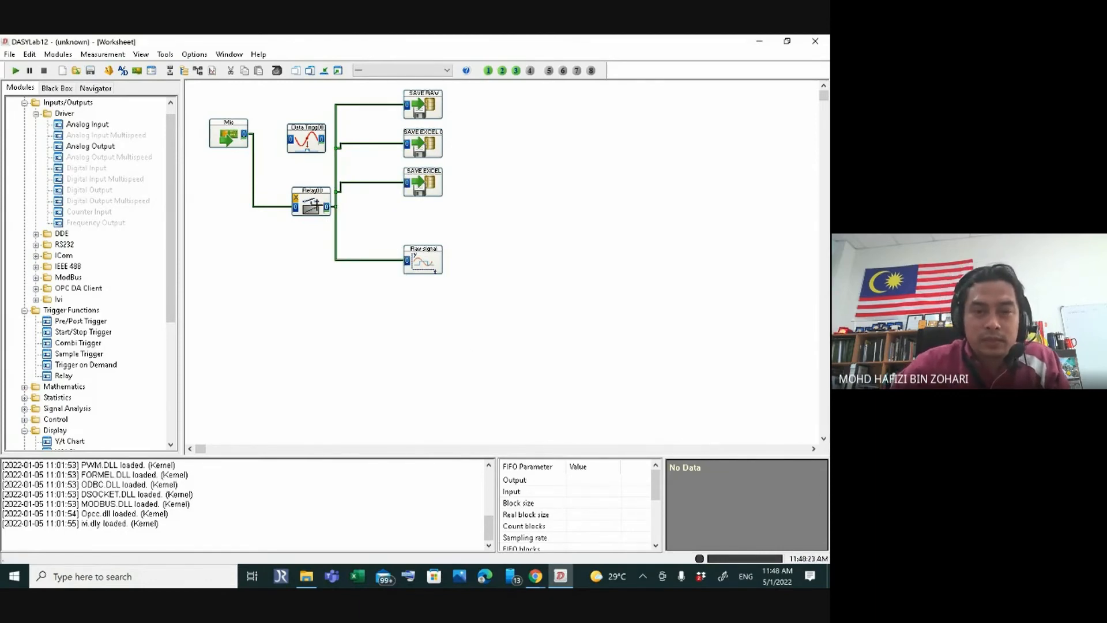
# - Shift the relay and trigger slightly, then wire the Mic output to the trigger input and the trigger output to the relay's control input X
pyautogui.moveTo(312, 206); pyautogui.dragTo(301, 211)
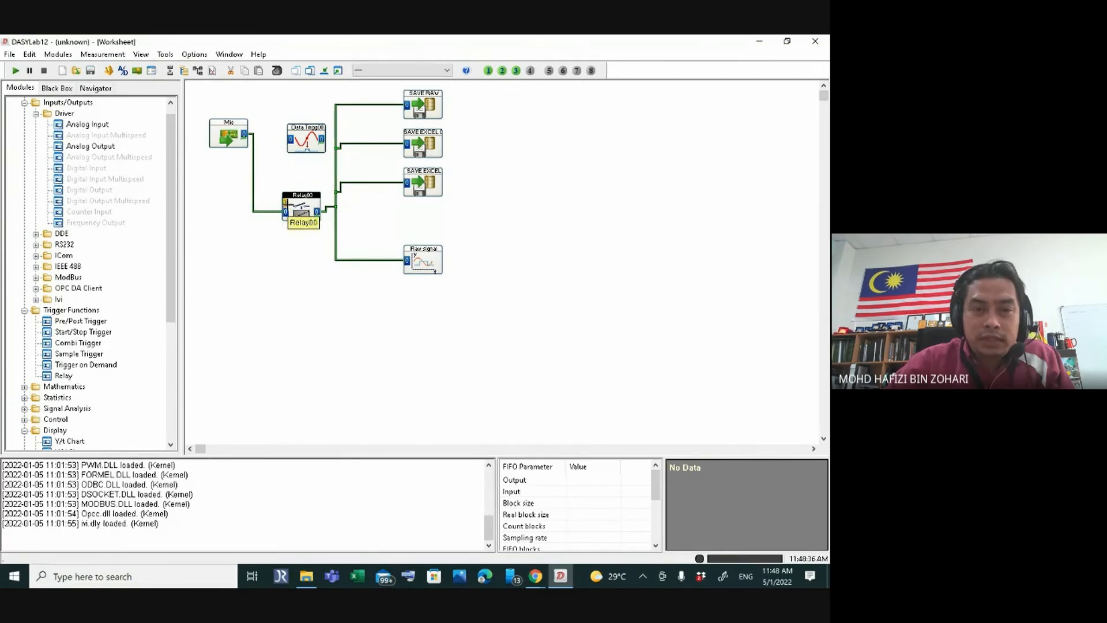
pyautogui.moveTo(298, 143); pyautogui.dragTo(282, 139)
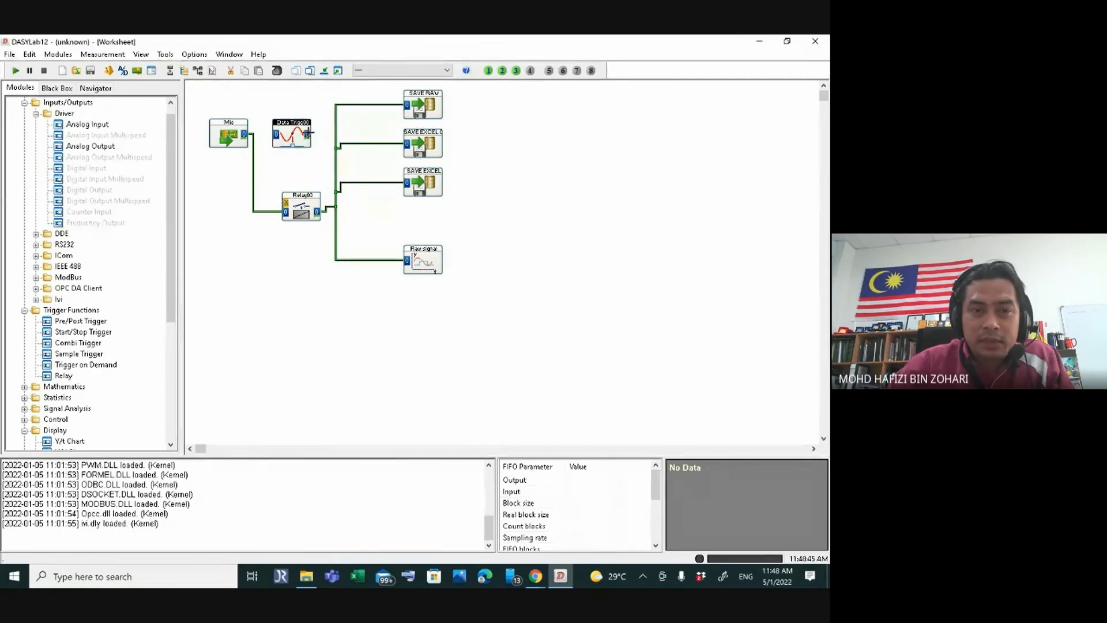
pyautogui.click(285, 202)
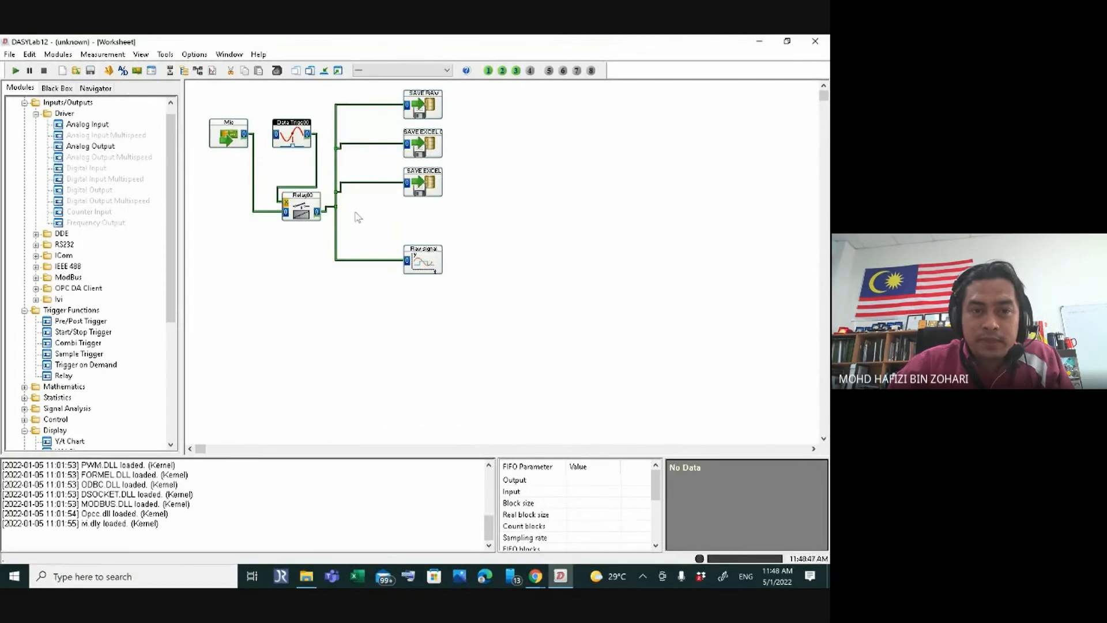
pyautogui.click(246, 134)
pyautogui.click(276, 134)
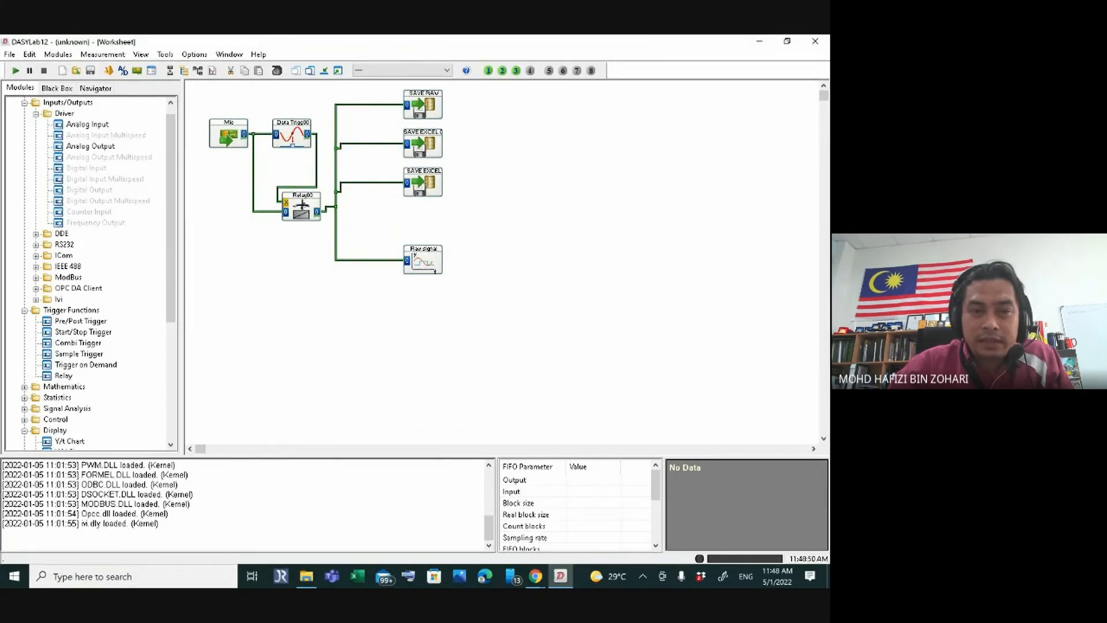
# - Look over the relay's settings, including the blocked data options, and close them without changes
pyautogui.doubleClick(302, 204)
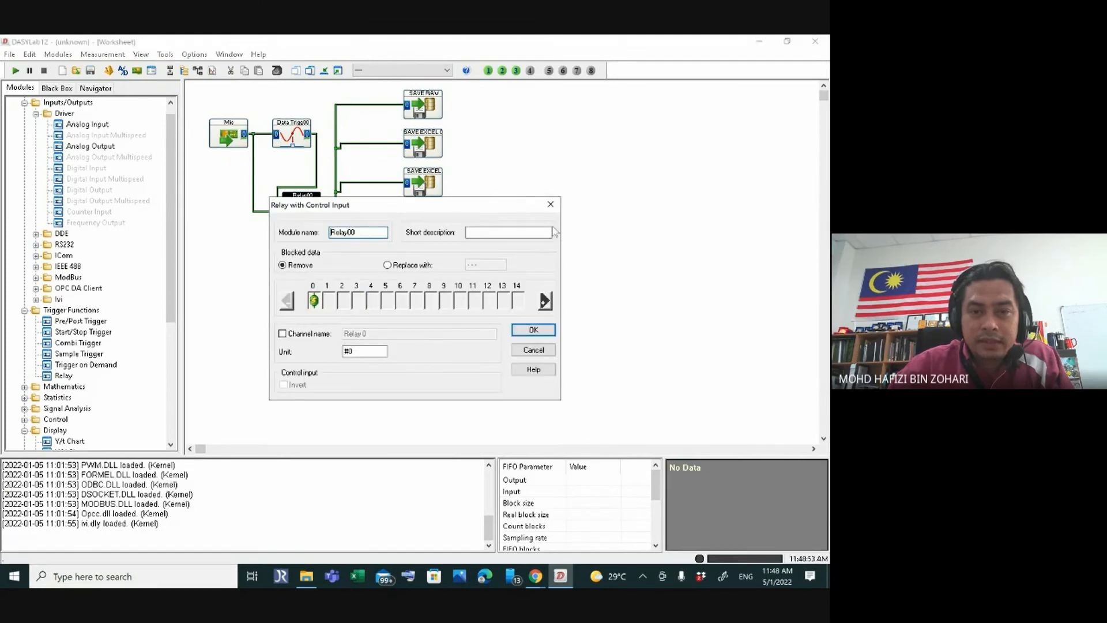
pyautogui.click(551, 204)
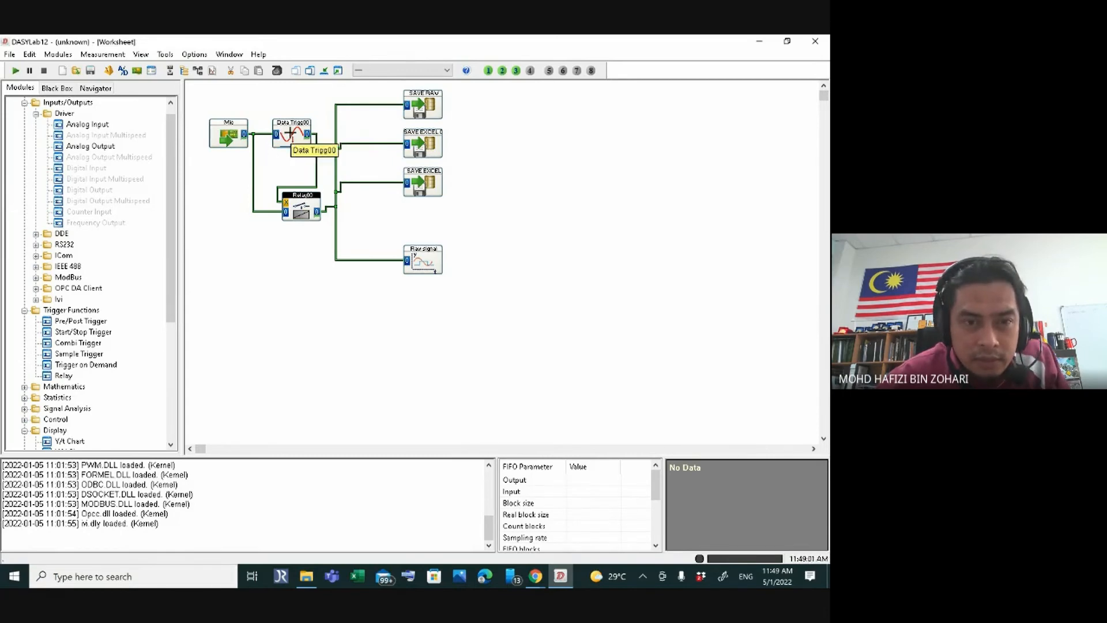
# - Move the save modules and Raw signal chart away from the relay, and space out the trigger, relay and Mic modules
pyautogui.moveTo(332, 89); pyautogui.dragTo(509, 315)
pyautogui.moveTo(424, 107); pyautogui.dragTo(477, 145)
pyautogui.click(297, 134)
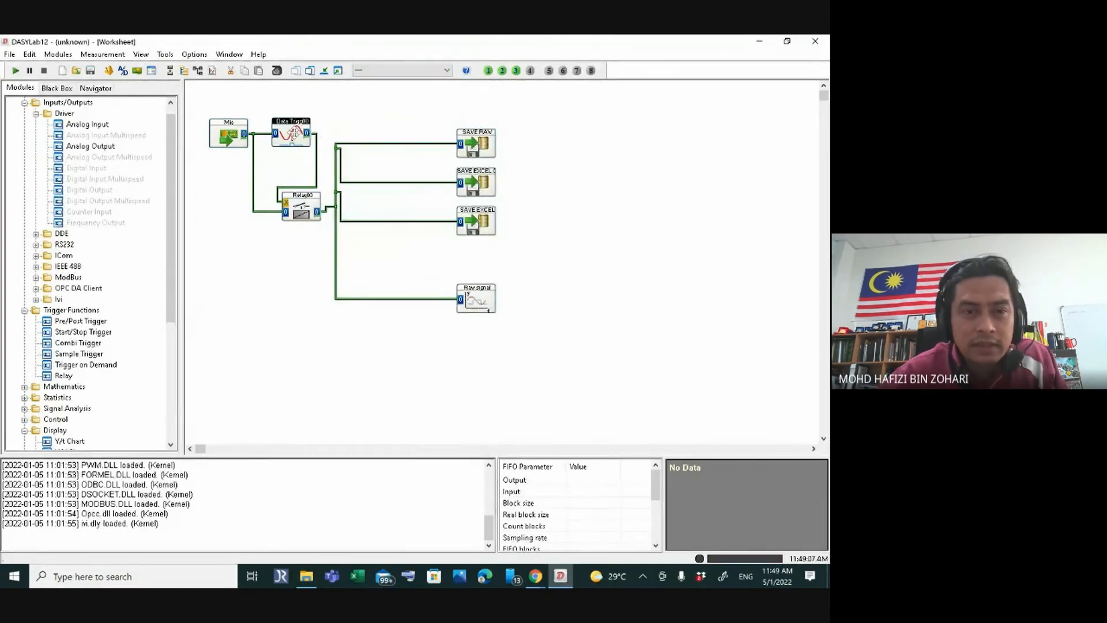
pyautogui.moveTo(301, 213); pyautogui.dragTo(302, 228)
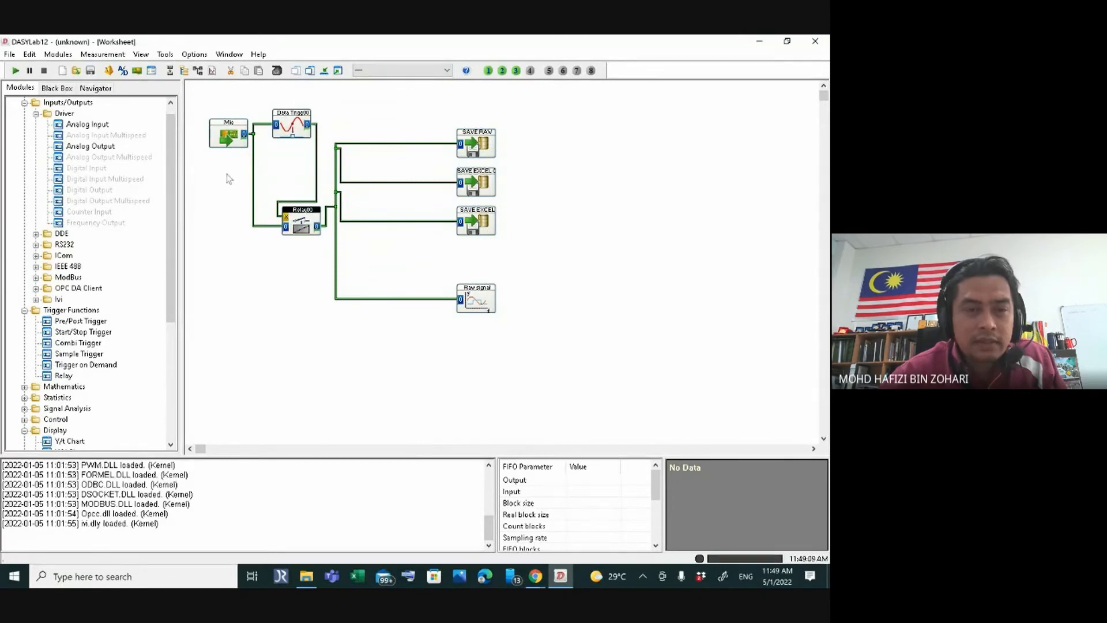
pyautogui.moveTo(220, 139); pyautogui.dragTo(216, 144)
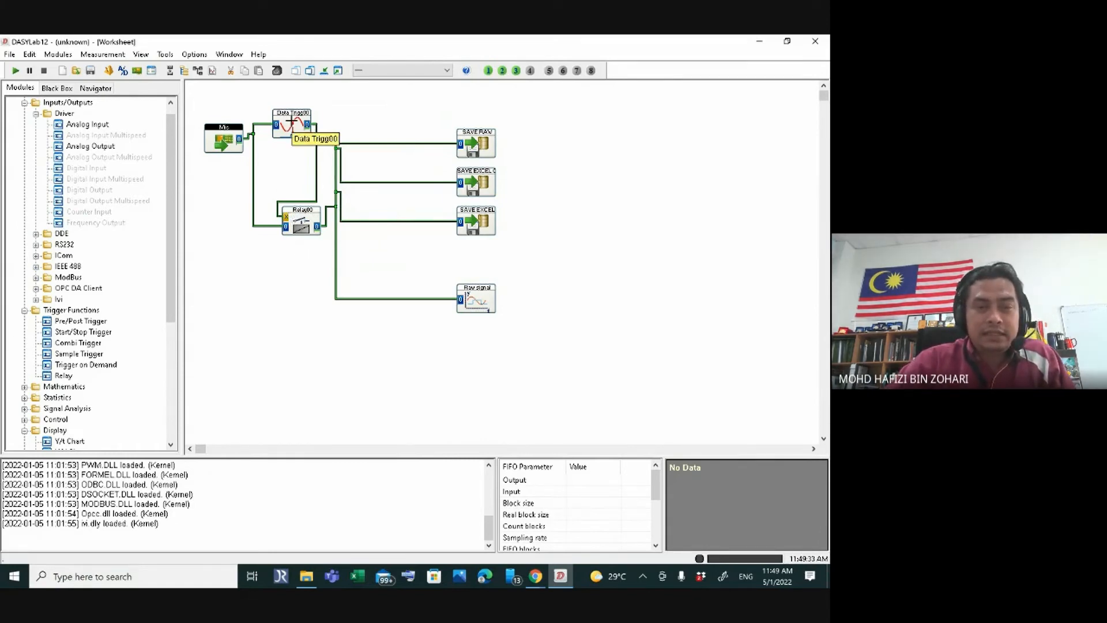
# - Set the Pre/Post Trigger's trigger range to Outside the limits
pyautogui.doubleClick(293, 128)
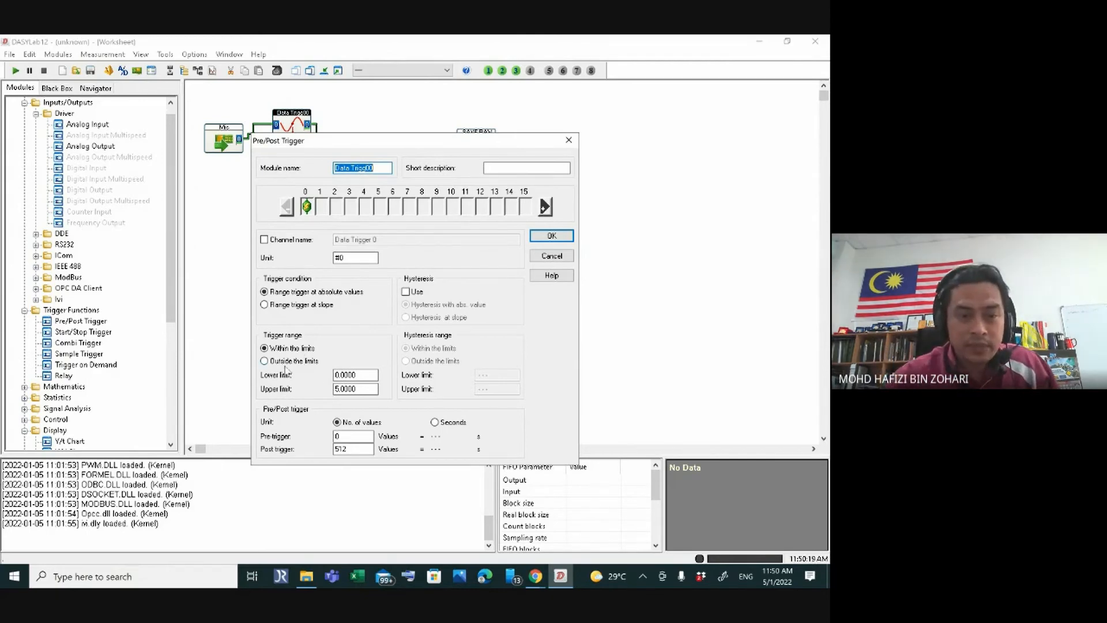
pyautogui.click(265, 361)
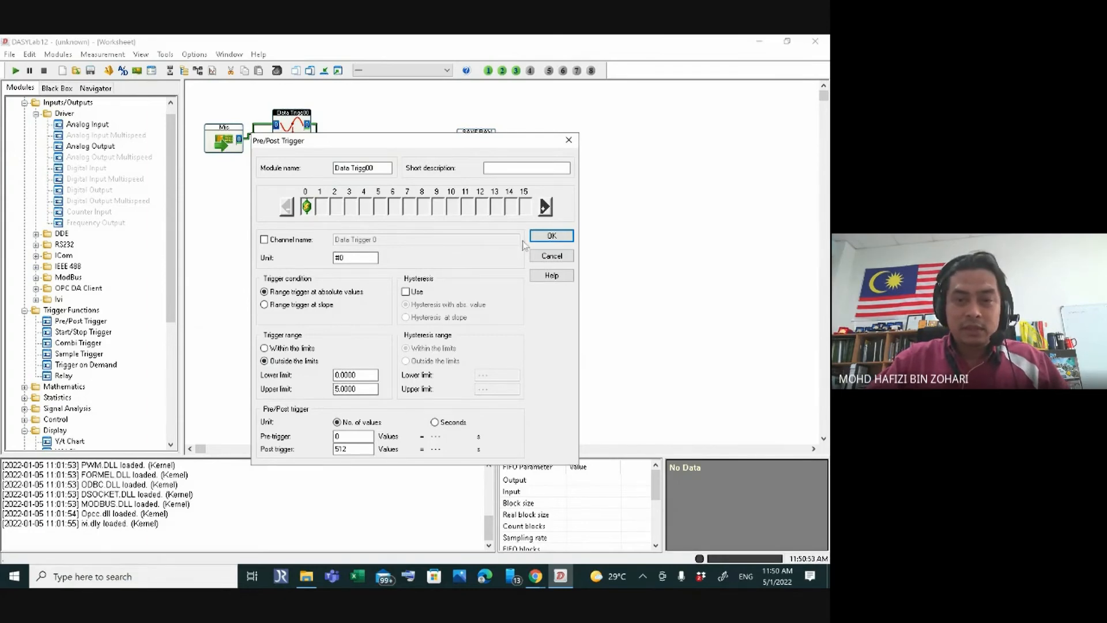
pyautogui.click(550, 236)
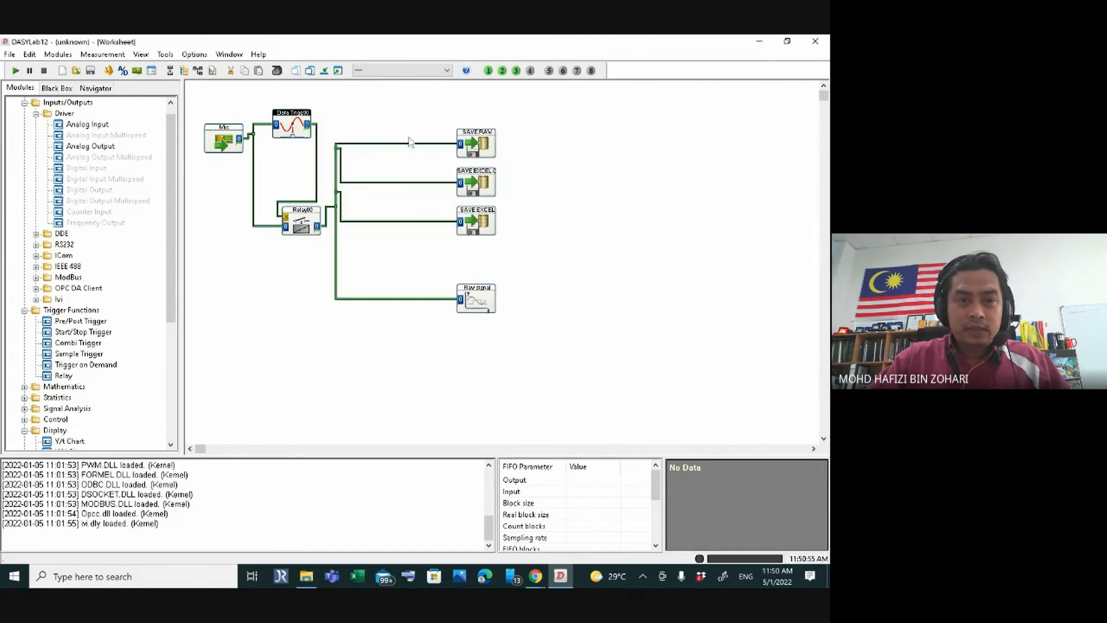
# - Run and stop a test measurement of the triggered signal with the Raw signal chart shown, then hide the chart
pyautogui.click(340, 73)
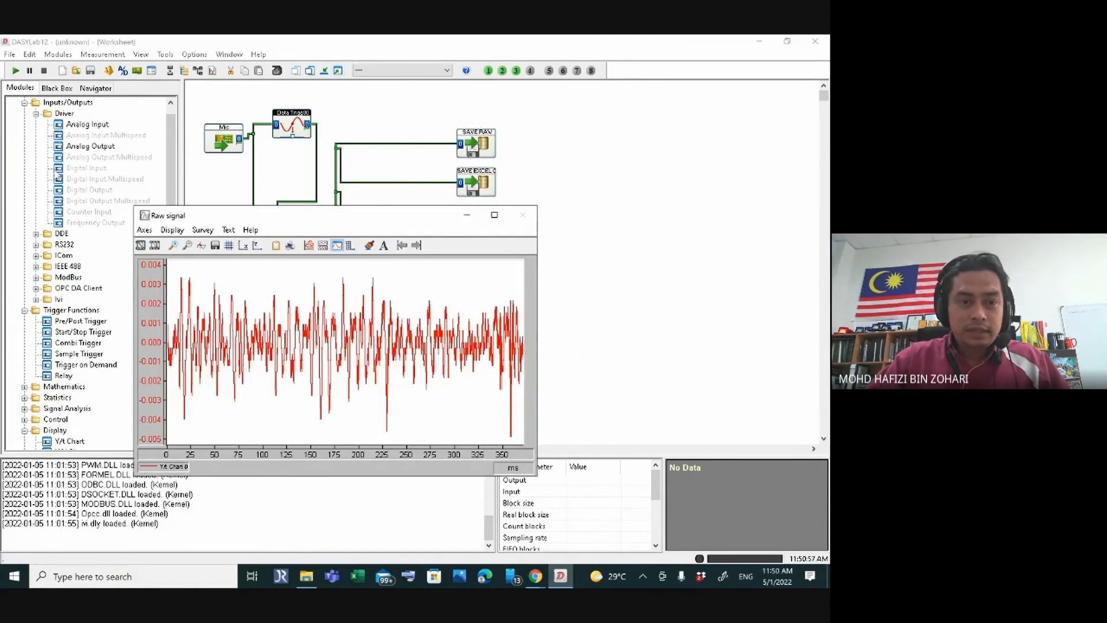
pyautogui.click(13, 71)
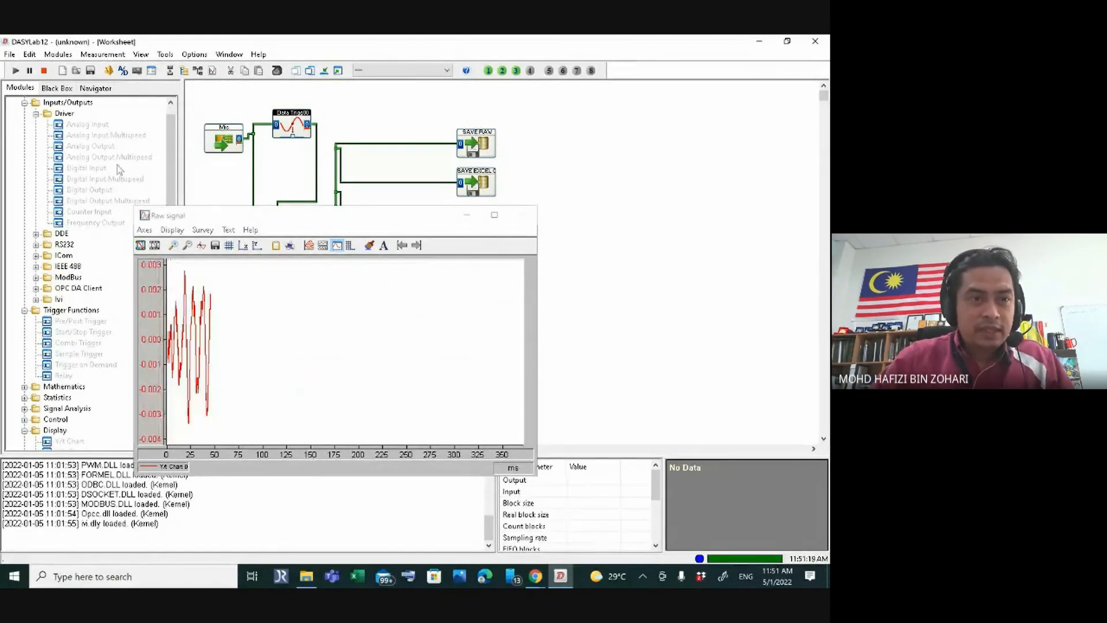
pyautogui.click(45, 70)
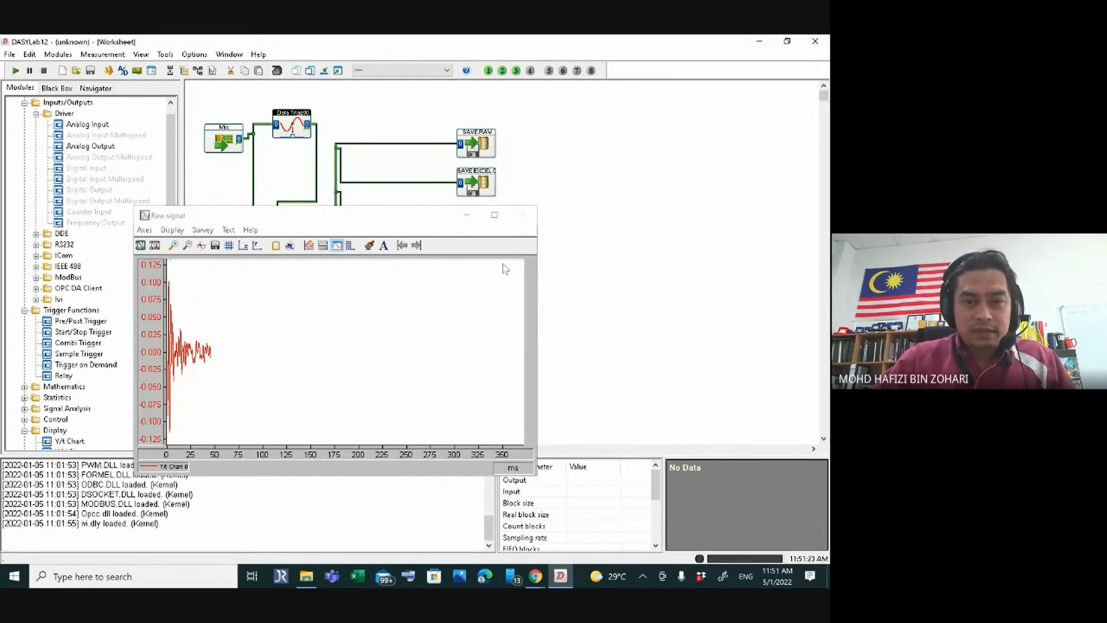
pyautogui.click(324, 71)
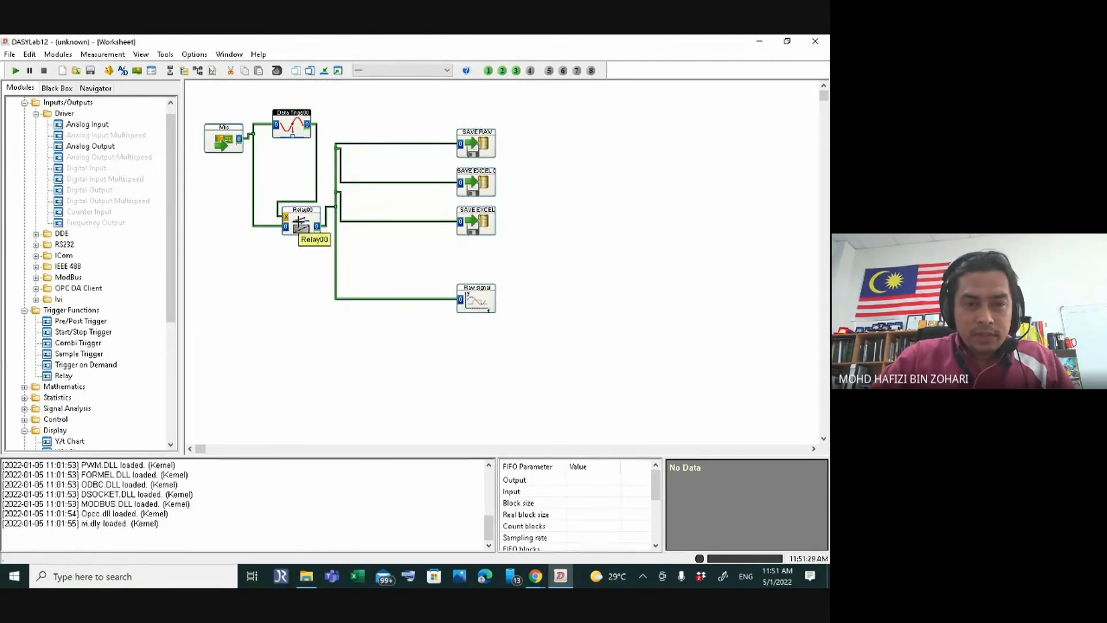
# - Set the Pre/Post Trigger's lower limit to -7 and upper limit to 7, keeping the trigger range Outside the limits
pyautogui.doubleClick(294, 123)
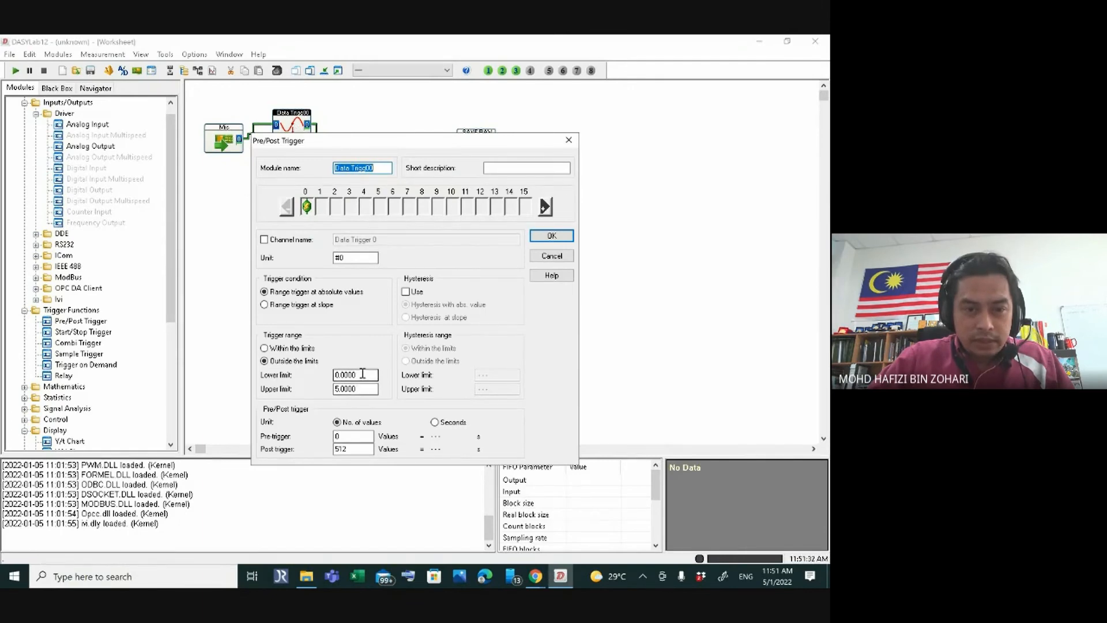
pyautogui.moveTo(361, 374); pyautogui.dragTo(327, 378)
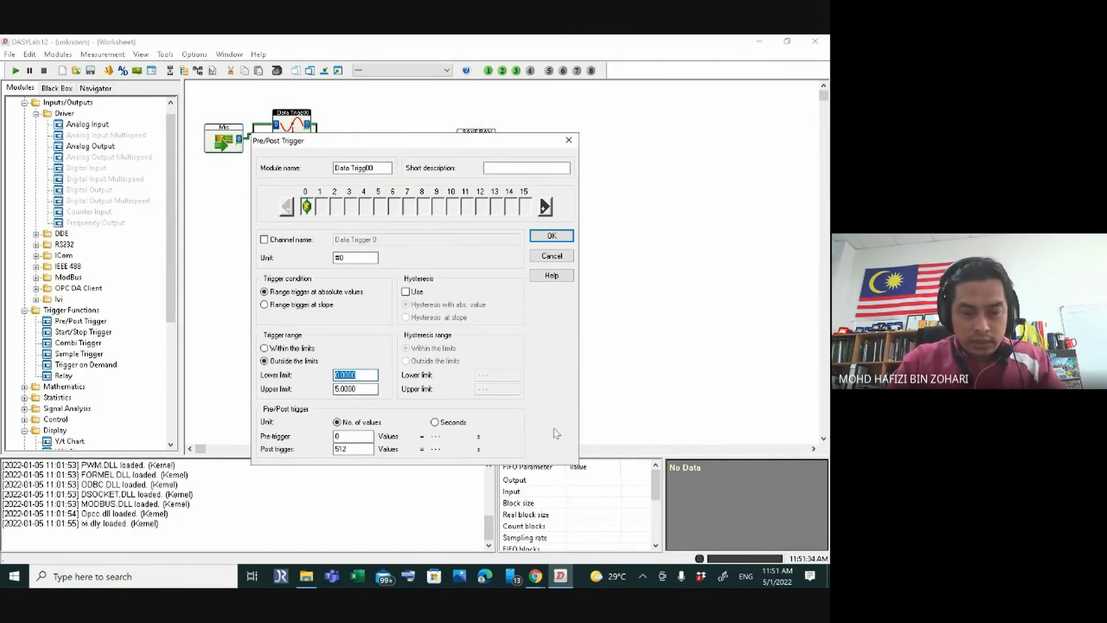
pyautogui.press('BackSpace')
pyautogui.write('-7')
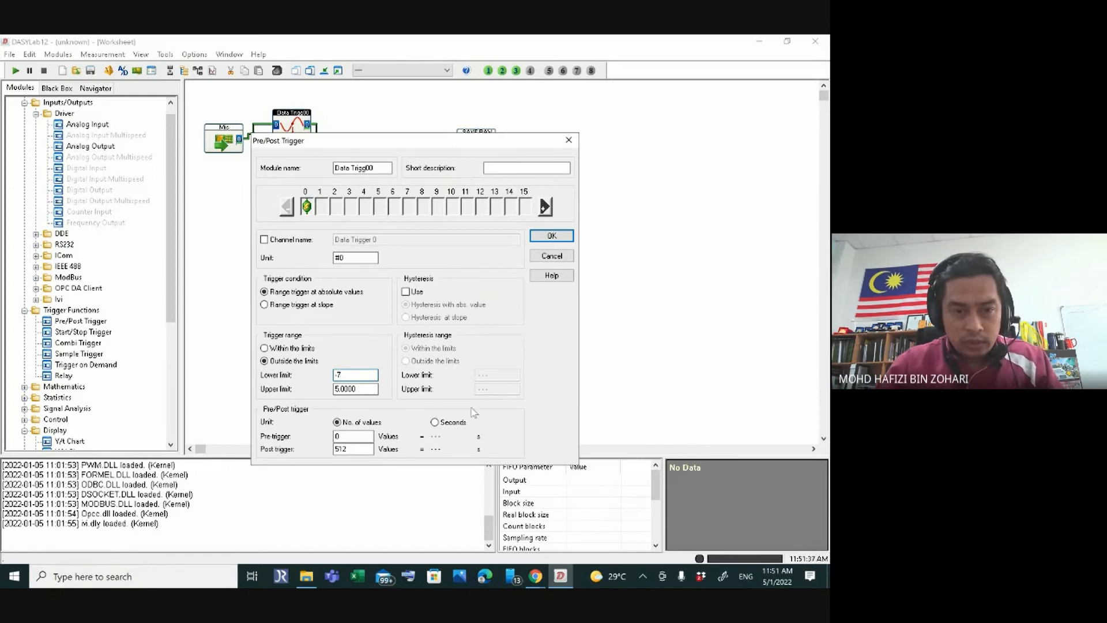
pyautogui.moveTo(364, 389); pyautogui.dragTo(333, 390)
pyautogui.write('7')
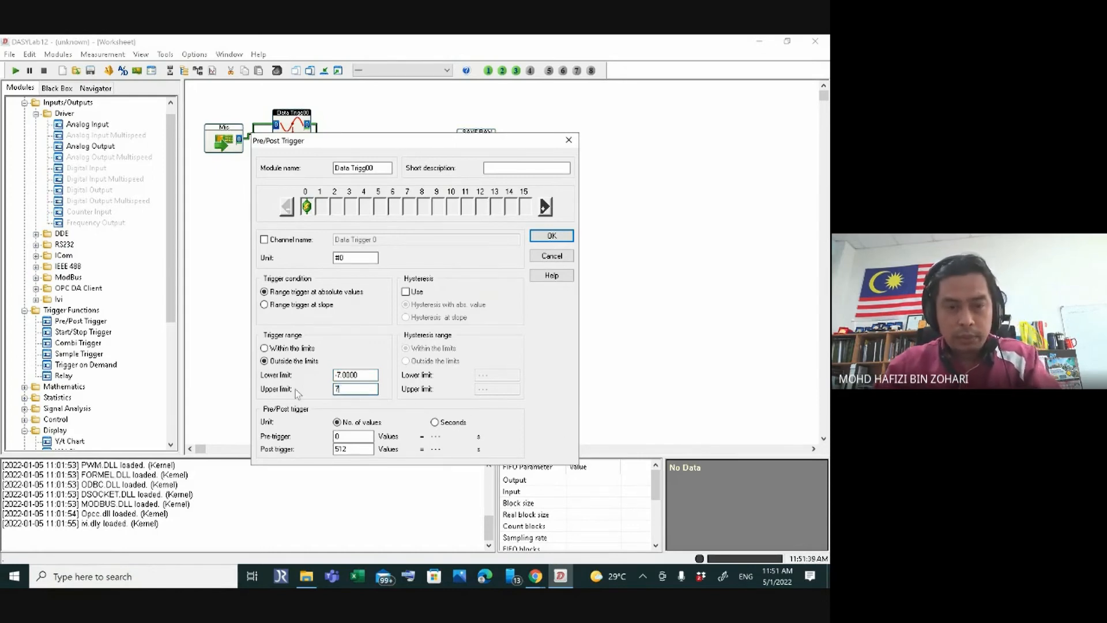
pyautogui.click(347, 350)
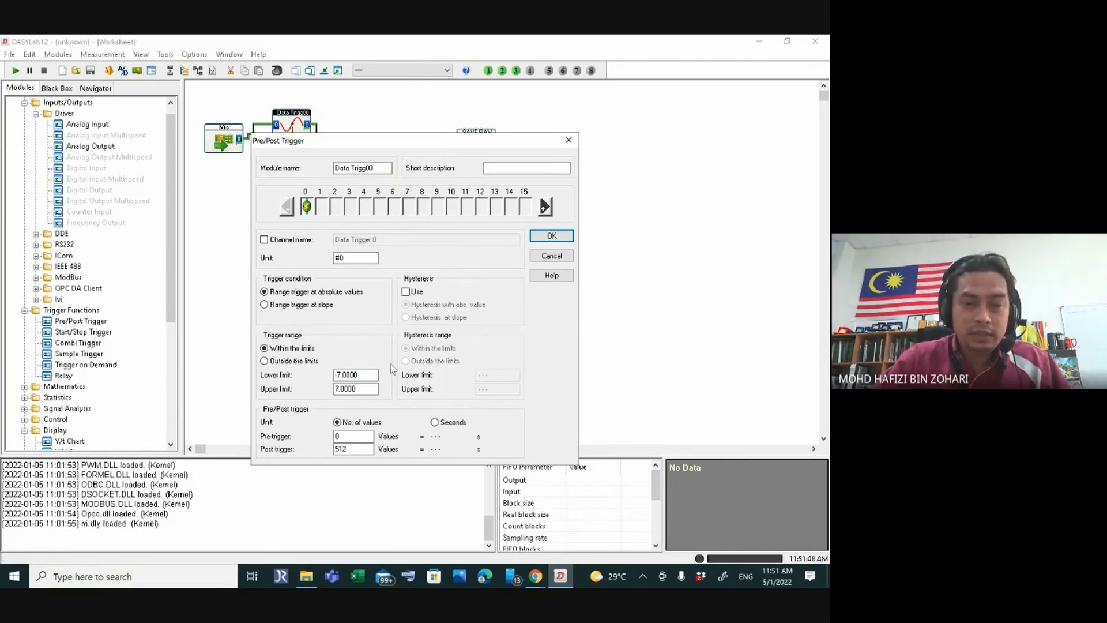
pyautogui.click(264, 361)
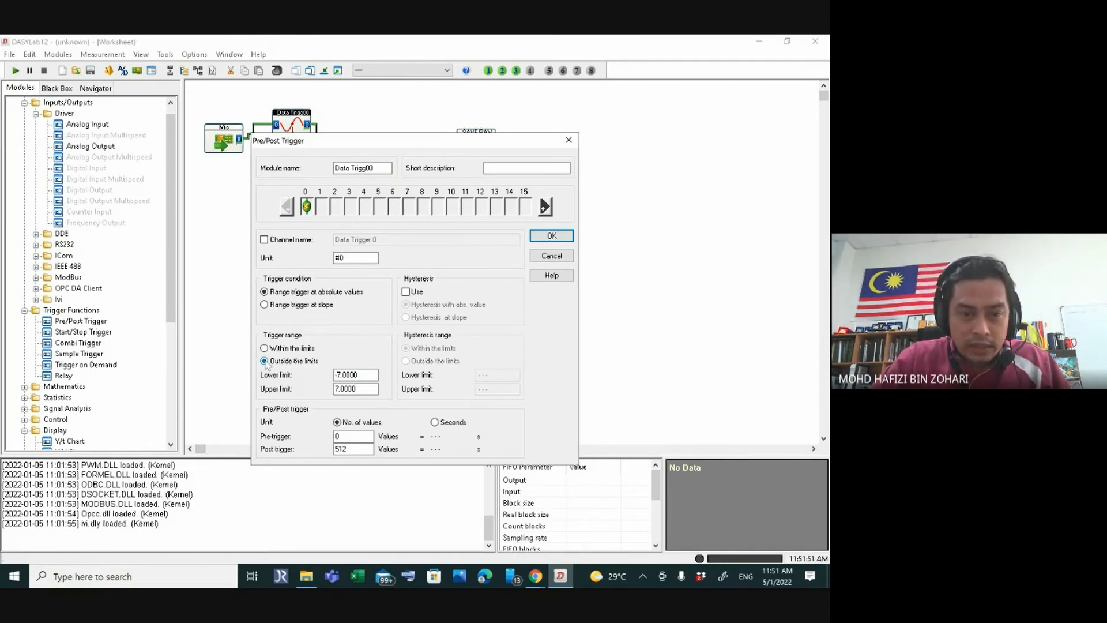
pyautogui.click(342, 390)
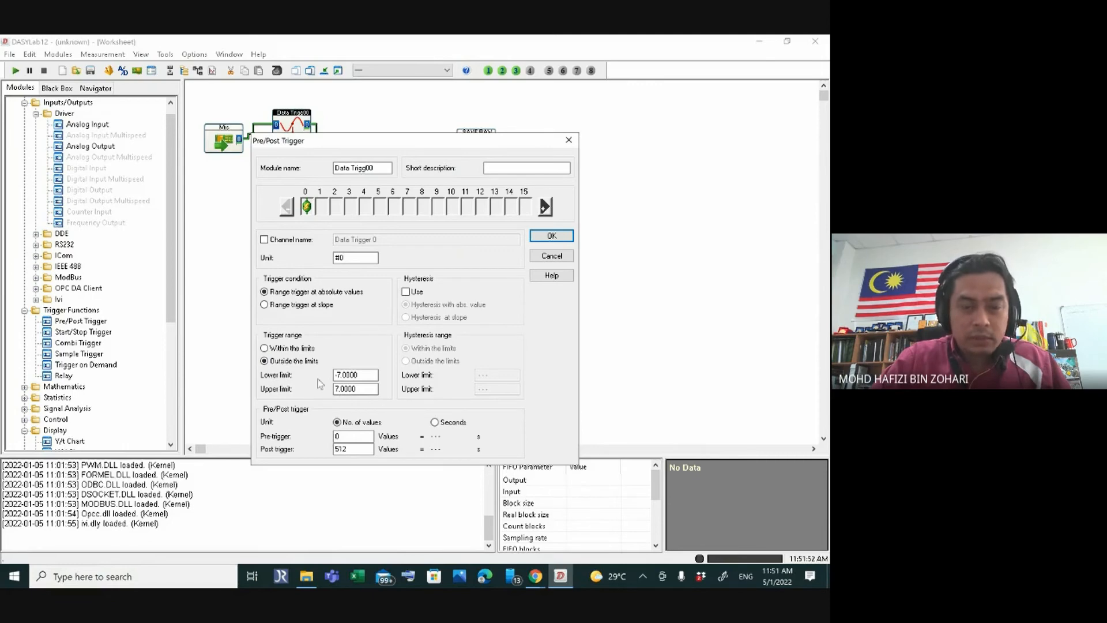
pyautogui.click(345, 375)
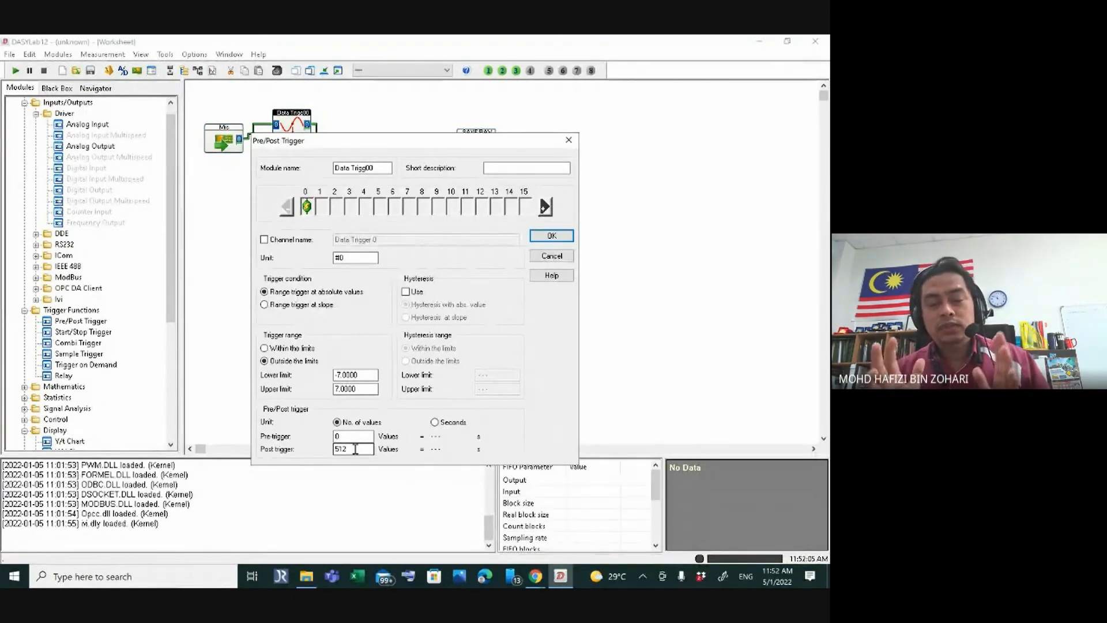
# - Set the trigger's pre-trigger to 1000 values and post trigger to 3096 values, and apply the settings
pyautogui.doubleClick(356, 449)
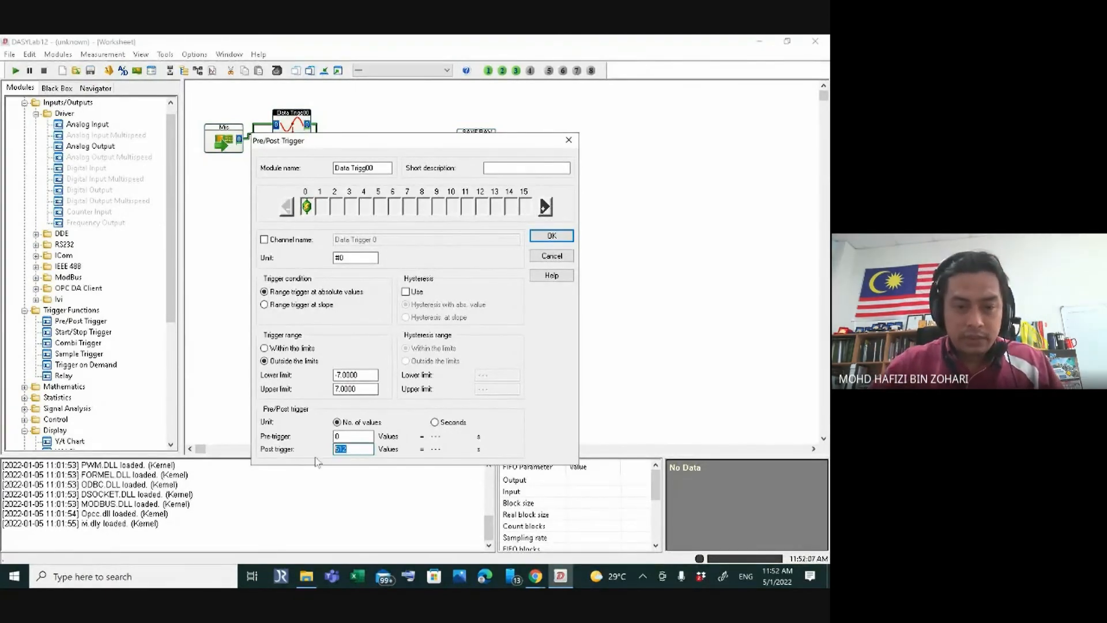
pyautogui.write('40')
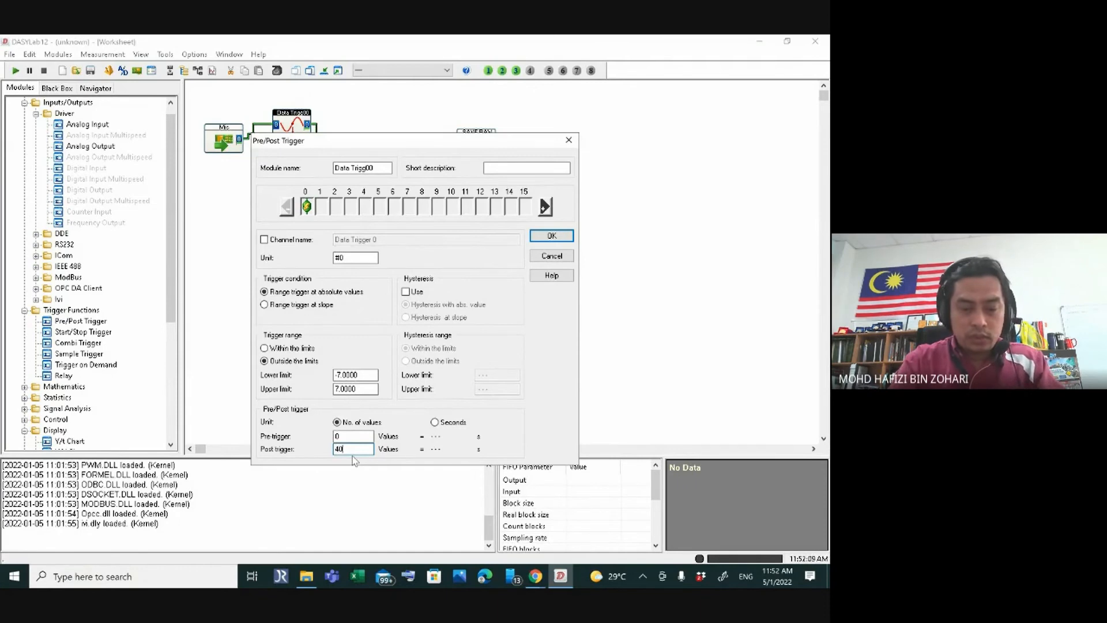
pyautogui.write('96')
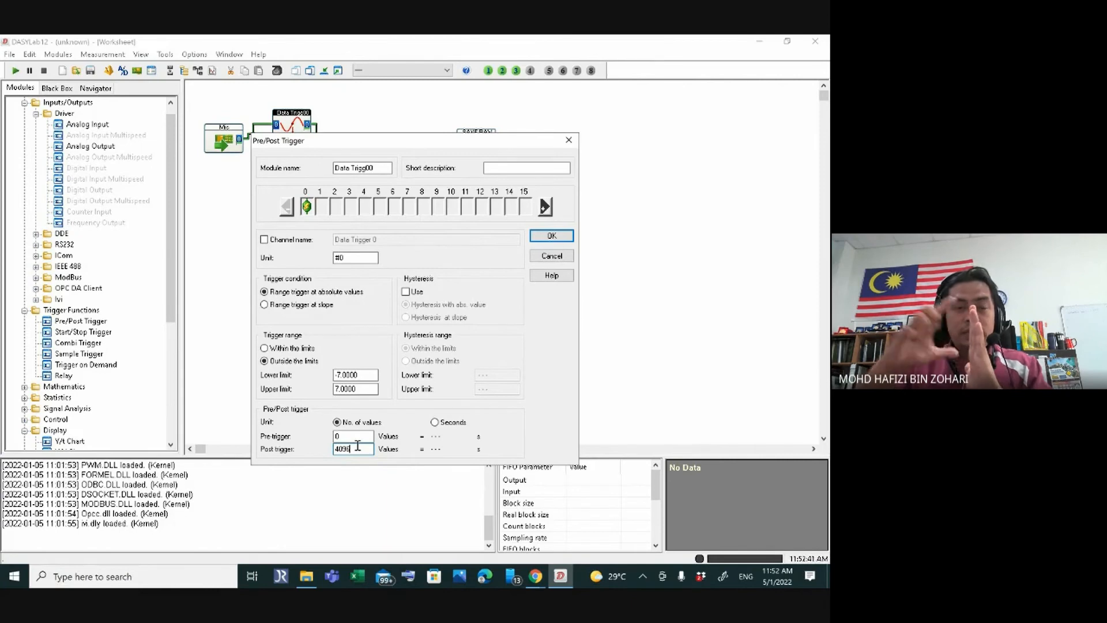
pyautogui.moveTo(361, 448); pyautogui.dragTo(314, 449)
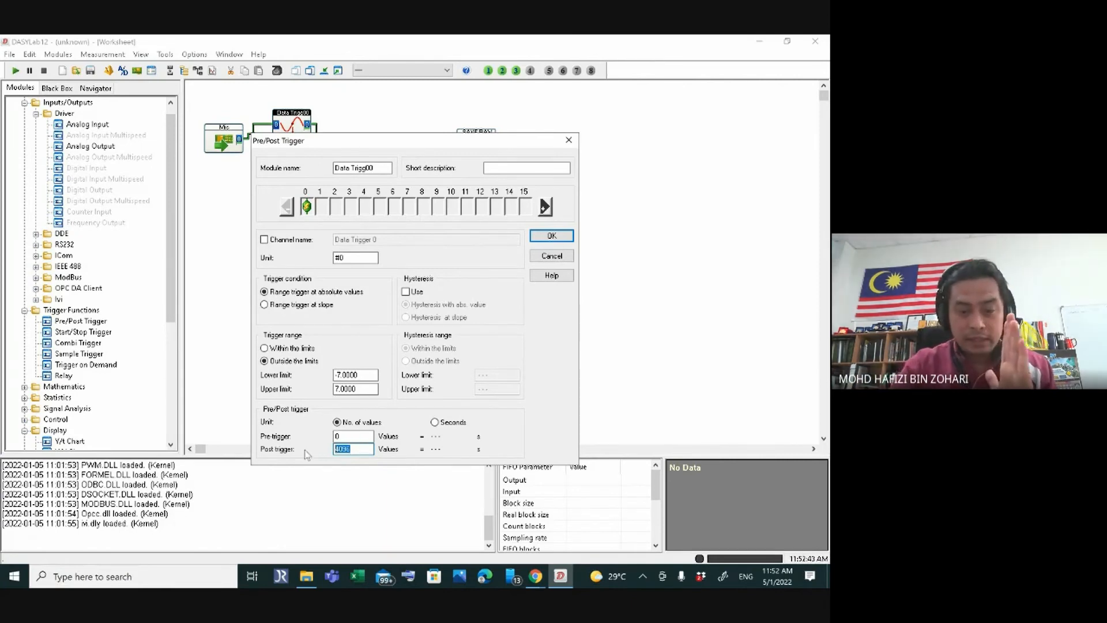
pyautogui.write('30')
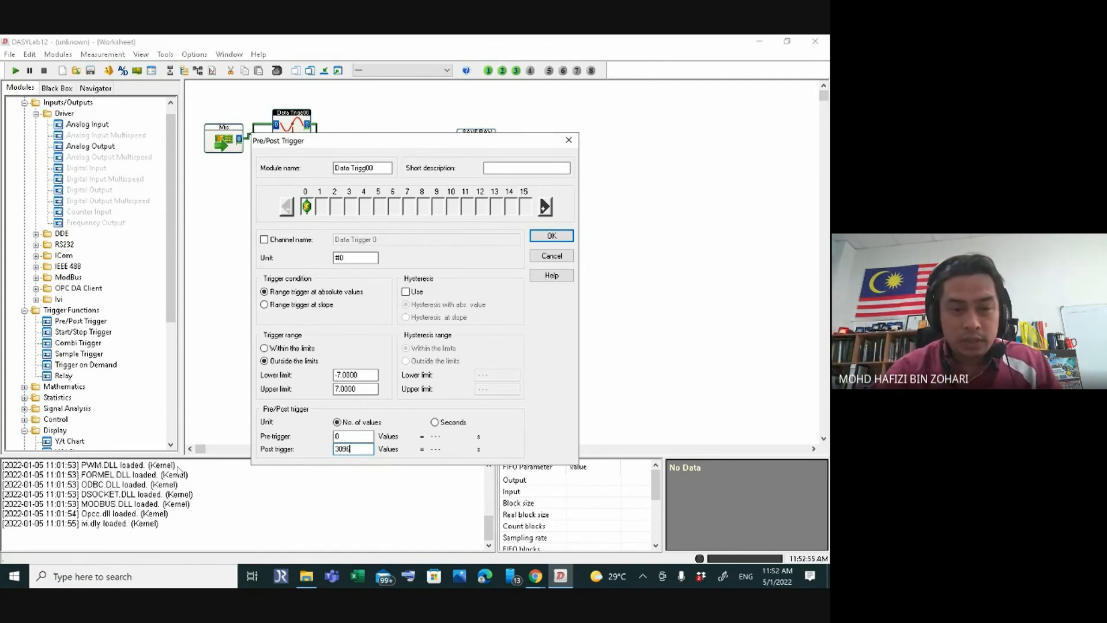
pyautogui.hotkey('shift', 'Tab')
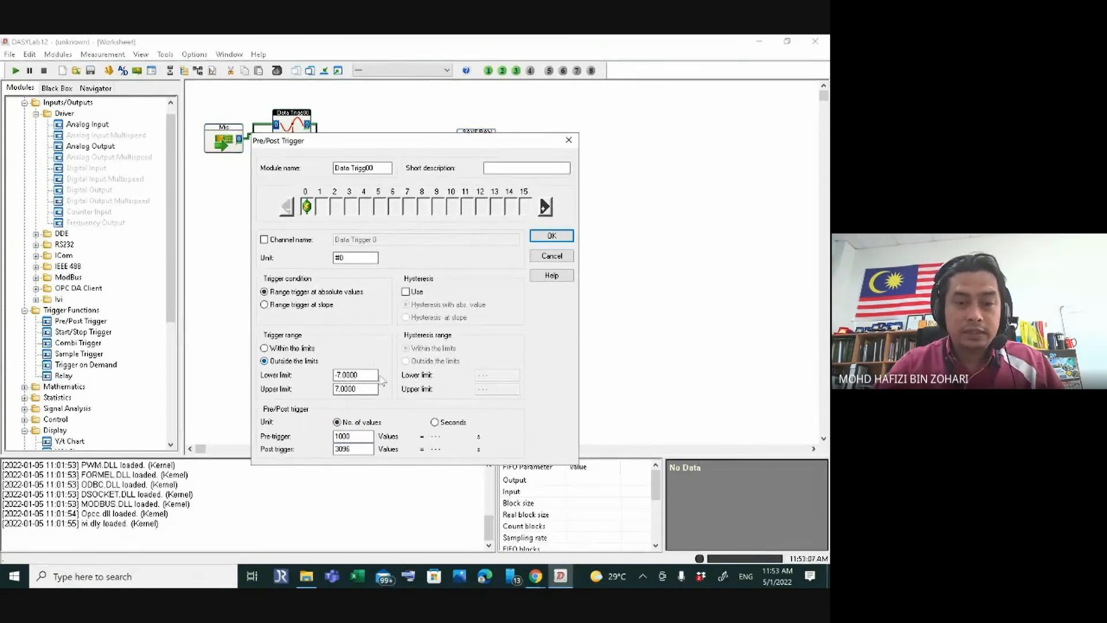
pyautogui.click(552, 237)
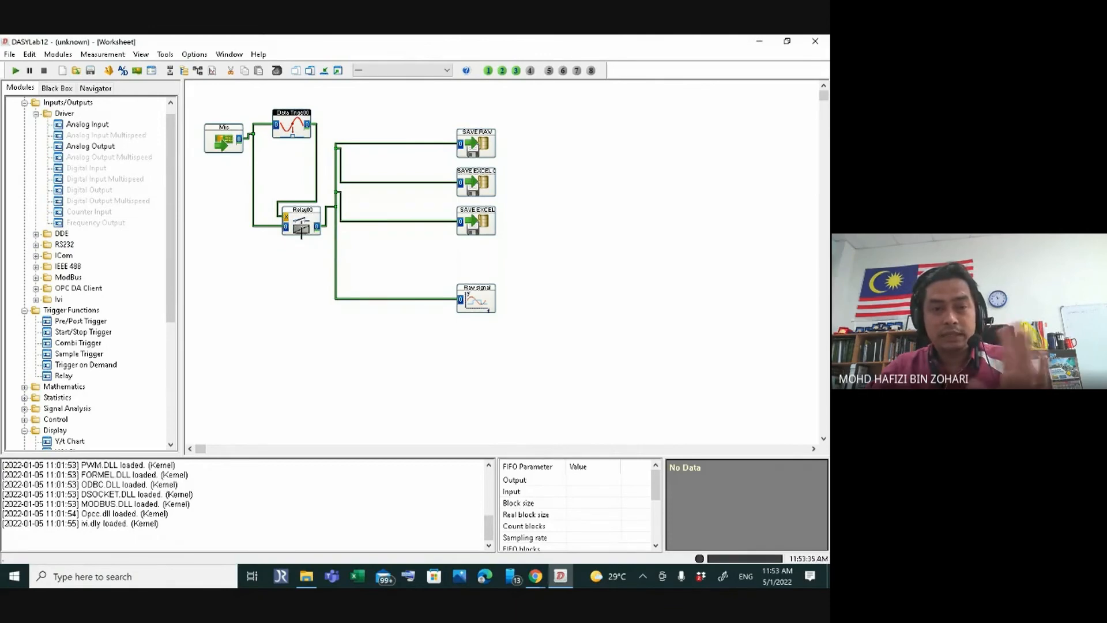
# - Run and stop a test measurement with the new trigger limits while viewing the Raw signal chart, and hide the chart
pyautogui.click(339, 72)
pyautogui.click(16, 70)
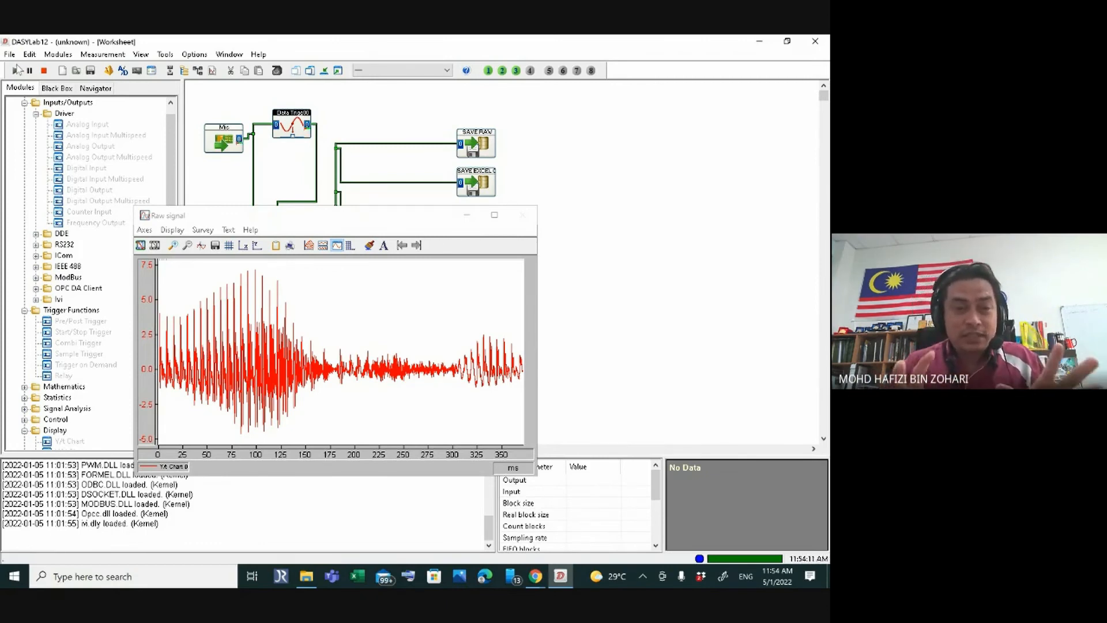
pyautogui.click(44, 70)
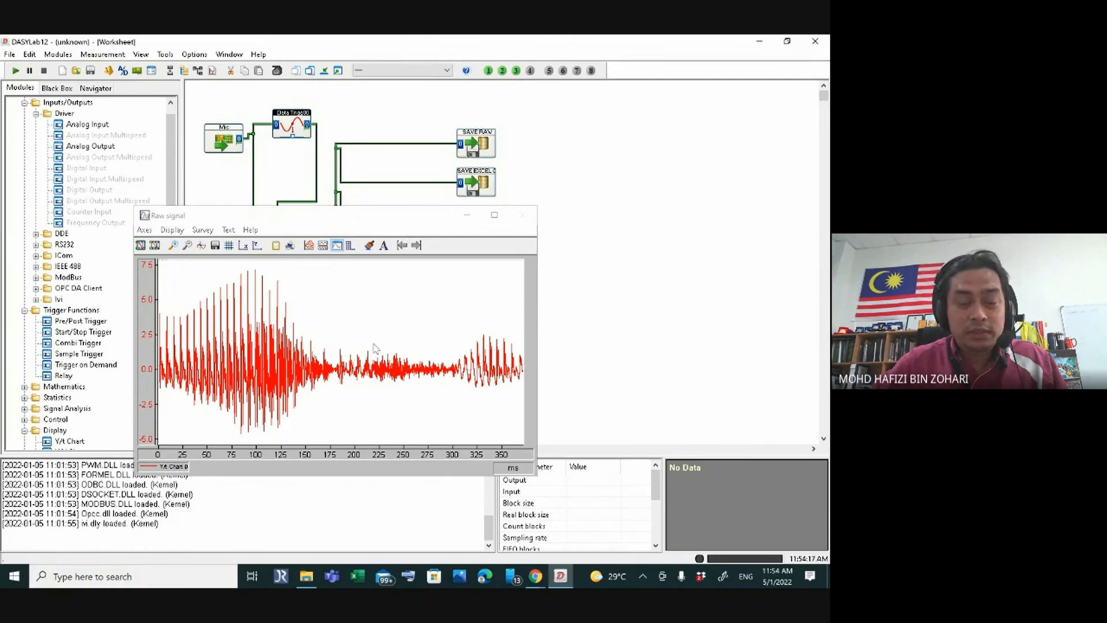
pyautogui.moveTo(404, 221); pyautogui.dragTo(416, 268)
pyautogui.click(324, 70)
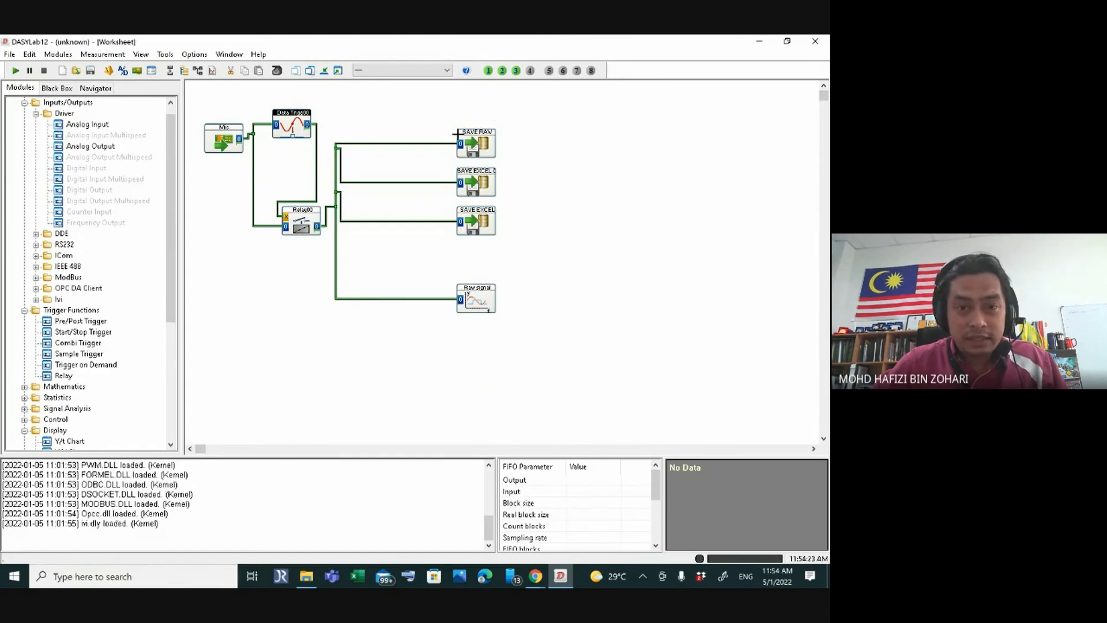
# - Delete all the recorded files from the Trigger folder in File Explorer and return to the DASYLab worksheet
pyautogui.click(308, 578)
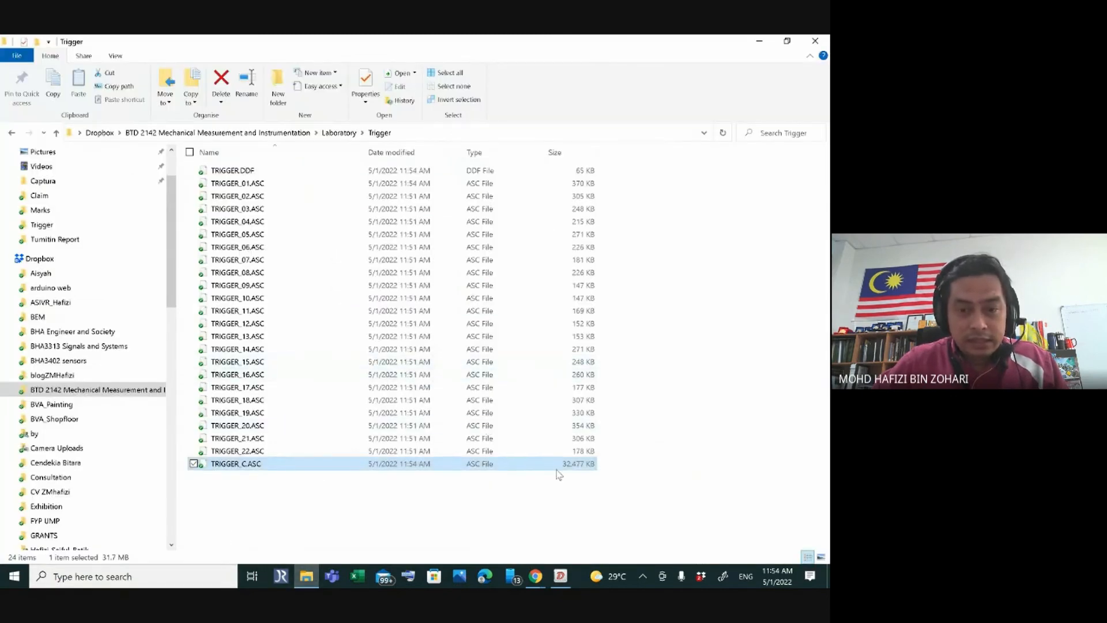
pyautogui.moveTo(653, 507); pyautogui.dragTo(198, 160)
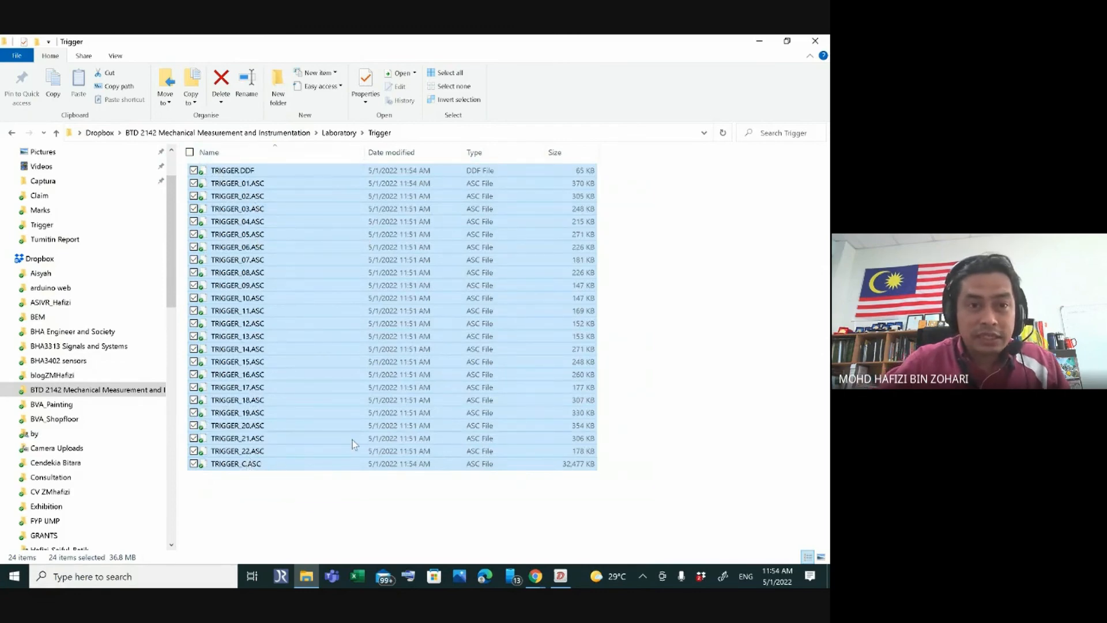
pyautogui.press('Delete')
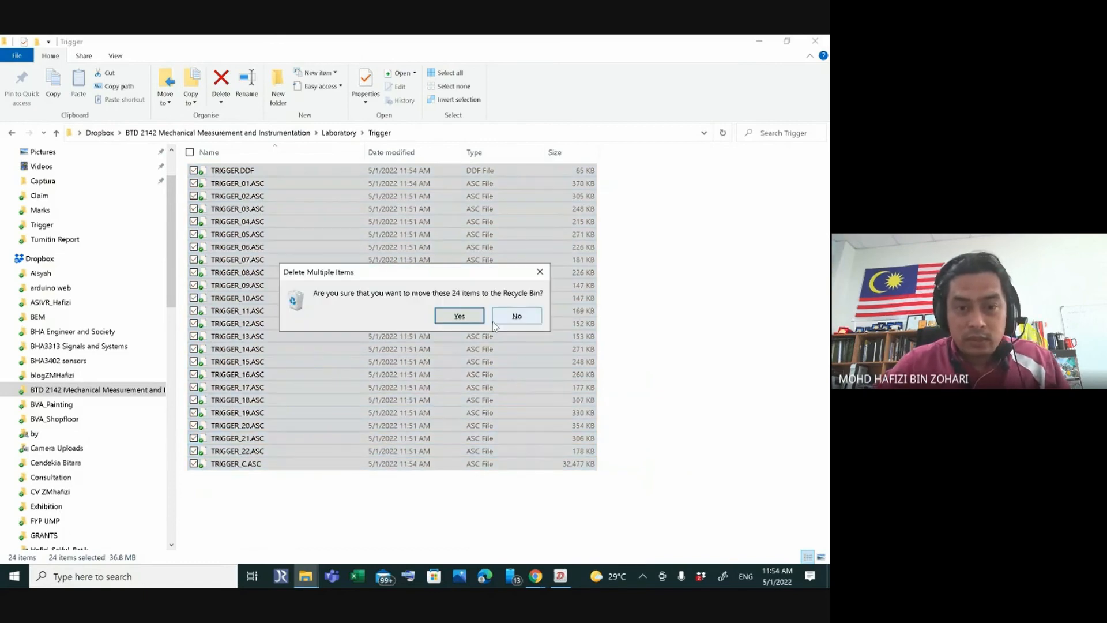
pyautogui.click(459, 316)
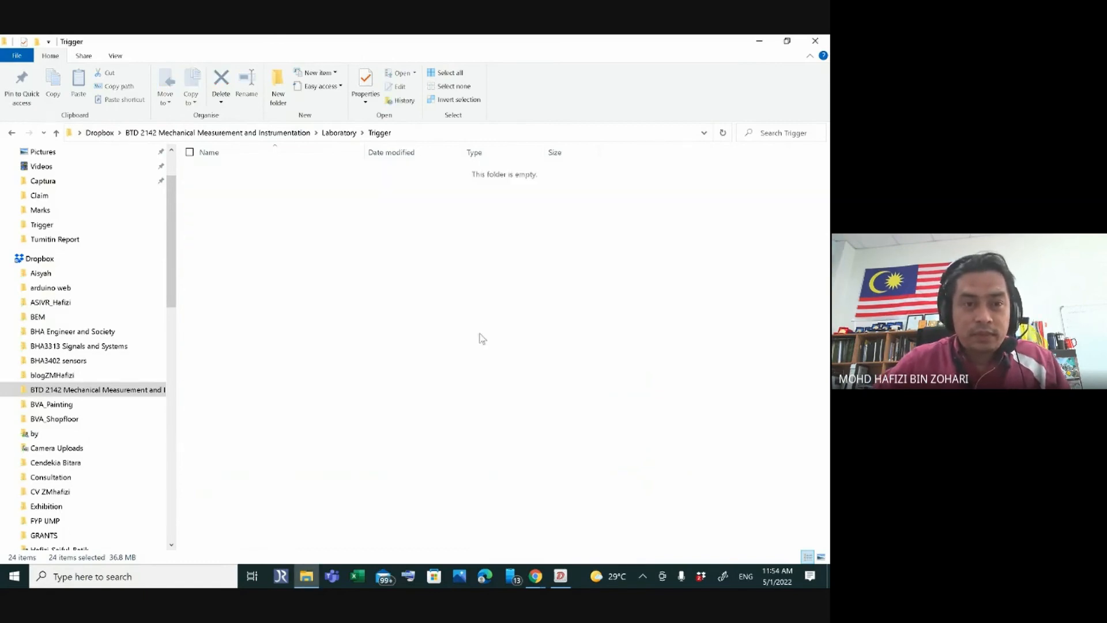
pyautogui.click(496, 352)
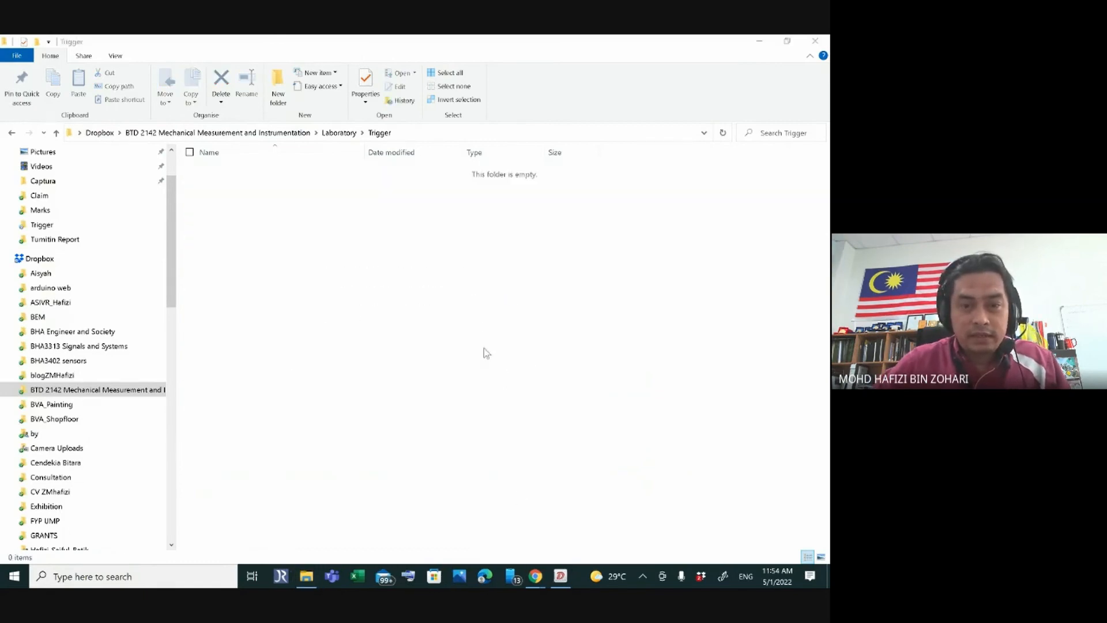
pyautogui.click(306, 576)
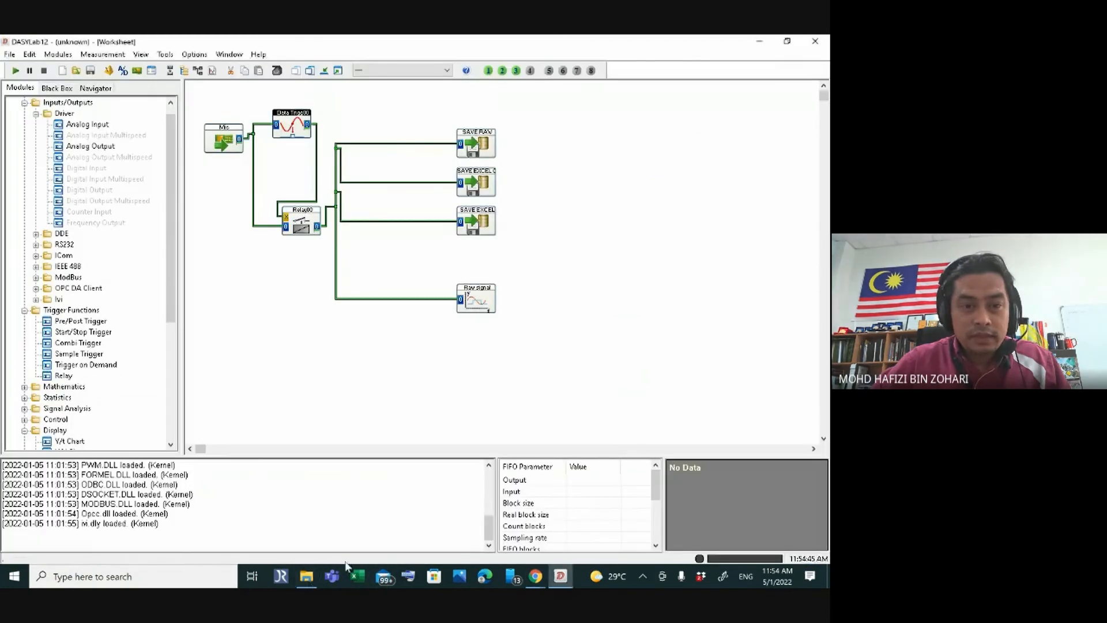
# - Record a fresh triggered measurement with the Raw signal chart shown, checking the saved files in the Trigger folder before stopping it
pyautogui.click(341, 71)
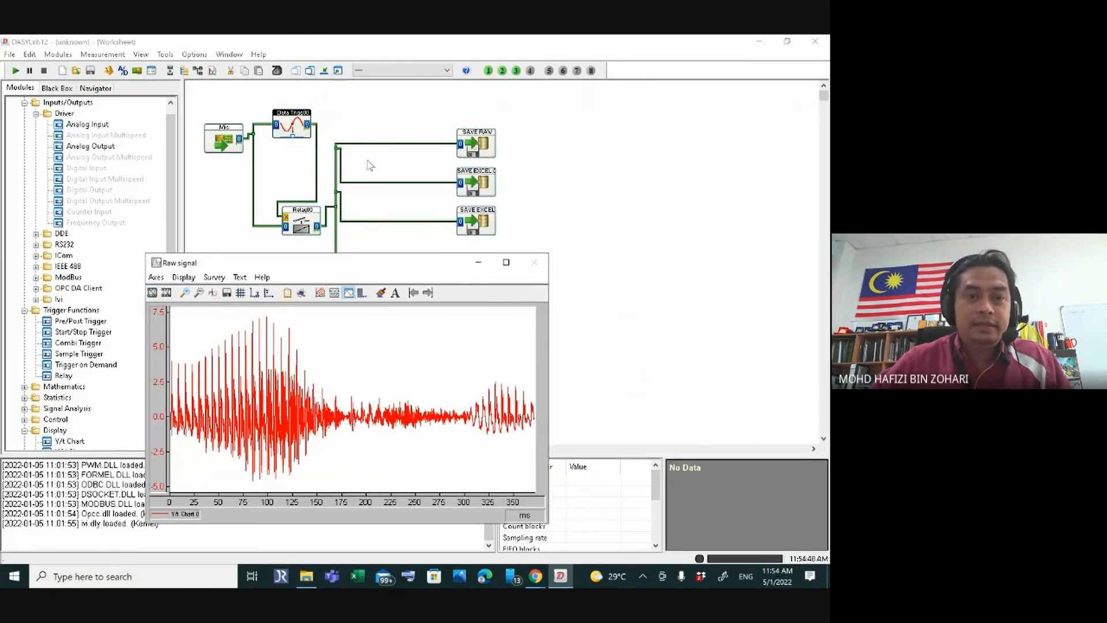
pyautogui.click(15, 71)
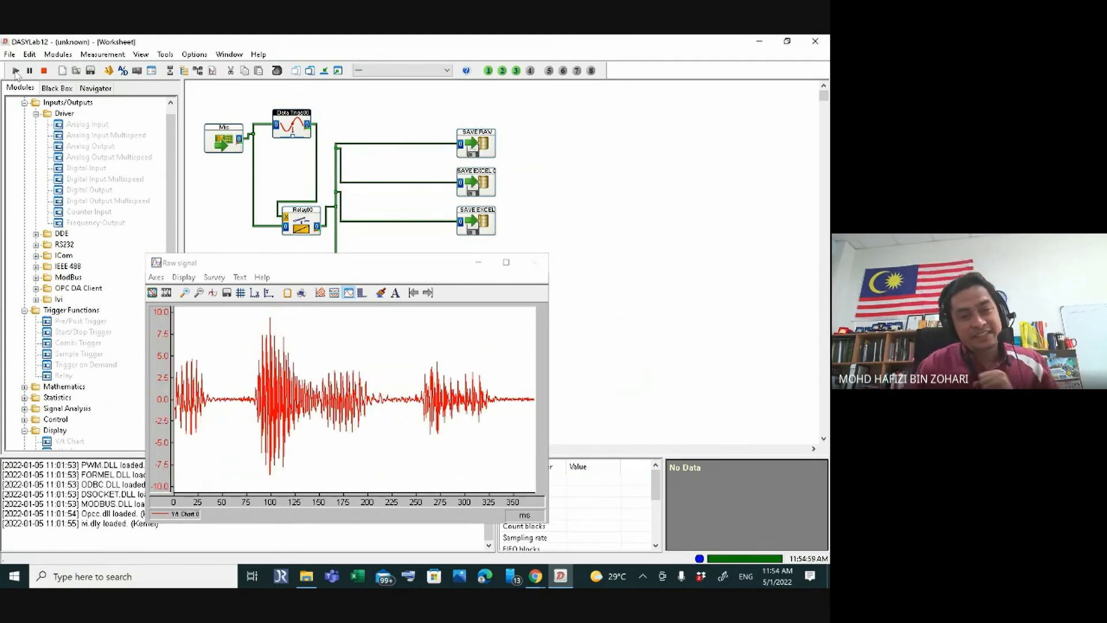
pyautogui.click(306, 577)
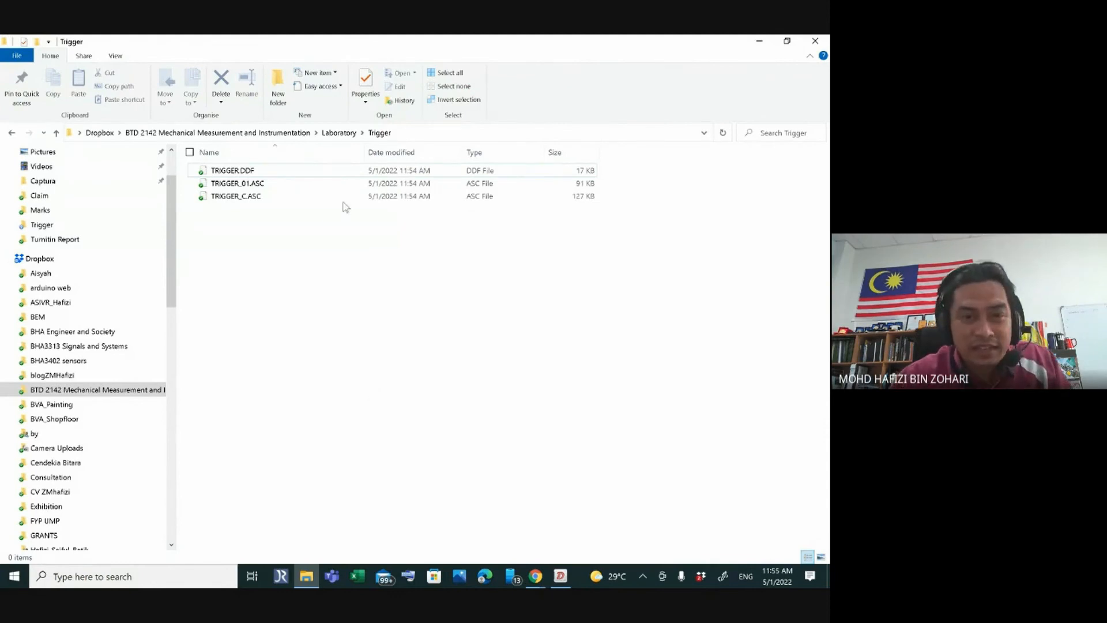
pyautogui.click(234, 201)
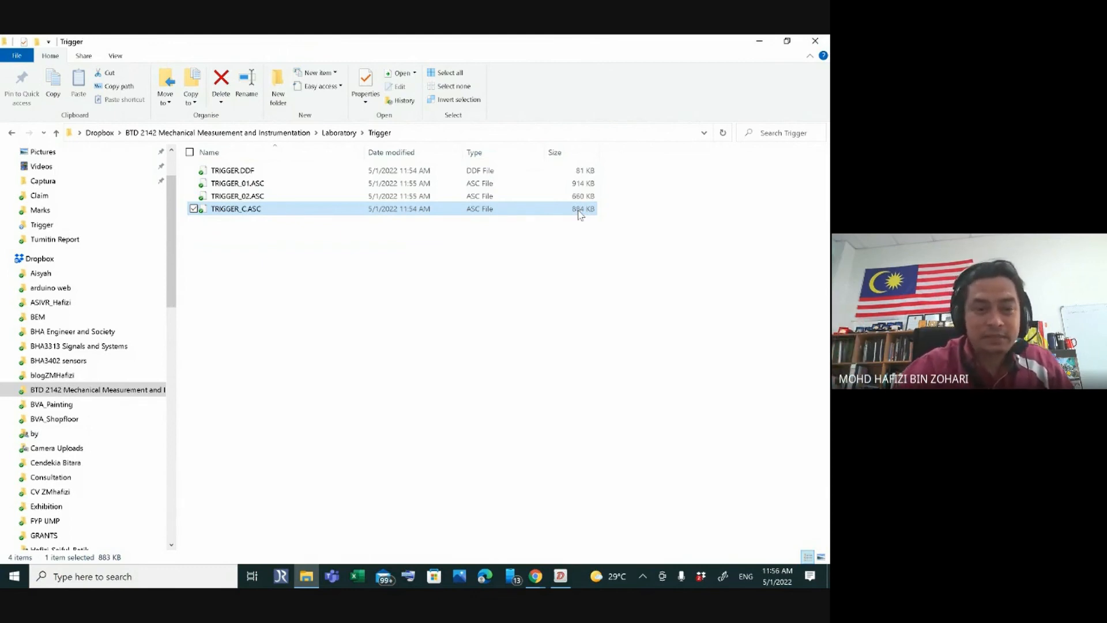
pyautogui.click(561, 576)
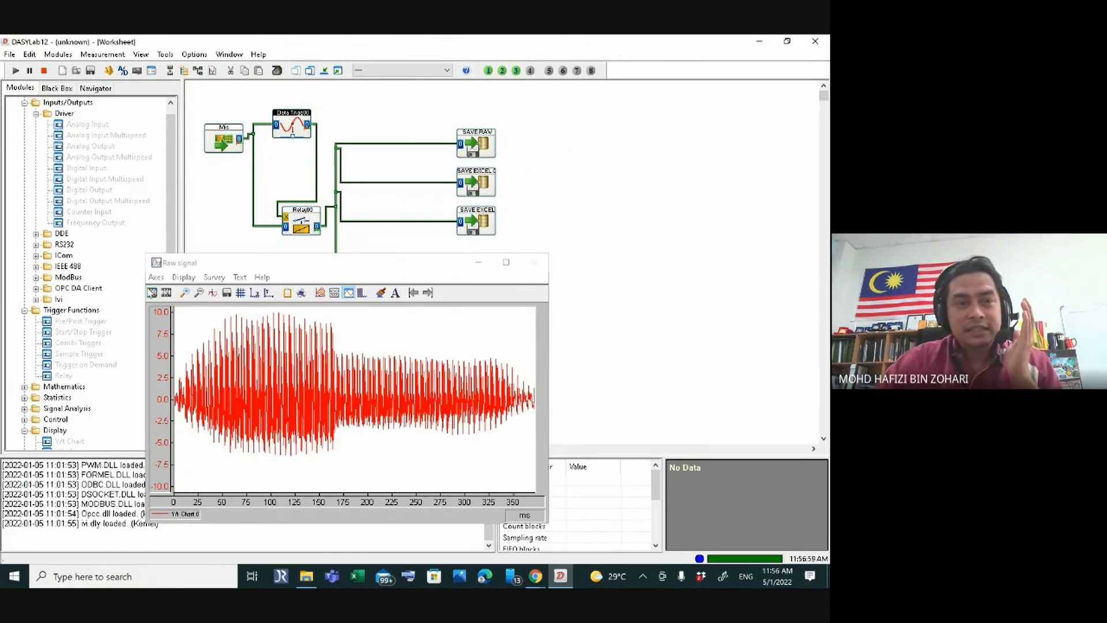
pyautogui.click(44, 71)
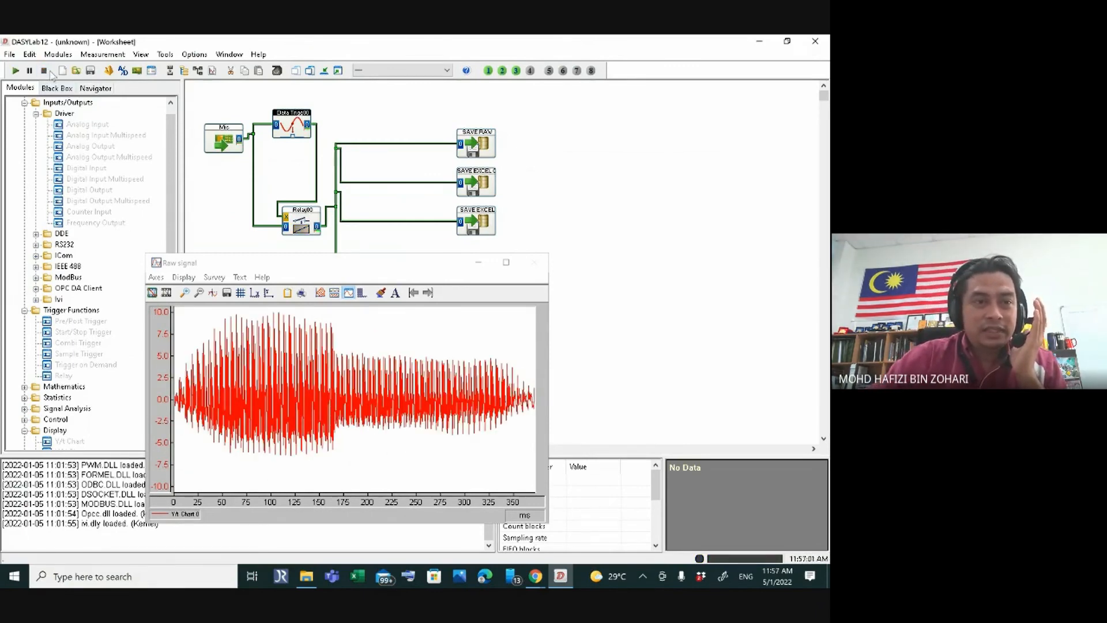
# - Review the sampling rate and block size in the measurement setup, close it unchanged, and hide the Raw signal chart
pyautogui.click(123, 72)
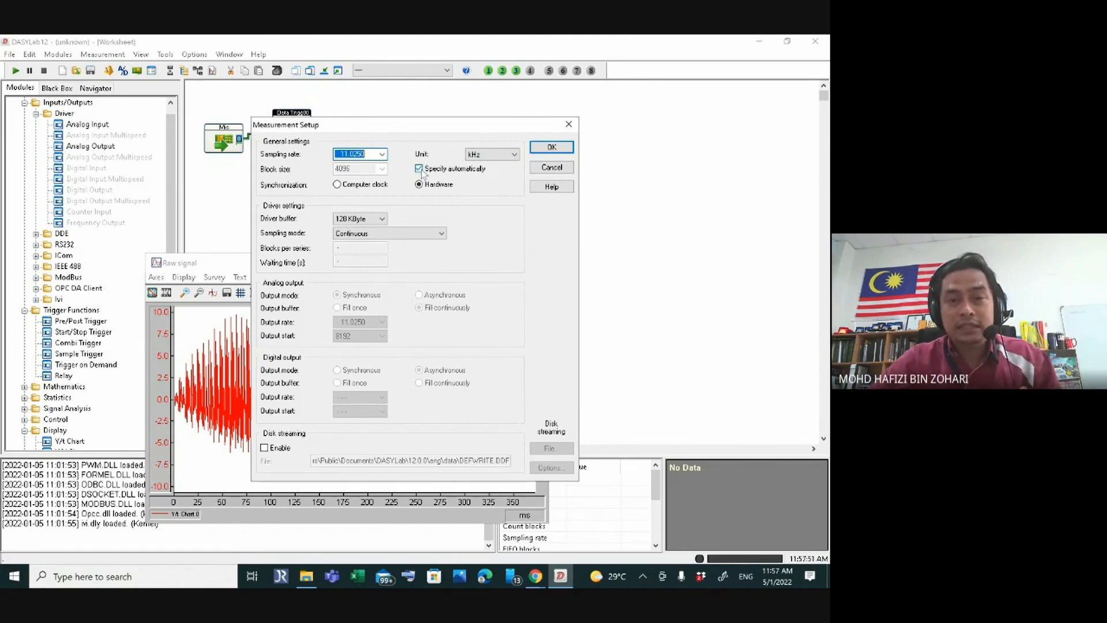
pyautogui.click(538, 148)
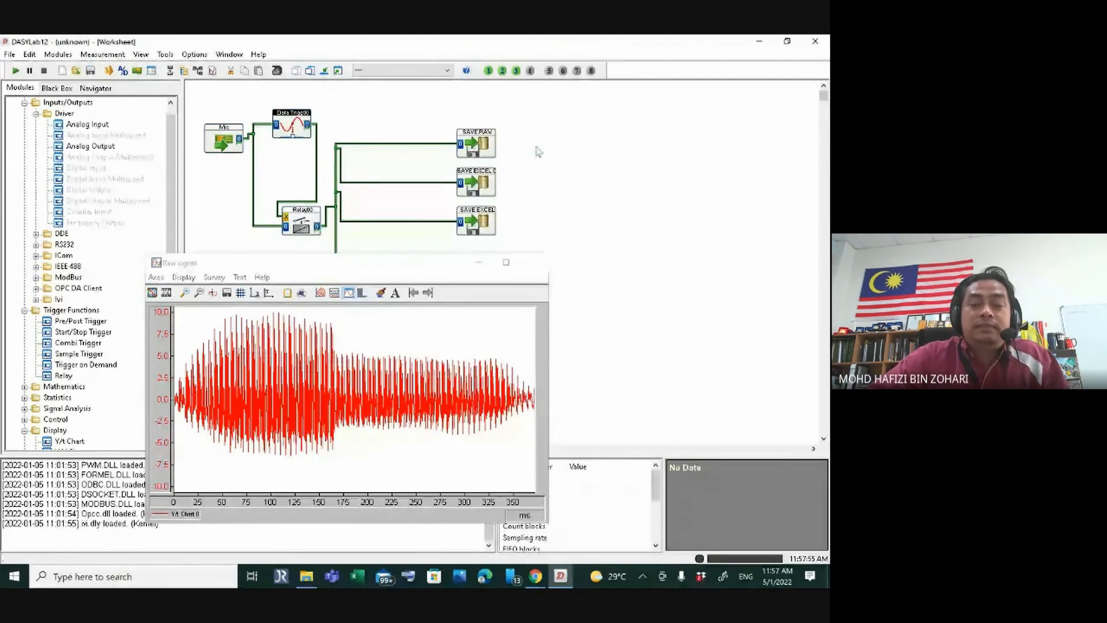
pyautogui.click(325, 71)
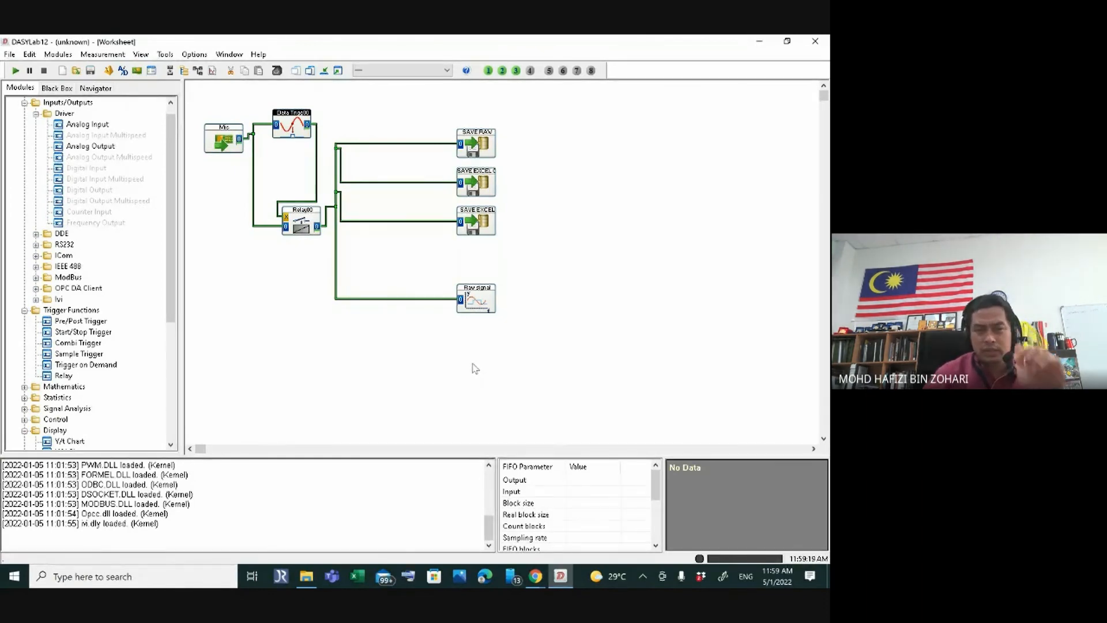
# - Switch to the Google Meet call in Chrome
pyautogui.click(536, 576)
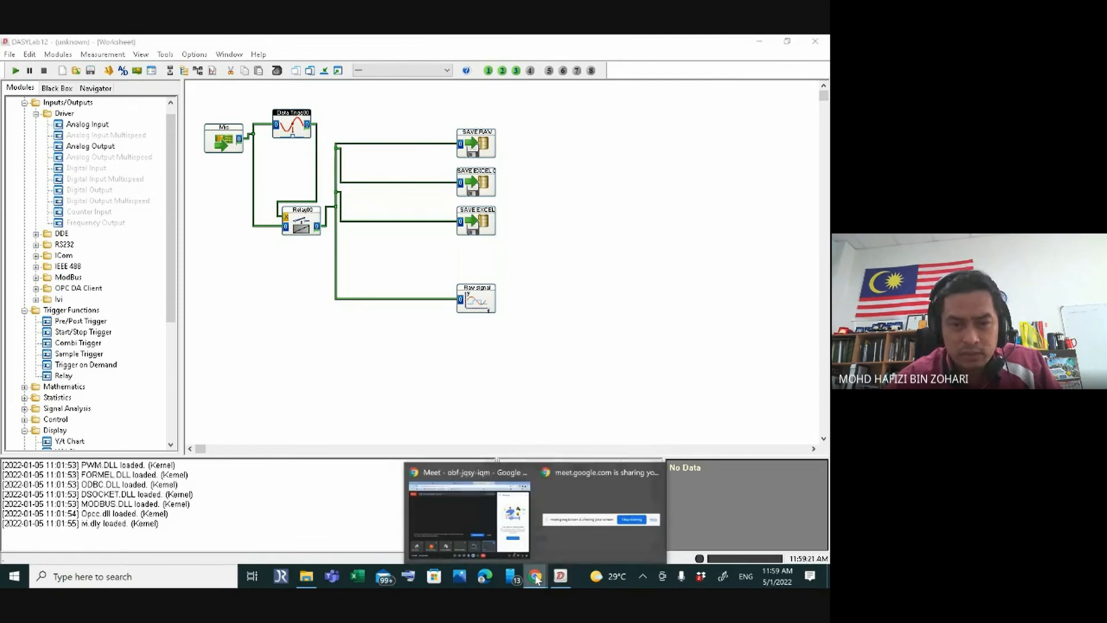
pyautogui.click(492, 496)
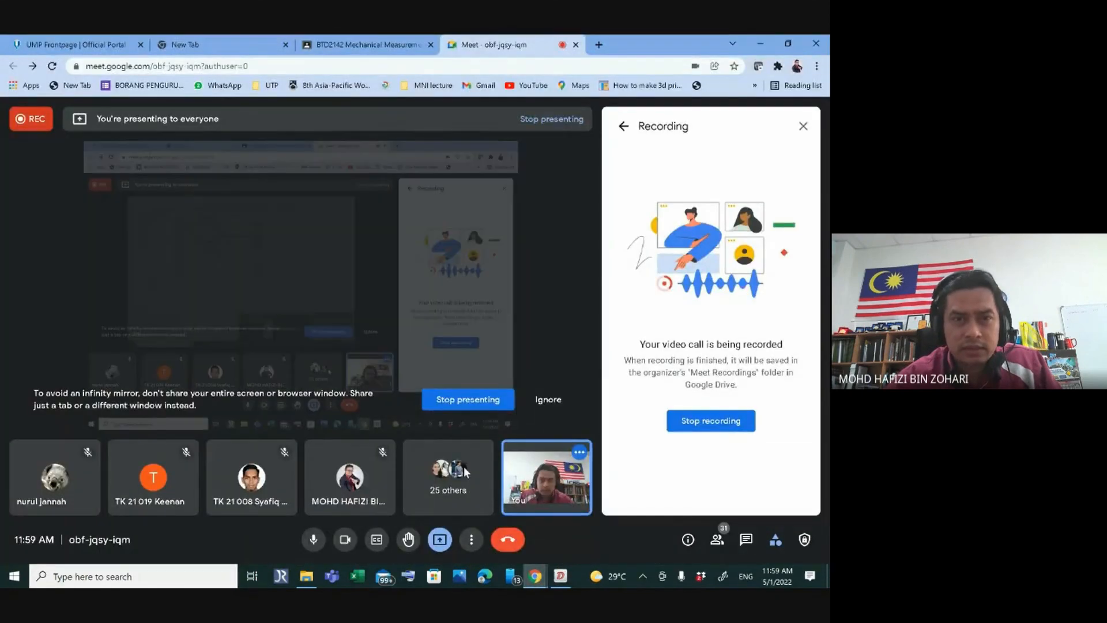
# - Open YouTube in a new browser tab and switch to the lecturer's UMP channel account
pyautogui.click(598, 44)
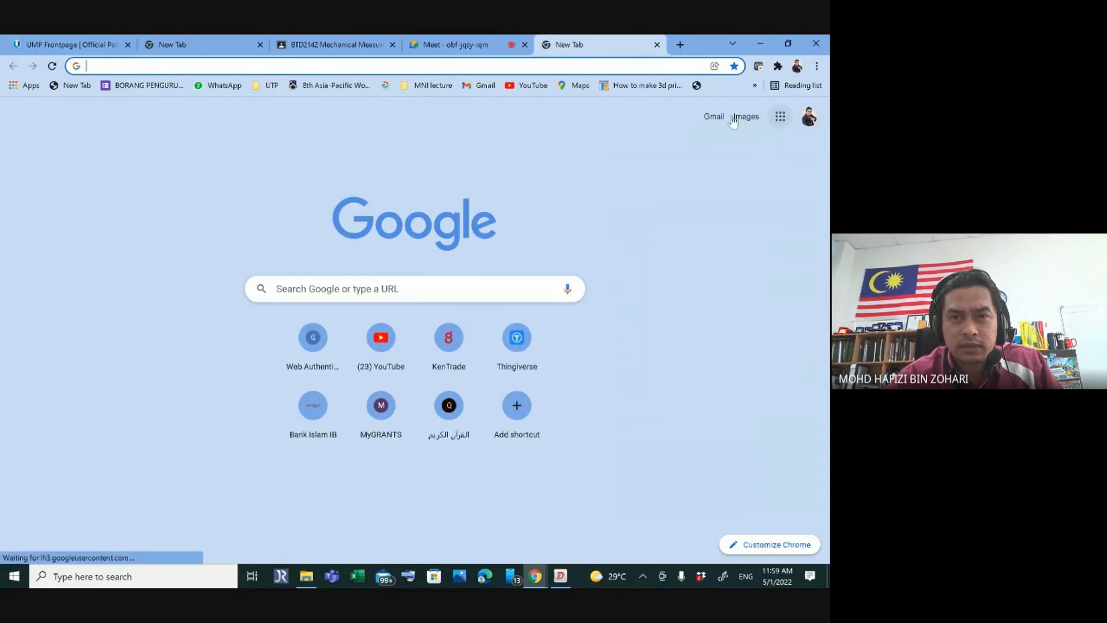
pyautogui.click(385, 343)
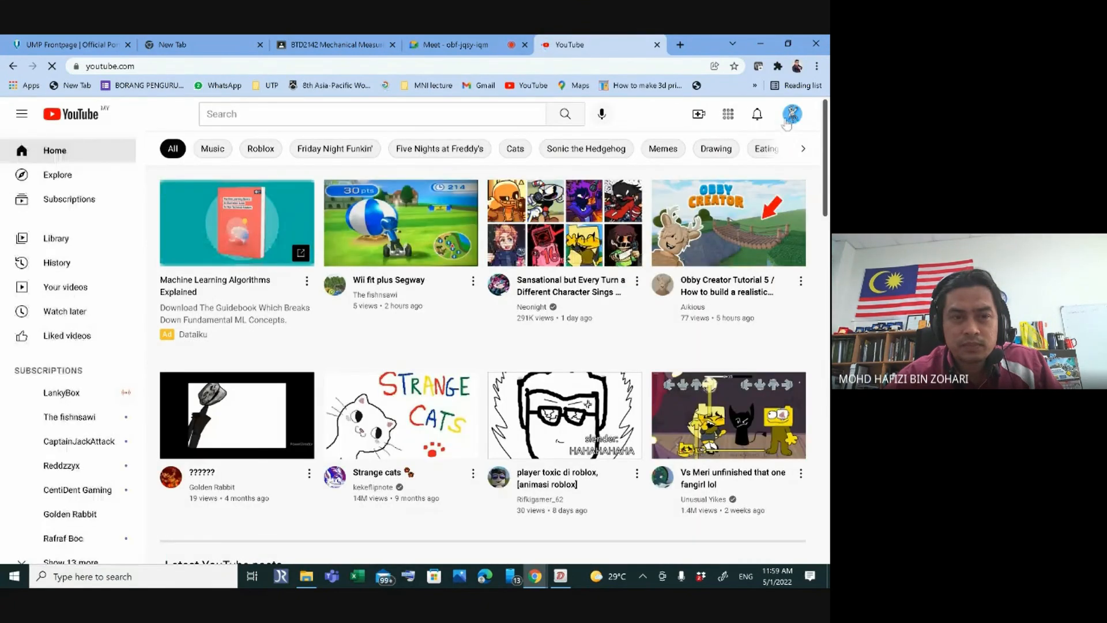
pyautogui.click(793, 115)
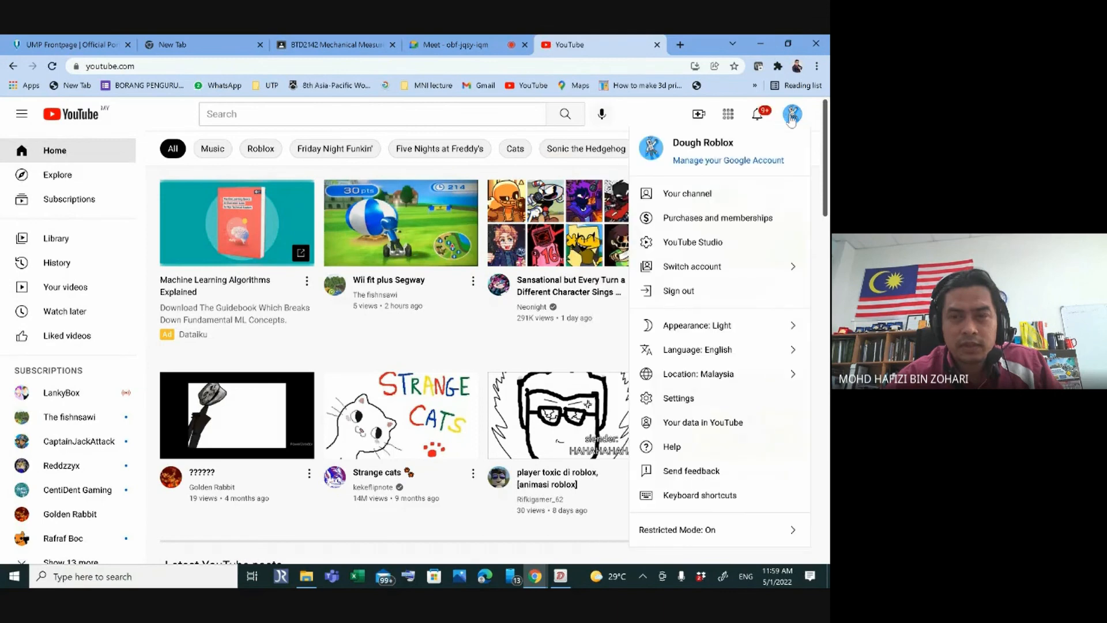
pyautogui.click(711, 265)
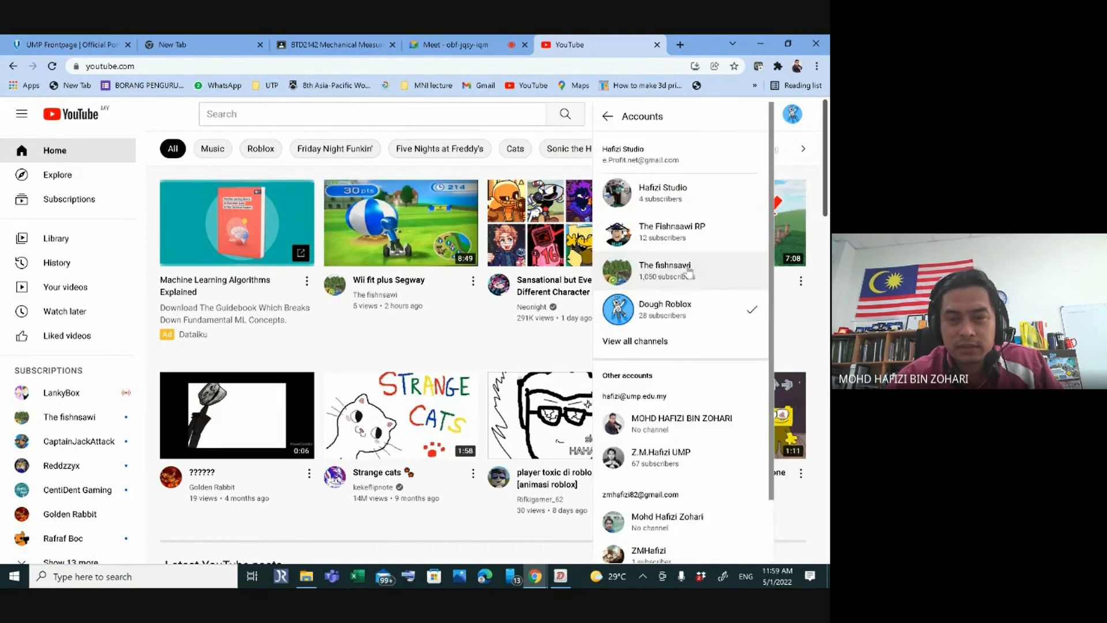
pyautogui.click(650, 467)
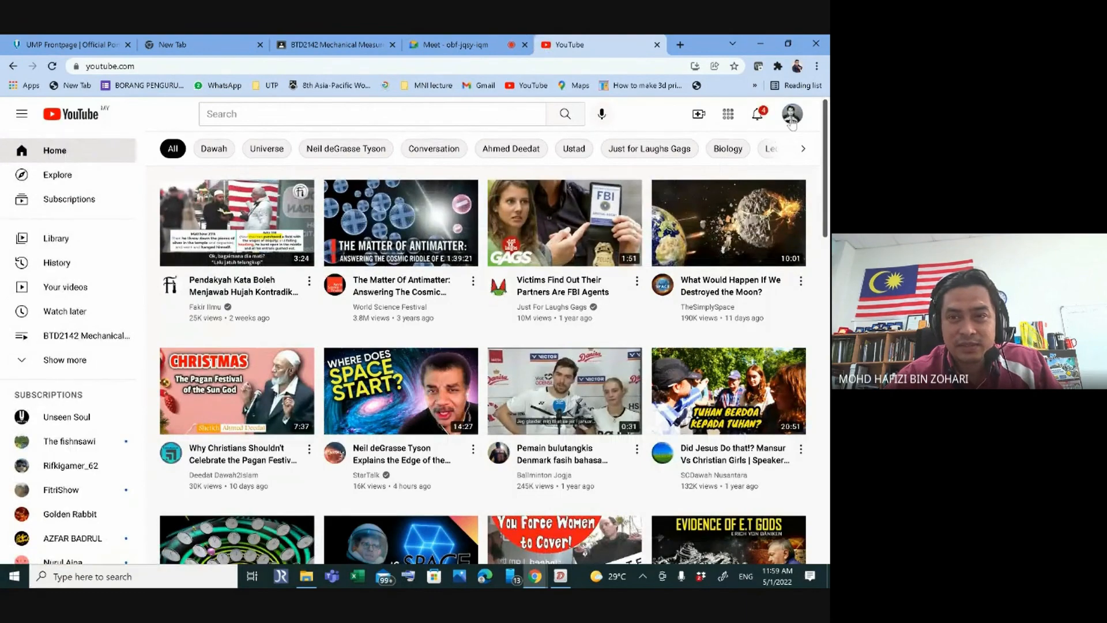
# - Open the account's own channel and show the full playlist BTD2142 Mechanical Measurement & Instrumentation
pyautogui.click(792, 113)
pyautogui.click(711, 194)
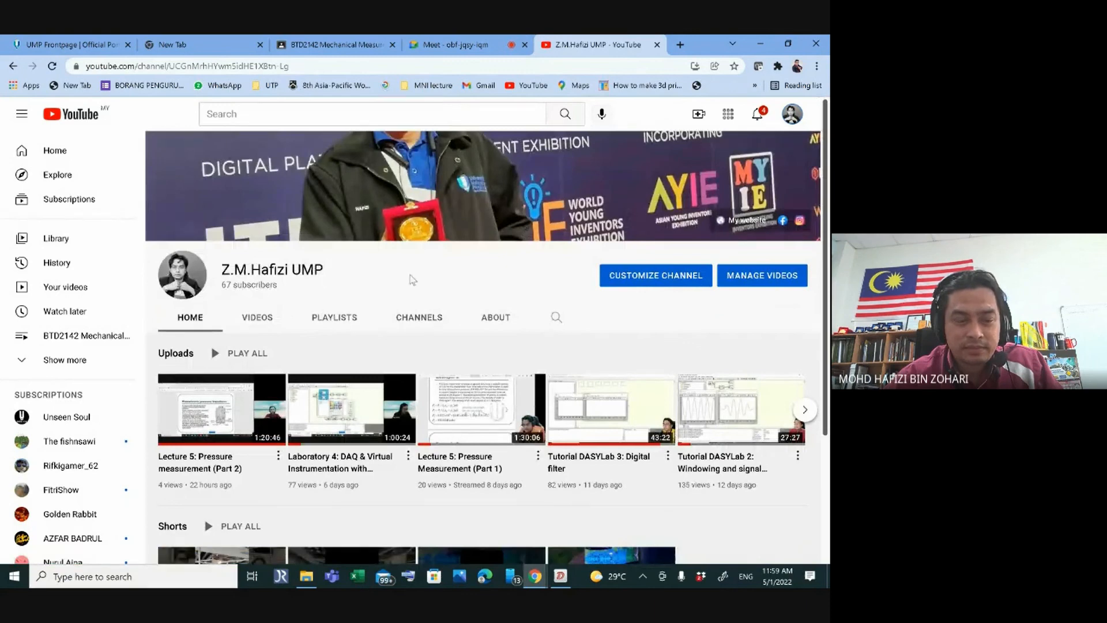
pyautogui.scroll(-1, 307, 365)
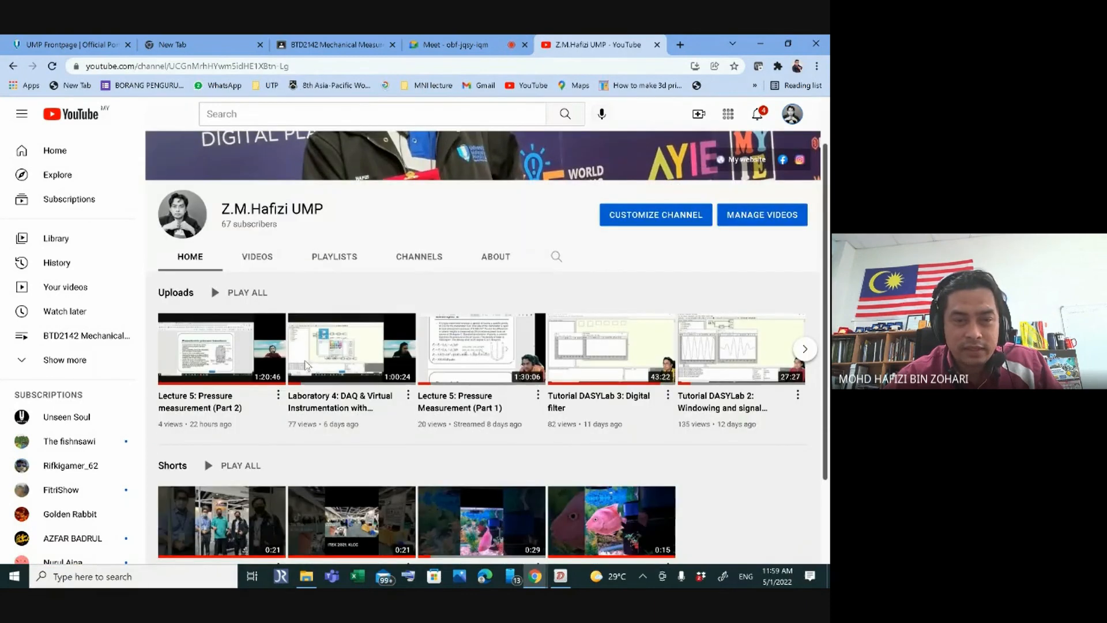
pyautogui.click(338, 262)
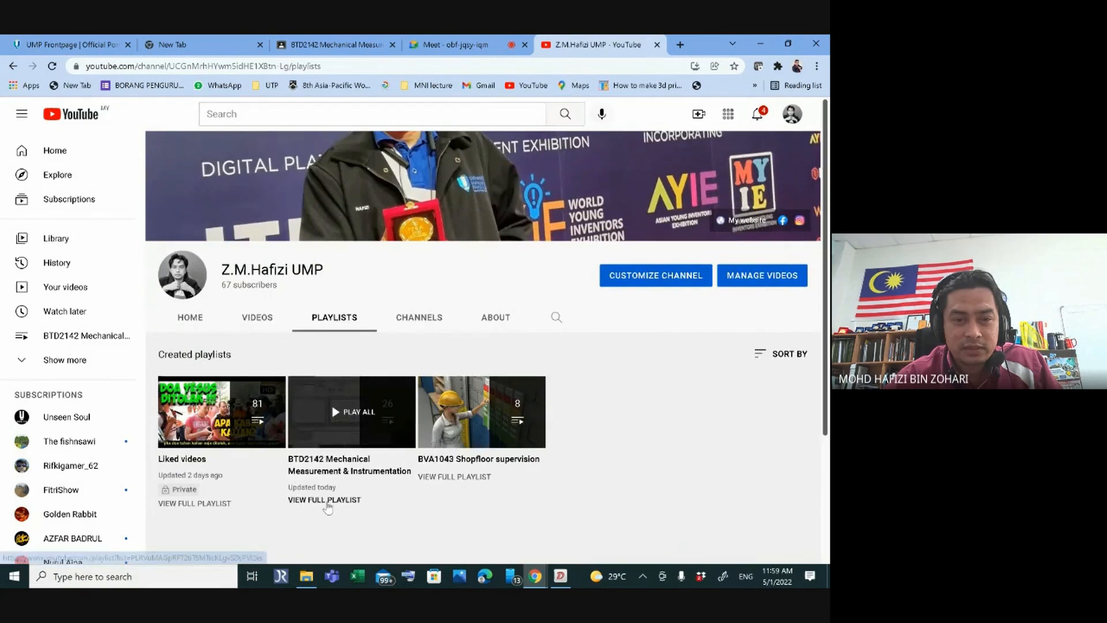
pyautogui.click(327, 500)
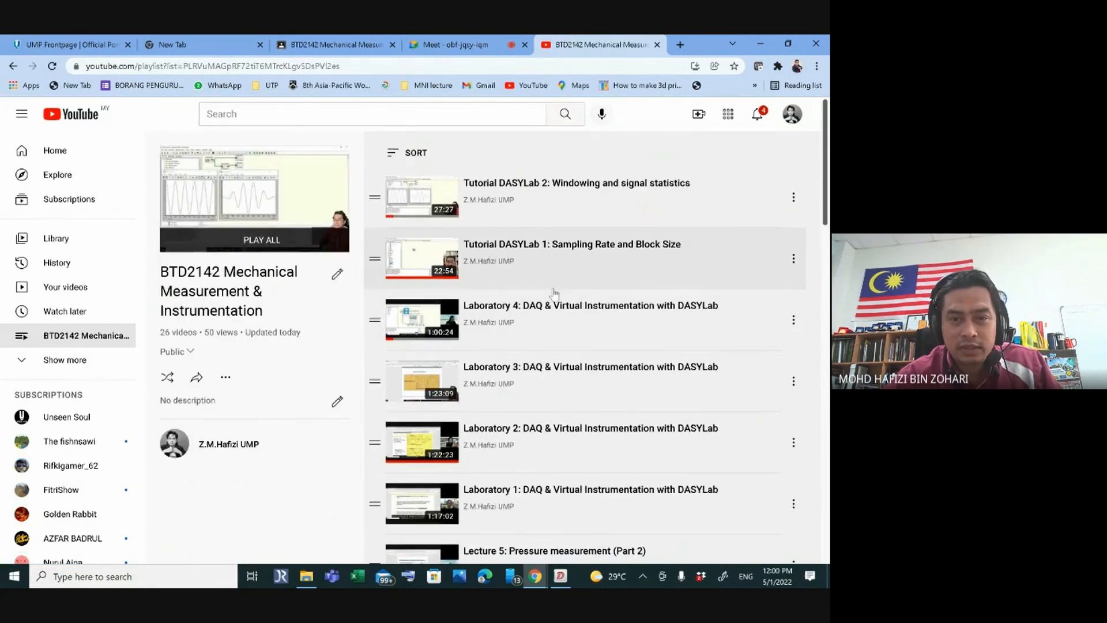
# - Look through the playlist down to the Additional Lab Session DASYLAB and Additional Lecture videos, and return to the Google Meet call
pyautogui.scroll(-2, 545, 306)
pyautogui.scroll(-7, 547, 314)
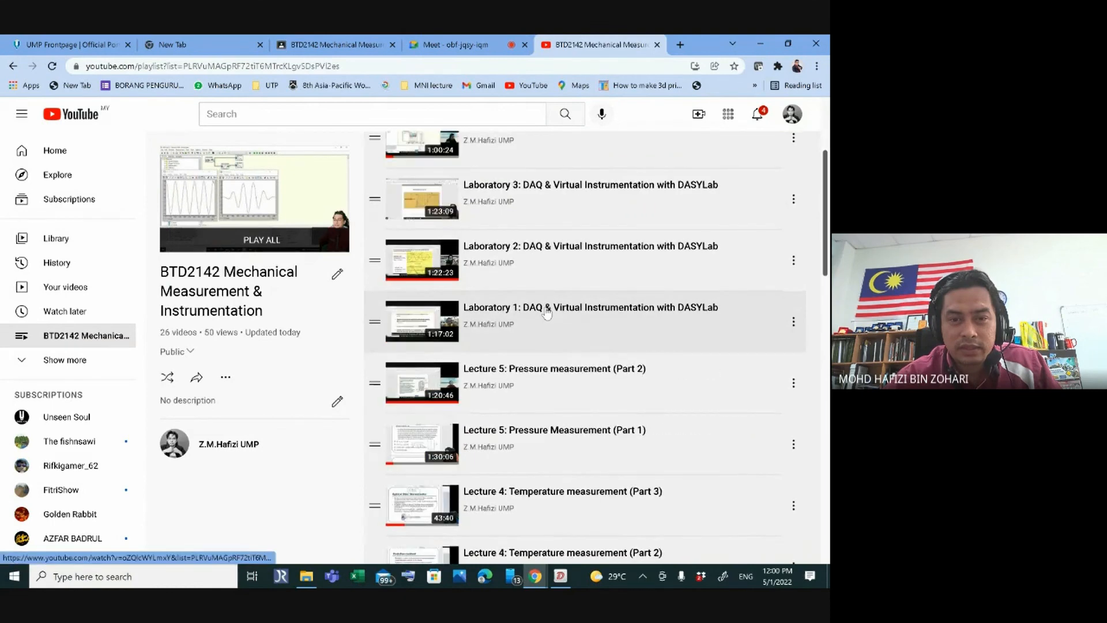
pyautogui.scroll(-10, 547, 320)
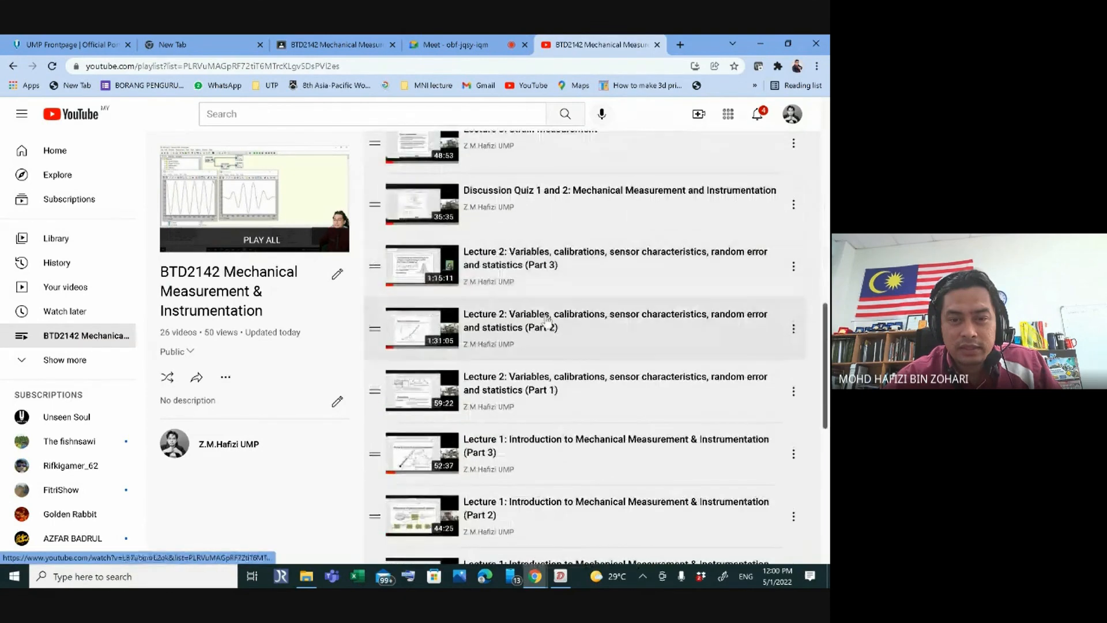
pyautogui.scroll(-1, 545, 327)
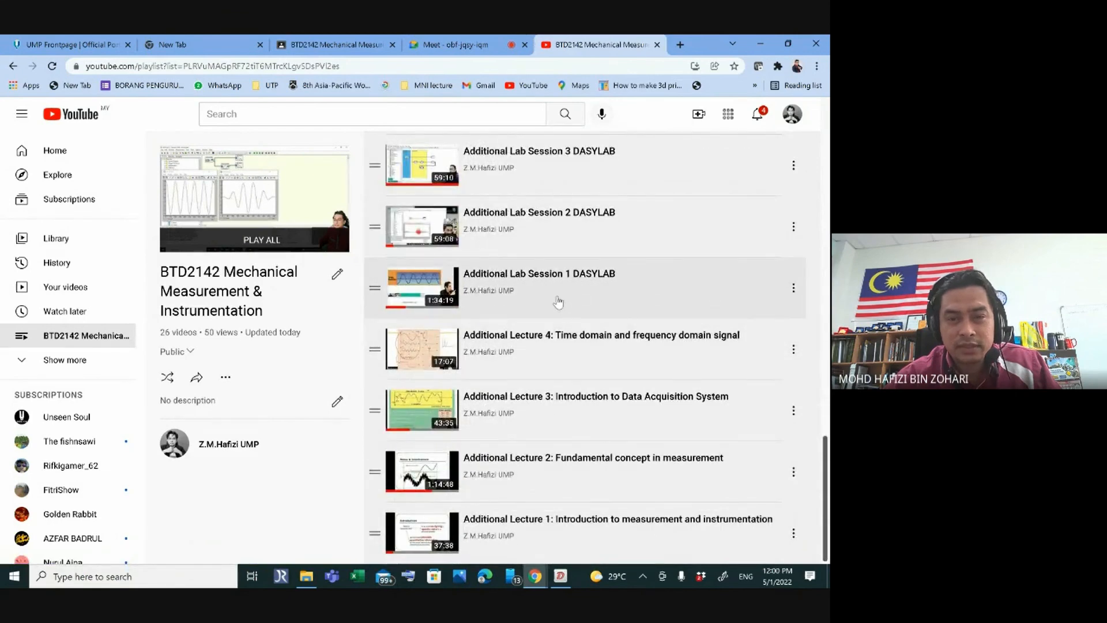
pyautogui.scroll(1, 564, 301)
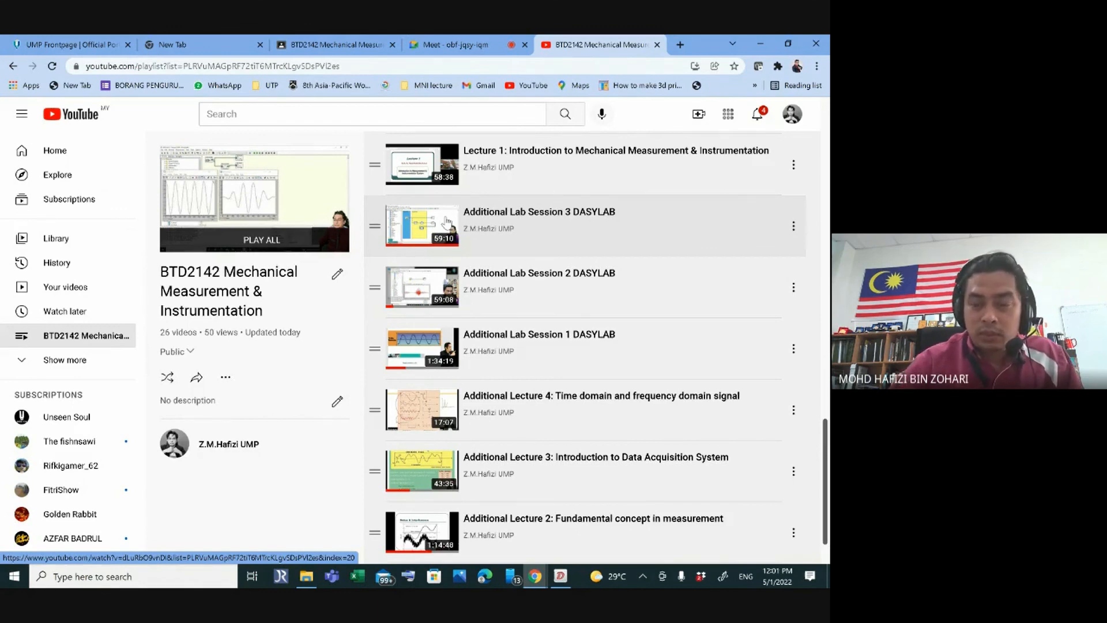
pyautogui.click(476, 45)
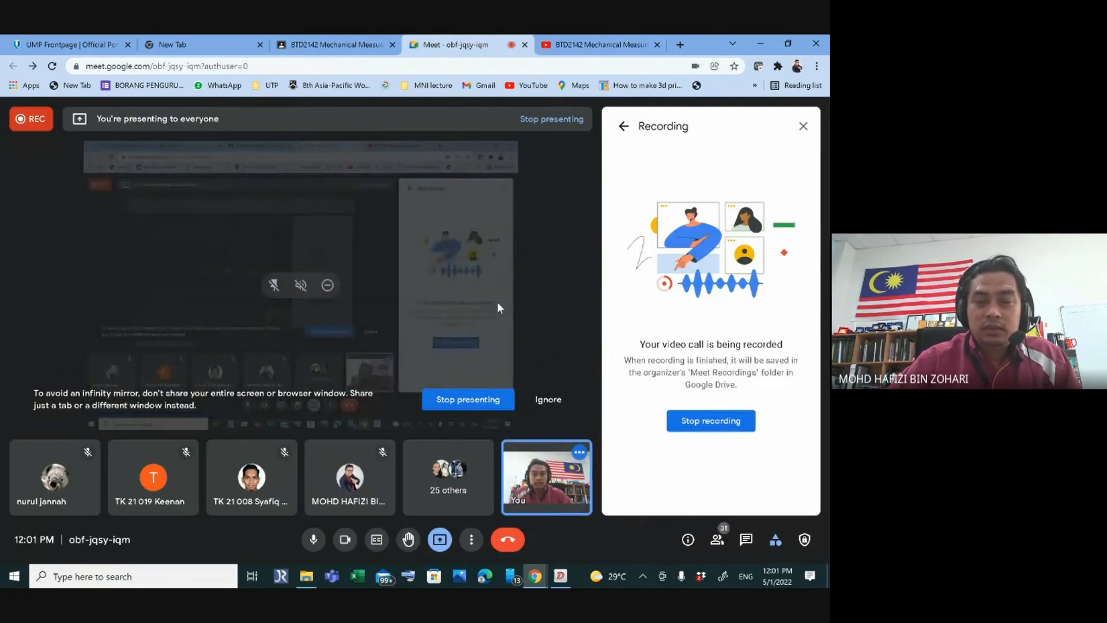